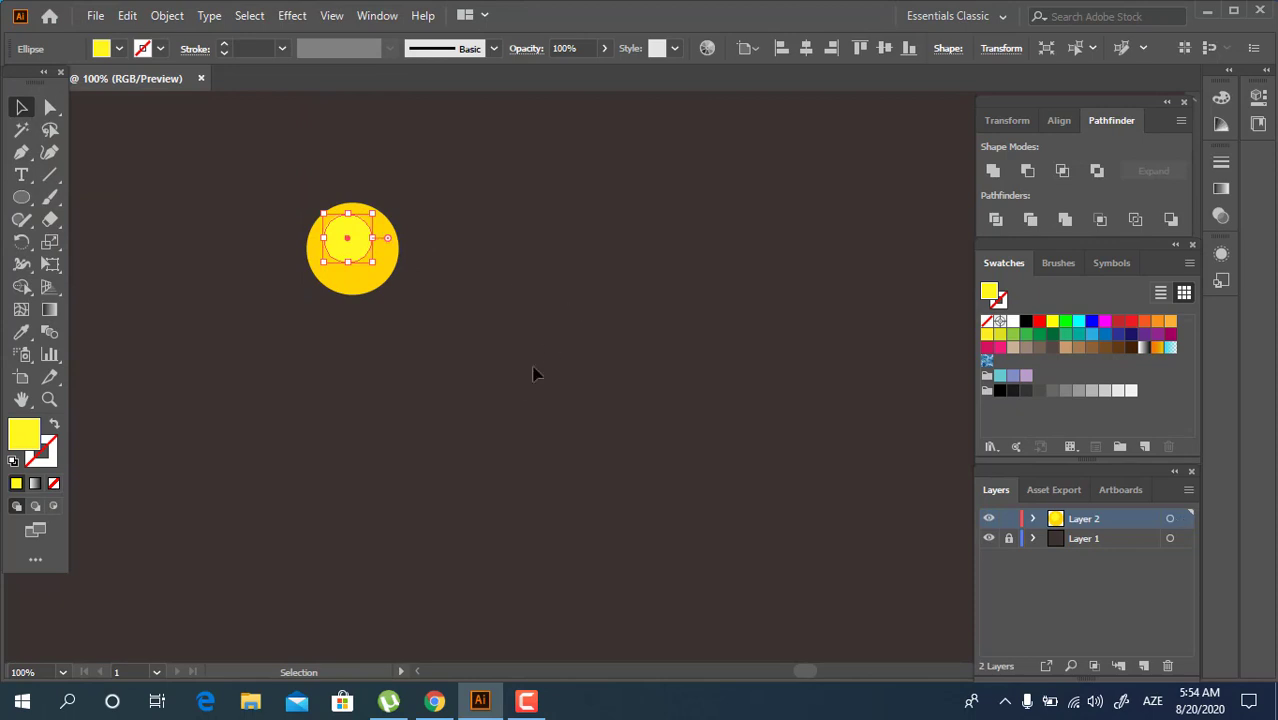
Change the fill of the small highlight circle inside the yellow ball to the lighter yellow FFF75F
{"action": "key", "text": "z"}
{"action": "left_click", "coordinate": [465, 345], "text": "alt"}
{"action": "left_click_drag", "start_coordinate": [476, 357], "coordinate": [308, 245]}
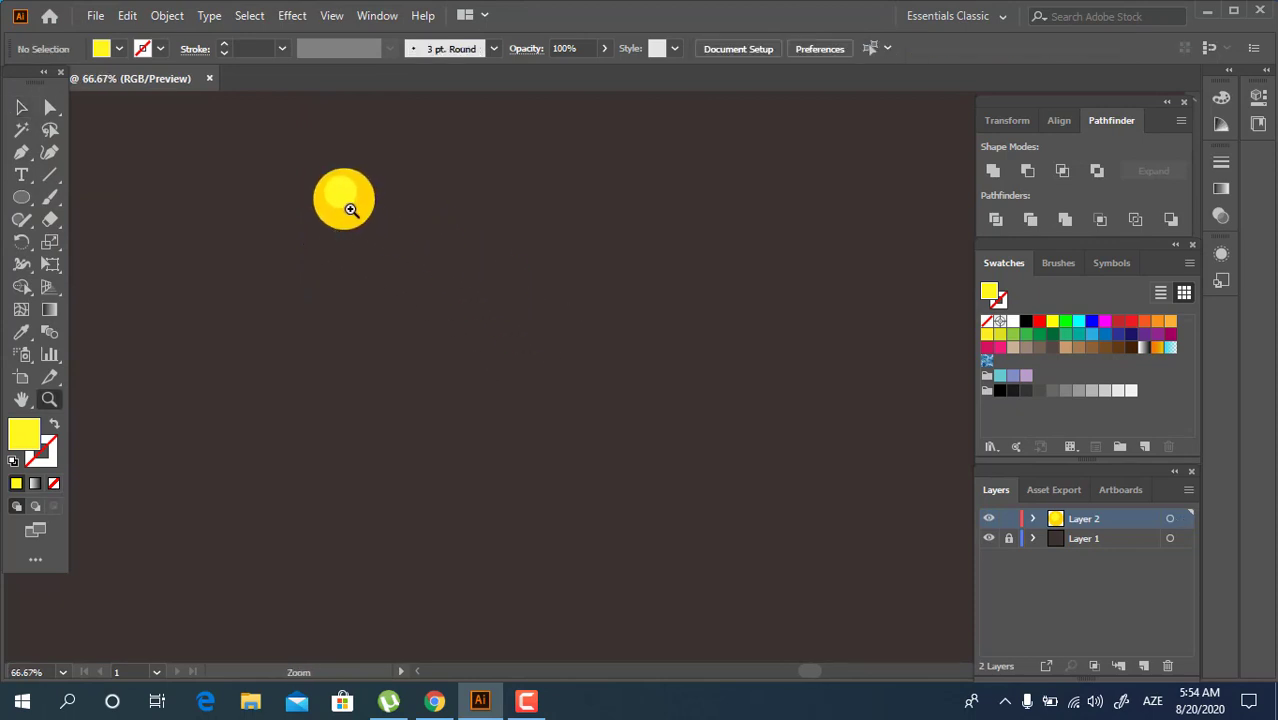
{"action": "key", "text": "ctrl+plus"}
{"action": "key", "text": "ctrl+plus"}
{"action": "left_click_drag", "start_coordinate": [633, 391], "coordinate": [185, 225]}
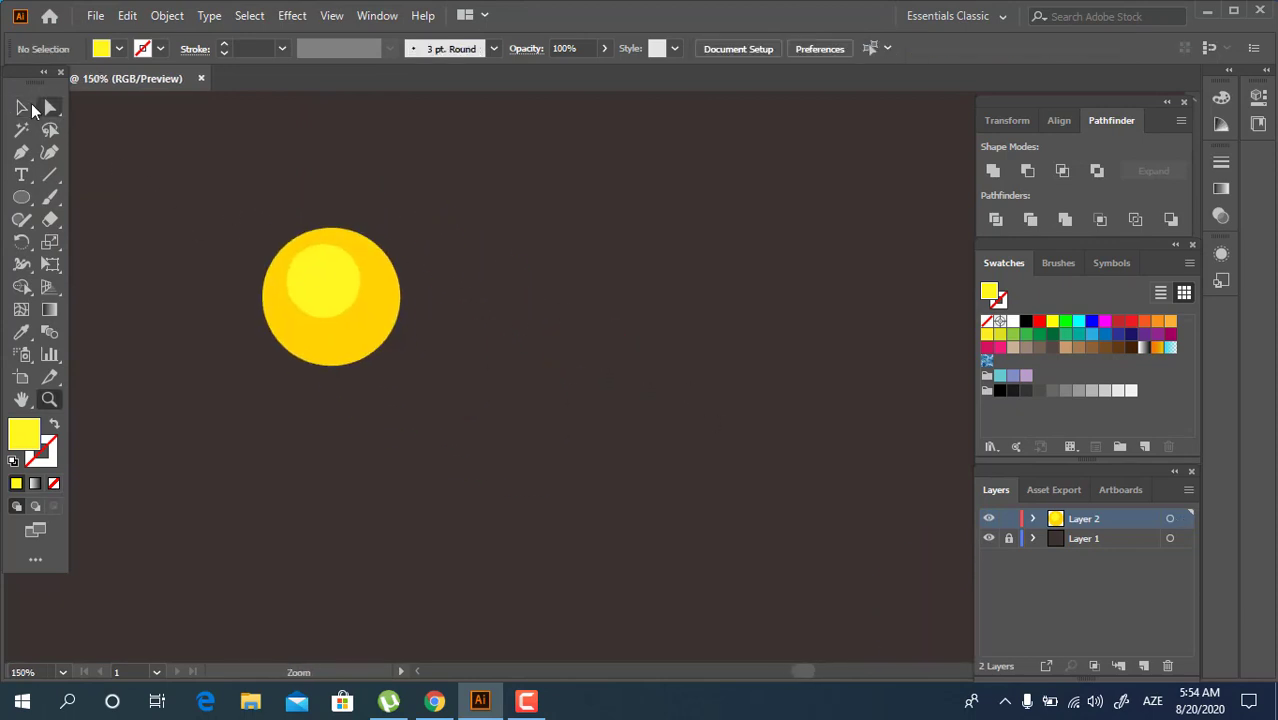
{"action": "left_click", "coordinate": [24, 108]}
{"action": "left_click", "coordinate": [345, 300]}
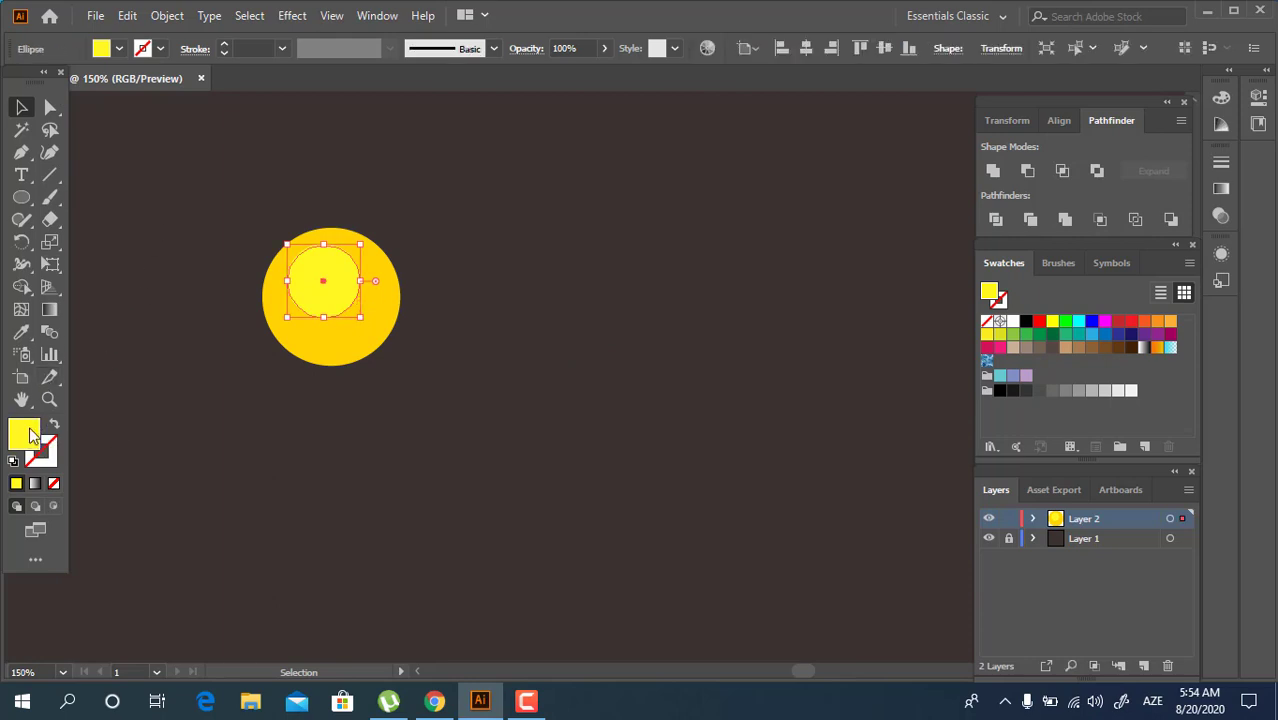
{"action": "double_click", "coordinate": [30, 435]}
{"action": "left_click_drag", "start_coordinate": [205, 145], "coordinate": [171, 68]}
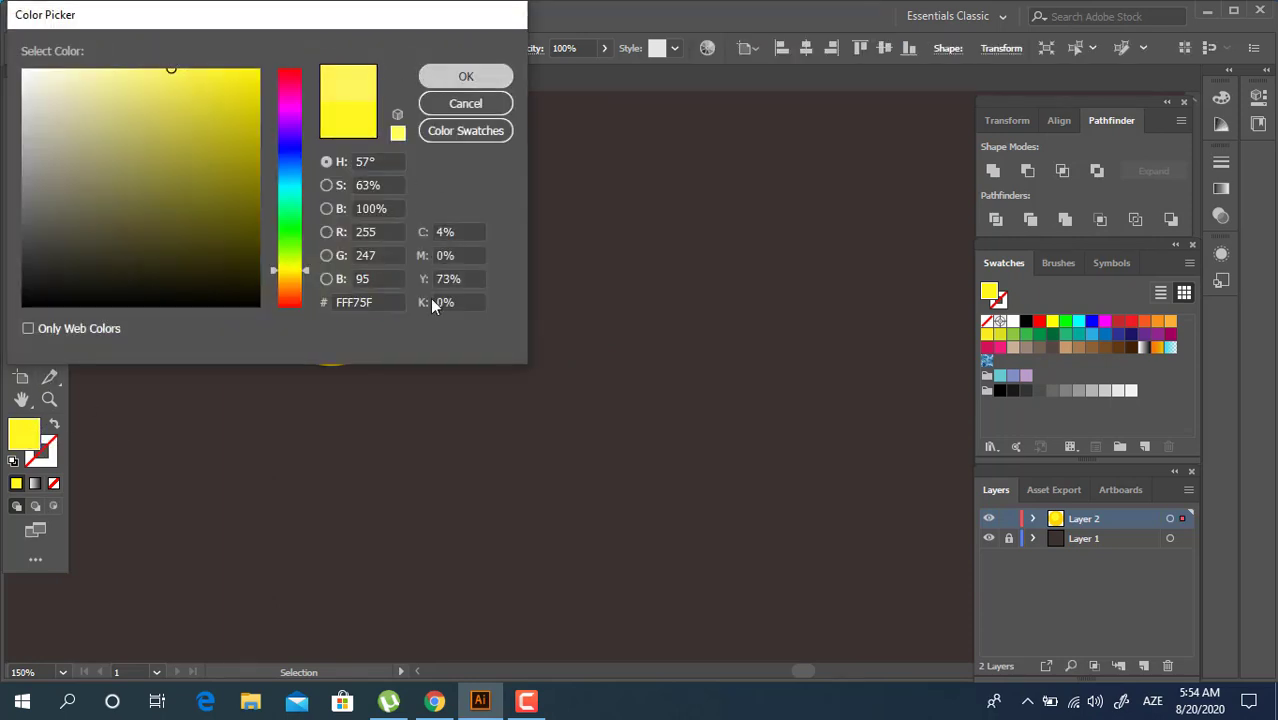
{"action": "key", "text": "Return"}
{"action": "left_click", "coordinate": [414, 380]}
Group the yellow circle and its highlight circle into one ball object
{"action": "key", "text": "z"}
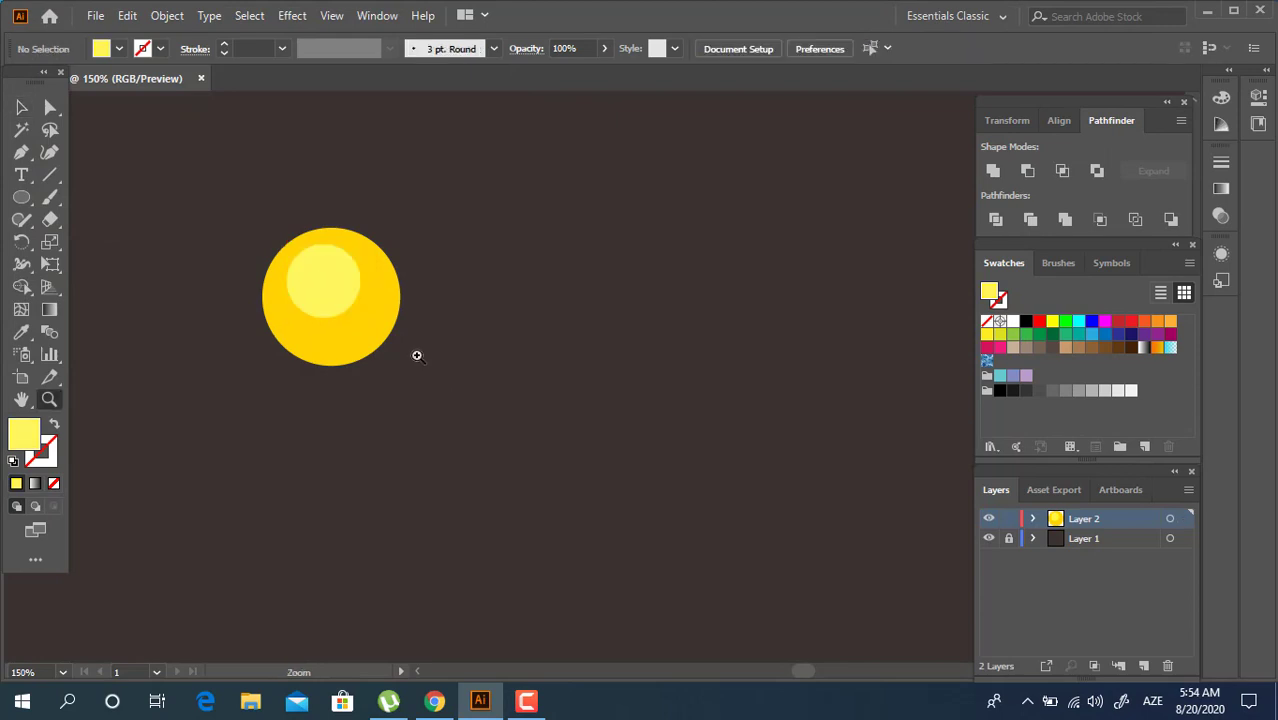
{"action": "left_click", "coordinate": [528, 440], "text": "alt"}
{"action": "left_click_drag", "start_coordinate": [528, 440], "coordinate": [222, 287]}
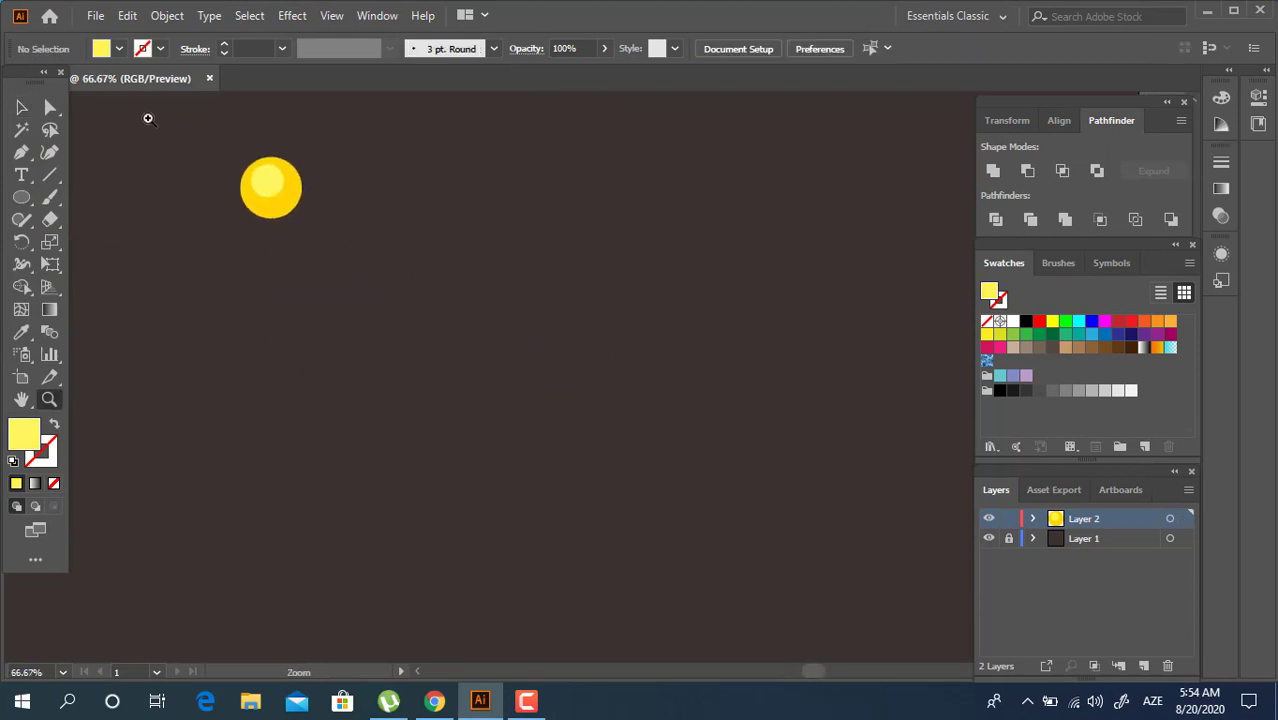
{"action": "left_click", "coordinate": [22, 107]}
{"action": "left_click_drag", "start_coordinate": [310, 236], "coordinate": [224, 150]}
{"action": "right_click", "coordinate": [267, 200]}
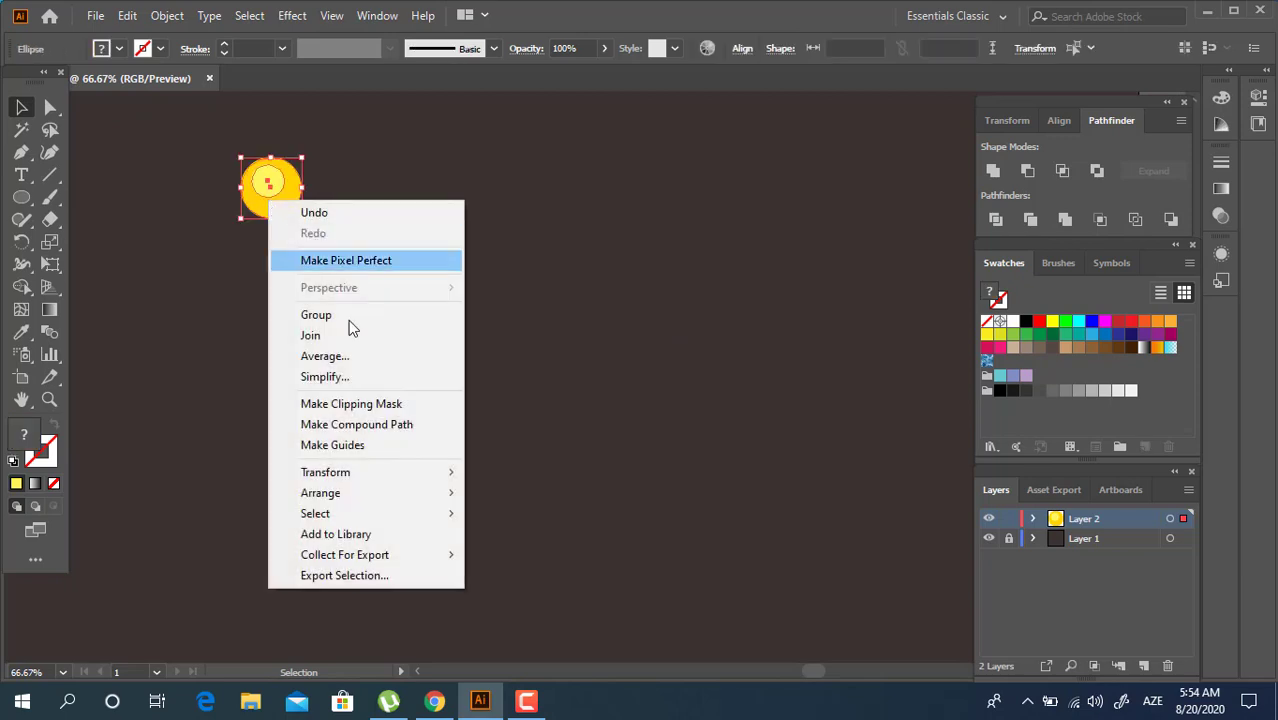
{"action": "left_click", "coordinate": [351, 319]}
{"action": "left_click", "coordinate": [343, 280]}
Draw a long, narrow vertical rectangle below the ball as a pole and centre it horizontally with the ball
{"action": "scroll", "coordinate": [388, 251], "scroll_direction": "left", "scroll_amount": 1}
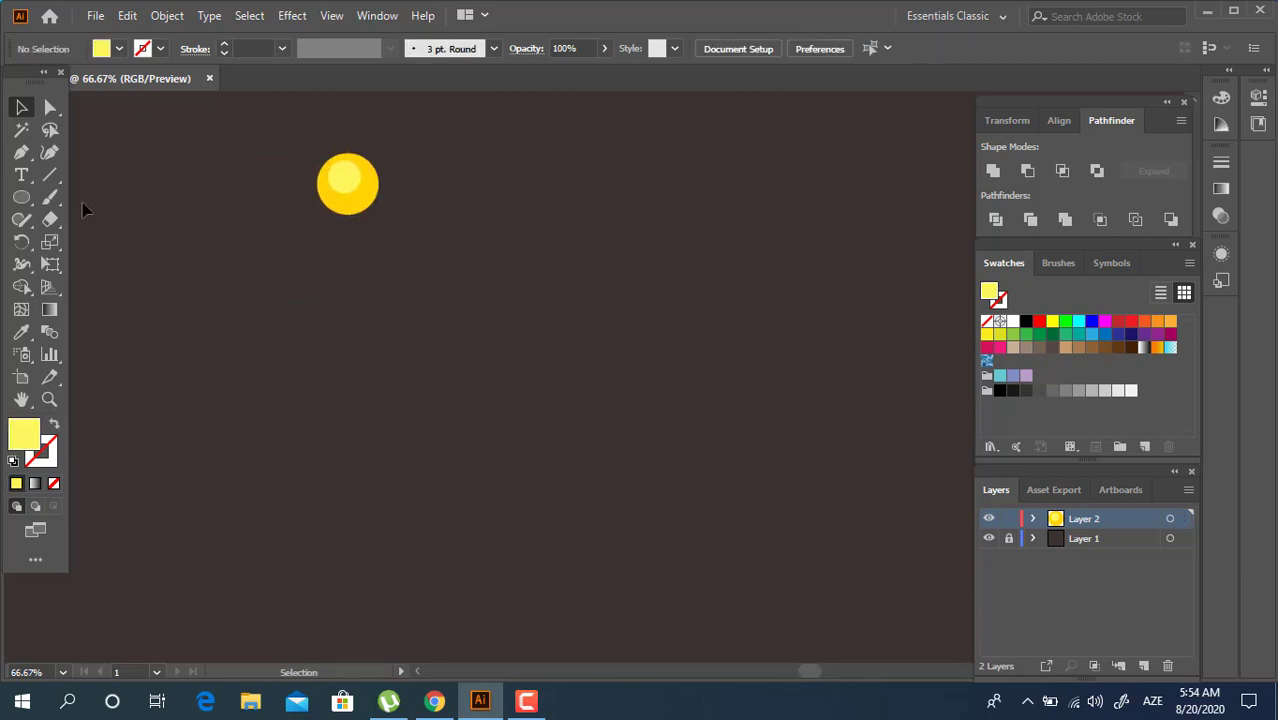
{"action": "left_click", "coordinate": [21, 197]}
{"action": "left_click_drag", "start_coordinate": [339, 199], "coordinate": [348, 428]}
{"action": "key", "text": "v"}
{"action": "key", "text": "ctrl+a"}
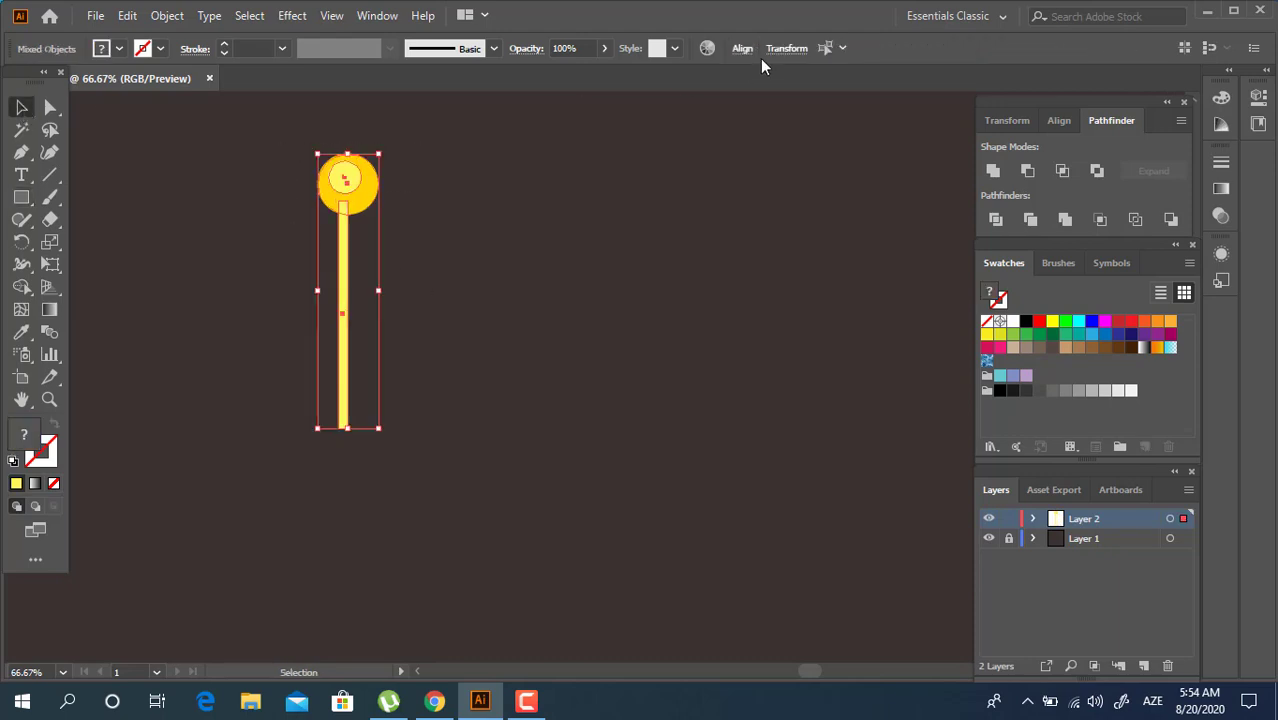
{"action": "left_click", "coordinate": [742, 52]}
{"action": "left_click", "coordinate": [583, 108]}
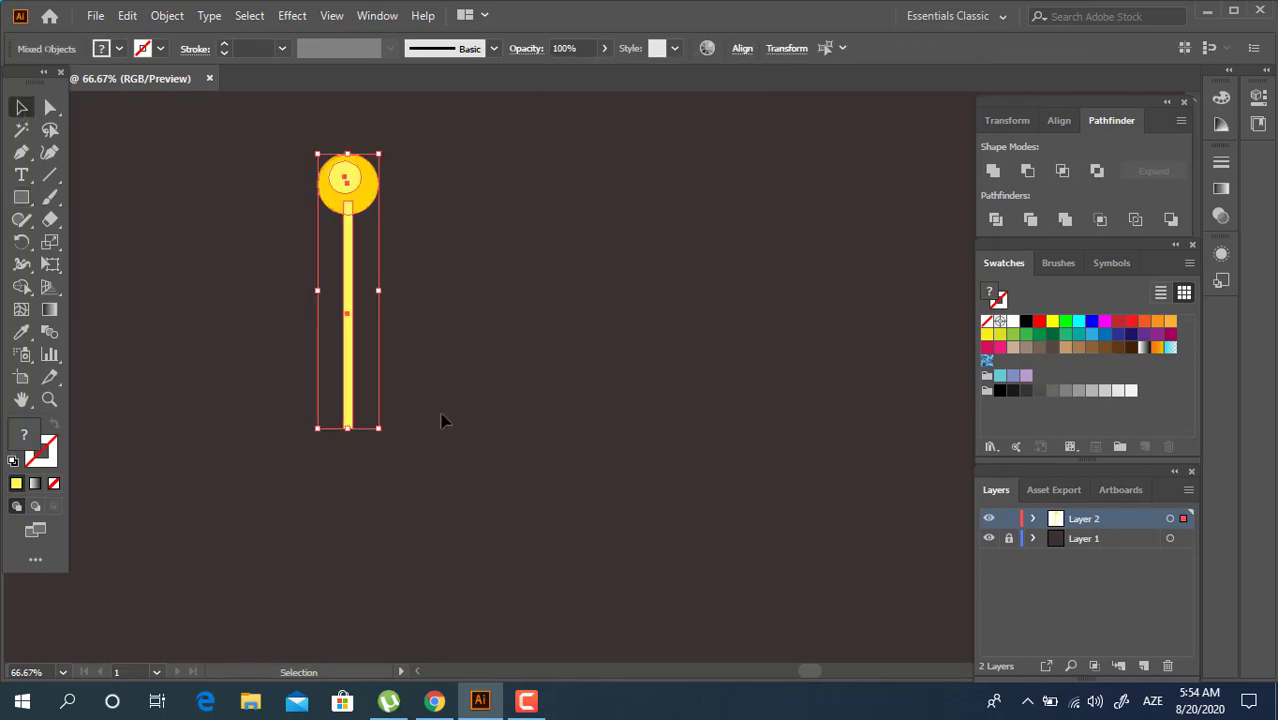
Send the pole behind the ball and sample the ball's darker yellow as the pole's fill
{"action": "left_click", "coordinate": [347, 258]}
{"action": "right_click", "coordinate": [350, 261]}
{"action": "mouse_move", "coordinate": [502, 579]}
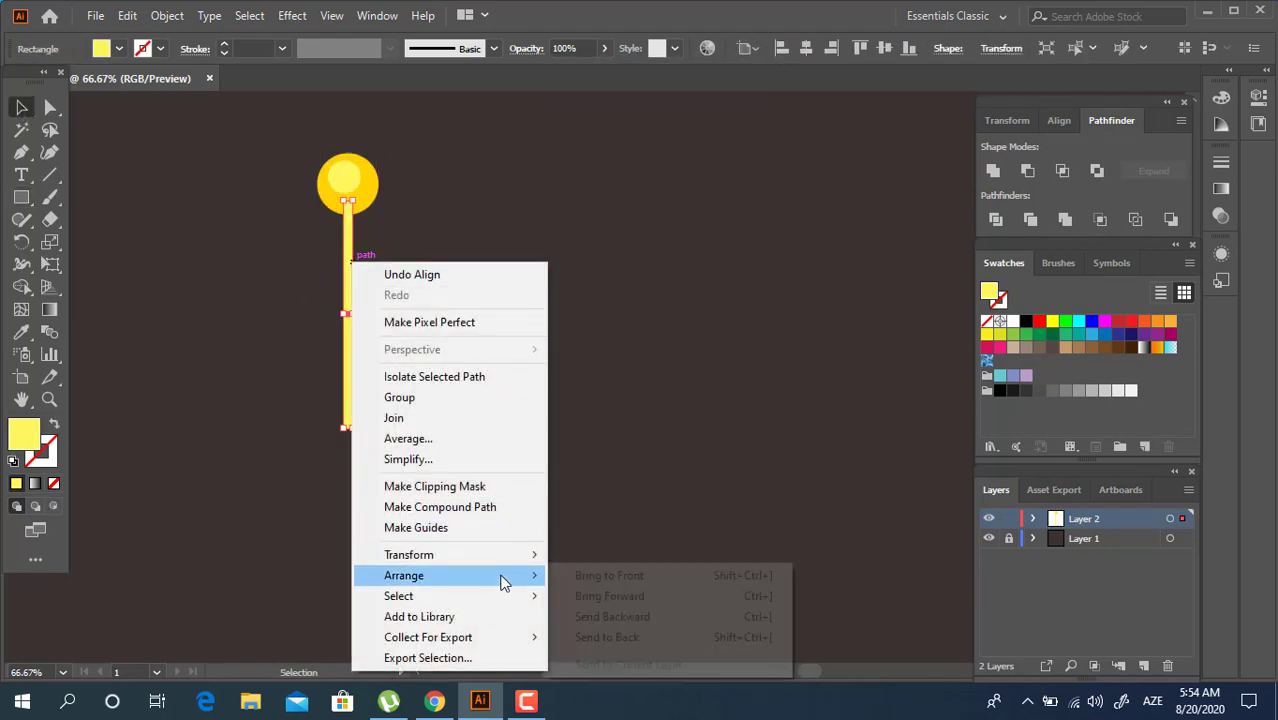
{"action": "left_click", "coordinate": [673, 637]}
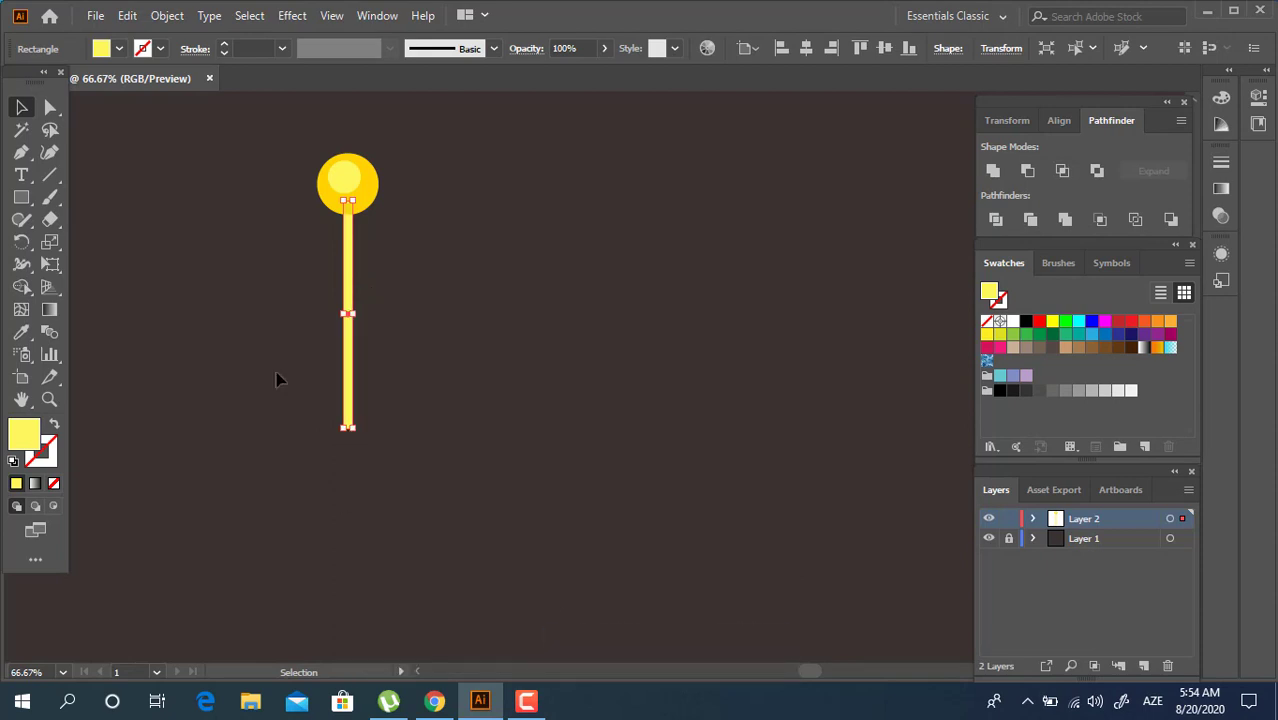
{"action": "left_click", "coordinate": [21, 331]}
{"action": "left_click", "coordinate": [352, 186]}
{"action": "left_click", "coordinate": [18, 112]}
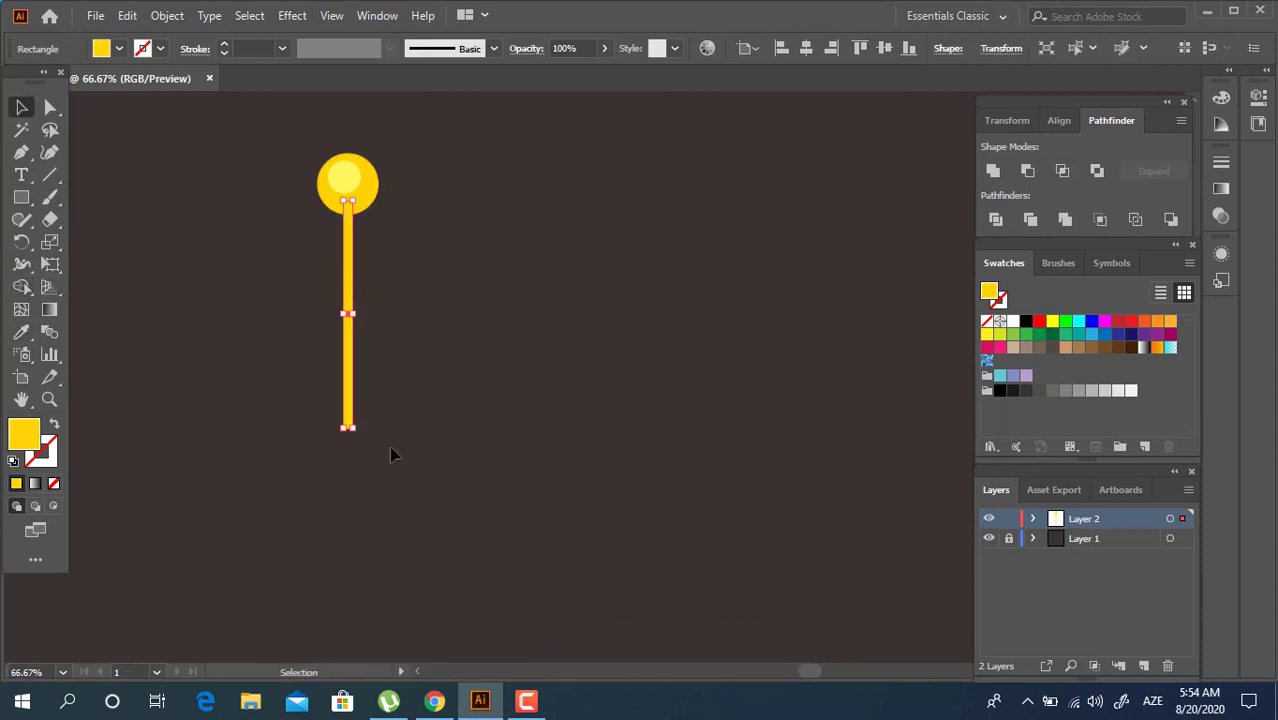
{"action": "left_click", "coordinate": [393, 452]}
Draw a circle beside the pole's lower end and a wide rectangle covering the circle's lower half
{"action": "key", "text": "z"}
{"action": "key", "text": "space"}
{"action": "left_click_drag", "start_coordinate": [351, 439], "coordinate": [293, 420]}
{"action": "key", "text": "ctrl+1"}
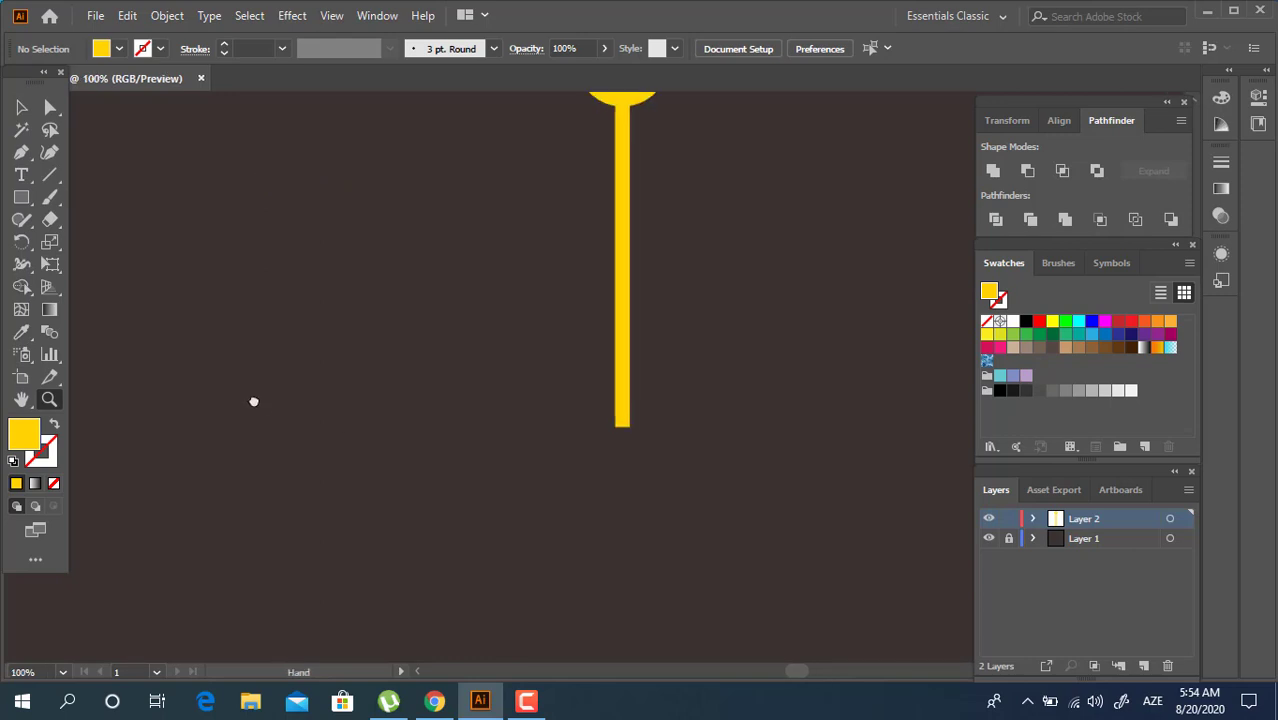
{"action": "left_click_drag", "start_coordinate": [21, 197], "coordinate": [105, 242]}
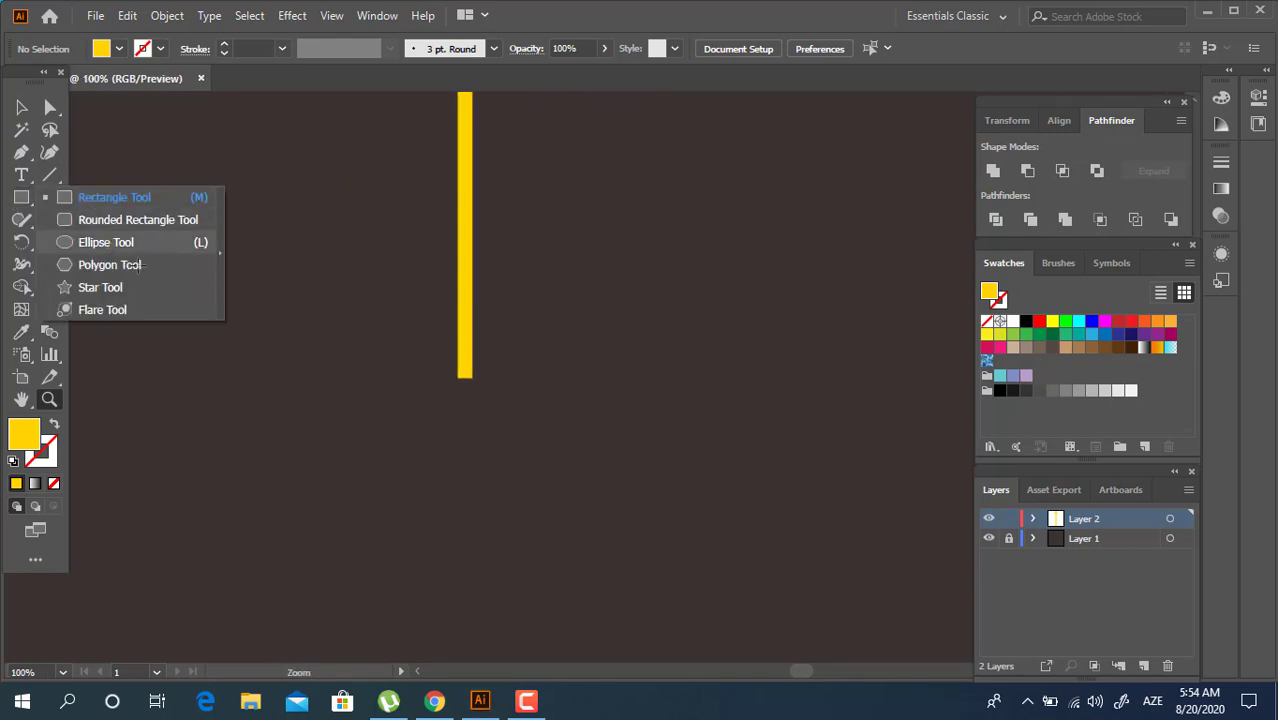
{"action": "left_click_drag", "start_coordinate": [238, 331], "coordinate": [333, 426]}
{"action": "left_click_drag", "start_coordinate": [21, 197], "coordinate": [110, 194]}
{"action": "left_click_drag", "start_coordinate": [162, 380], "coordinate": [407, 467]}
Squash the circle vertically about its centre into a slightly flattened ellipse
{"action": "key", "text": "v"}
{"action": "left_click_drag", "start_coordinate": [227, 246], "coordinate": [395, 436]}
{"action": "left_click", "coordinate": [376, 352]}
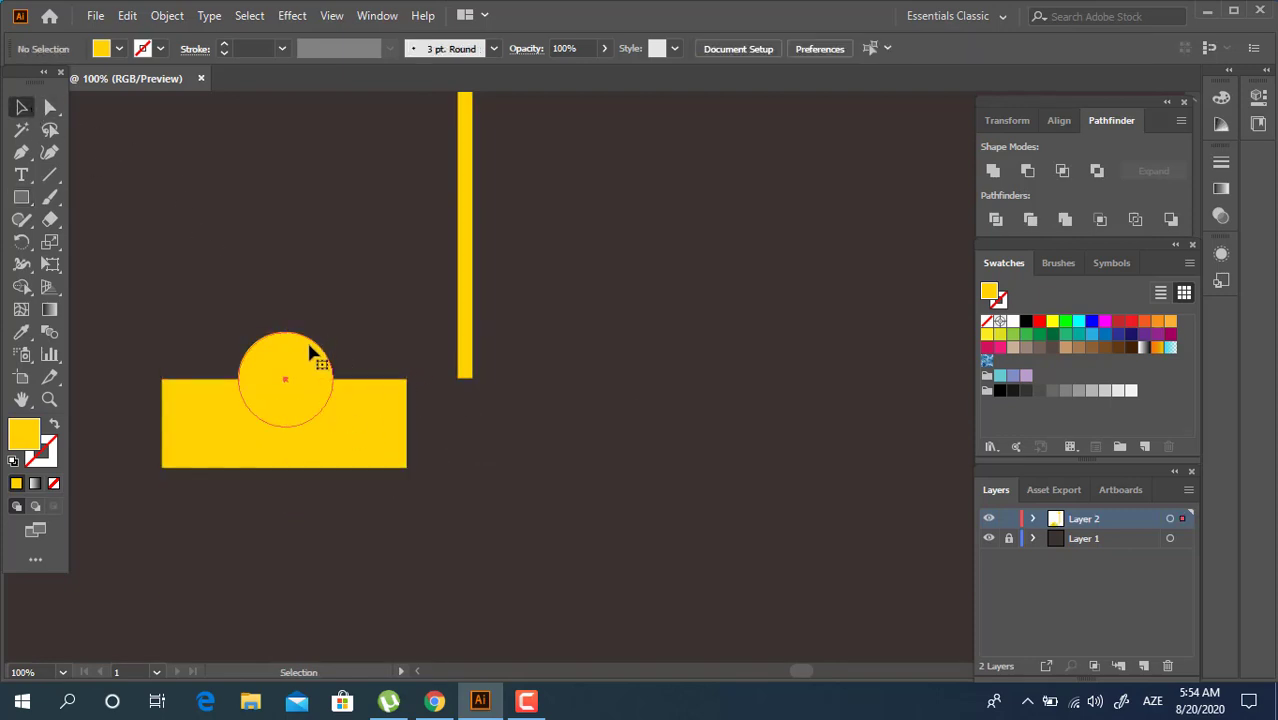
{"action": "left_click", "coordinate": [308, 346]}
{"action": "left_click_drag", "start_coordinate": [285, 332], "coordinate": [285, 340]}
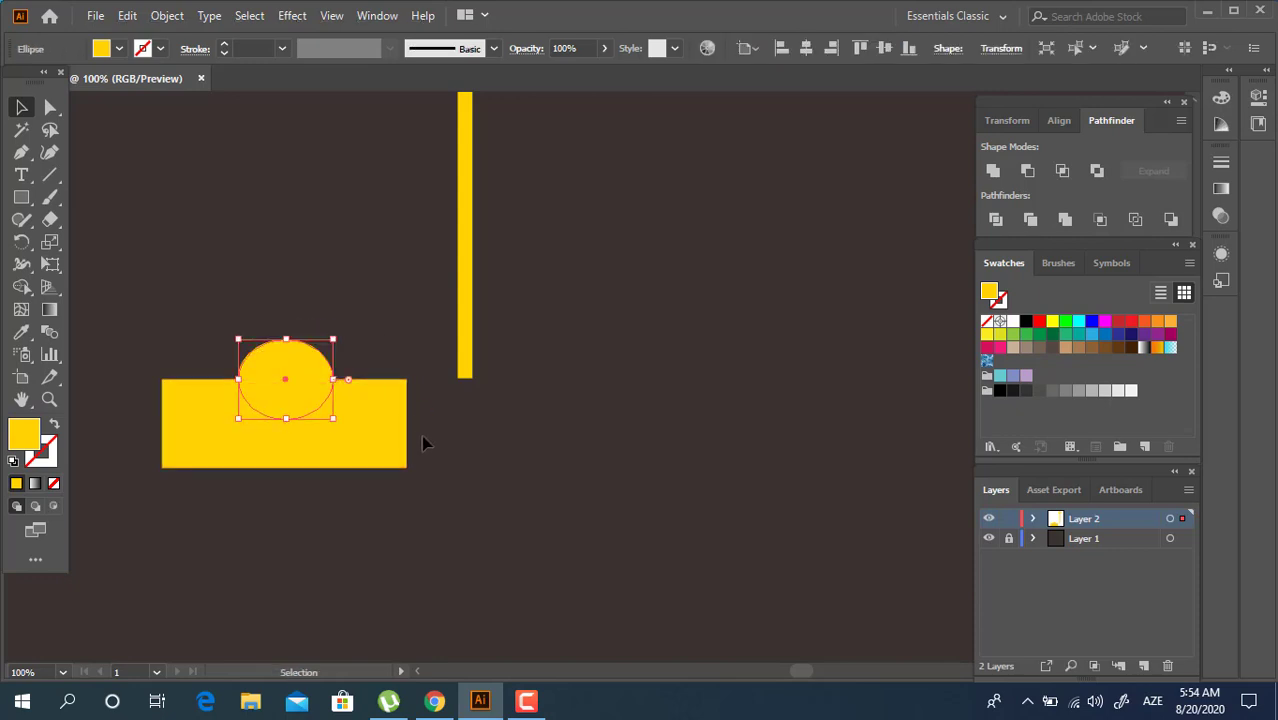
Divide the ellipse with the rectangle, ungroup the pieces and delete everything below the ellipse's upper half to leave a dome
{"action": "left_click_drag", "start_coordinate": [297, 287], "coordinate": [303, 416]}
{"action": "left_click", "coordinate": [996, 220]}
{"action": "right_click", "coordinate": [349, 404]}
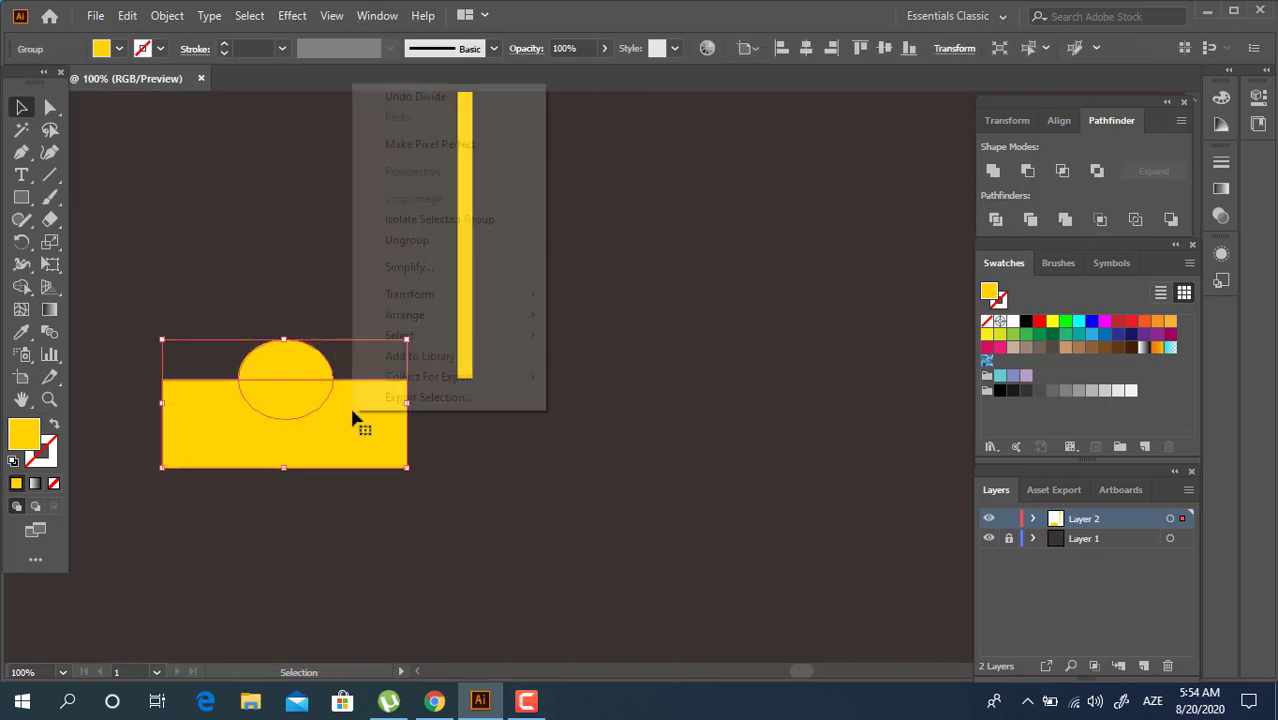
{"action": "left_click", "coordinate": [443, 247]}
{"action": "left_click_drag", "start_coordinate": [288, 506], "coordinate": [245, 395]}
{"action": "key", "text": "Delete"}
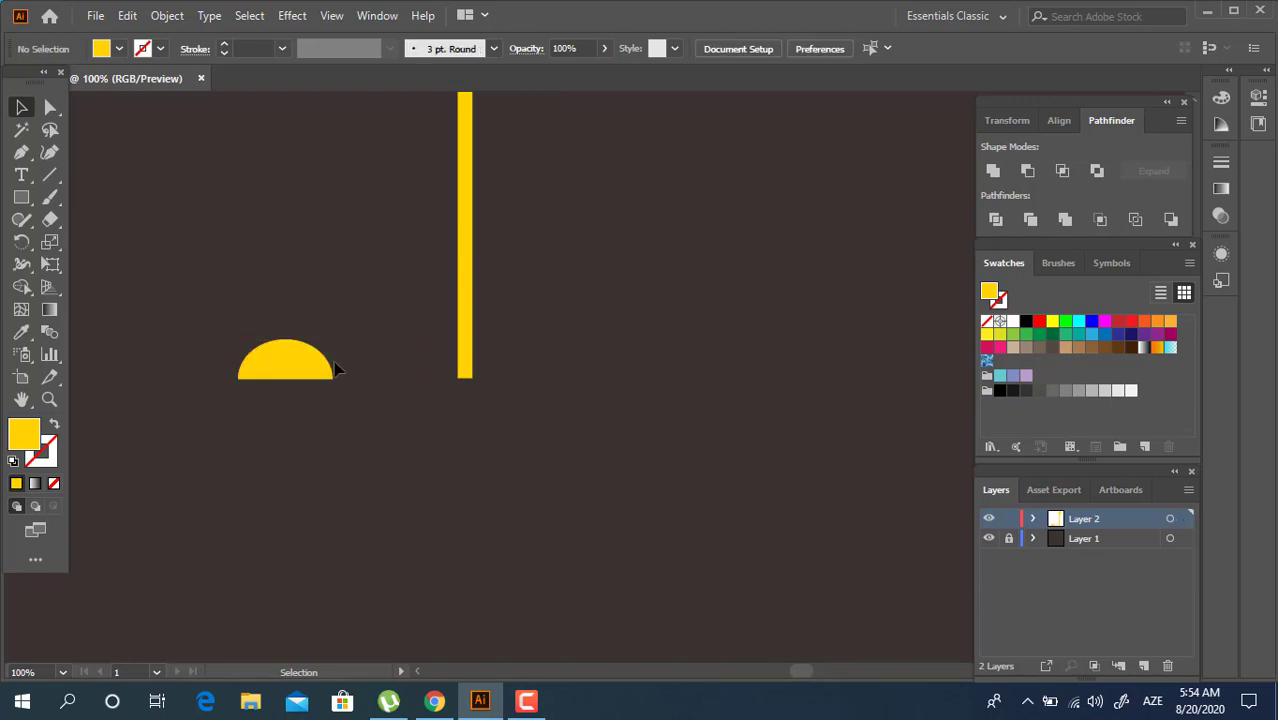
Move the dome onto the pole's lower end and draw a thin, slightly wider rectangle directly beneath it as a base
{"action": "left_click_drag", "start_coordinate": [332, 372], "coordinate": [505, 389]}
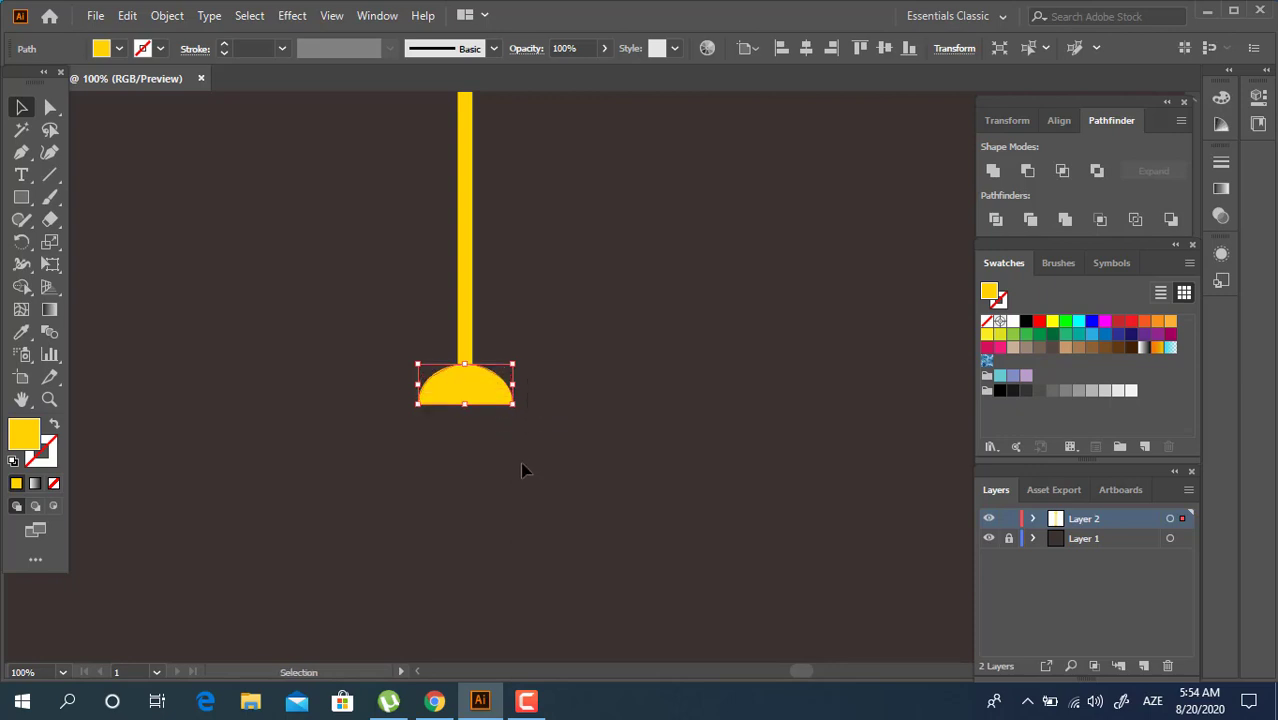
{"action": "left_click", "coordinate": [520, 462]}
{"action": "left_click", "coordinate": [22, 197]}
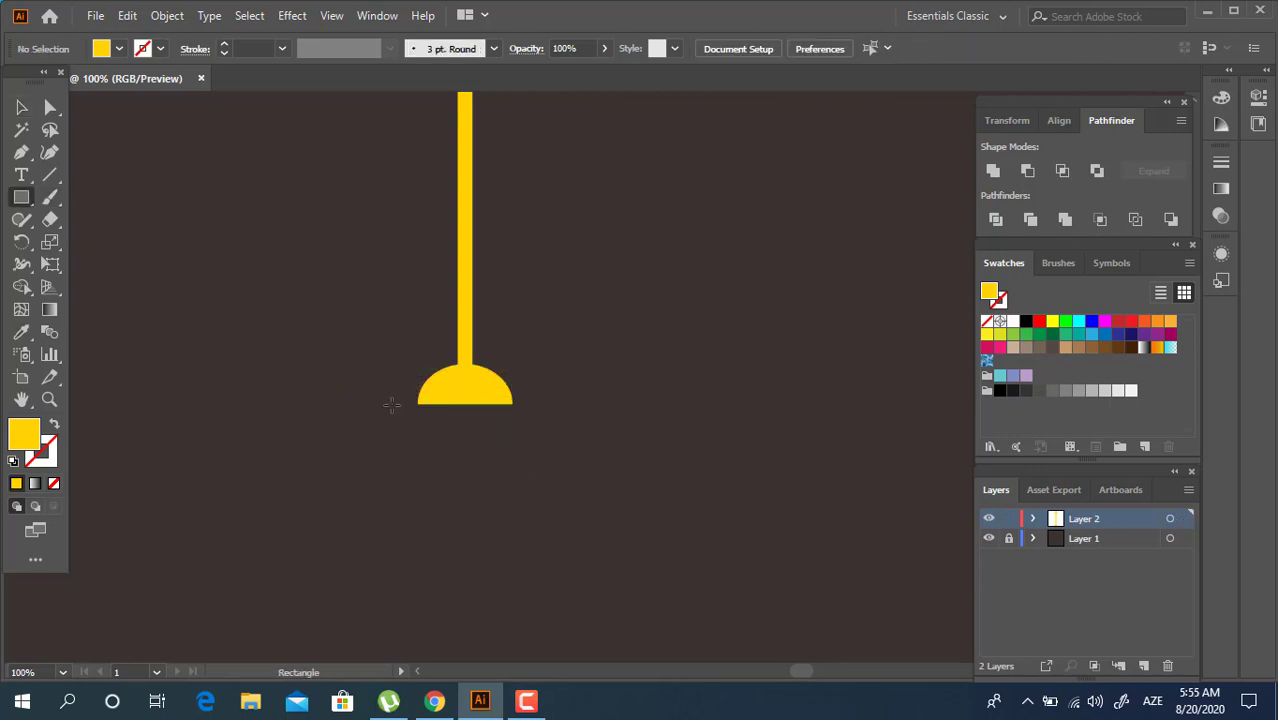
{"action": "left_click_drag", "start_coordinate": [400, 404], "coordinate": [532, 421]}
Fill the base rectangle with the dark grey 383732
{"action": "double_click", "coordinate": [33, 440]}
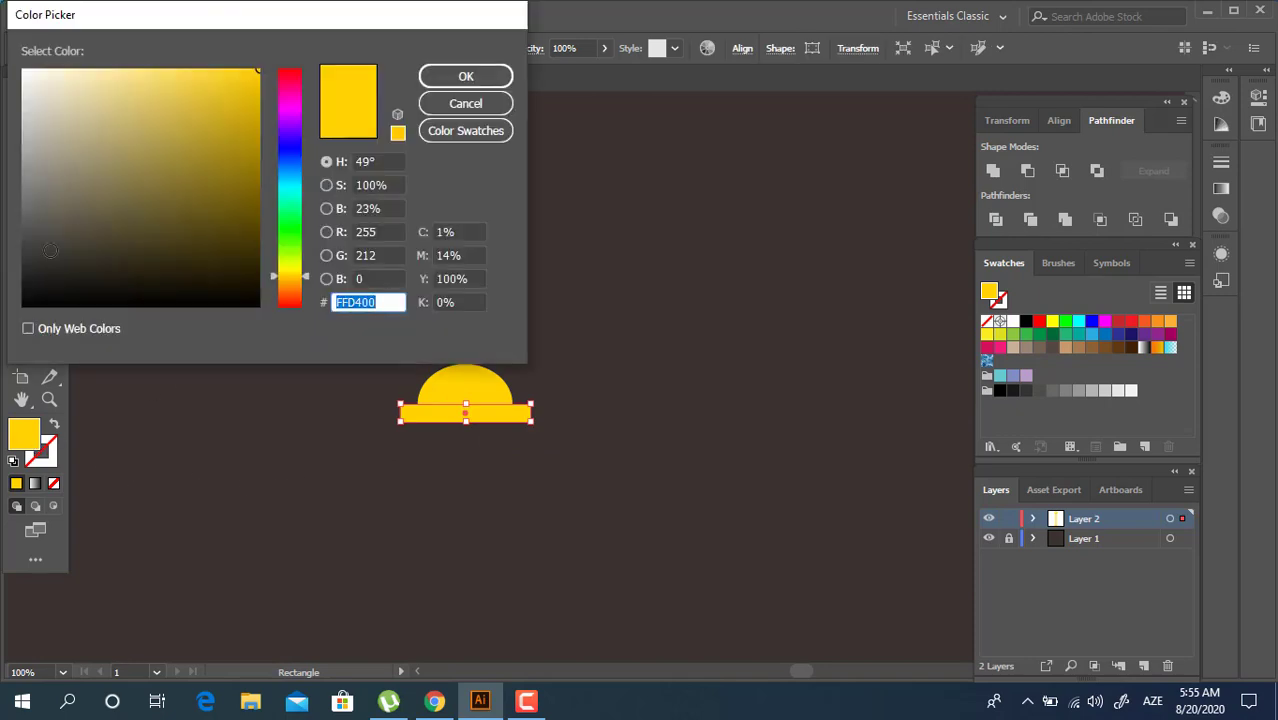
{"action": "left_click", "coordinate": [47, 255]}
{"action": "left_click", "coordinate": [466, 77]}
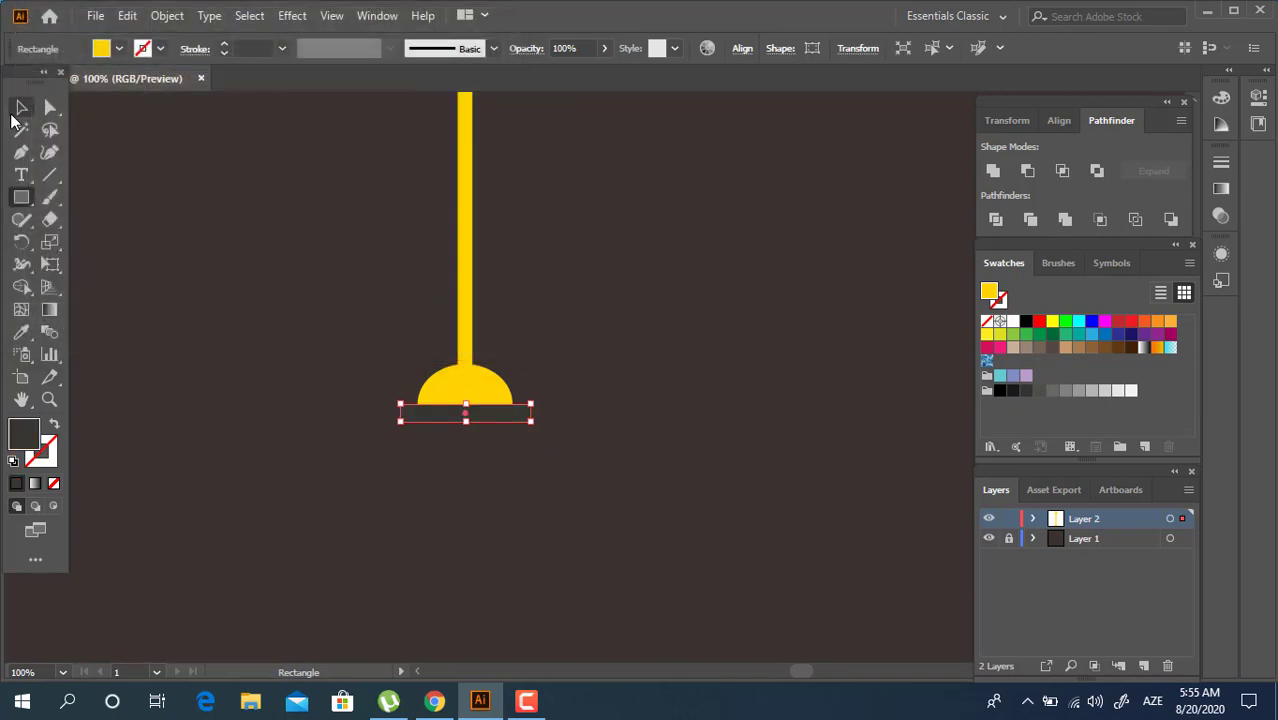
{"action": "left_click", "coordinate": [20, 107]}
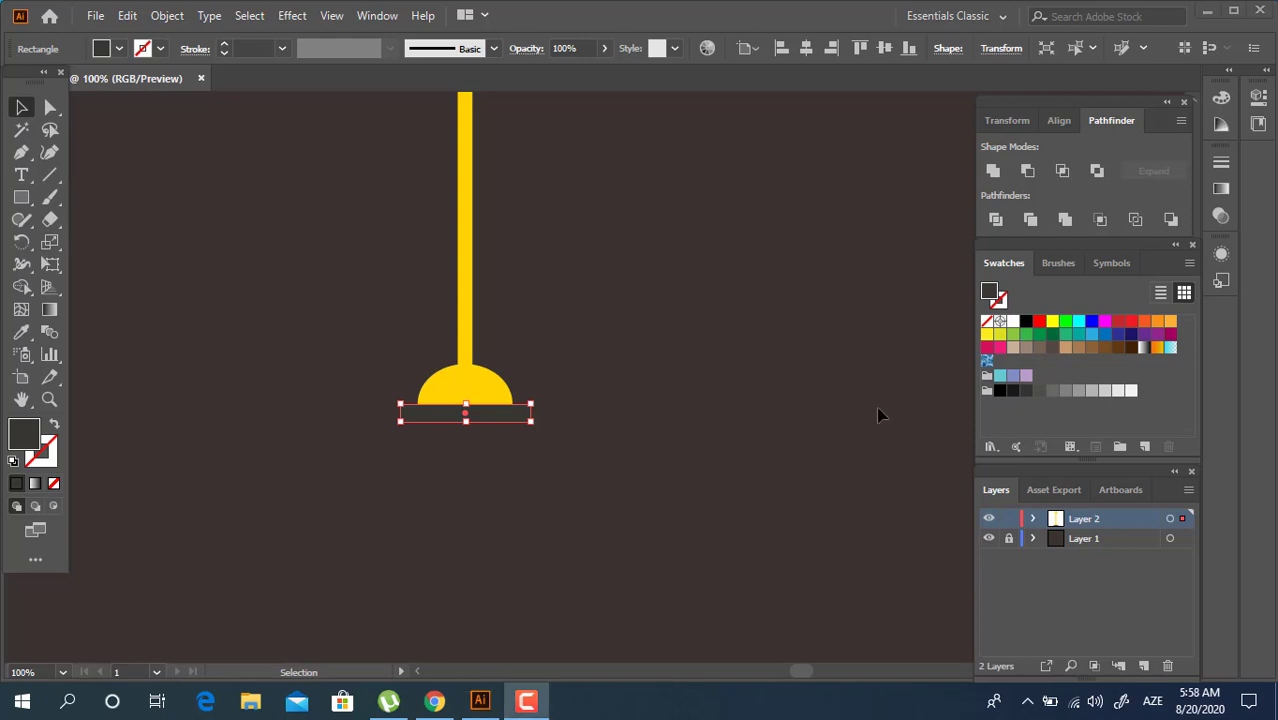
Darken the base rectangle's fill to a near-black grey that stands out from the background
{"action": "double_click", "coordinate": [29, 438]}
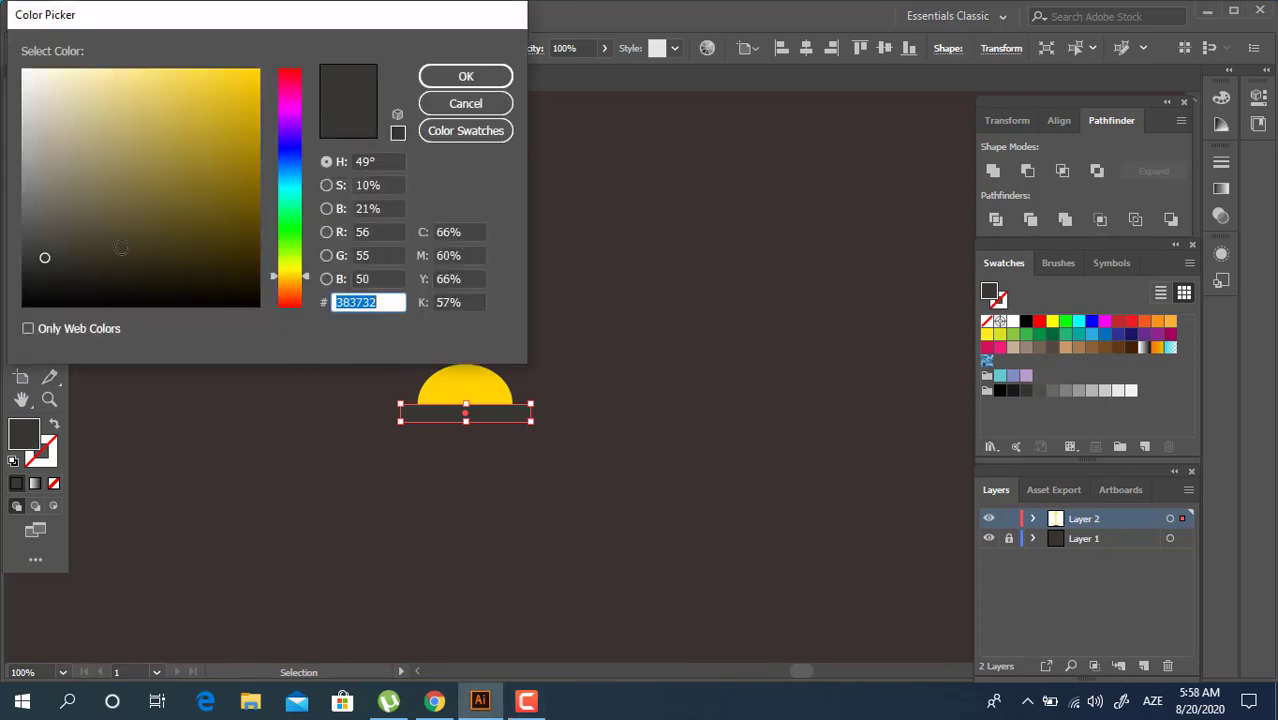
{"action": "left_click", "coordinate": [43, 279]}
{"action": "left_click", "coordinate": [466, 76]}
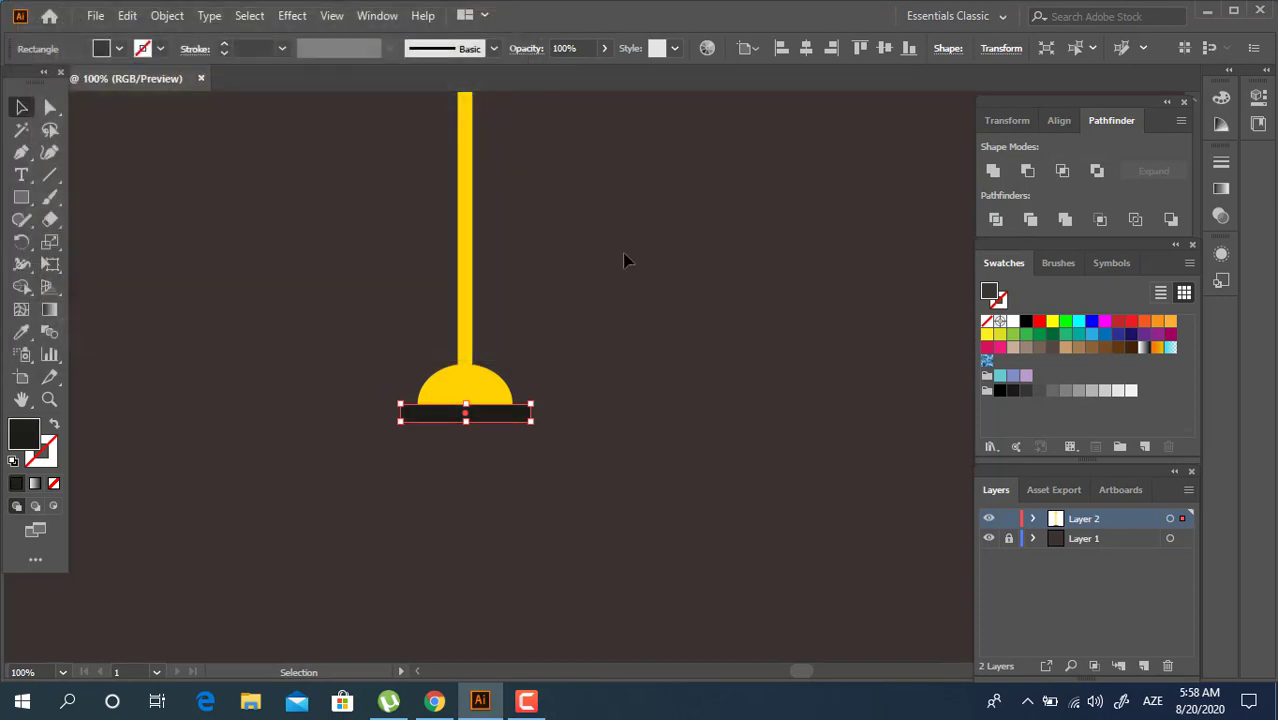
{"action": "left_click", "coordinate": [595, 340]}
Align the ball, pole, dome and base on their horizontal centres
{"action": "scroll", "coordinate": [590, 314], "scroll_direction": "up", "scroll_amount": 3}
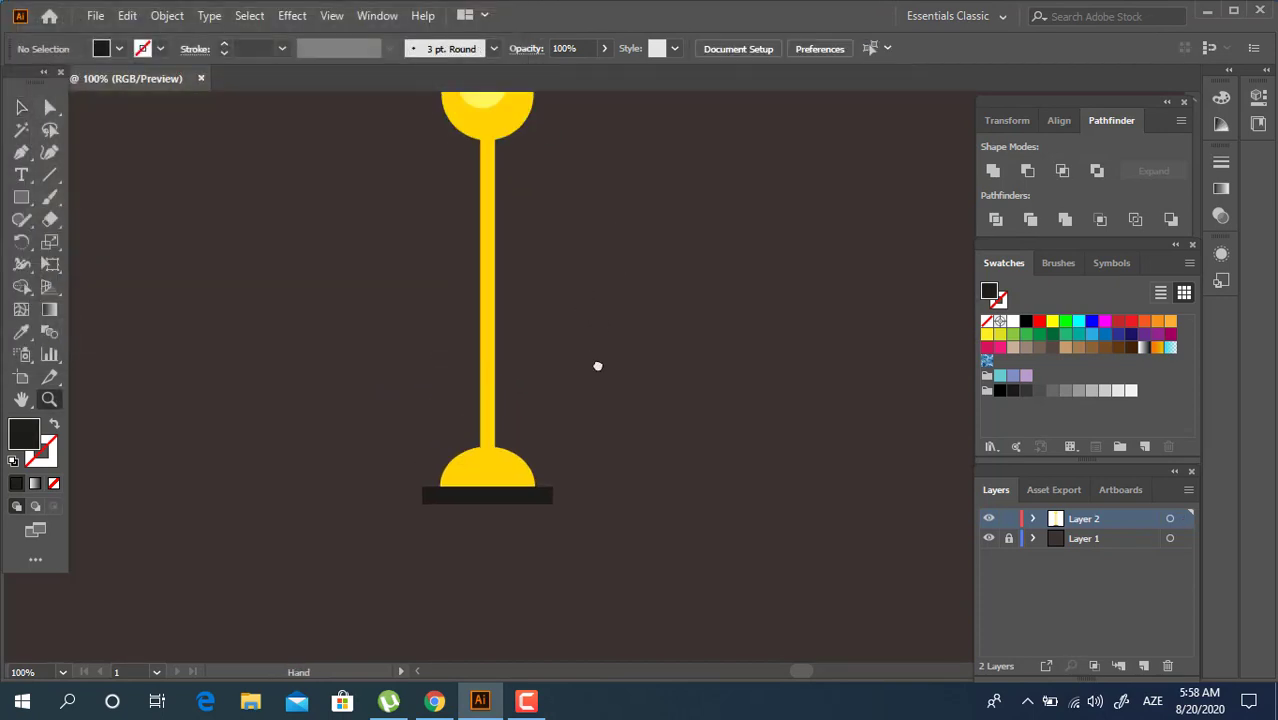
{"action": "left_click", "coordinate": [574, 332], "text": "alt"}
{"action": "left_click", "coordinate": [22, 107]}
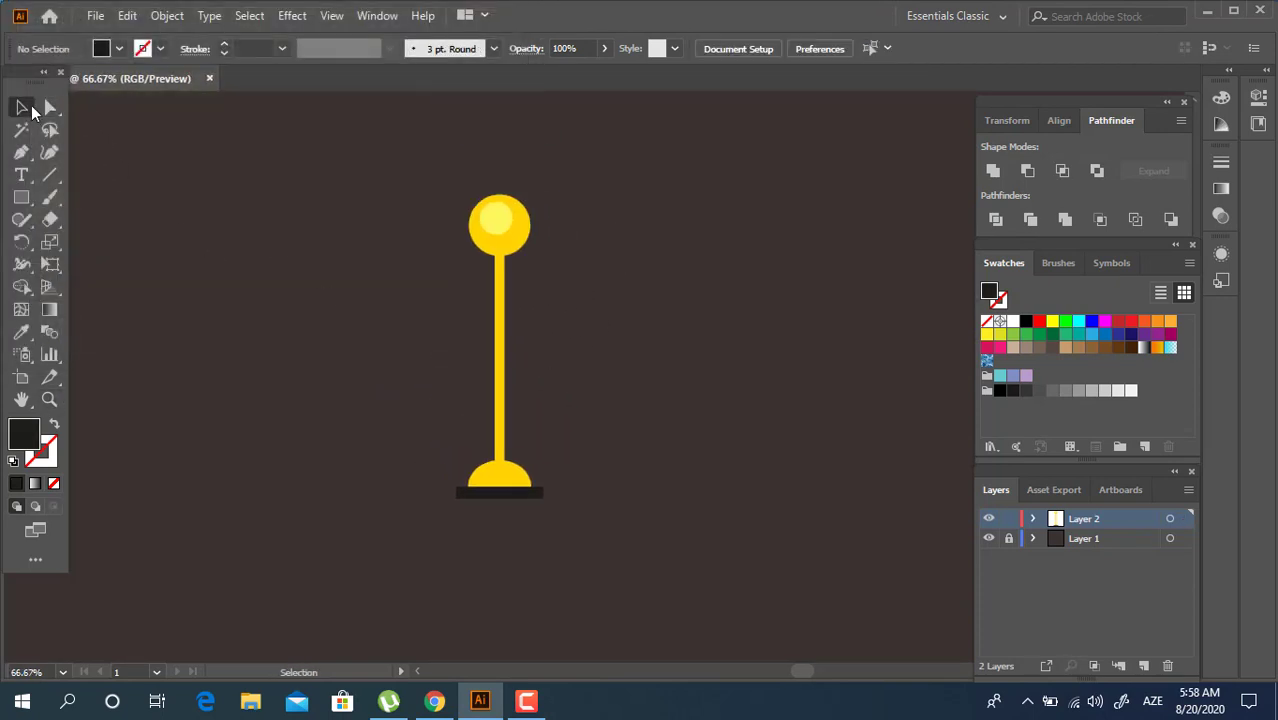
{"action": "left_click_drag", "start_coordinate": [632, 562], "coordinate": [350, 166]}
{"action": "left_click", "coordinate": [742, 48]}
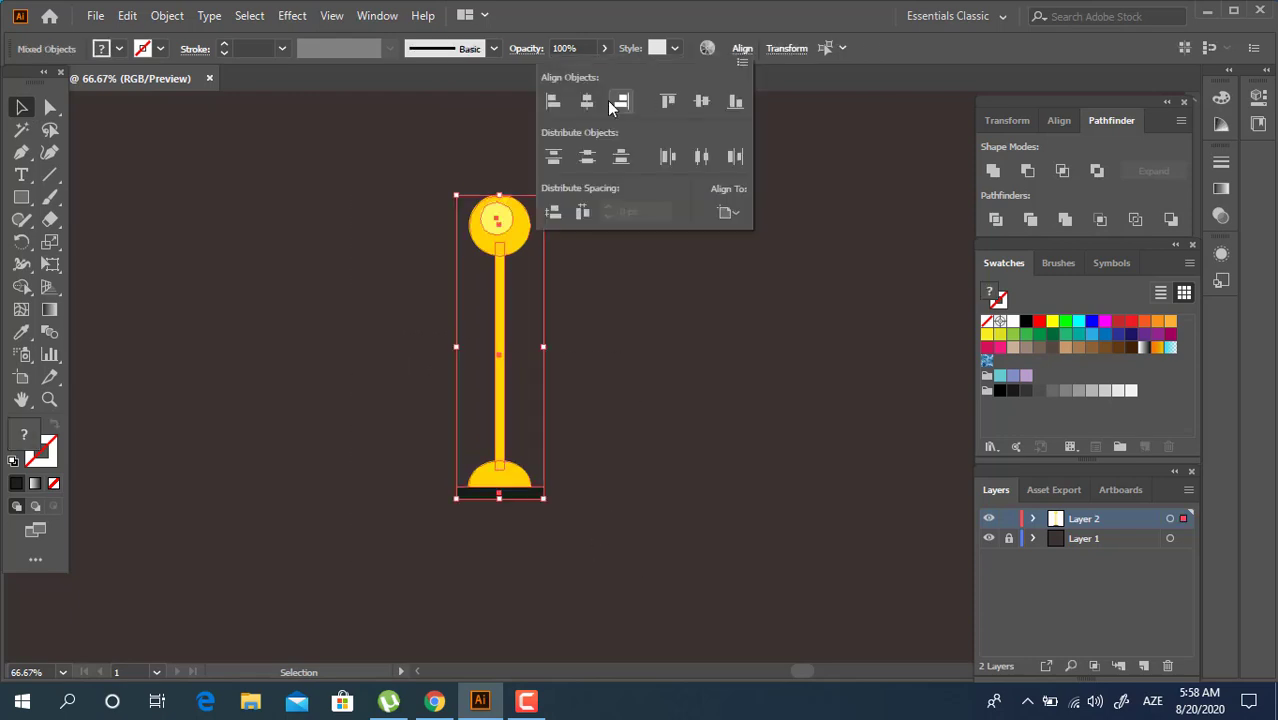
{"action": "left_click", "coordinate": [535, 491]}
Duplicate the dome with a small horizontal offset to the right, keeping the copy level with the original
{"action": "key", "text": "z"}
{"action": "left_click", "coordinate": [571, 485]}
{"action": "left_click", "coordinate": [508, 456]}
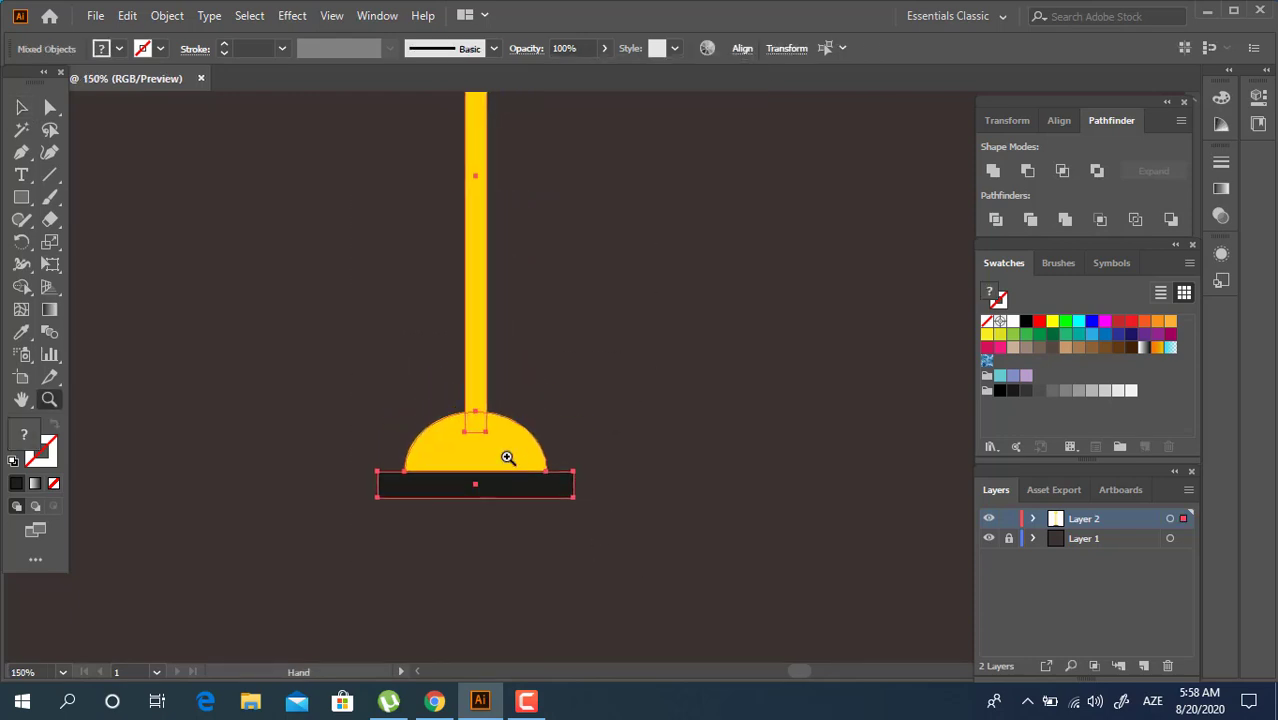
{"action": "left_click", "coordinate": [25, 107]}
{"action": "left_click", "coordinate": [656, 338]}
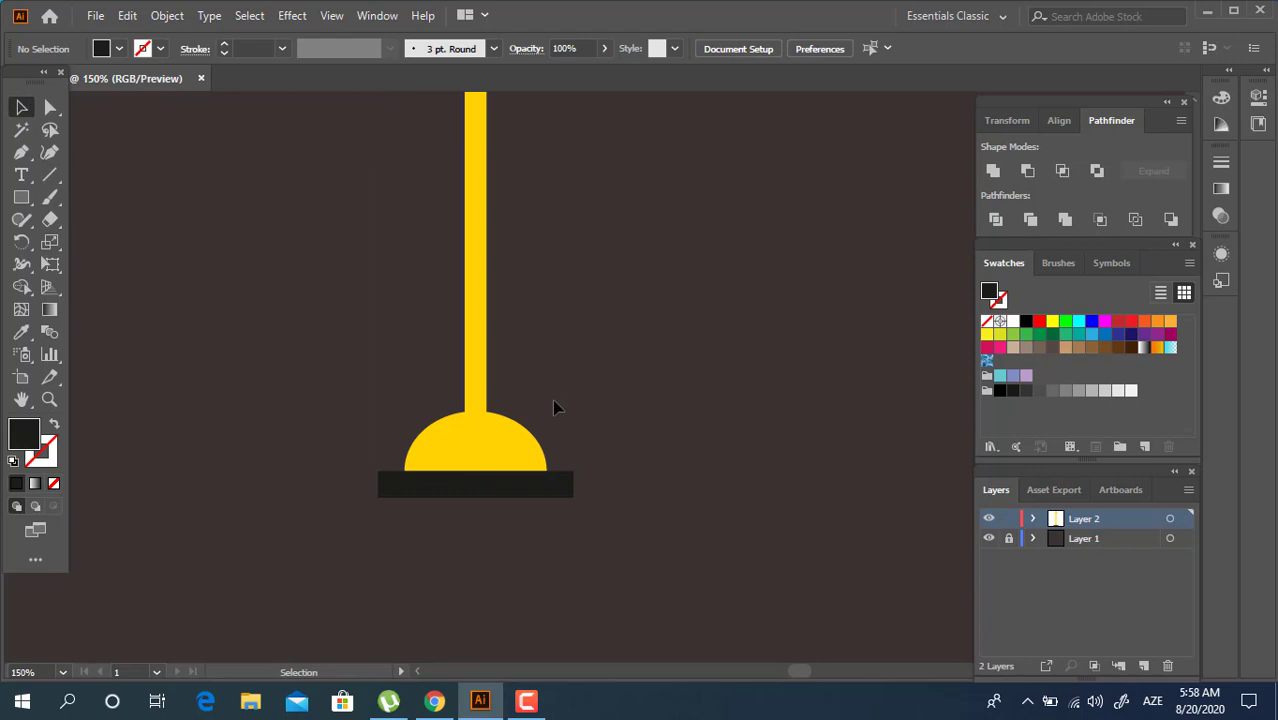
{"action": "left_click", "coordinate": [487, 450]}
{"action": "left_click_drag", "start_coordinate": [497, 443], "coordinate": [514, 443]}
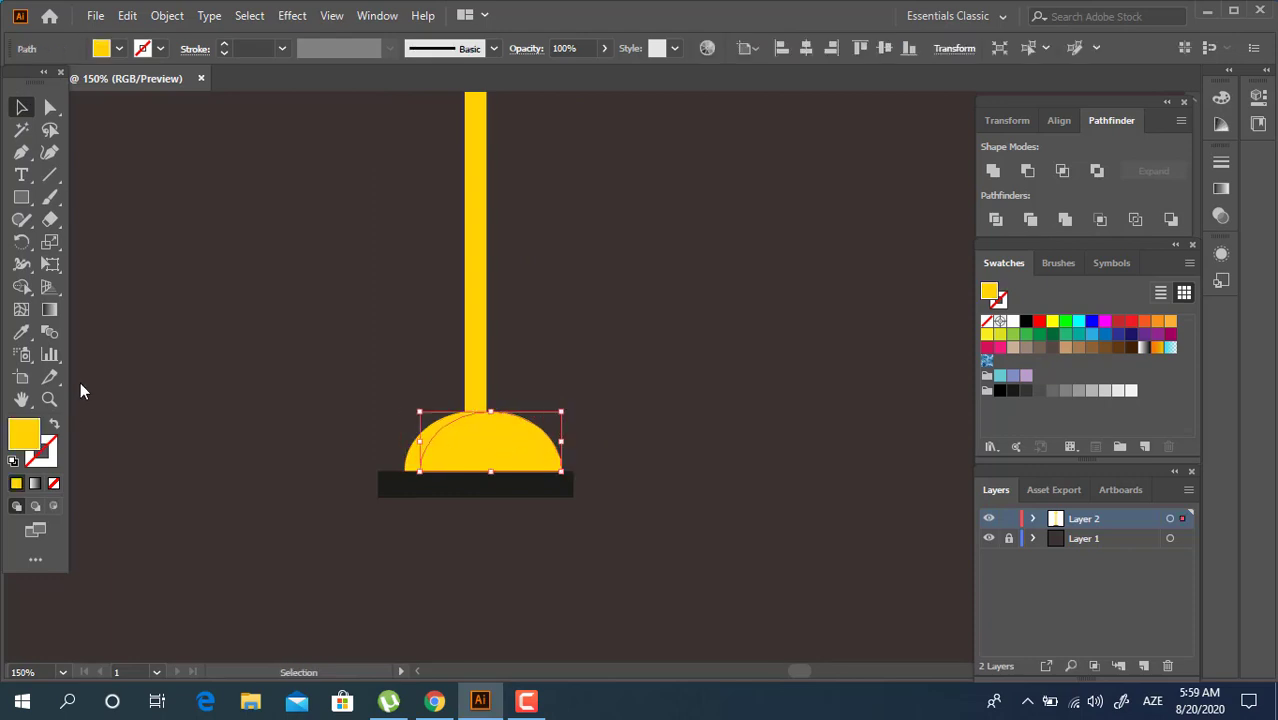
Fill the offset dome copy with orange FF9700
{"action": "double_click", "coordinate": [23, 432]}
{"action": "left_click_drag", "start_coordinate": [287, 280], "coordinate": [284, 287]}
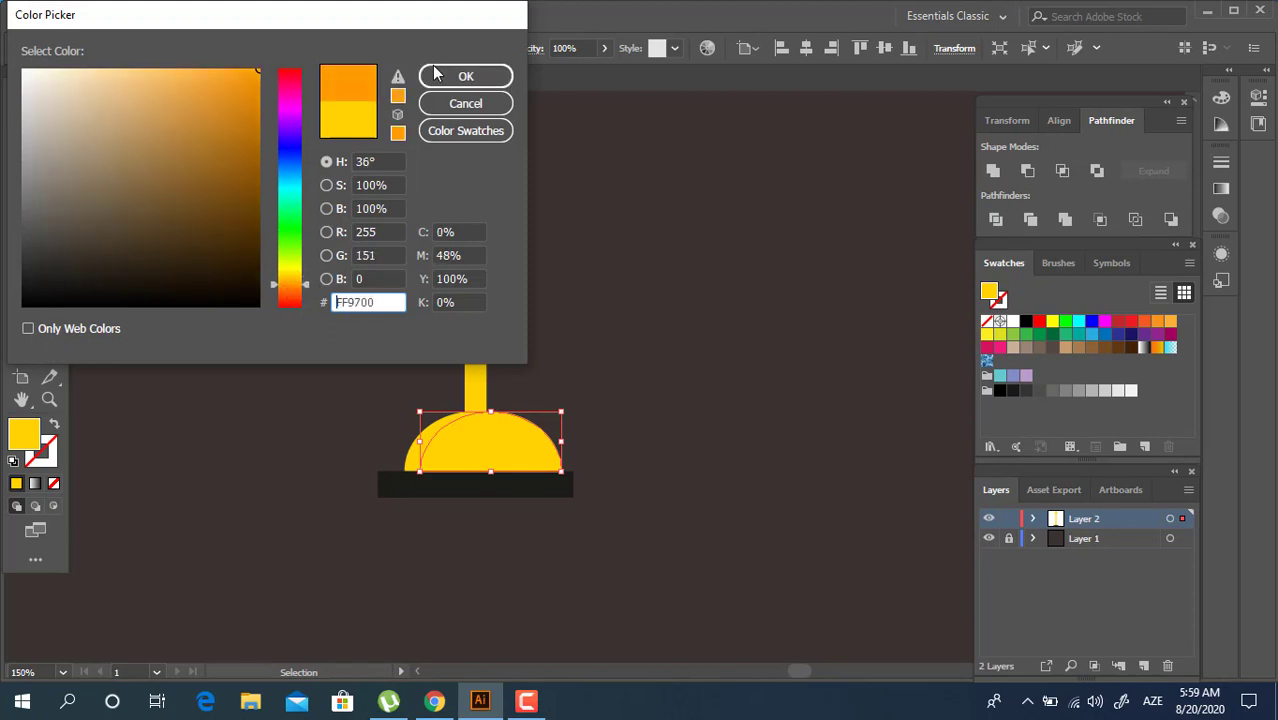
{"action": "left_click", "coordinate": [465, 76]}
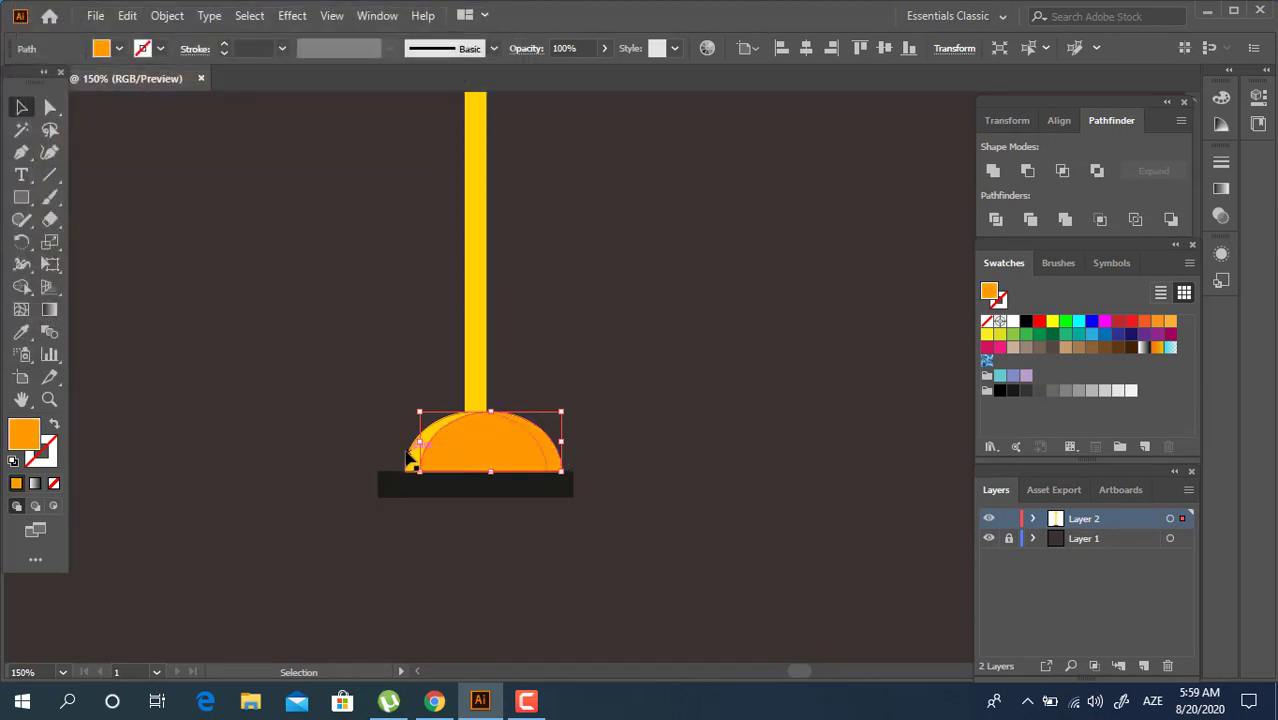
Swap the dome colours by sampling the orange onto the original dome and the pole's yellow onto the offset copy
{"action": "left_click", "coordinate": [409, 458]}
{"action": "left_click", "coordinate": [20, 330]}
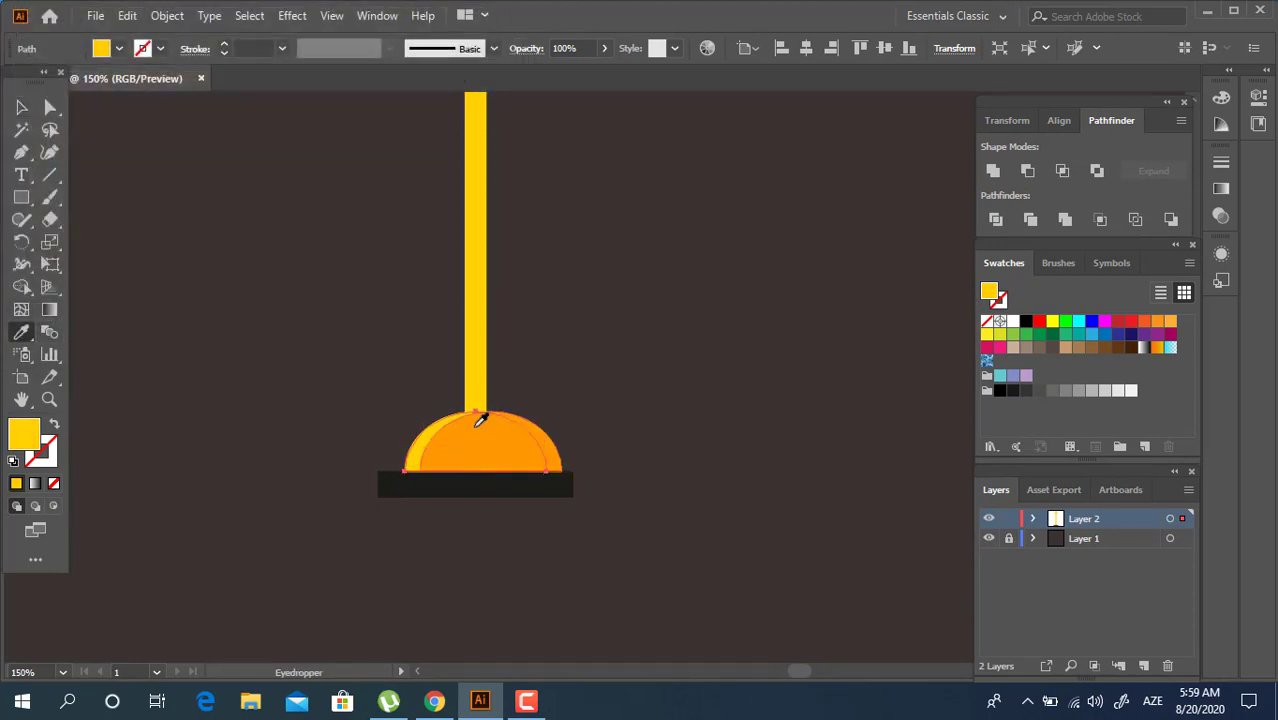
{"action": "left_click", "coordinate": [482, 425]}
{"action": "left_click", "coordinate": [22, 106]}
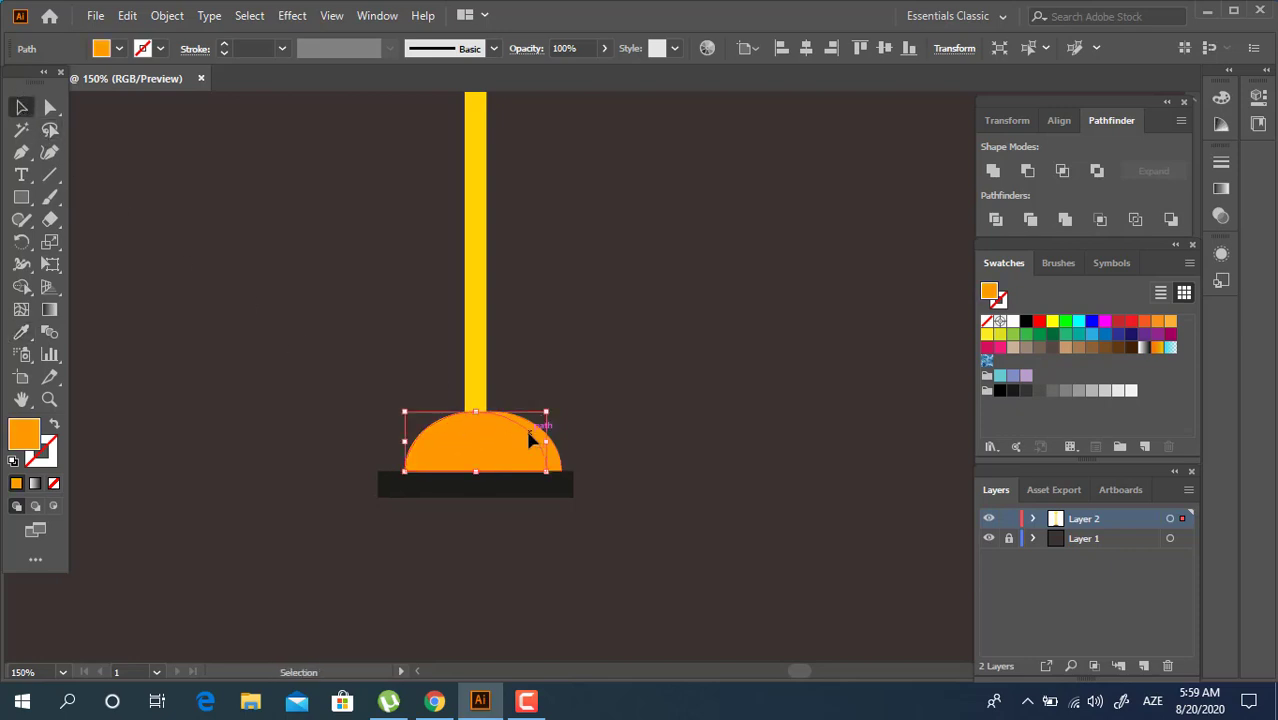
{"action": "left_click", "coordinate": [488, 461]}
{"action": "left_click", "coordinate": [20, 330]}
{"action": "left_click", "coordinate": [478, 318]}
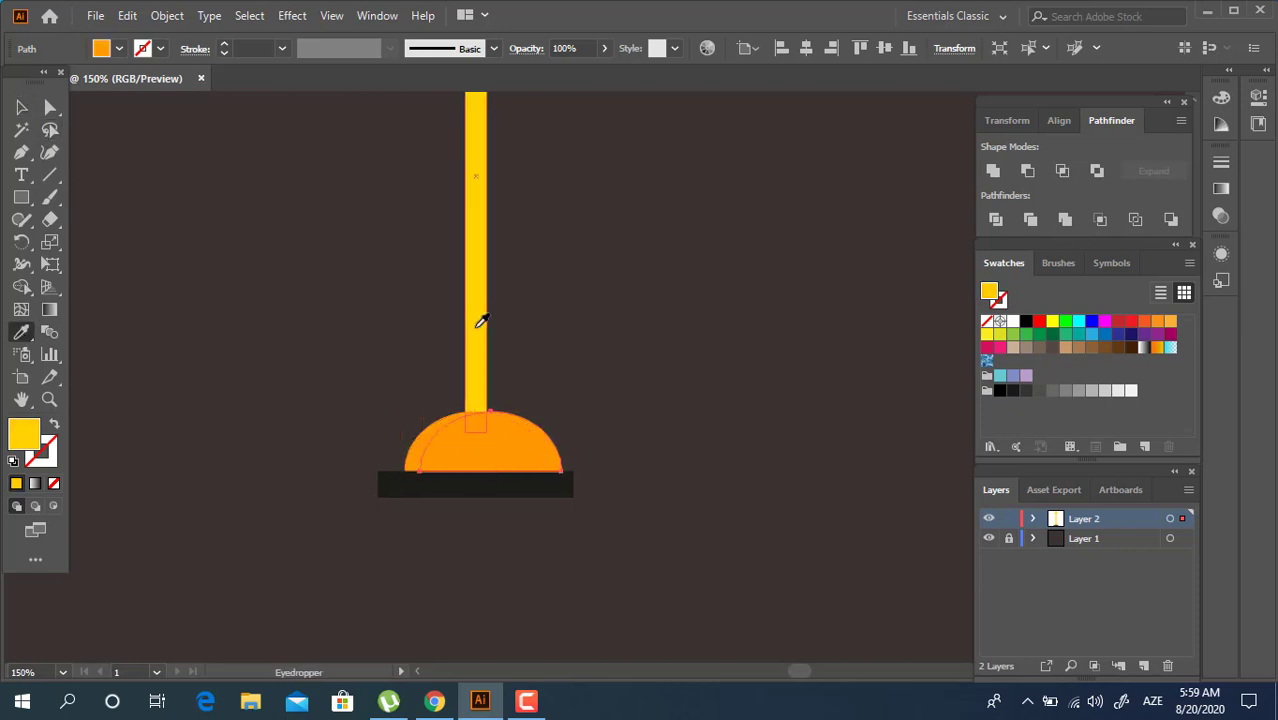
{"action": "left_click", "coordinate": [30, 104]}
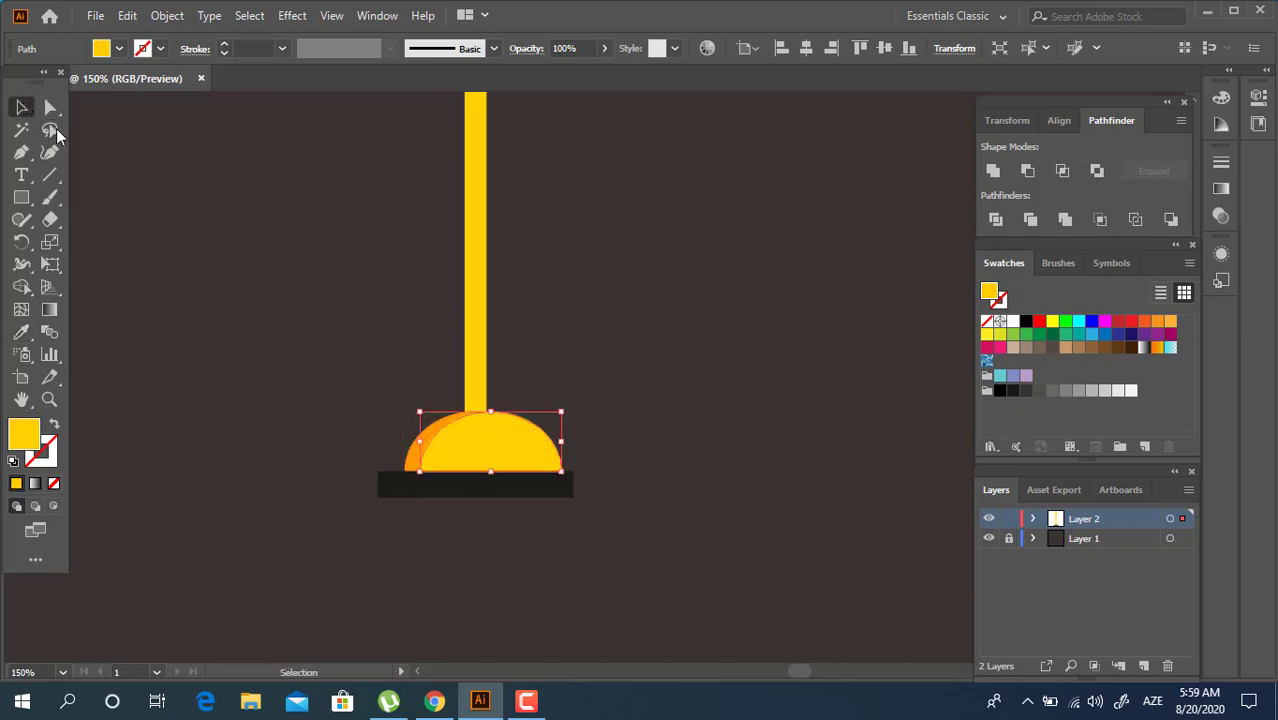
Divide the two overlapping domes, ungroup the pieces and delete the sliver outside the original dome's outline
{"action": "left_click", "coordinate": [554, 430]}
{"action": "right_click", "coordinate": [436, 455]}
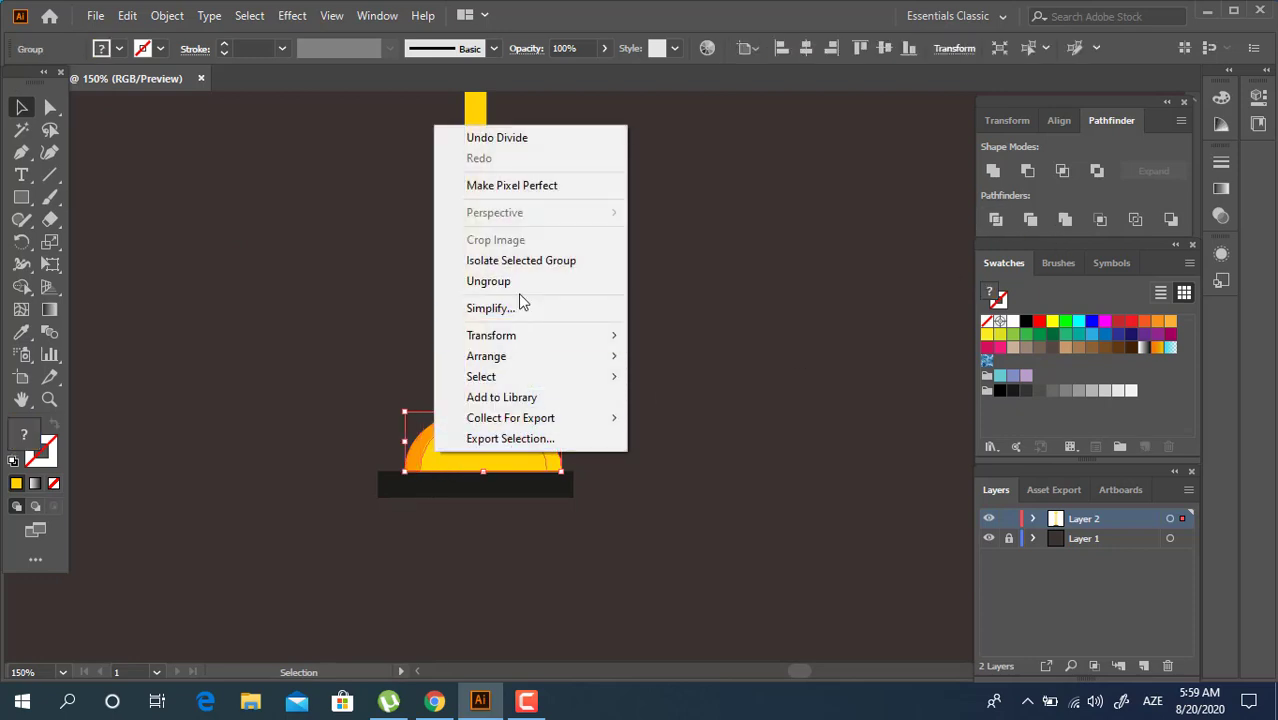
{"action": "left_click", "coordinate": [490, 281]}
{"action": "left_click", "coordinate": [600, 431]}
{"action": "left_click", "coordinate": [540, 450]}
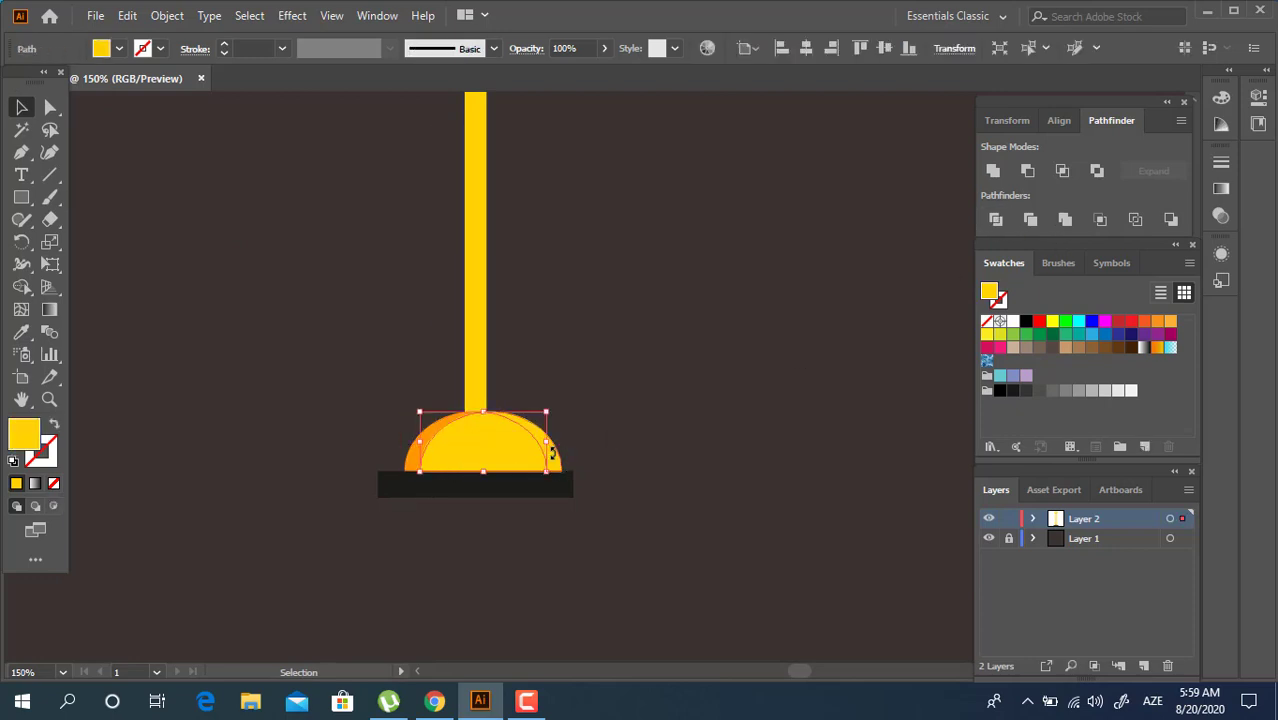
{"action": "left_click", "coordinate": [560, 452]}
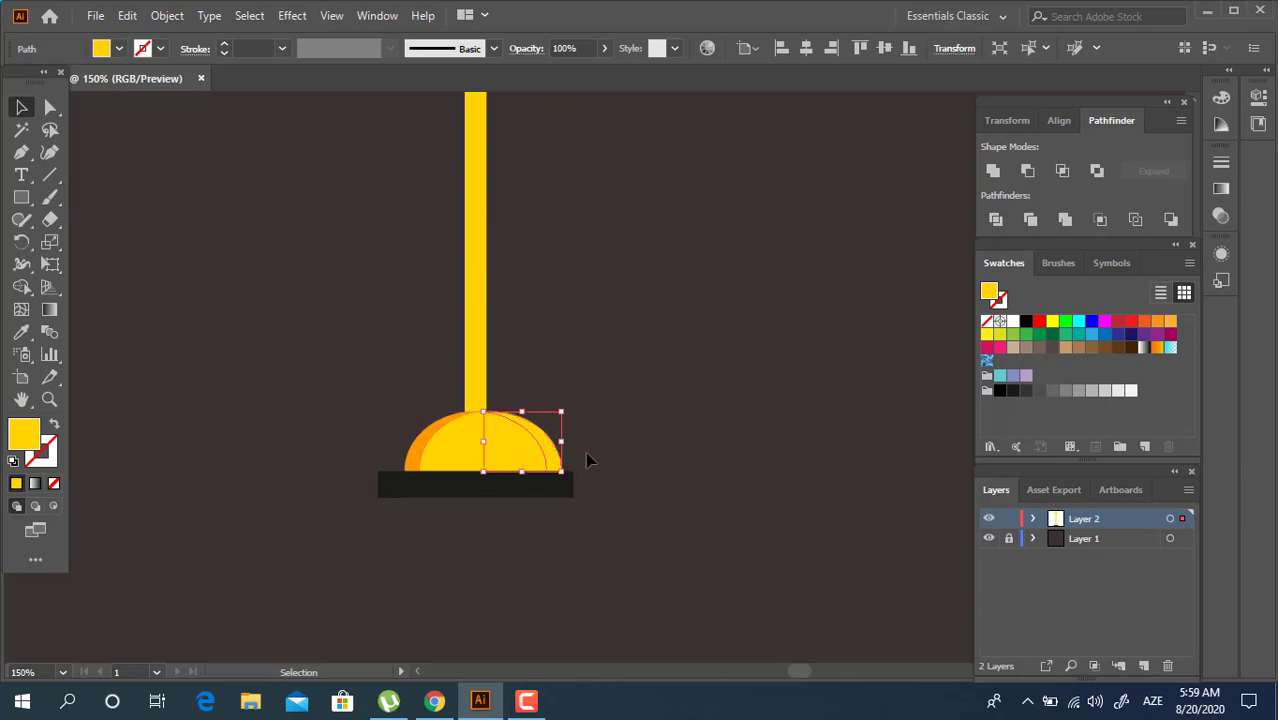
{"action": "left_click", "coordinate": [700, 457]}
Draw a square for the flag below the ball, extending sideways from the pole's centre line
{"action": "key", "text": "z"}
{"action": "left_click", "coordinate": [599, 399], "text": "alt"}
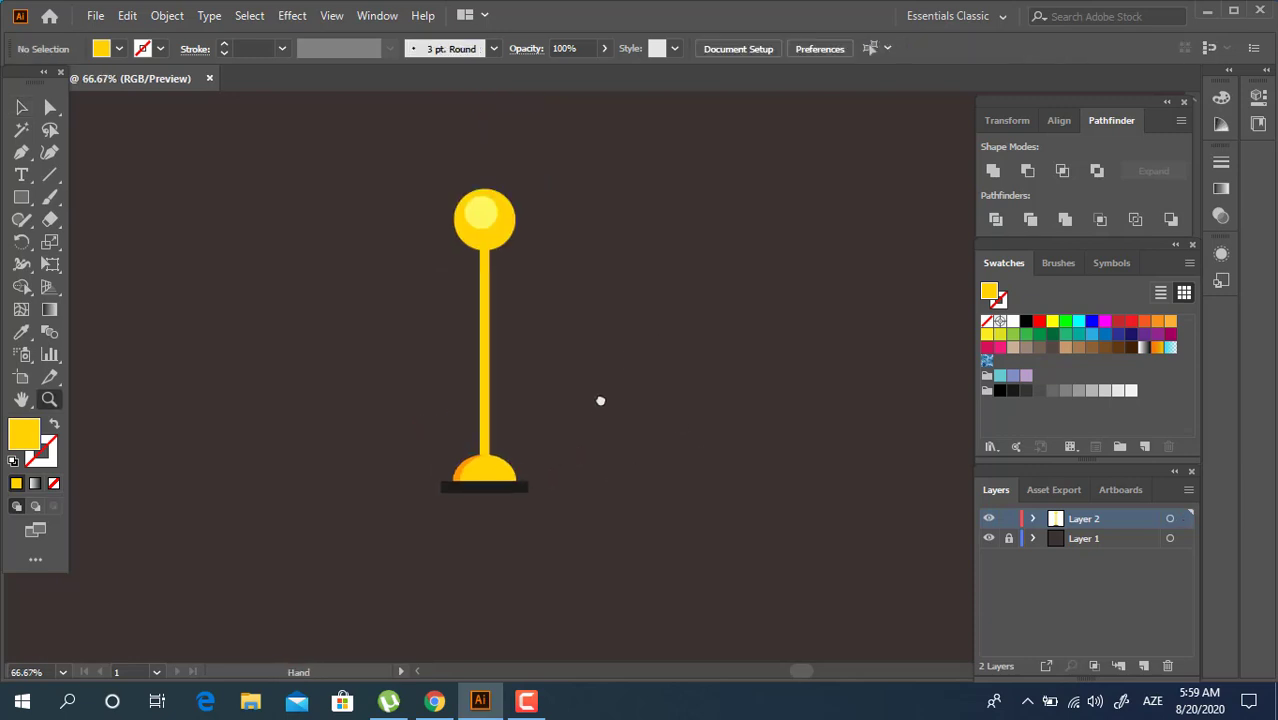
{"action": "left_click", "coordinate": [593, 402]}
{"action": "left_click", "coordinate": [593, 402]}
{"action": "left_click", "coordinate": [21, 197]}
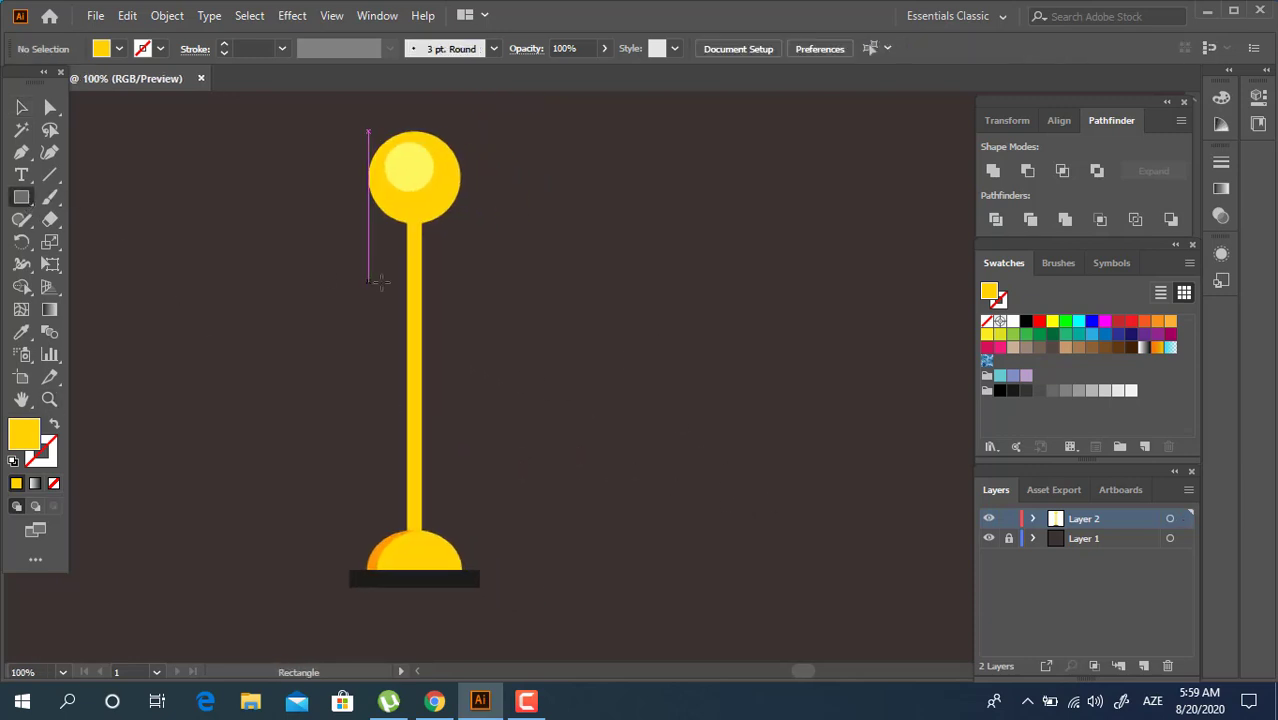
{"action": "mouse_move", "coordinate": [416, 248]}
{"action": "left_mouse_down"}
{"action": "mouse_move", "coordinate": [494, 399]}
{"action": "mouse_move", "coordinate": [539, 414]}
{"action": "mouse_move", "coordinate": [568, 401]}
{"action": "left_mouse_up"}
{"action": "scroll", "coordinate": [705, 439], "scroll_direction": "right", "scroll_amount": 2}
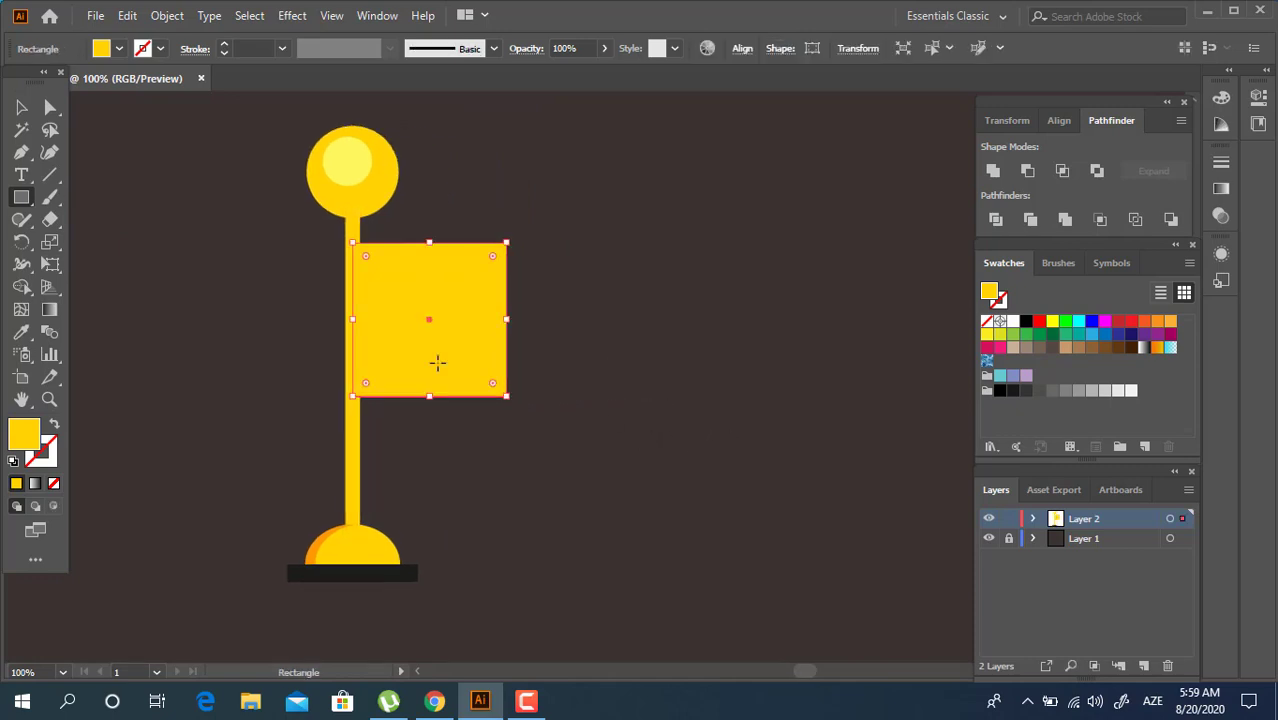
Fill the flag square with red F92140, then darken the fill slightly to a deeper crimson
{"action": "double_click", "coordinate": [33, 432]}
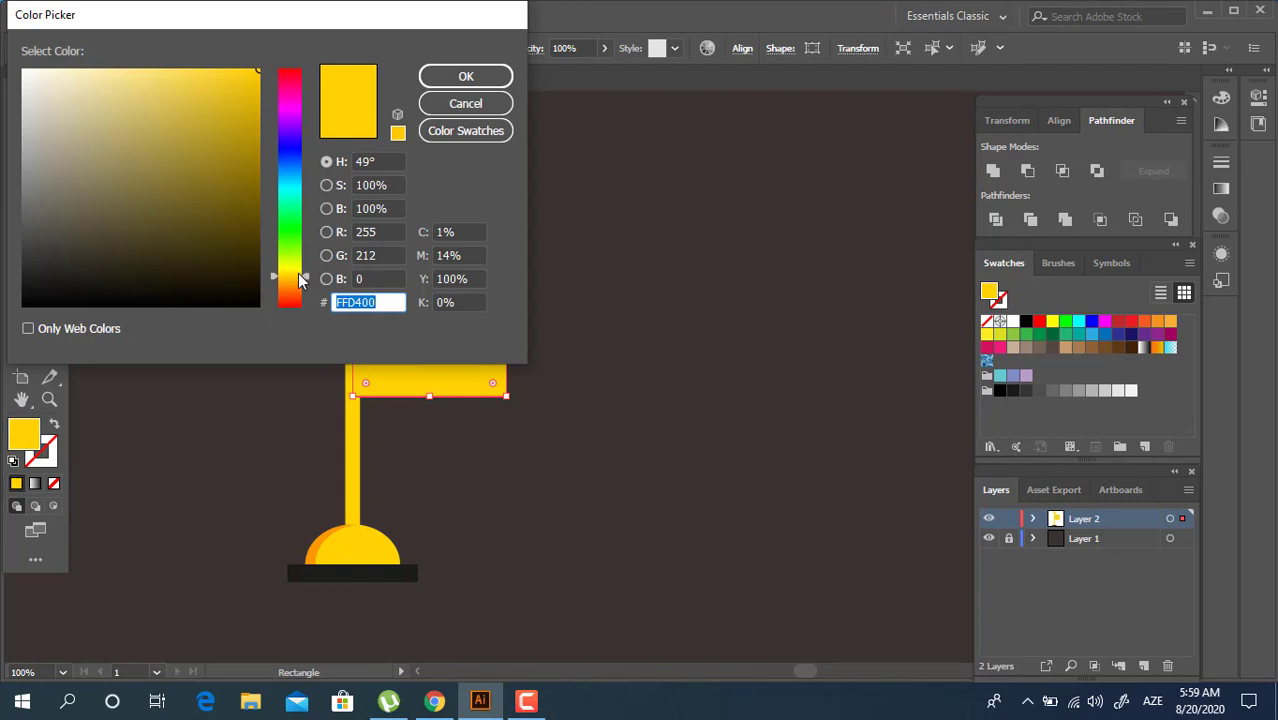
{"action": "left_click_drag", "start_coordinate": [289, 277], "coordinate": [276, 74]}
{"action": "left_click_drag", "start_coordinate": [197, 77], "coordinate": [229, 76]}
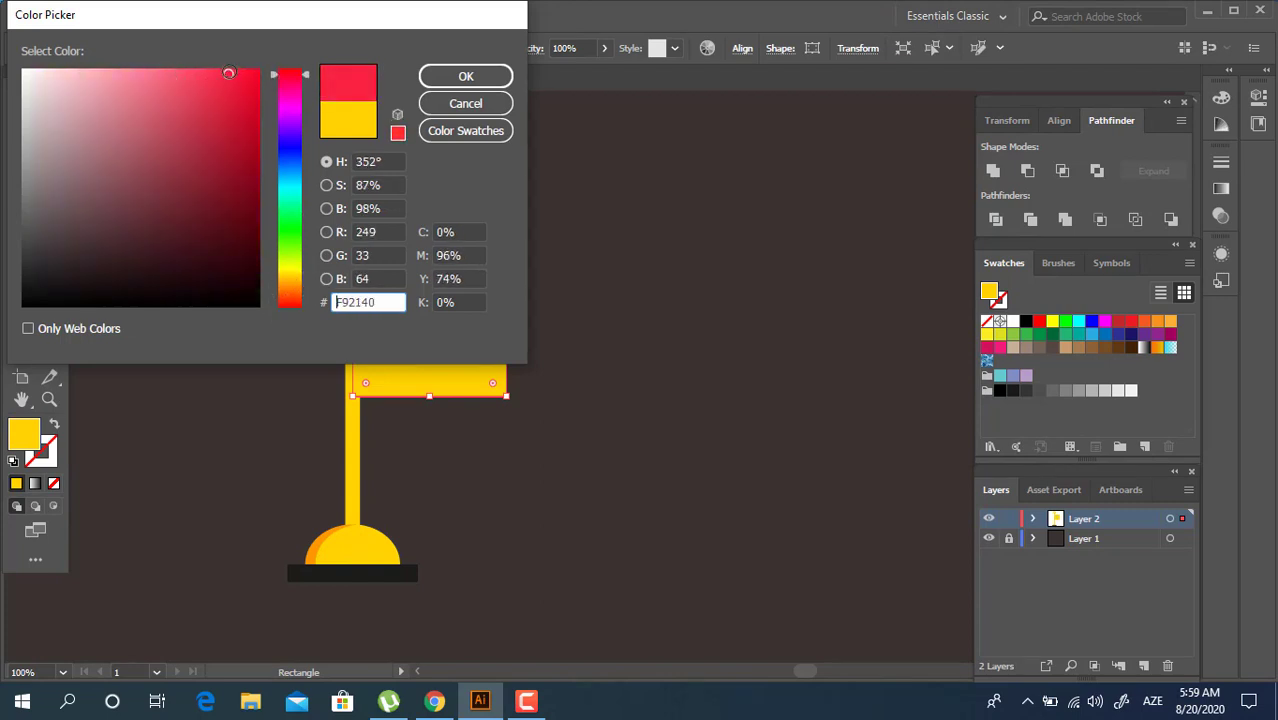
{"action": "left_click", "coordinate": [466, 76]}
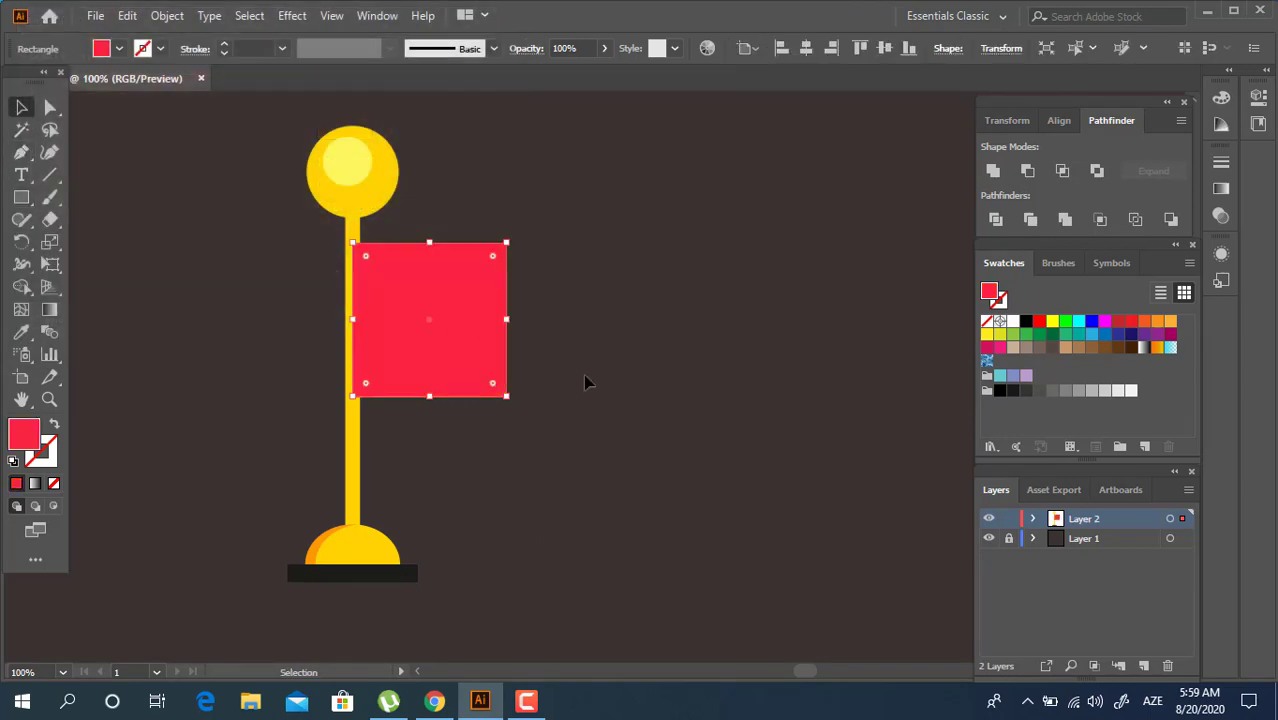
{"action": "double_click", "coordinate": [35, 433]}
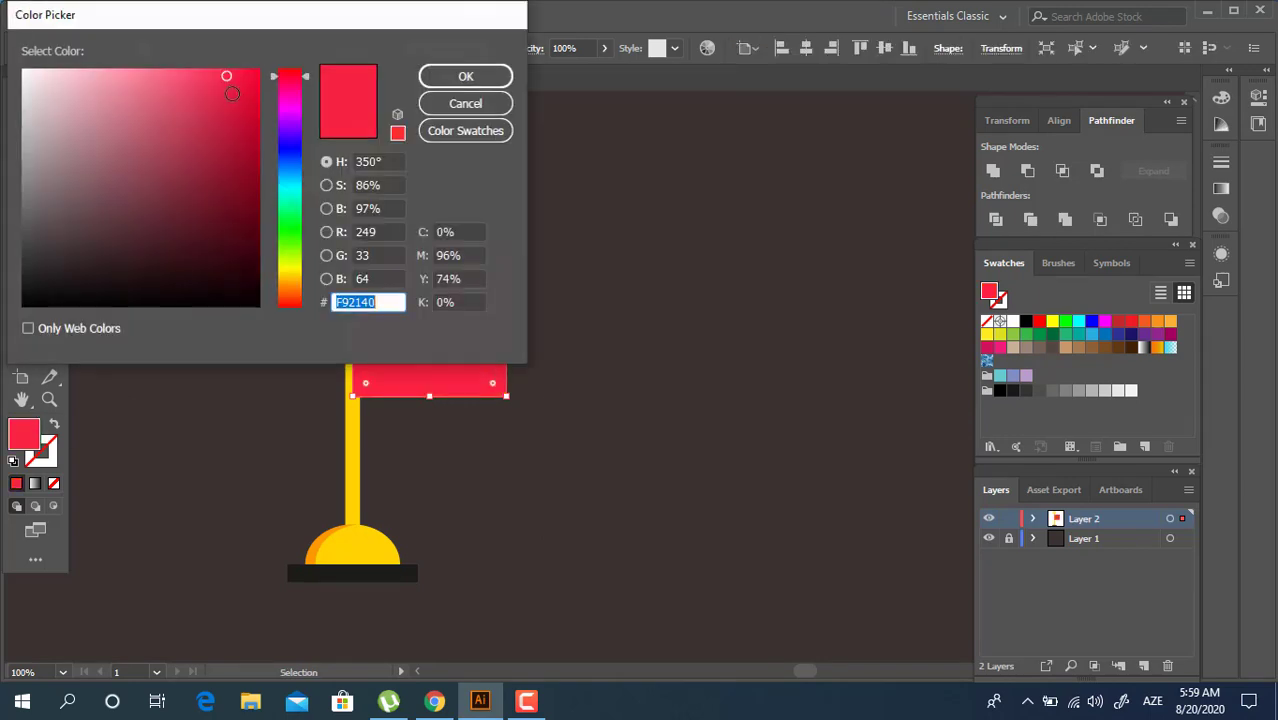
{"action": "left_click_drag", "start_coordinate": [225, 80], "coordinate": [233, 100]}
{"action": "left_click", "coordinate": [466, 77]}
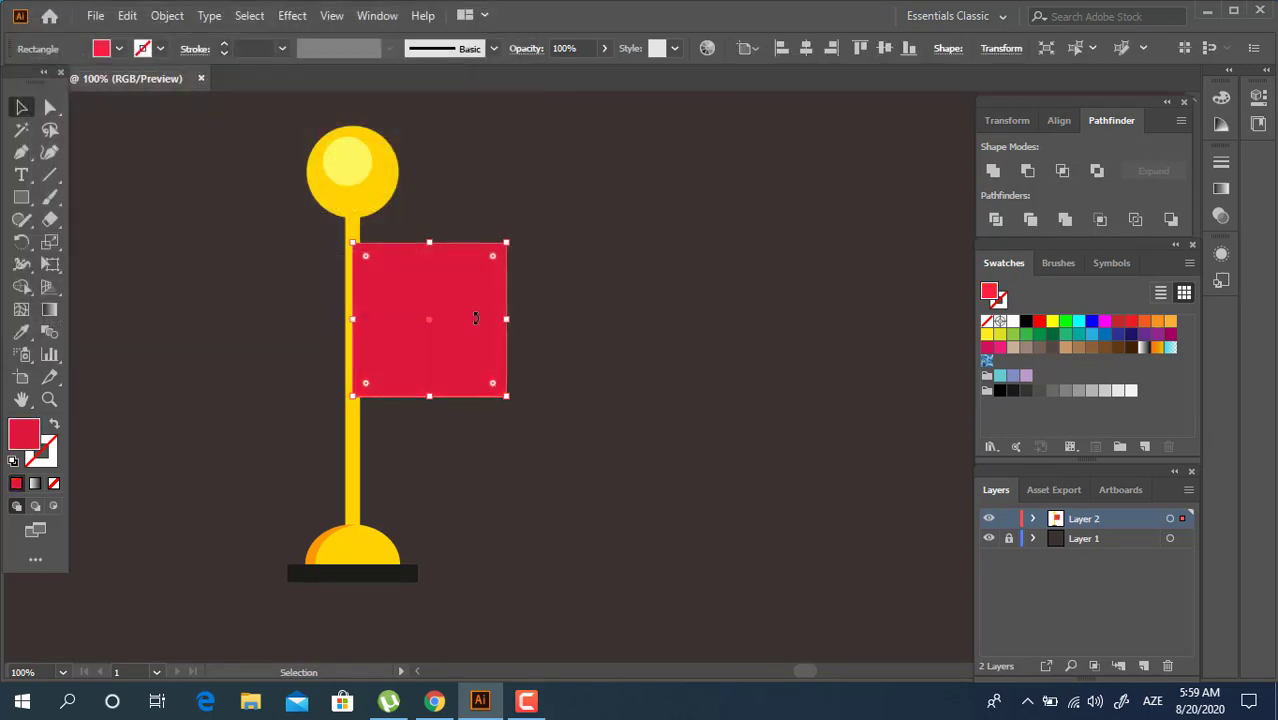
Extend the flag with two copies of the square, each about half as wide, placed edge to edge on its free side
{"action": "left_click_drag", "start_coordinate": [500, 322], "coordinate": [544, 341]}
{"action": "key", "text": "ctrl+minus"}
{"action": "left_click", "coordinate": [566, 315]}
{"action": "left_click", "coordinate": [541, 323]}
Raise the shared edge of the first two flag segments and the third segment's outer edge to form a zigzag
{"action": "left_click", "coordinate": [46, 107]}
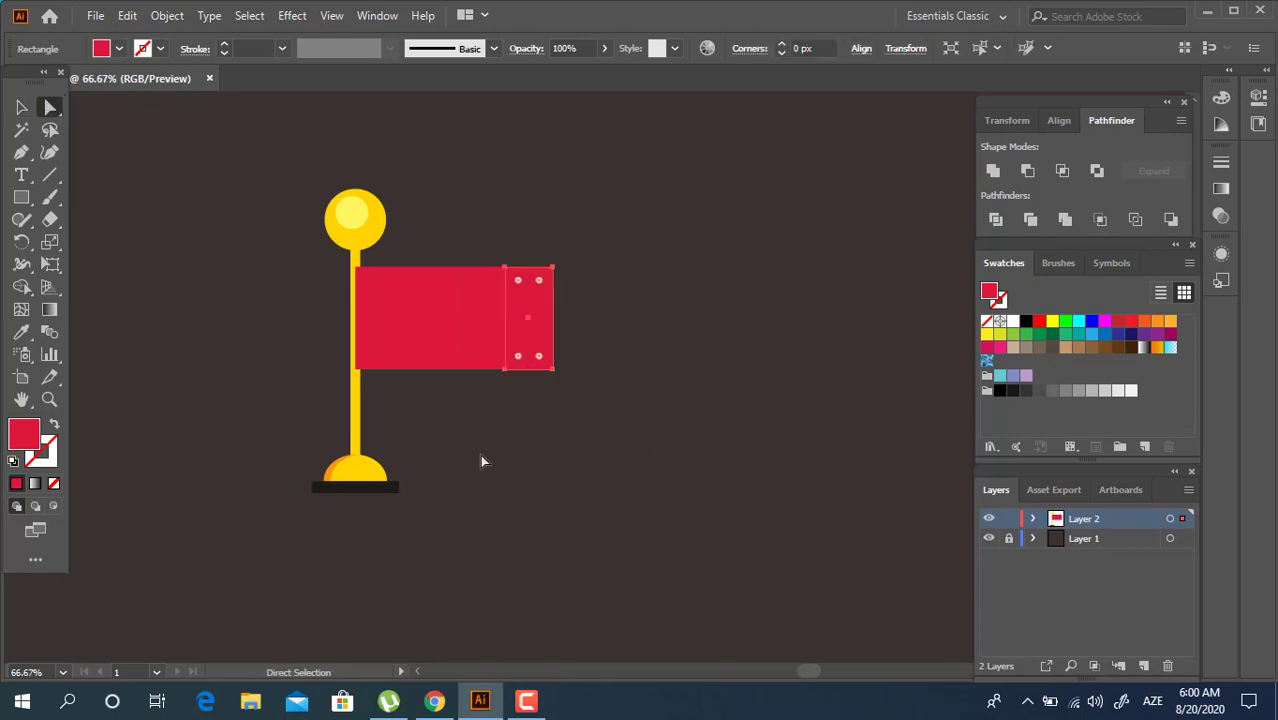
{"action": "left_click_drag", "start_coordinate": [428, 249], "coordinate": [458, 243]}
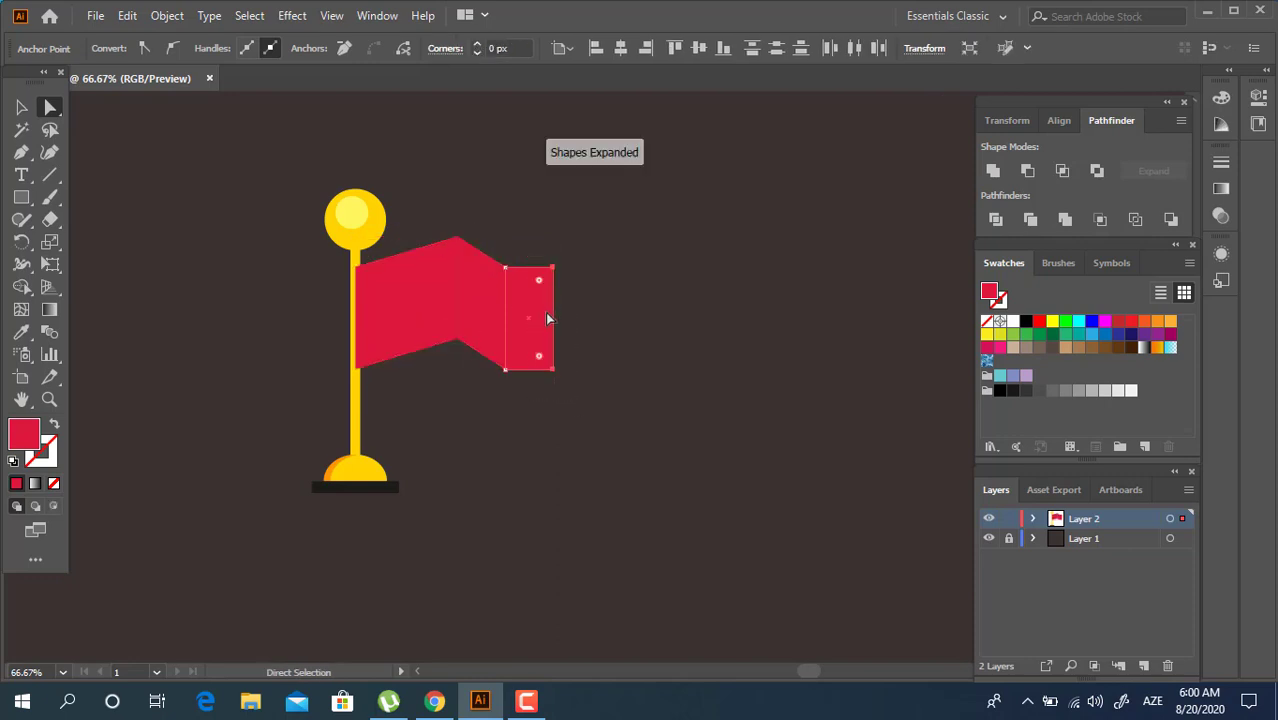
{"action": "left_click_drag", "start_coordinate": [555, 325], "coordinate": [555, 309]}
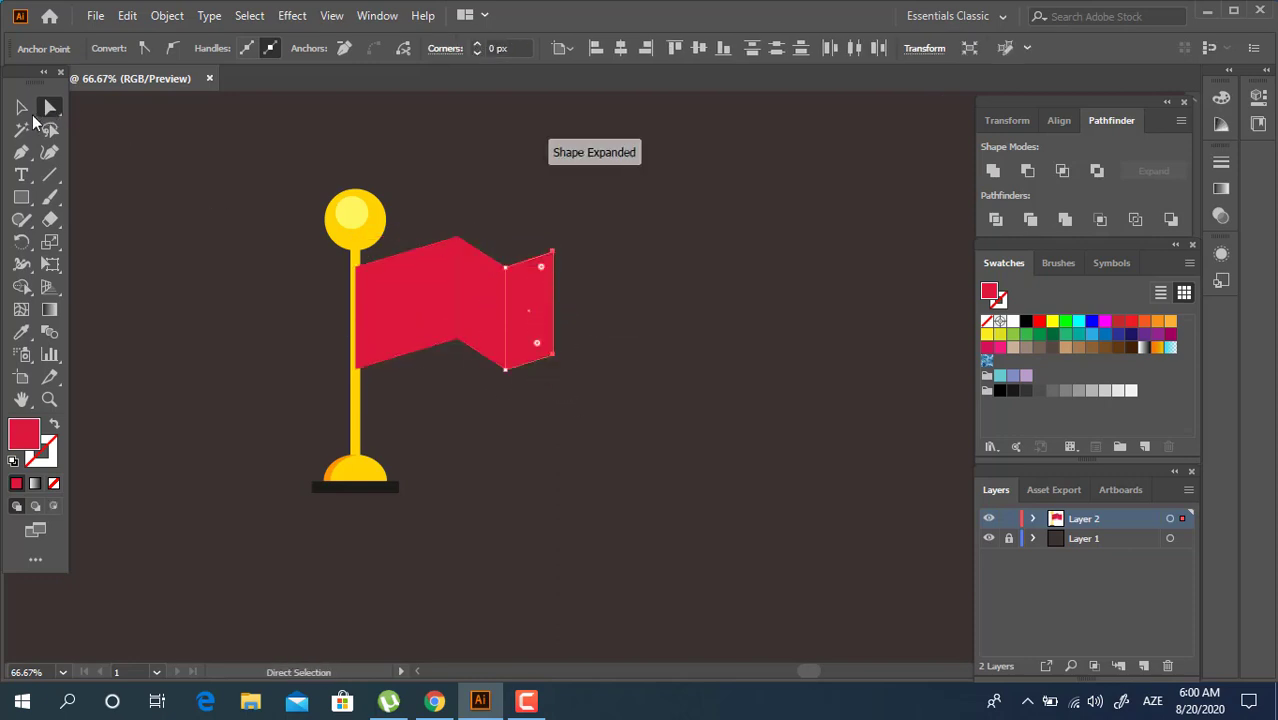
Unite the three flag segments into a single shape
{"action": "left_click", "coordinate": [21, 107]}
{"action": "left_click_drag", "start_coordinate": [675, 350], "coordinate": [440, 264]}
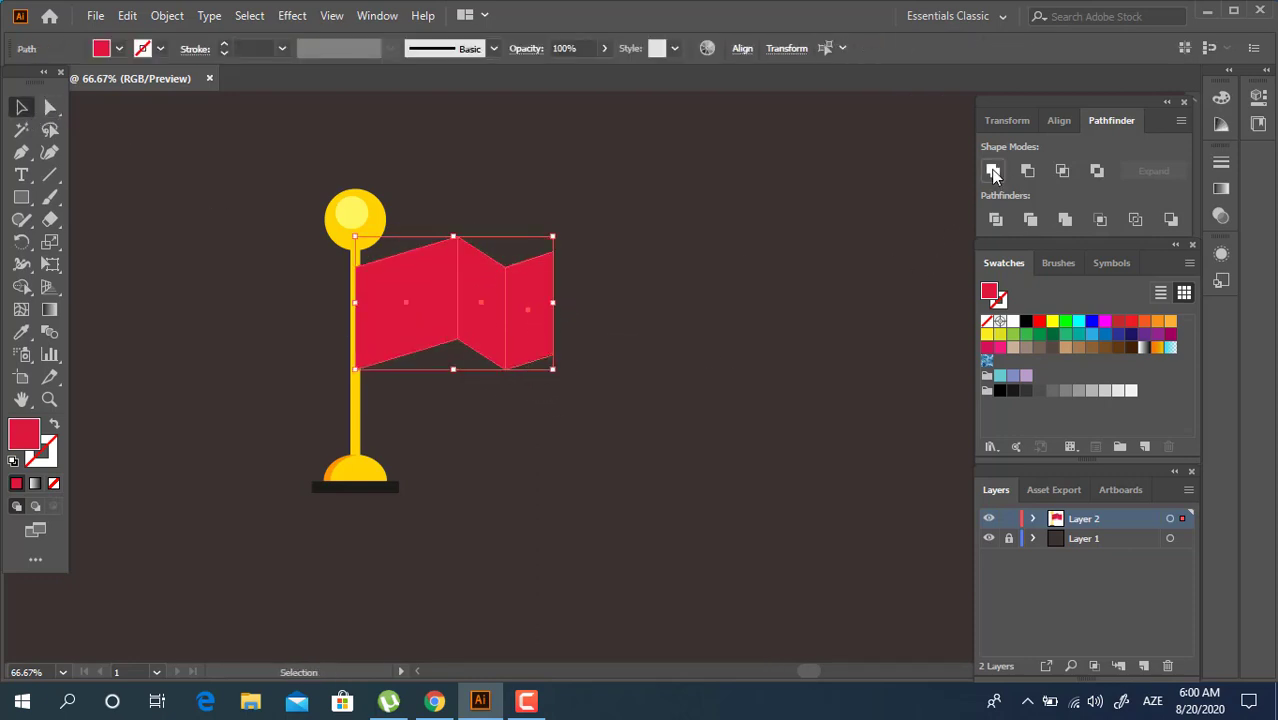
{"action": "left_click", "coordinate": [993, 172]}
Round the flag's four fold corners with a radius of about 69.43 px to create a smooth wave
{"action": "left_click", "coordinate": [50, 108]}
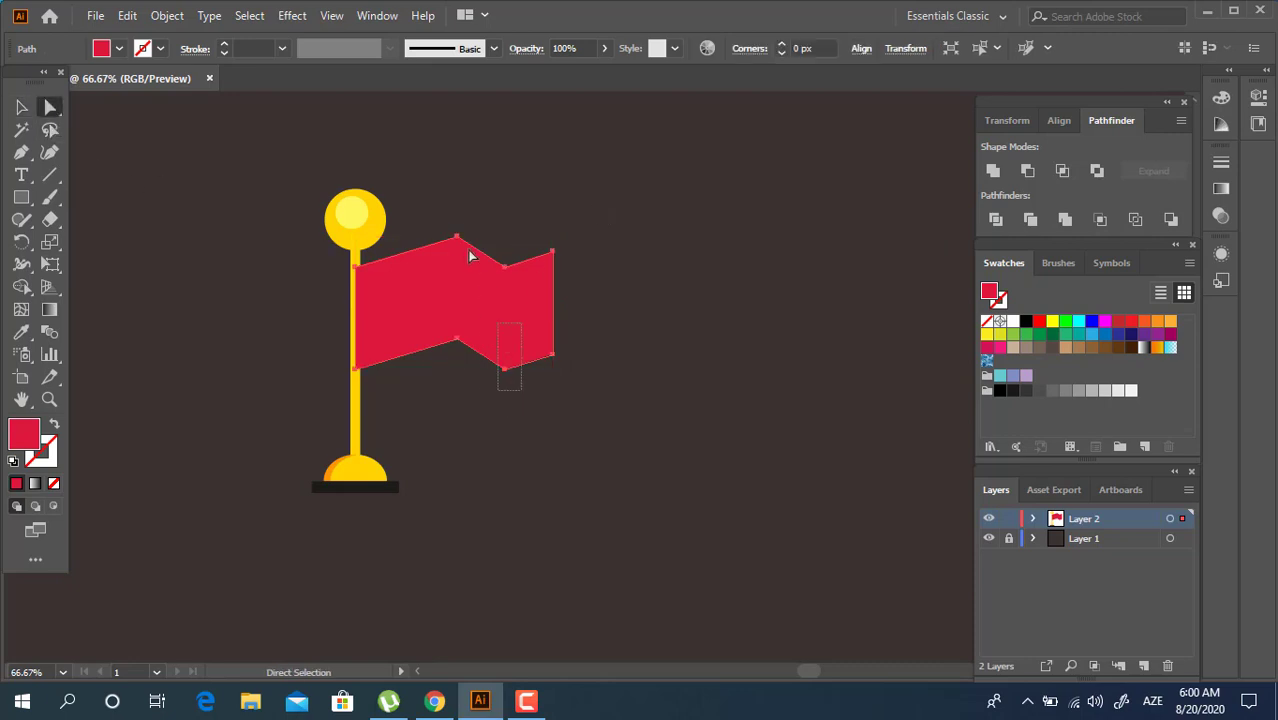
{"action": "left_click_drag", "start_coordinate": [470, 256], "coordinate": [585, 120]}
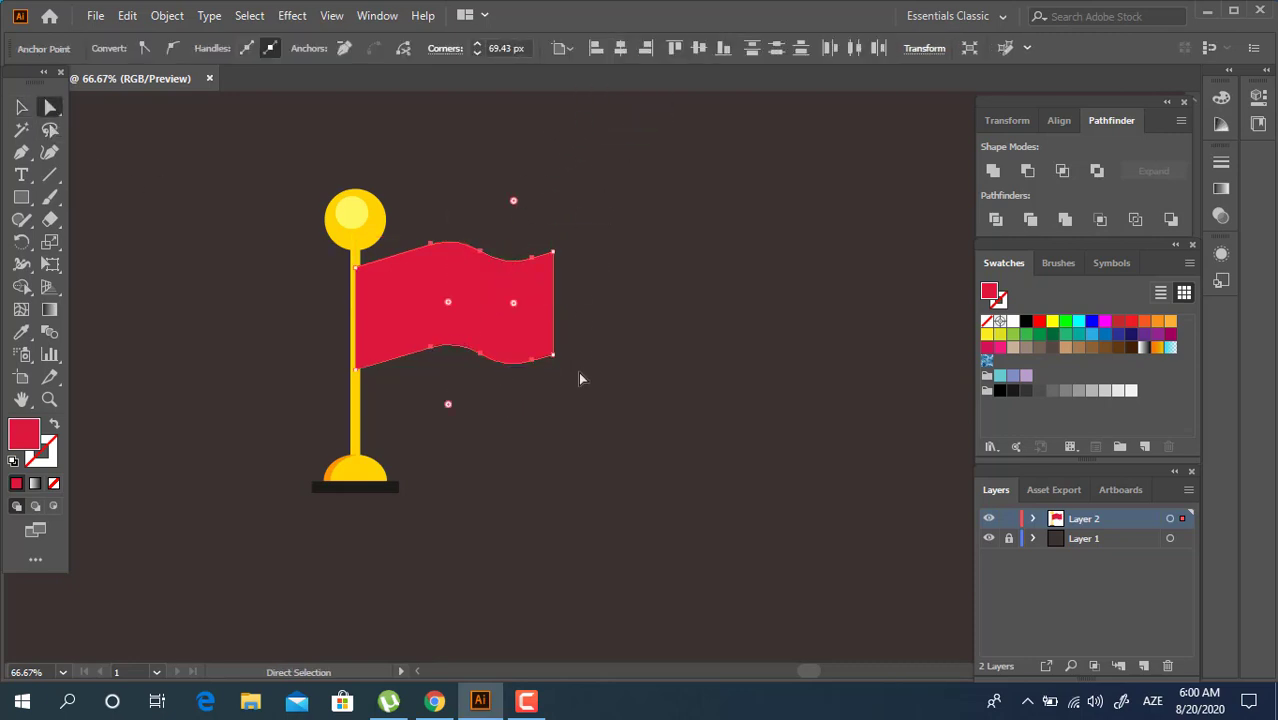
{"action": "left_click_drag", "start_coordinate": [450, 303], "coordinate": [436, 539]}
{"action": "key", "text": "ctrl"}
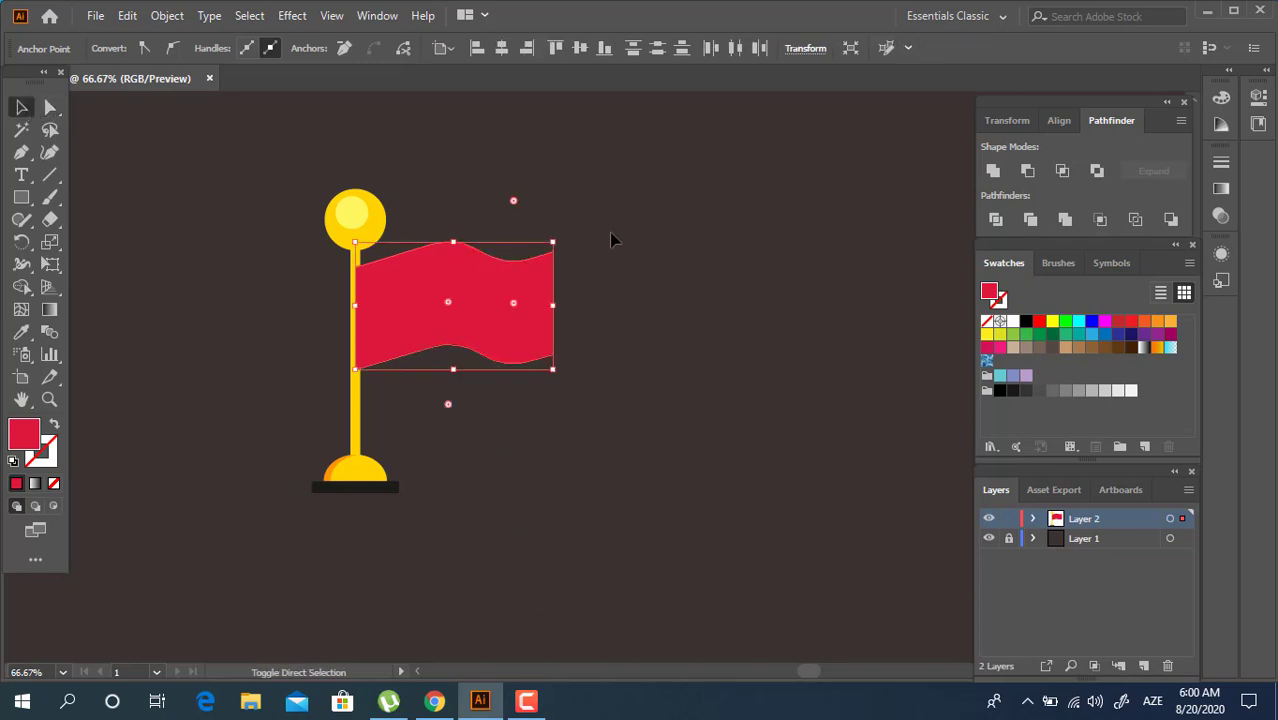
Draw a tall rectangle over the pole and the flag's inner end, reaching out to the ball's flag-side edge
{"action": "key", "text": "ctrl+space"}
{"action": "left_click", "coordinate": [511, 340], "text": "ctrl"}
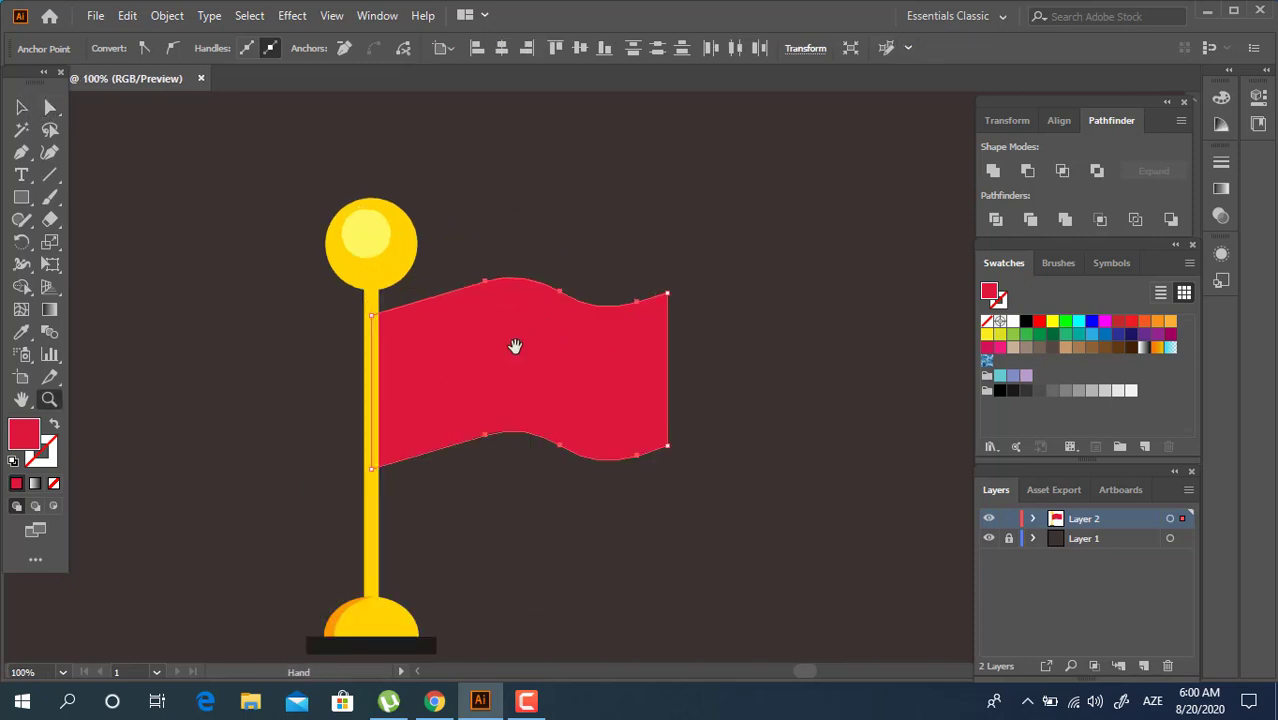
{"action": "left_click_drag", "start_coordinate": [514, 346], "coordinate": [421, 289]}
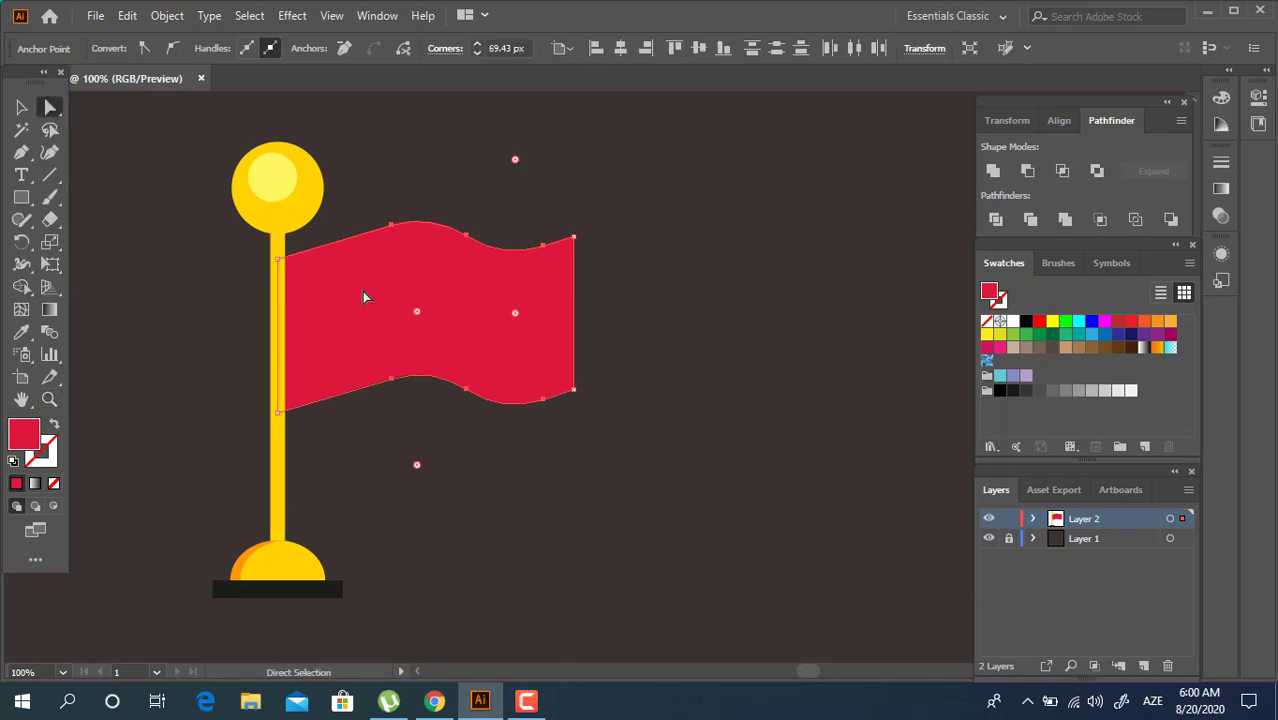
{"action": "key", "text": "m"}
{"action": "key", "text": "ctrl+shift+a"}
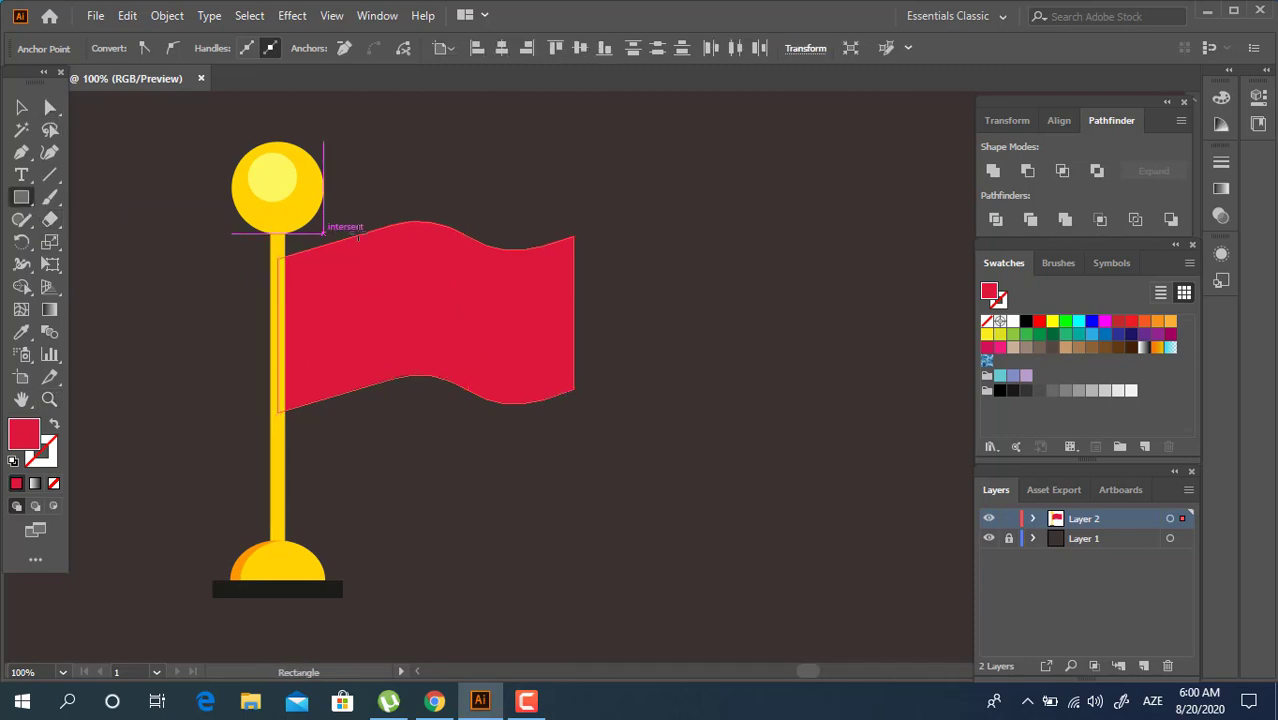
{"action": "left_click_drag", "start_coordinate": [323, 233], "coordinate": [221, 491]}
Divide the flag with the tall rectangle, ungroup the result and delete the pieces covering the pole
{"action": "key", "text": "v"}
{"action": "left_click", "coordinate": [476, 343], "text": "shift"}
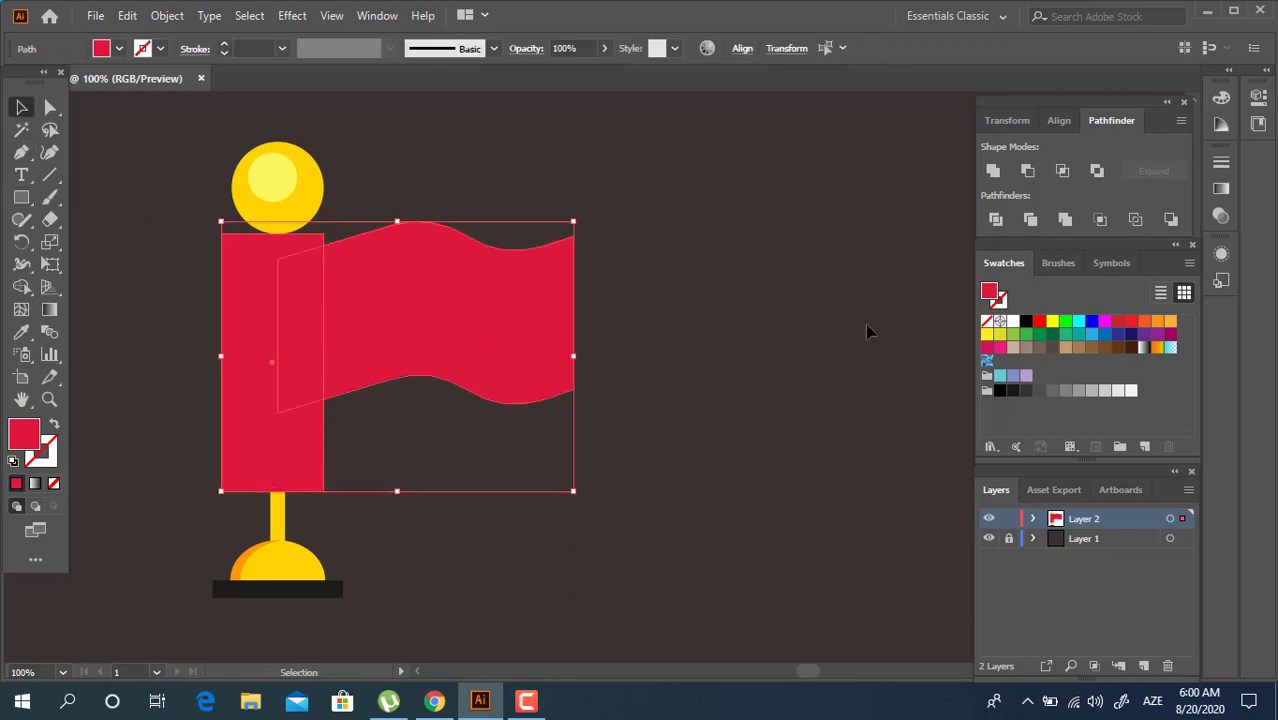
{"action": "left_click", "coordinate": [995, 219]}
{"action": "right_click", "coordinate": [385, 355]}
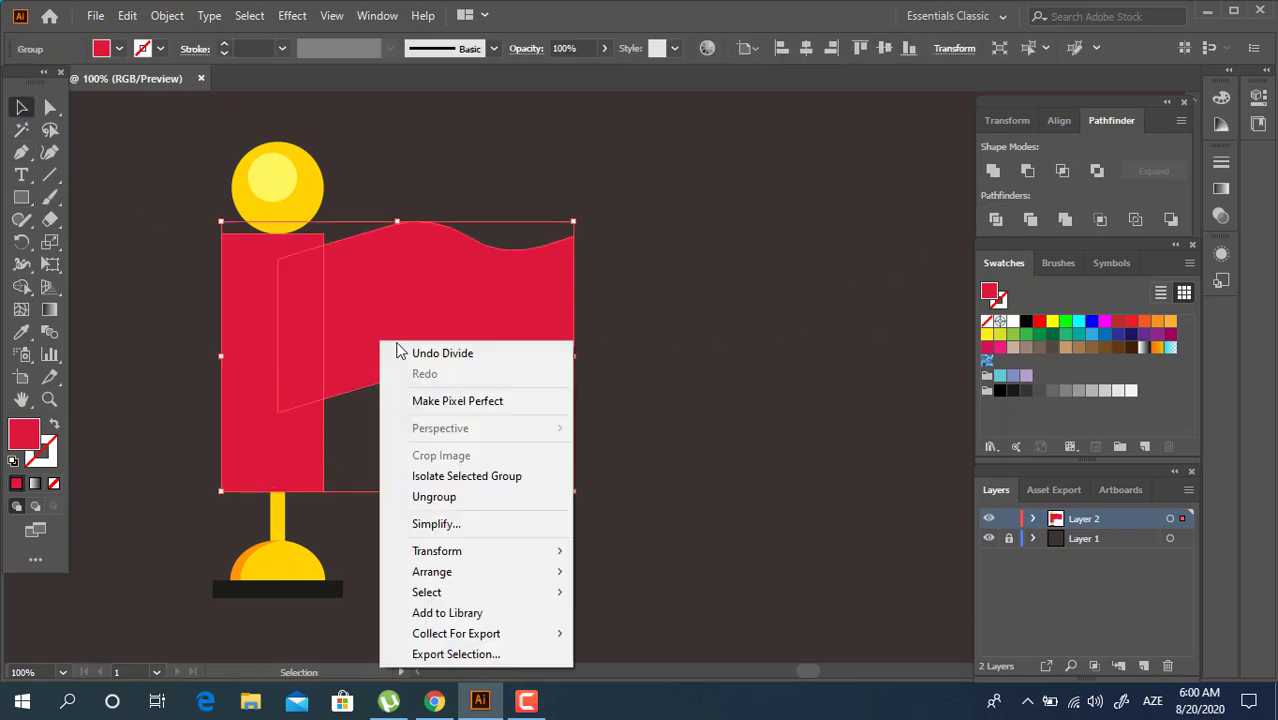
{"action": "left_click", "coordinate": [436, 495]}
{"action": "key", "text": "ctrl+shift+a"}
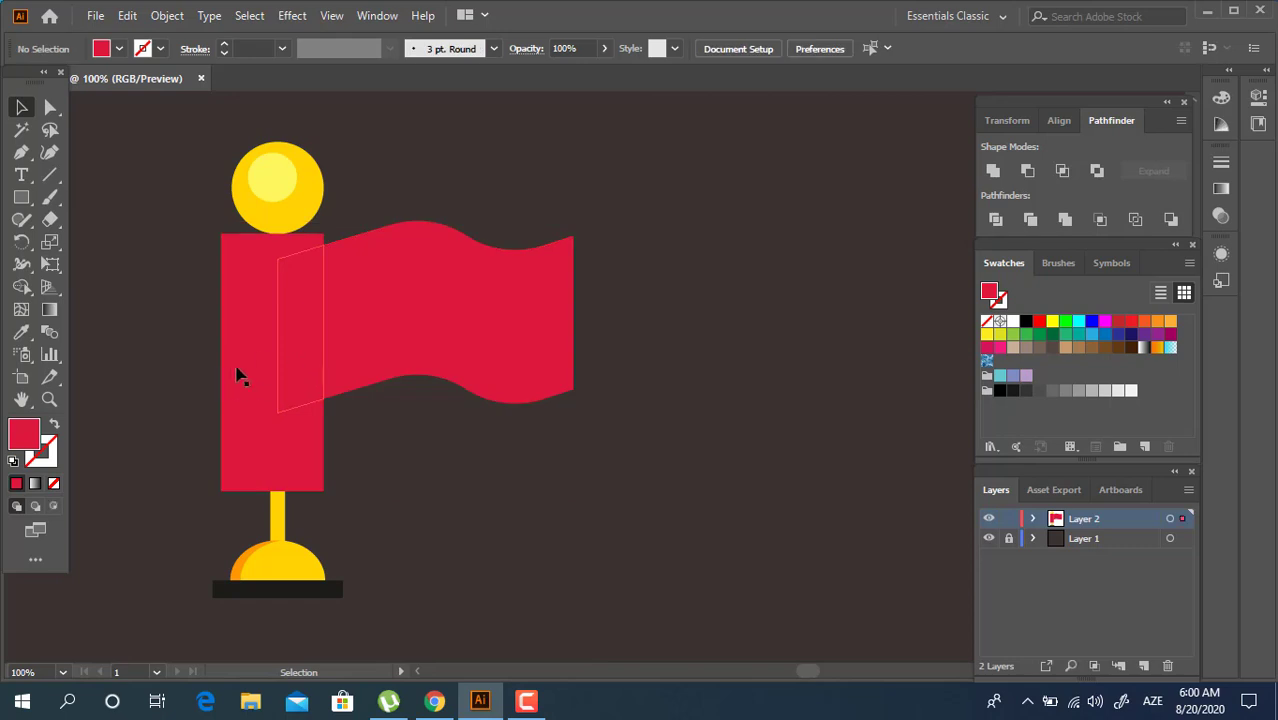
{"action": "left_click", "coordinate": [250, 360]}
{"action": "key", "text": "Delete"}
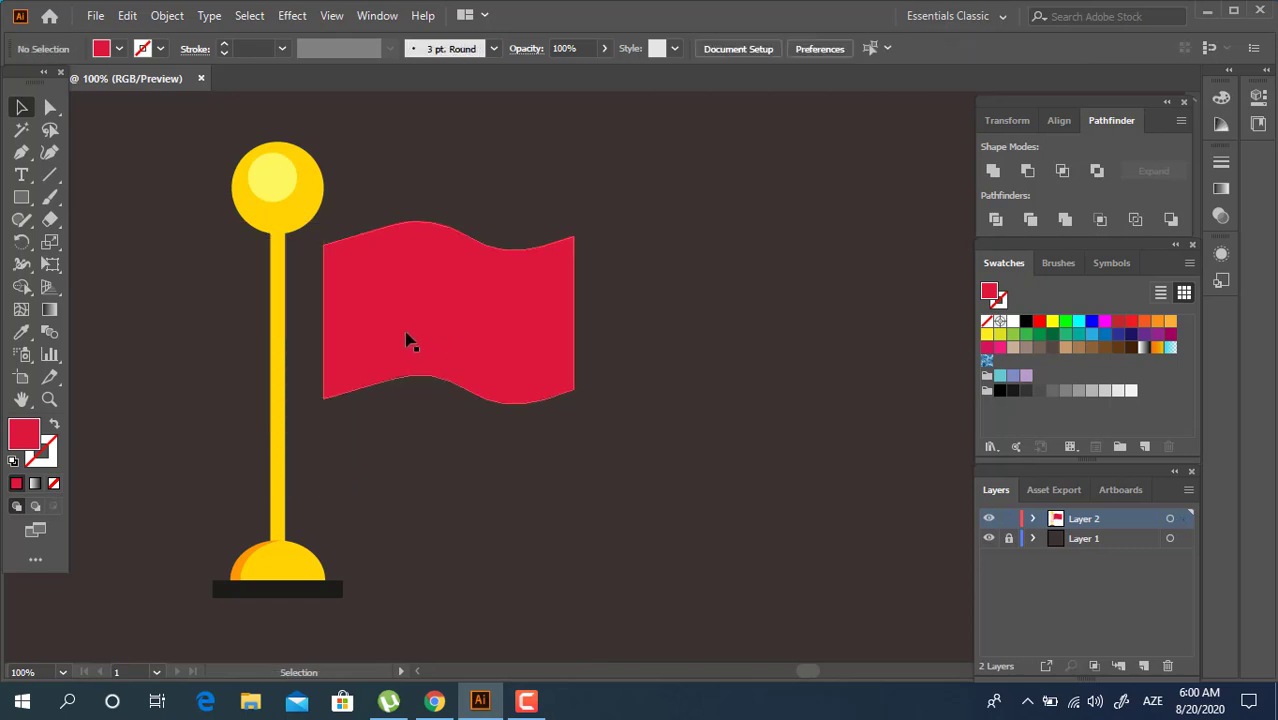
Move the trimmed flag horizontally by -29.74 px so its straight inner edge meets the pole
{"action": "left_click_drag", "start_coordinate": [395, 340], "coordinate": [366, 342]}
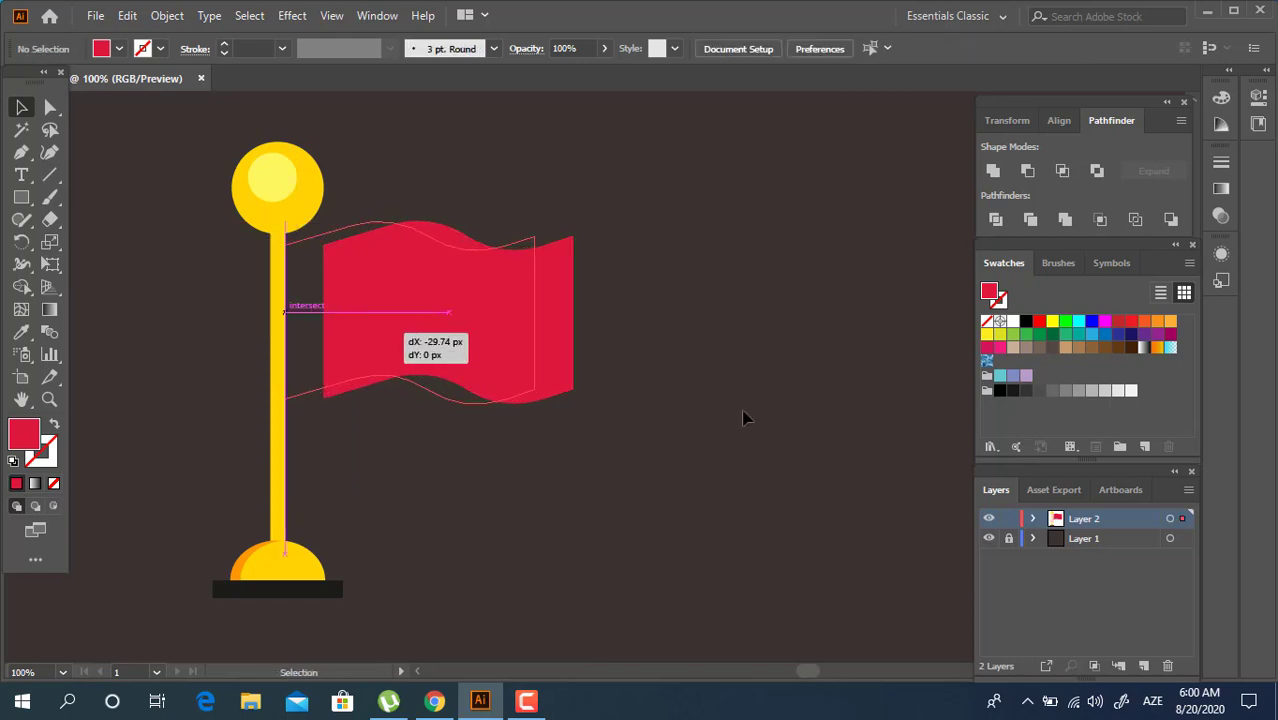
{"action": "left_click_drag", "start_coordinate": [743, 418], "coordinate": [770, 400]}
{"action": "key", "text": "ctrl+minus"}
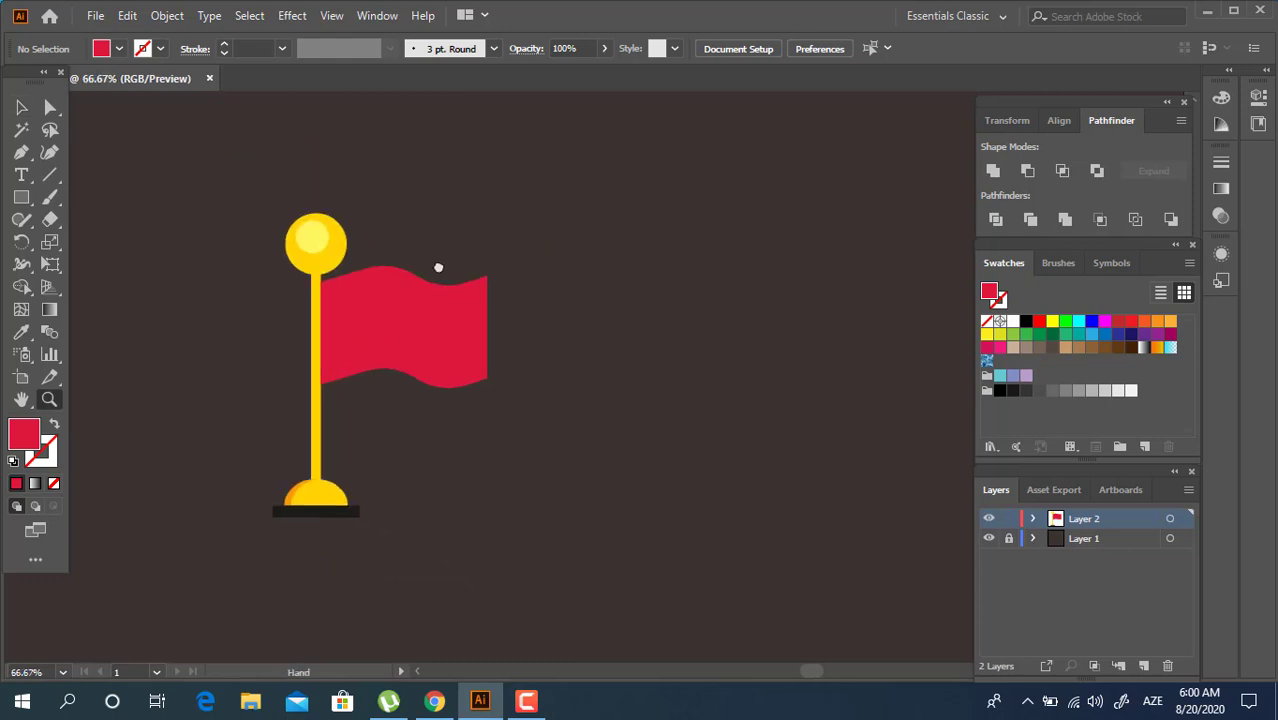
Group the ball, pole, dome, base and flag into one object
{"action": "left_click", "coordinate": [22, 107]}
{"action": "left_click_drag", "start_coordinate": [516, 519], "coordinate": [185, 215]}
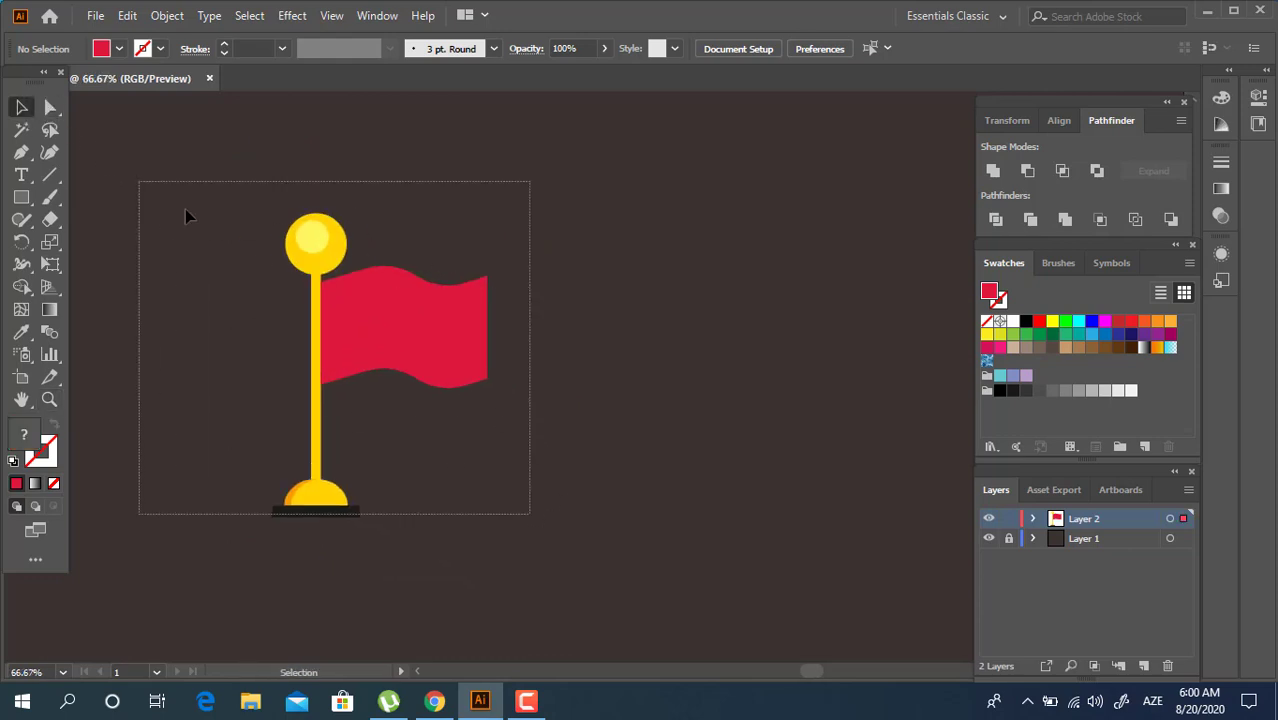
{"action": "right_click", "coordinate": [413, 318]}
{"action": "left_click", "coordinate": [536, 454]}
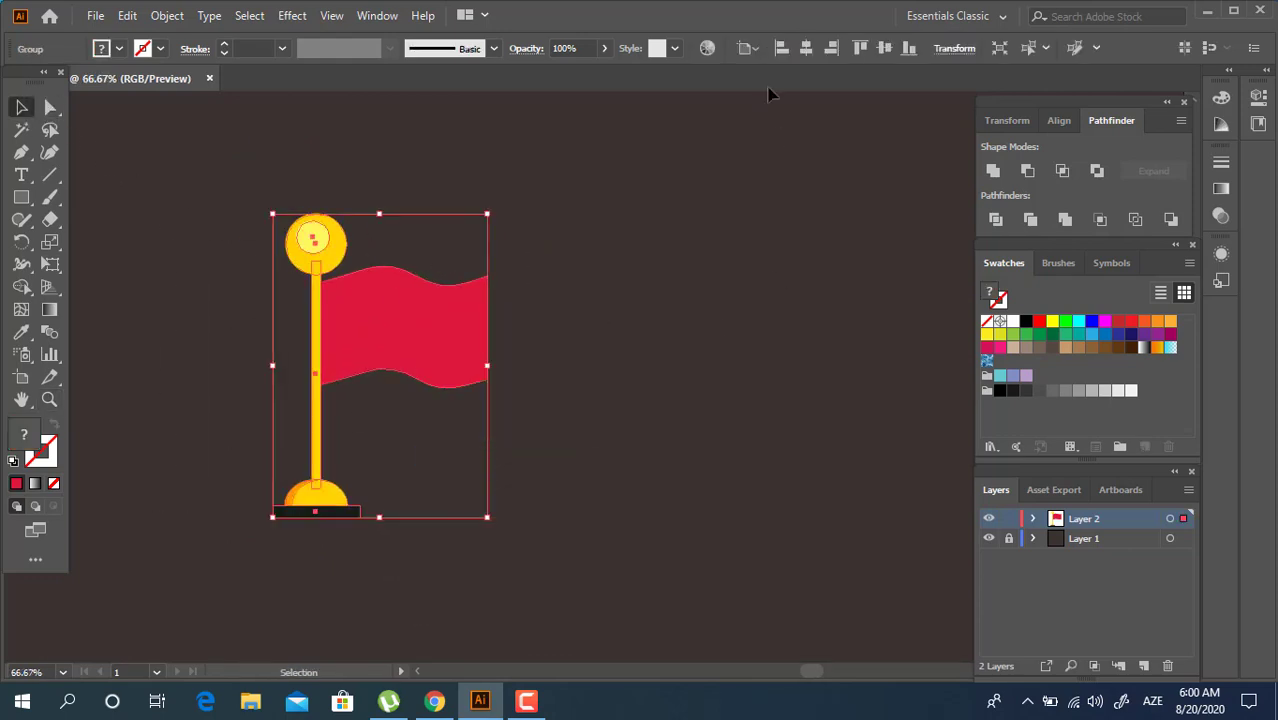
Align the grouped flag to the artboard's horizontal and vertical centre
{"action": "left_click", "coordinate": [806, 50]}
{"action": "left_click", "coordinate": [882, 50]}
{"action": "left_click", "coordinate": [658, 338]}
{"action": "left_click_drag", "start_coordinate": [638, 338], "coordinate": [693, 470]}
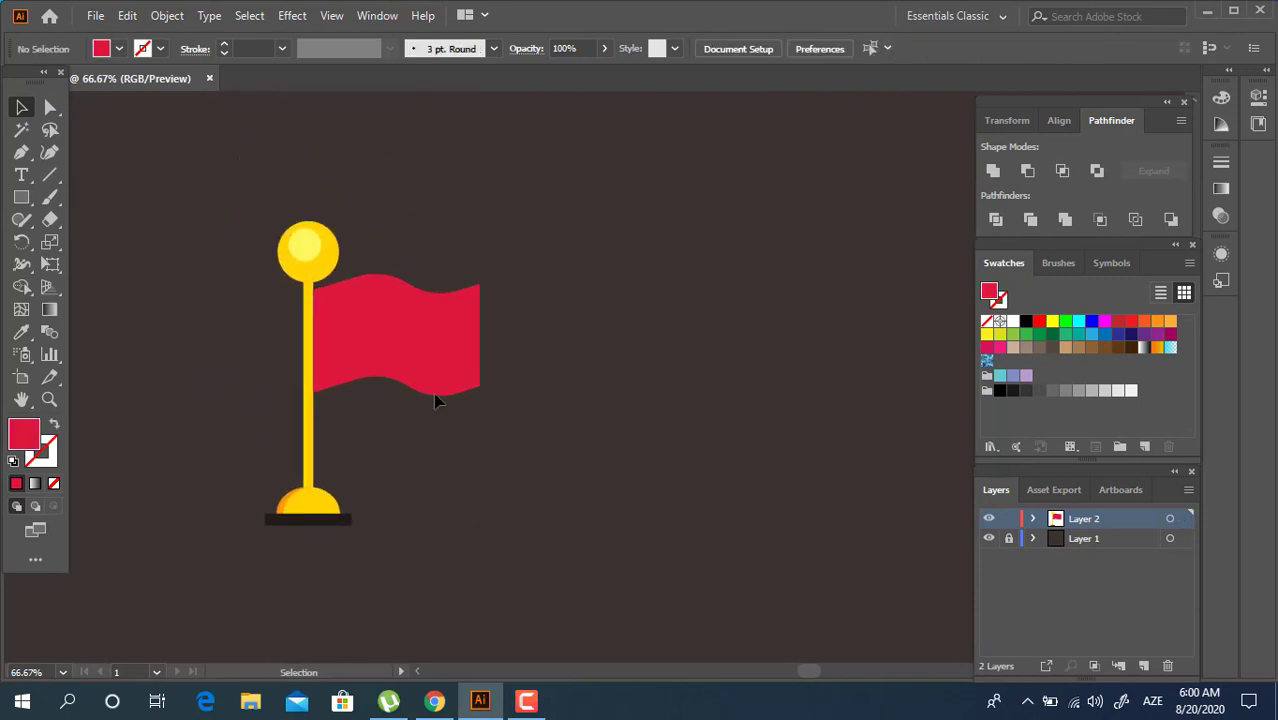
{"action": "left_click_drag", "start_coordinate": [435, 400], "coordinate": [333, 390]}
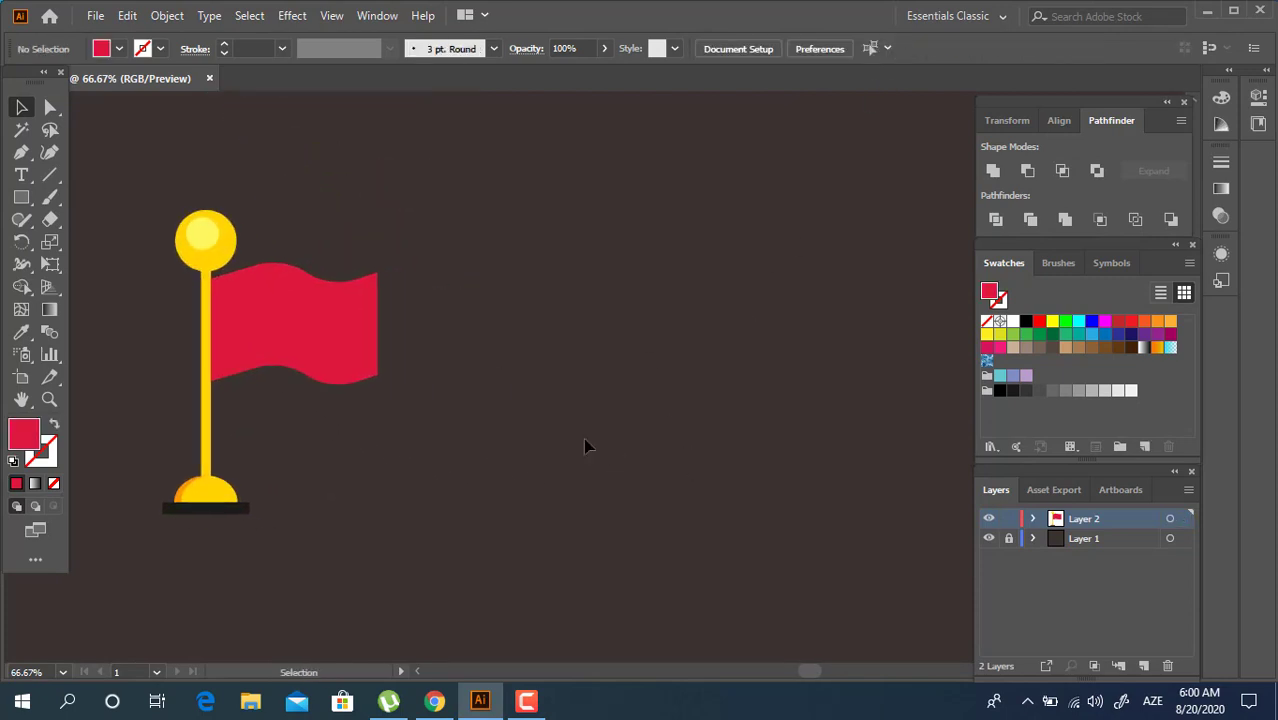
Scale the whole flag group down proportionally and move it to the upper-left area of the artboard
{"action": "key", "text": "ctrl+a"}
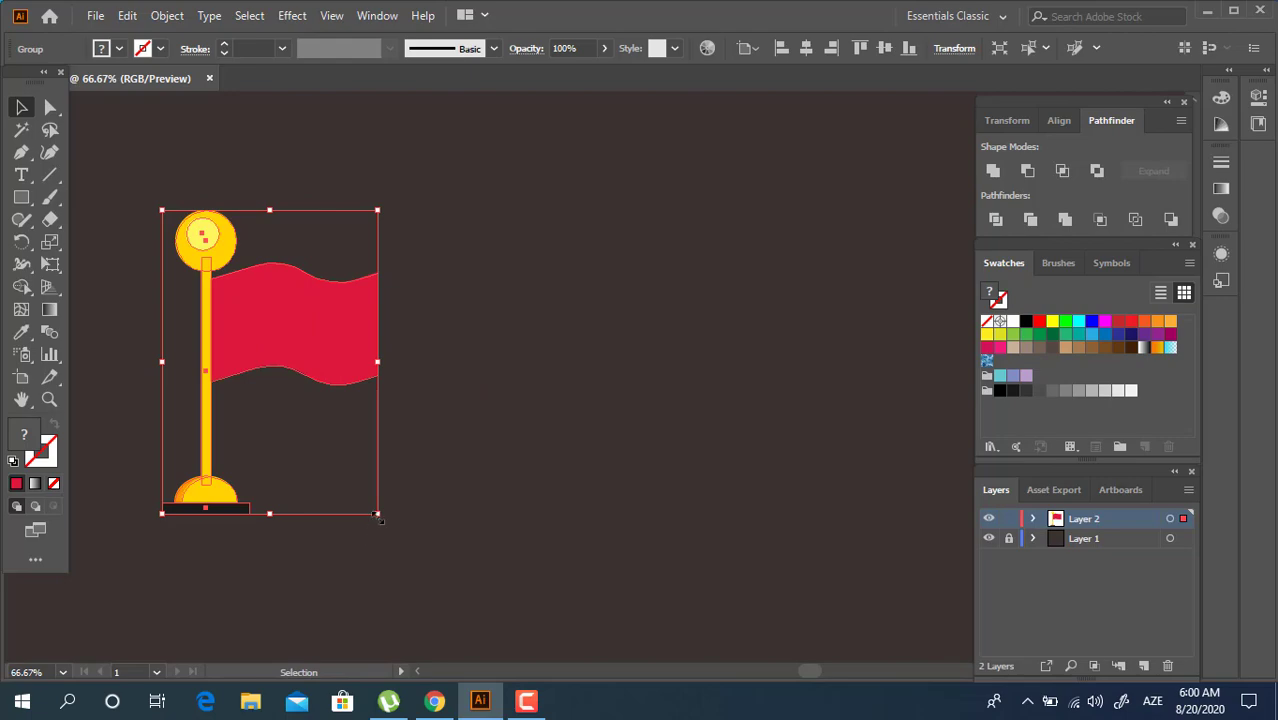
{"action": "left_click_drag", "start_coordinate": [378, 516], "coordinate": [350, 458]}
{"action": "left_click_drag", "start_coordinate": [272, 340], "coordinate": [176, 187]}
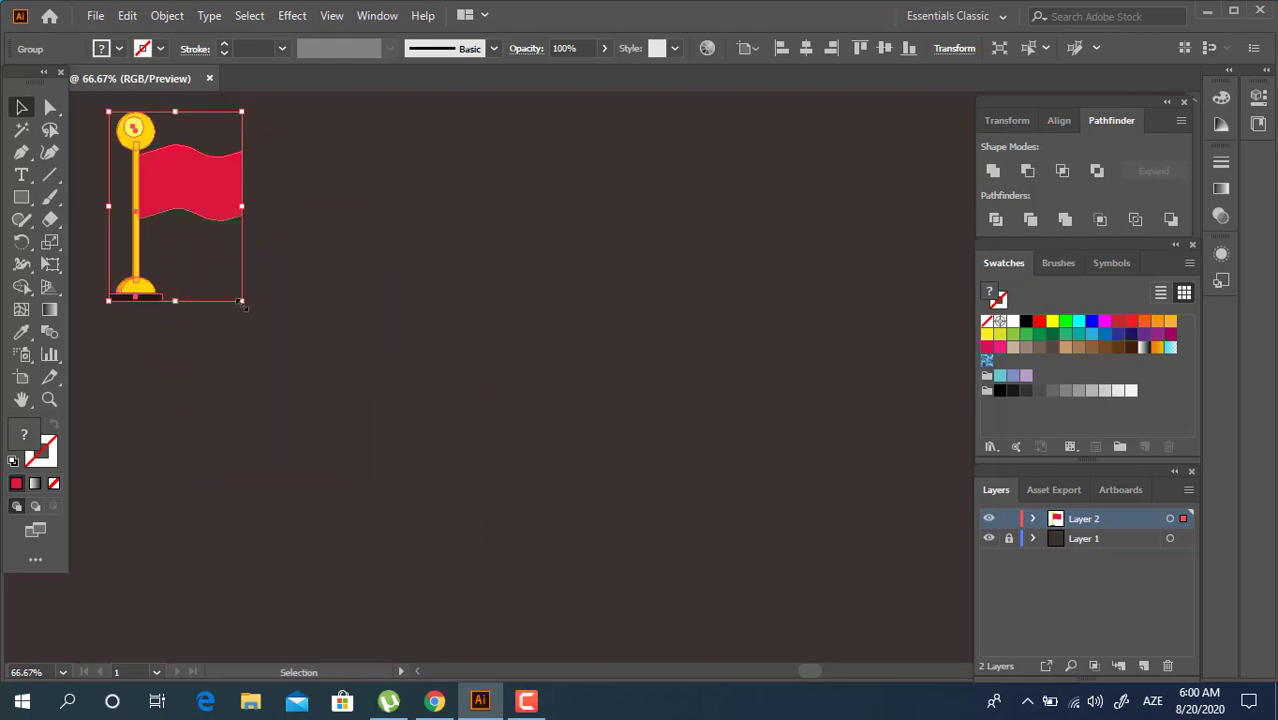
{"action": "left_click_drag", "start_coordinate": [242, 304], "coordinate": [228, 281]}
{"action": "left_click", "coordinate": [596, 320]}
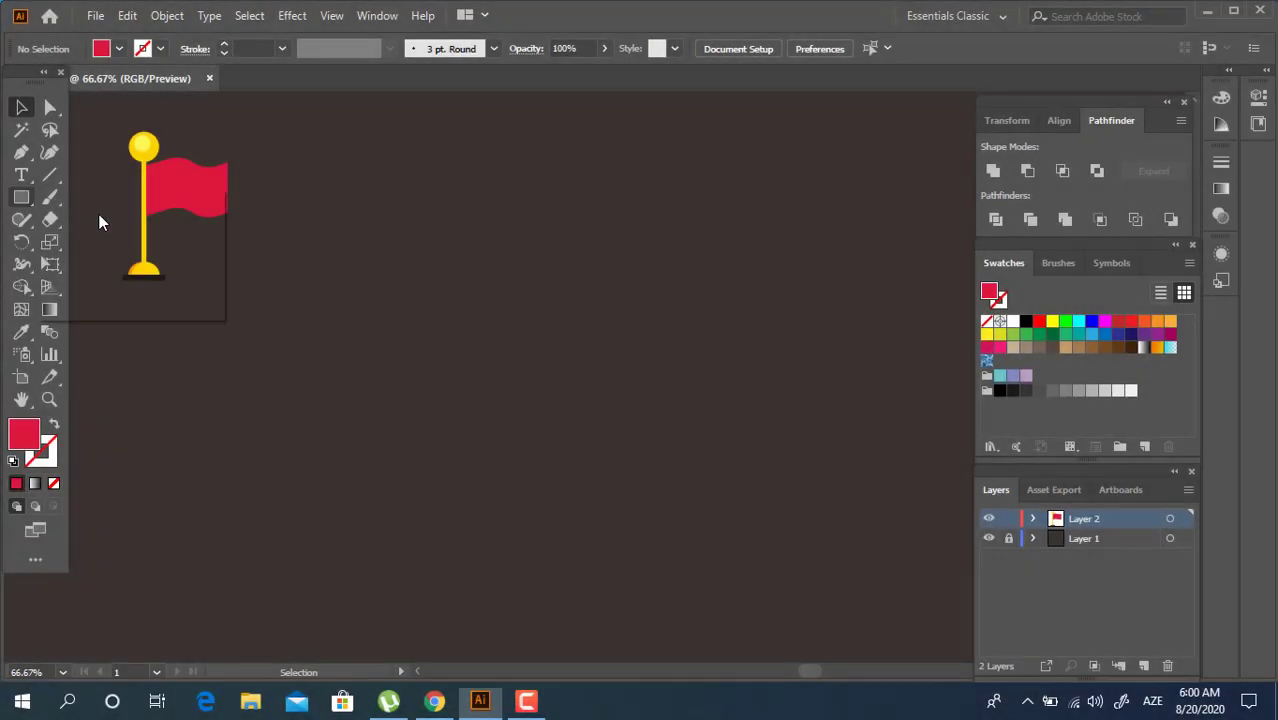
Draw a circle to the right of the flag and fill it with the yellow sampled from the flag's ball
{"action": "left_click_drag", "start_coordinate": [21, 197], "coordinate": [88, 240]}
{"action": "left_click_drag", "start_coordinate": [384, 230], "coordinate": [463, 311]}
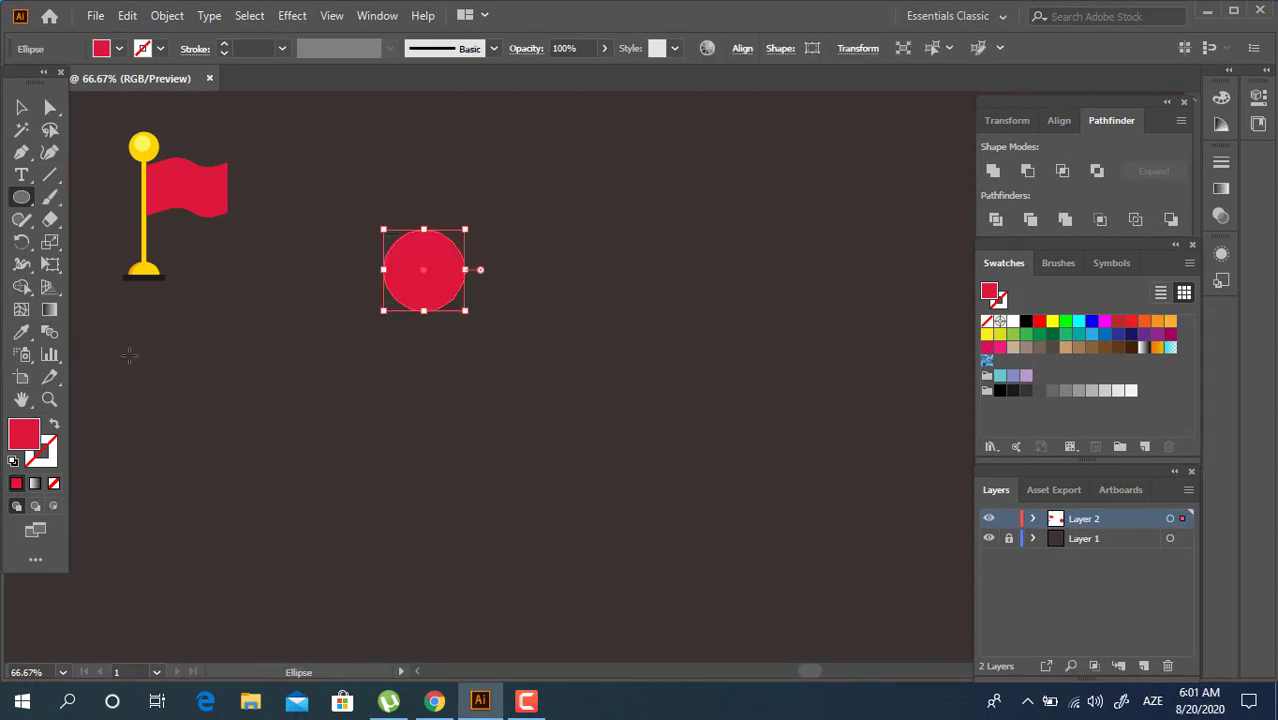
{"action": "left_click", "coordinate": [30, 334]}
{"action": "left_click", "coordinate": [143, 150]}
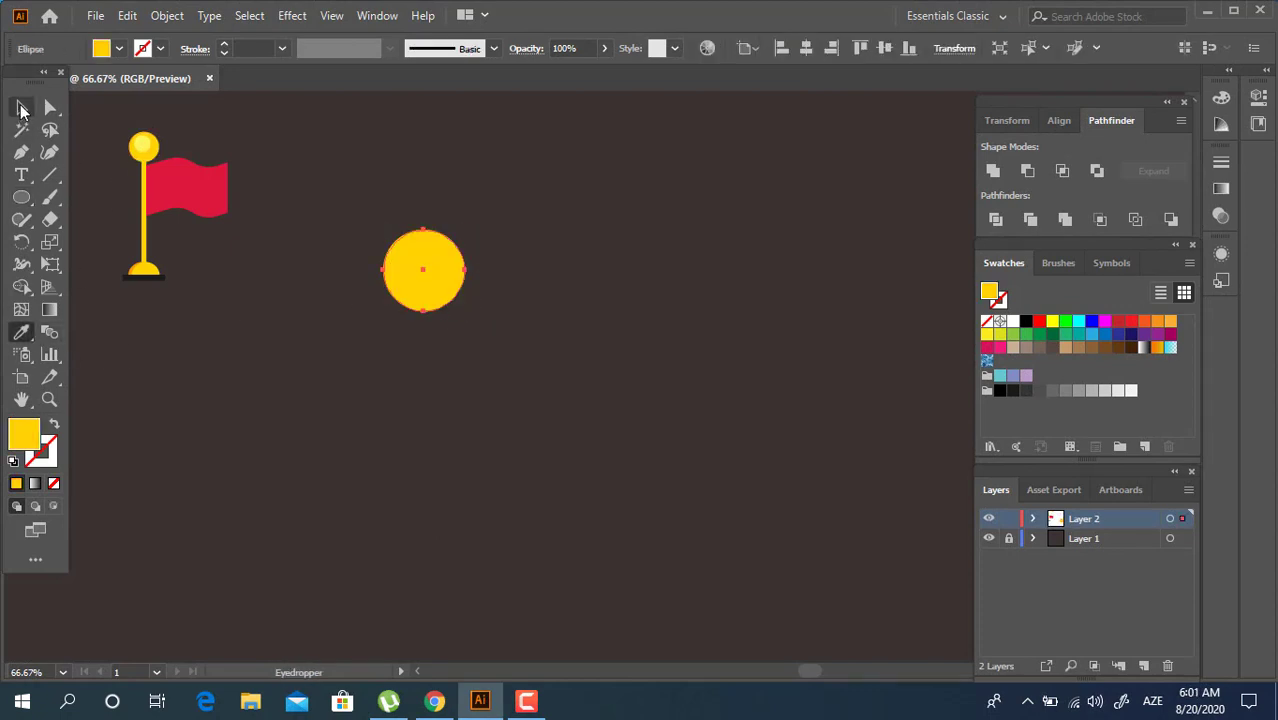
Change the new circle's fill from yellow to a fully saturated orange
{"action": "left_click", "coordinate": [21, 107]}
{"action": "double_click", "coordinate": [23, 432]}
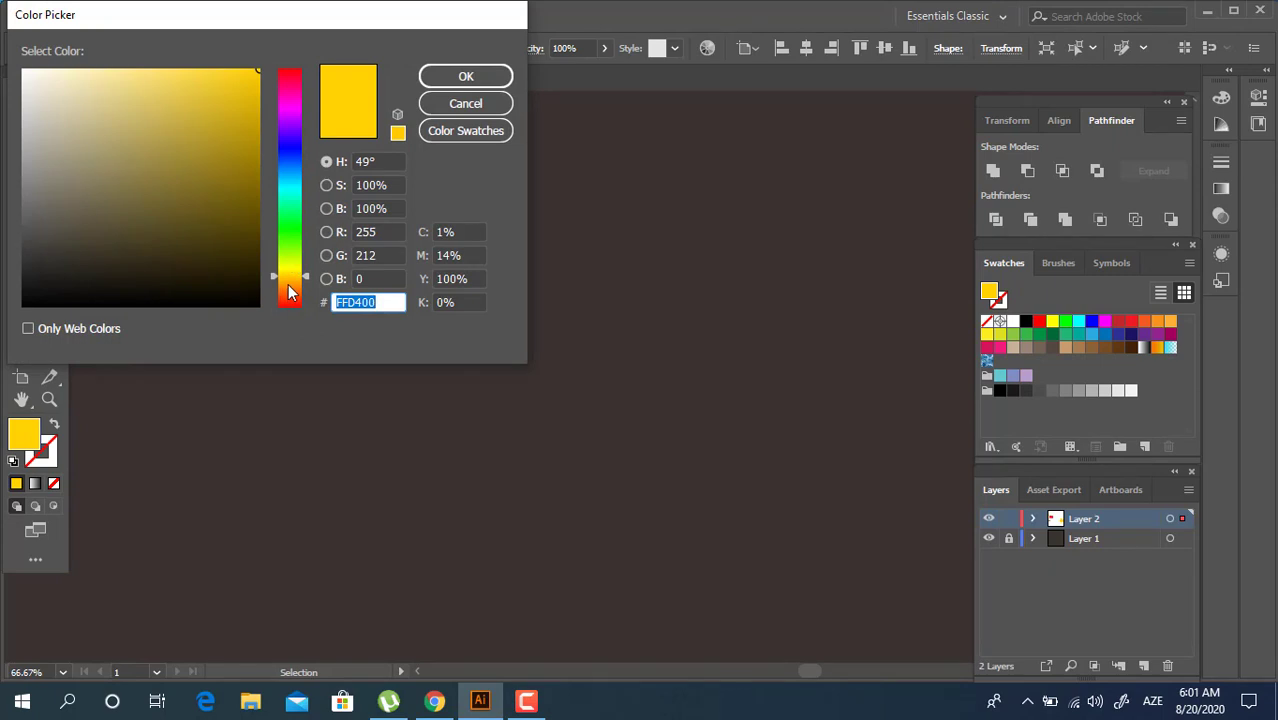
{"action": "left_click_drag", "start_coordinate": [288, 291], "coordinate": [288, 283]}
{"action": "left_click", "coordinate": [488, 77]}
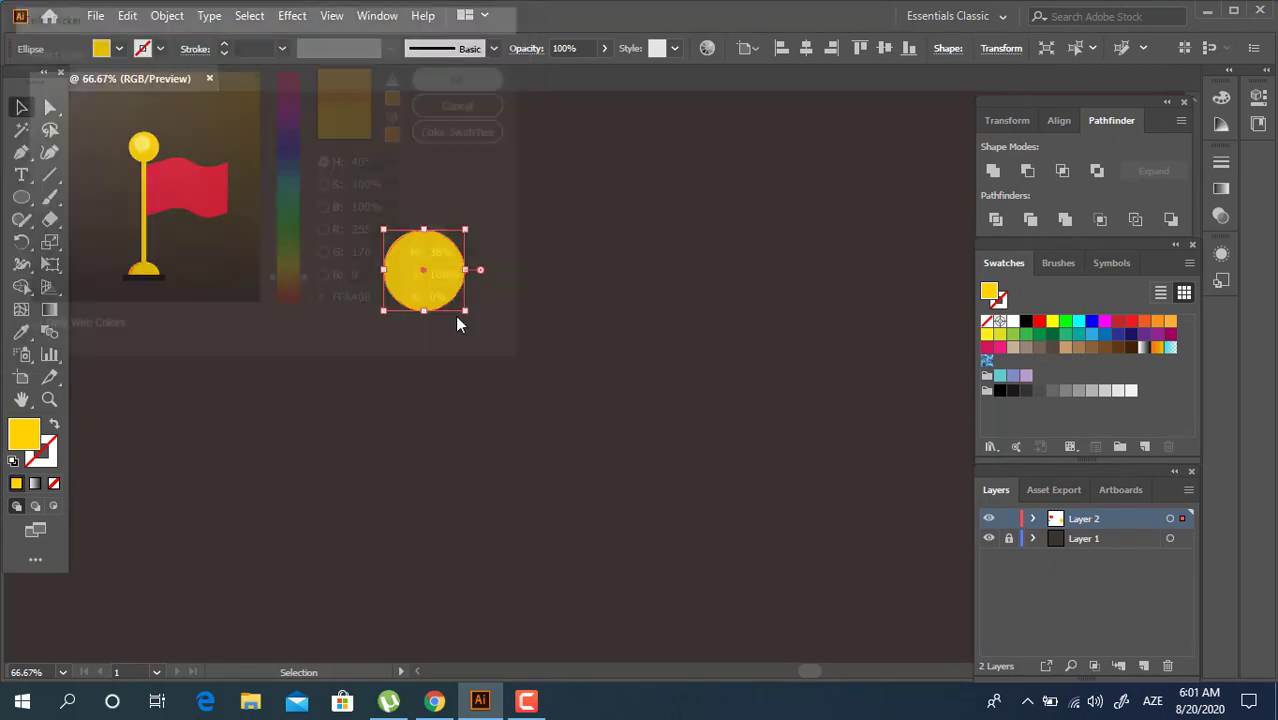
{"action": "key", "text": "z"}
{"action": "left_click", "coordinate": [21, 107]}
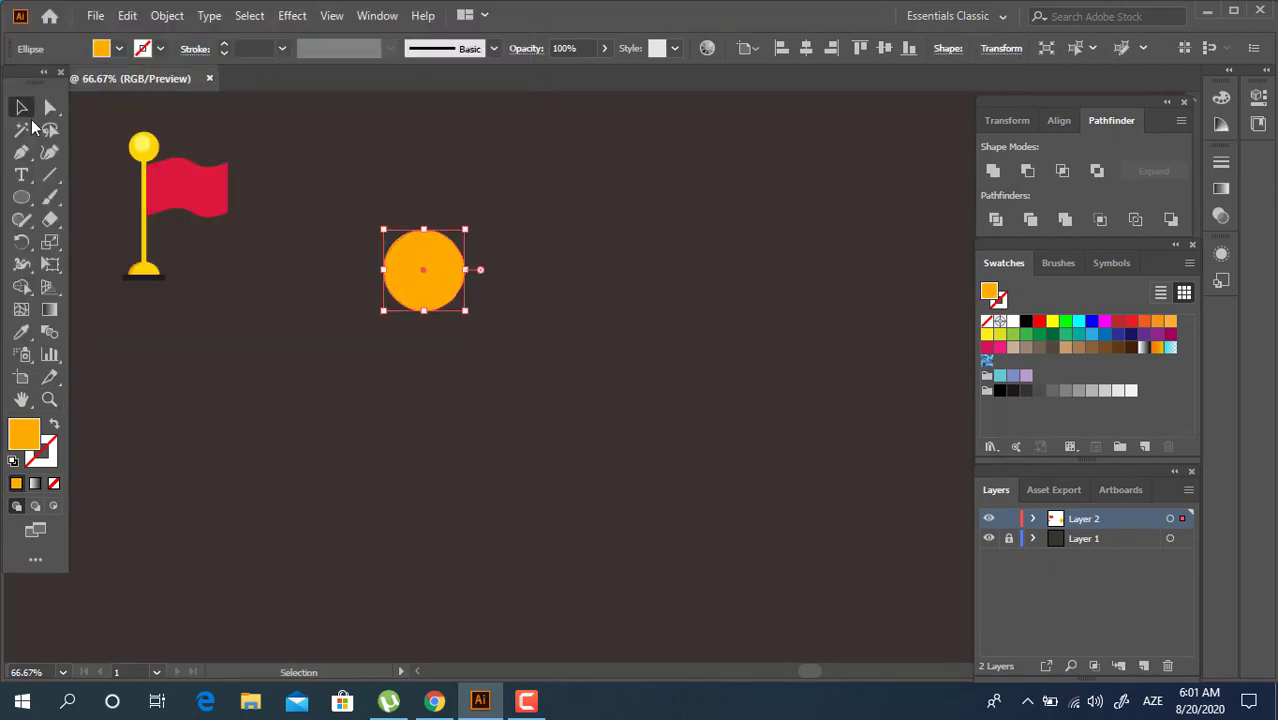
Enlarge the orange circle proportionally and reposition it slightly lower and further right
{"action": "left_click", "coordinate": [643, 316]}
{"action": "left_click_drag", "start_coordinate": [424, 284], "coordinate": [578, 394]}
{"action": "left_click", "coordinate": [631, 445]}
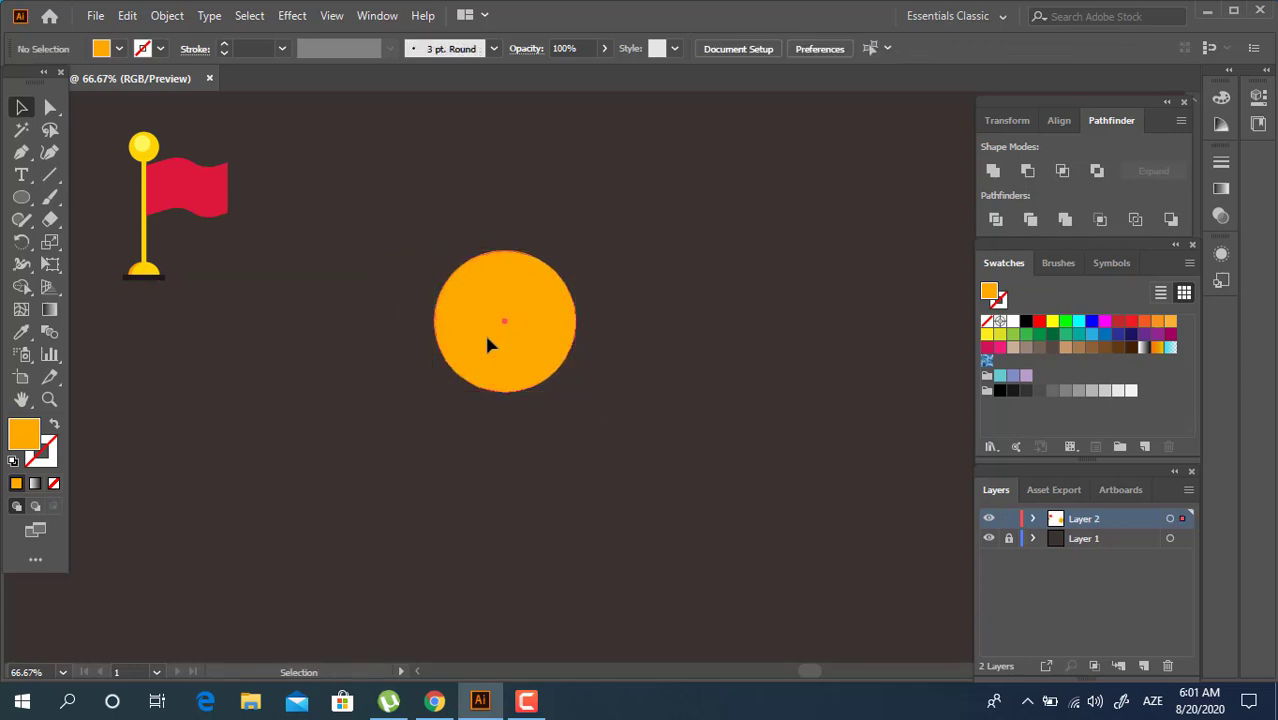
Make a smaller copy of the orange circle near its top and fill it with the ball highlight's pale yellow
{"action": "left_click", "coordinate": [484, 331]}
{"action": "left_click_drag", "start_coordinate": [580, 394], "coordinate": [521, 315]}
{"action": "left_click", "coordinate": [20, 331]}
{"action": "left_click", "coordinate": [143, 146]}
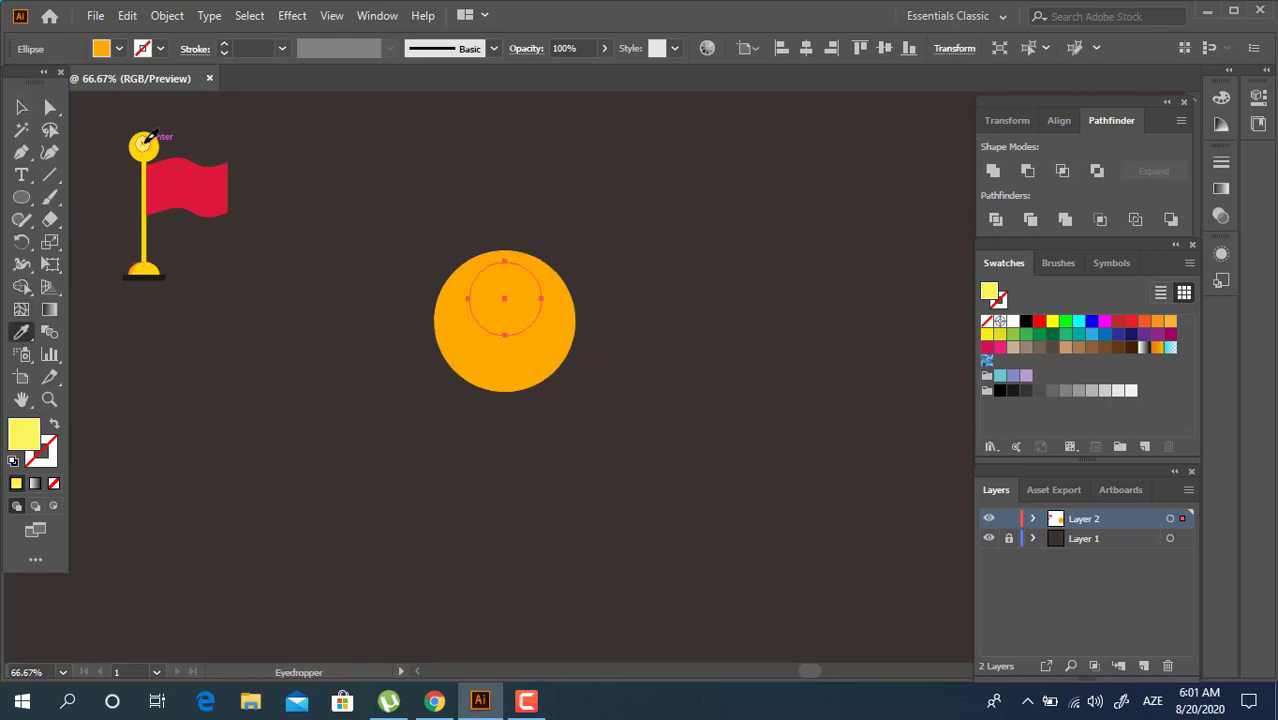
{"action": "left_click", "coordinate": [23, 108]}
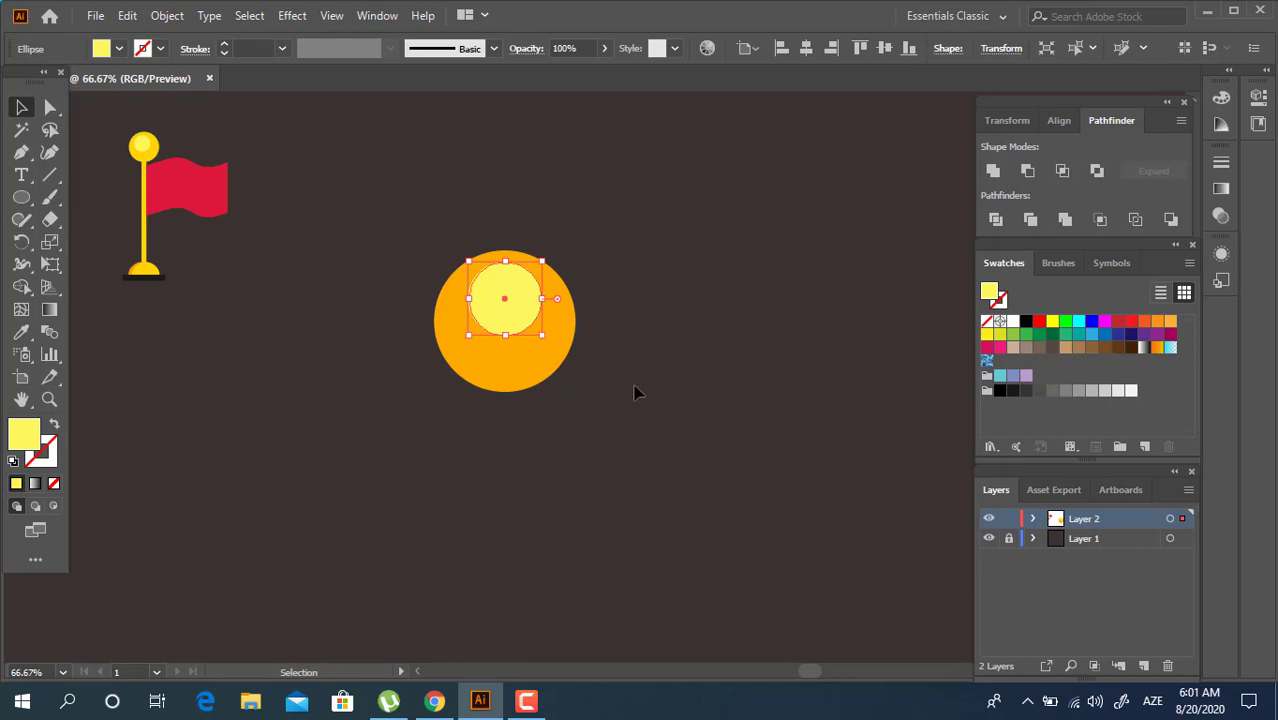
{"action": "mouse_move", "coordinate": [507, 312]}
{"action": "left_mouse_down"}
{"action": "mouse_move", "coordinate": [494, 299]}
{"action": "mouse_move", "coordinate": [499, 313]}
{"action": "mouse_move", "coordinate": [524, 306]}
{"action": "left_mouse_up"}
{"action": "key", "text": "ctrl+shift+a"}
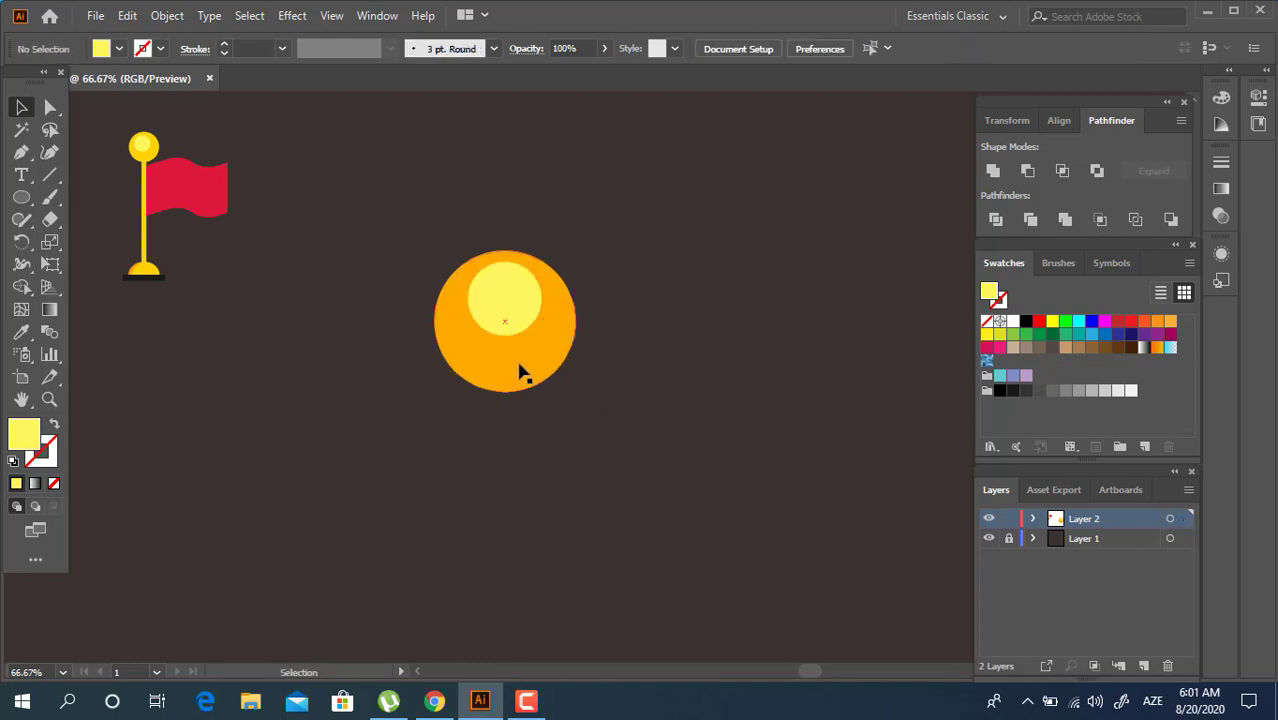
Duplicate the large orange circle slightly up and to the right, and fill the copy with a darker orange
{"action": "left_click_drag", "start_coordinate": [519, 371], "coordinate": [524, 359]}
{"action": "left_click_drag", "start_coordinate": [475, 430], "coordinate": [476, 429]}
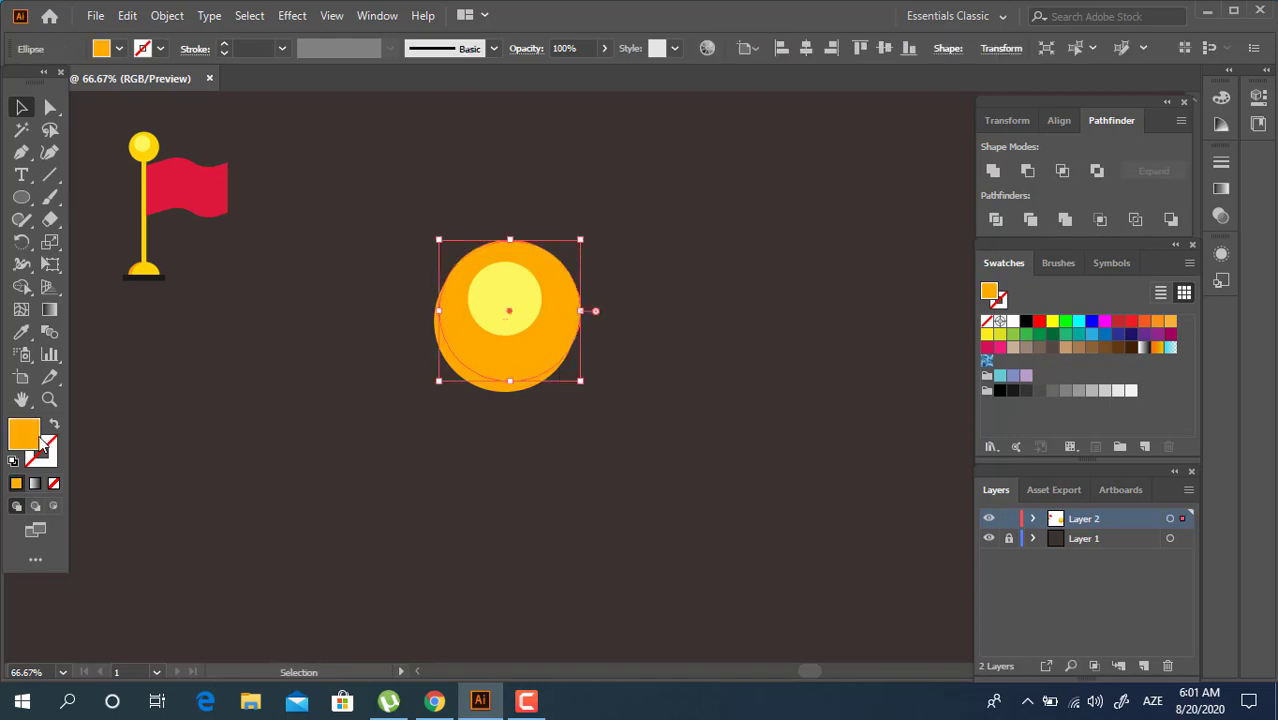
{"action": "left_click", "coordinate": [286, 288]}
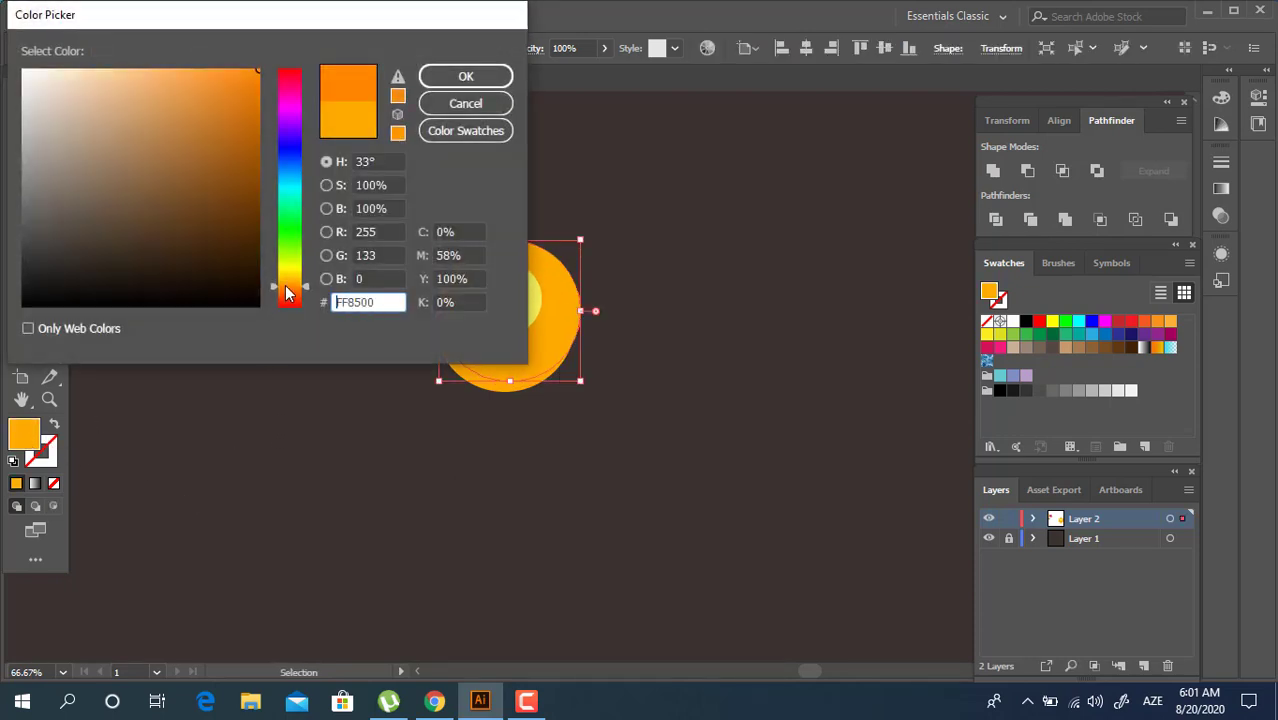
{"action": "left_click", "coordinate": [470, 77]}
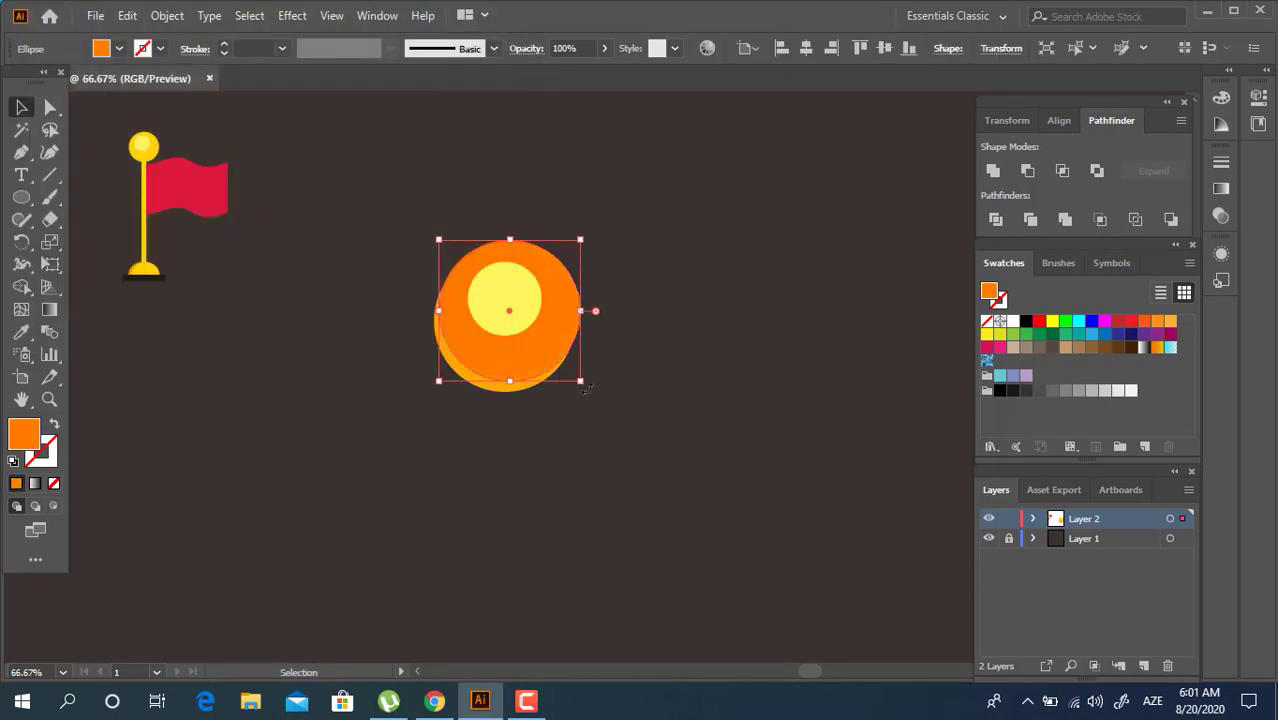
Shrink the dark orange circle and cut it into a crescent using Divide with an enlarged, offset copy, ungrouping and deleting the excess
{"action": "left_click_drag", "start_coordinate": [583, 383], "coordinate": [620, 372]}
{"action": "mouse_move", "coordinate": [579, 334]}
{"action": "left_mouse_down"}
{"action": "mouse_move", "coordinate": [590, 334]}
{"action": "mouse_move", "coordinate": [563, 350]}
{"action": "left_mouse_up"}
{"action": "left_click", "coordinate": [491, 359], "text": "shift"}
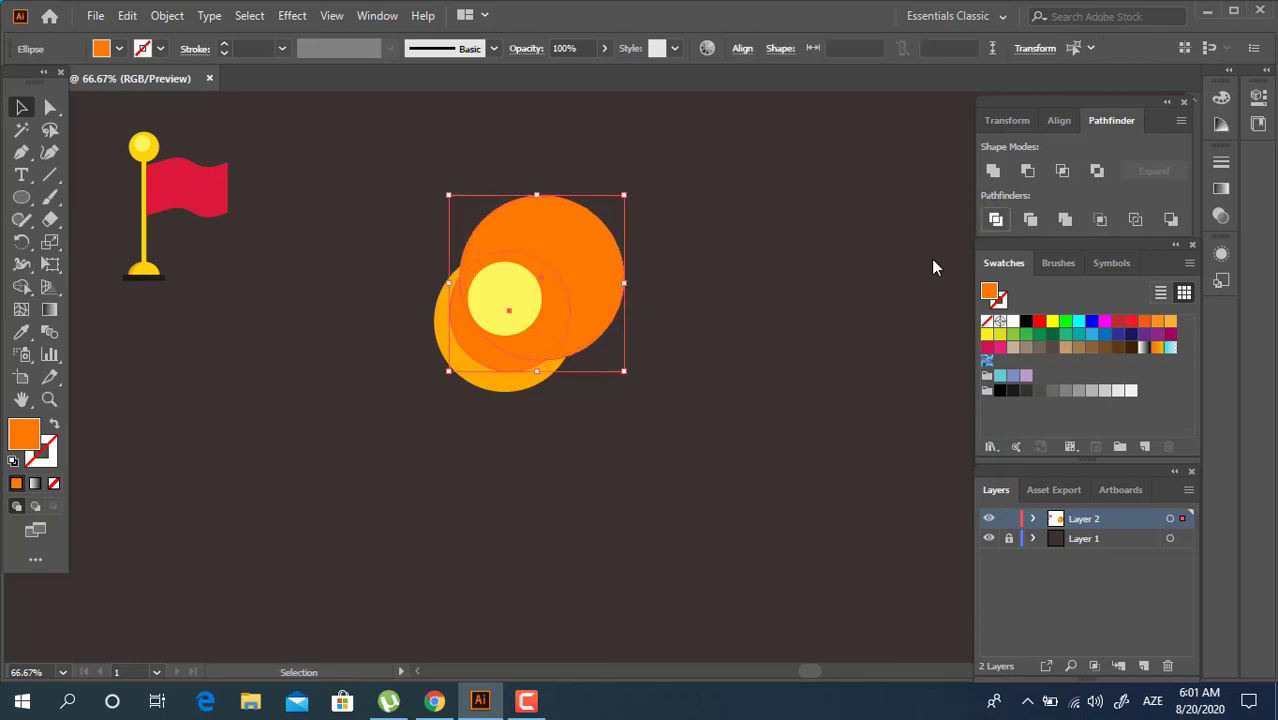
{"action": "right_click", "coordinate": [531, 329]}
{"action": "left_click", "coordinate": [600, 488]}
{"action": "left_click", "coordinate": [572, 368]}
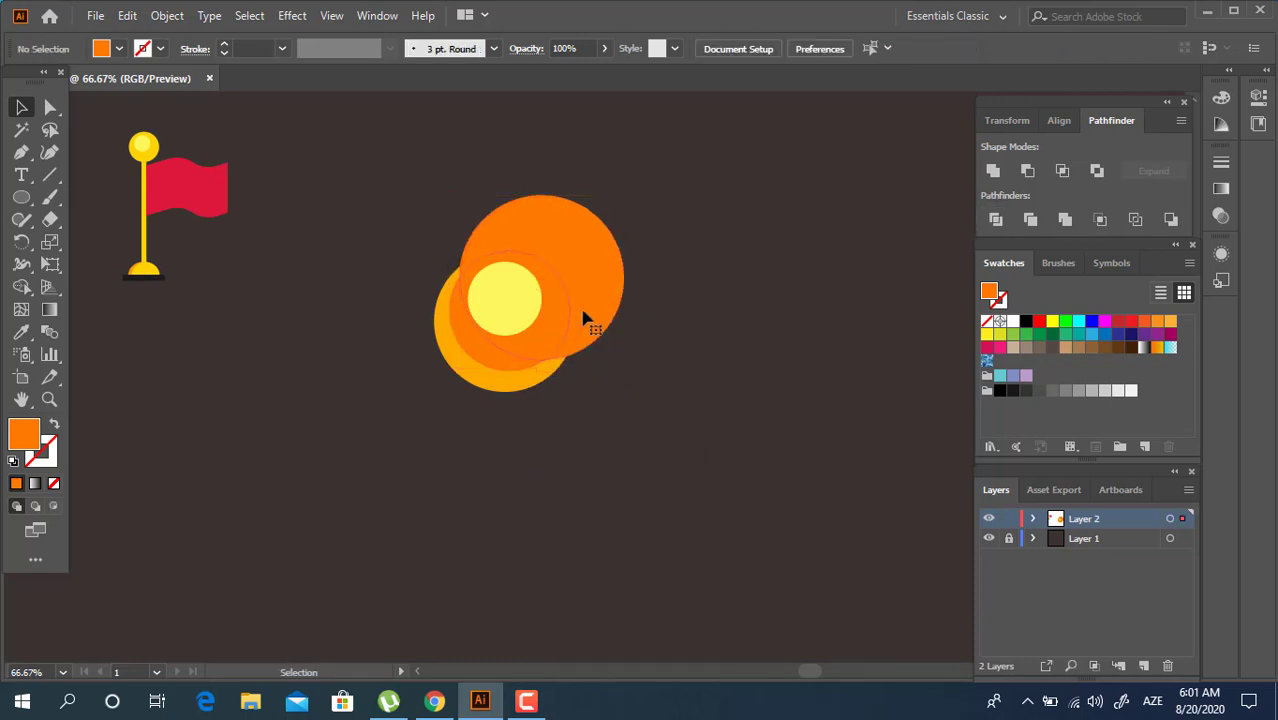
{"action": "left_click", "coordinate": [620, 294]}
{"action": "key", "text": "Delete"}
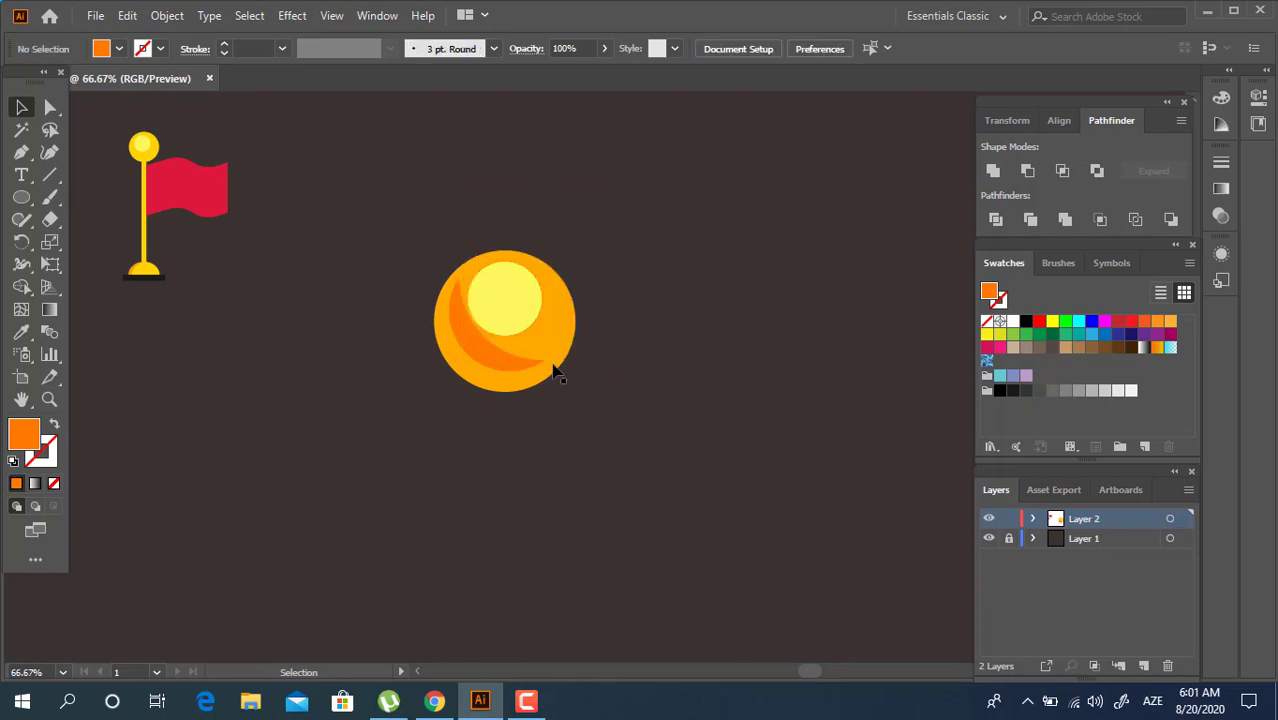
Shift the crescent towards the ball's lower-left edge, and shrink the pale yellow highlight and move it up and right
{"action": "left_click_drag", "start_coordinate": [499, 366], "coordinate": [496, 380]}
{"action": "left_click_drag", "start_coordinate": [645, 469], "coordinate": [645, 469]}
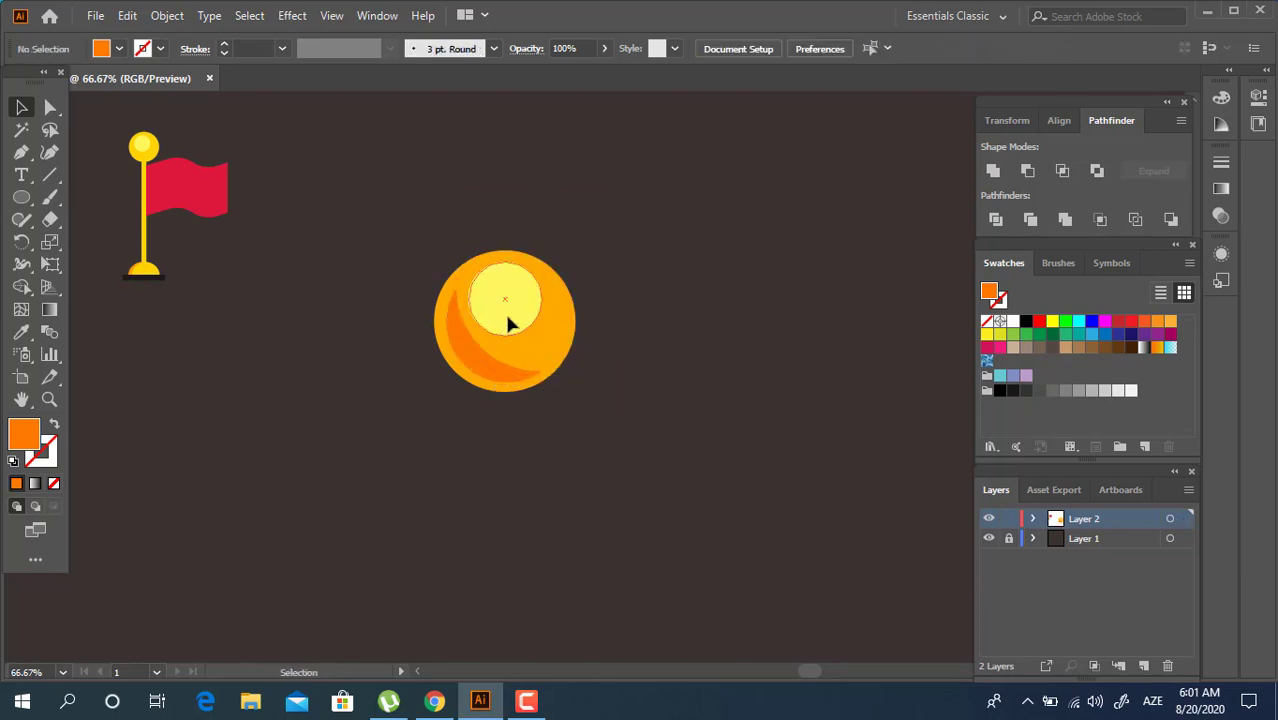
{"action": "left_click", "coordinate": [510, 311]}
{"action": "left_click_drag", "start_coordinate": [491, 337], "coordinate": [513, 292]}
{"action": "left_click", "coordinate": [608, 398]}
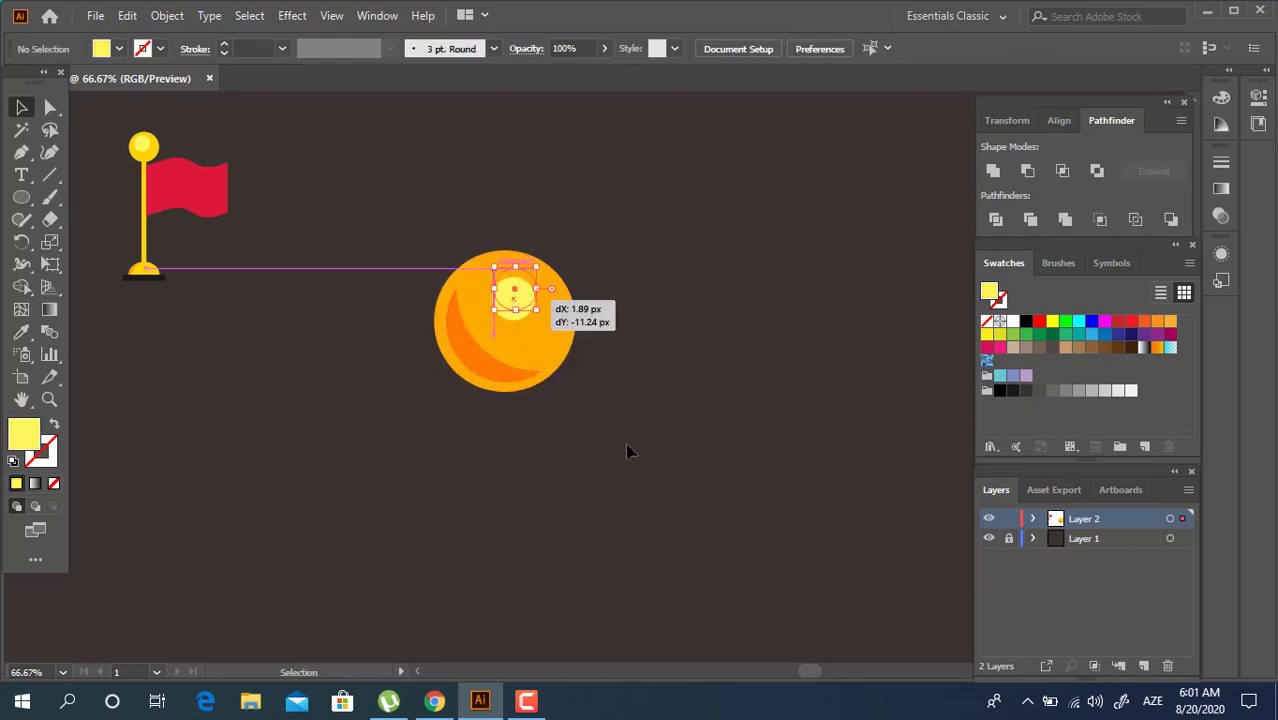
{"action": "left_click", "coordinate": [623, 458]}
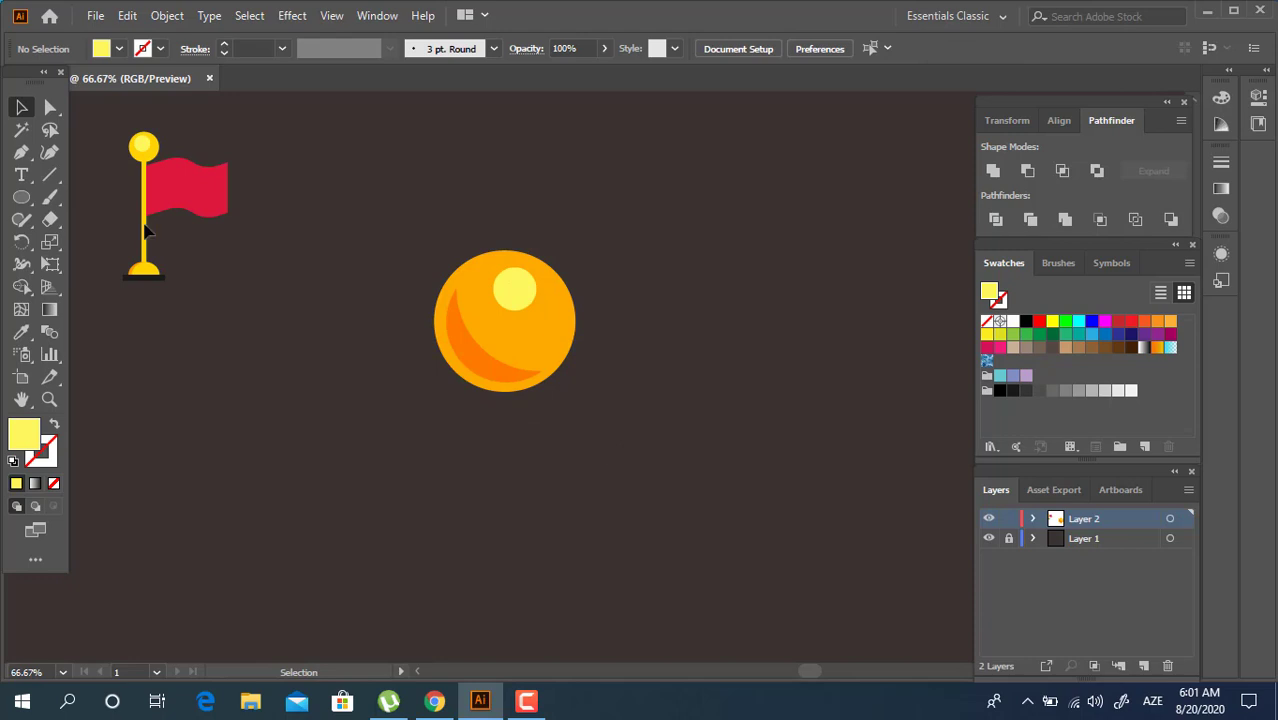
Group the orange ball, its crescent shadow and its highlight
{"action": "left_click_drag", "start_coordinate": [436, 252], "coordinate": [436, 250]}
{"action": "right_click", "coordinate": [494, 296]}
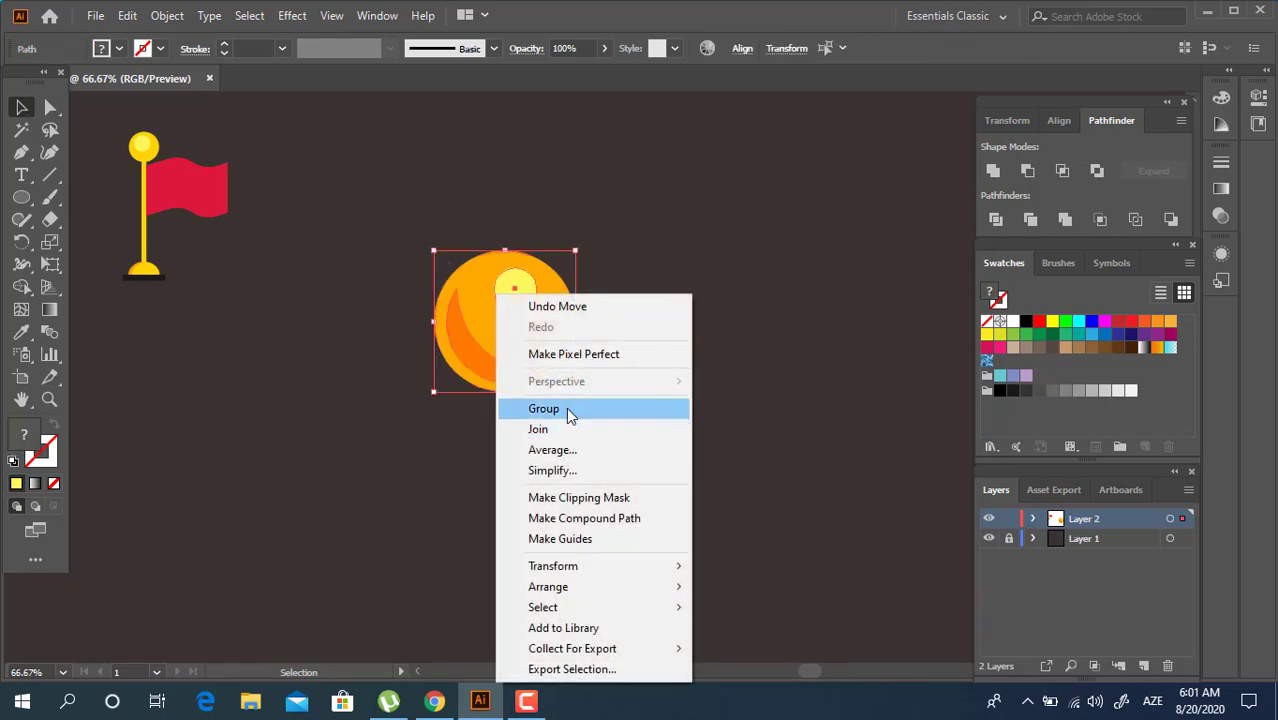
{"action": "left_click", "coordinate": [566, 408]}
Scale the grouped orange ball down proportionally and move it straight up to make room for a pole
{"action": "left_click_drag", "start_coordinate": [576, 347], "coordinate": [555, 316]}
{"action": "left_click", "coordinate": [634, 445]}
{"action": "left_click_drag", "start_coordinate": [525, 275], "coordinate": [525, 218]}
{"action": "left_click_drag", "start_coordinate": [577, 295], "coordinate": [549, 259]}
{"action": "left_click", "coordinate": [623, 337]}
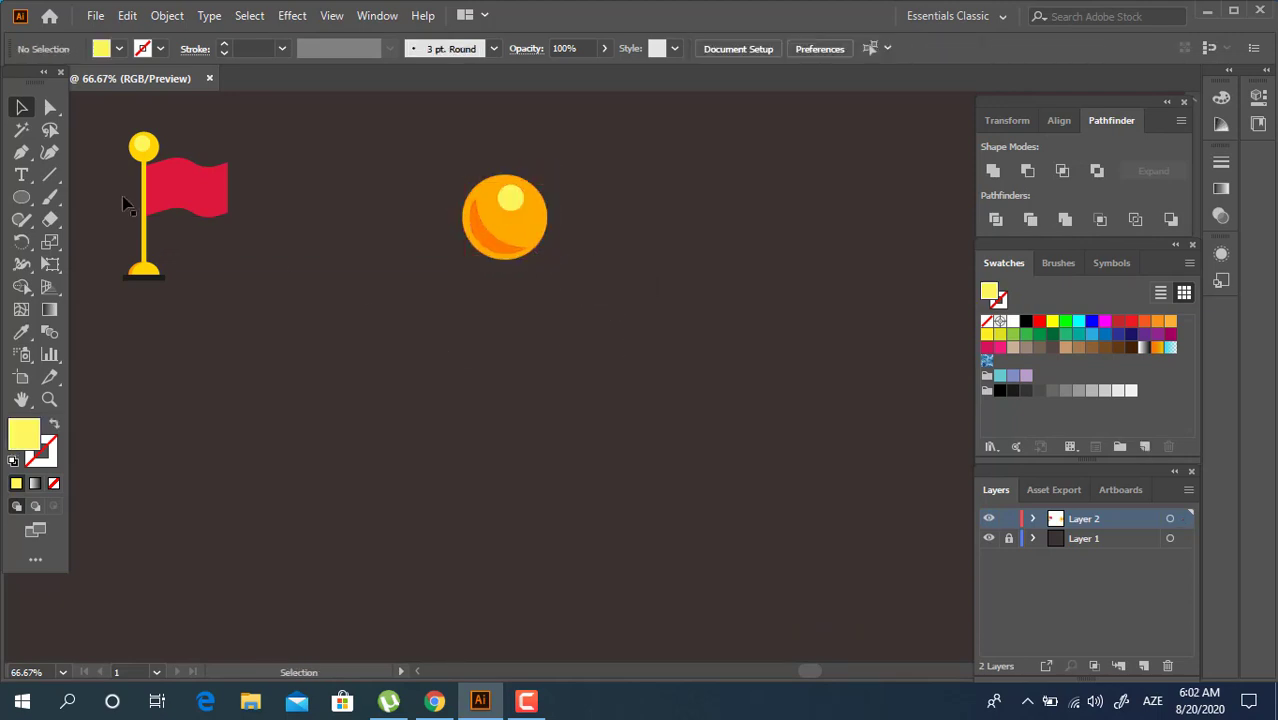
Draw a tall, narrow rectangle down from the ball's lower edge and fill it with the ball's orange
{"action": "left_click_drag", "start_coordinate": [22, 196], "coordinate": [87, 198]}
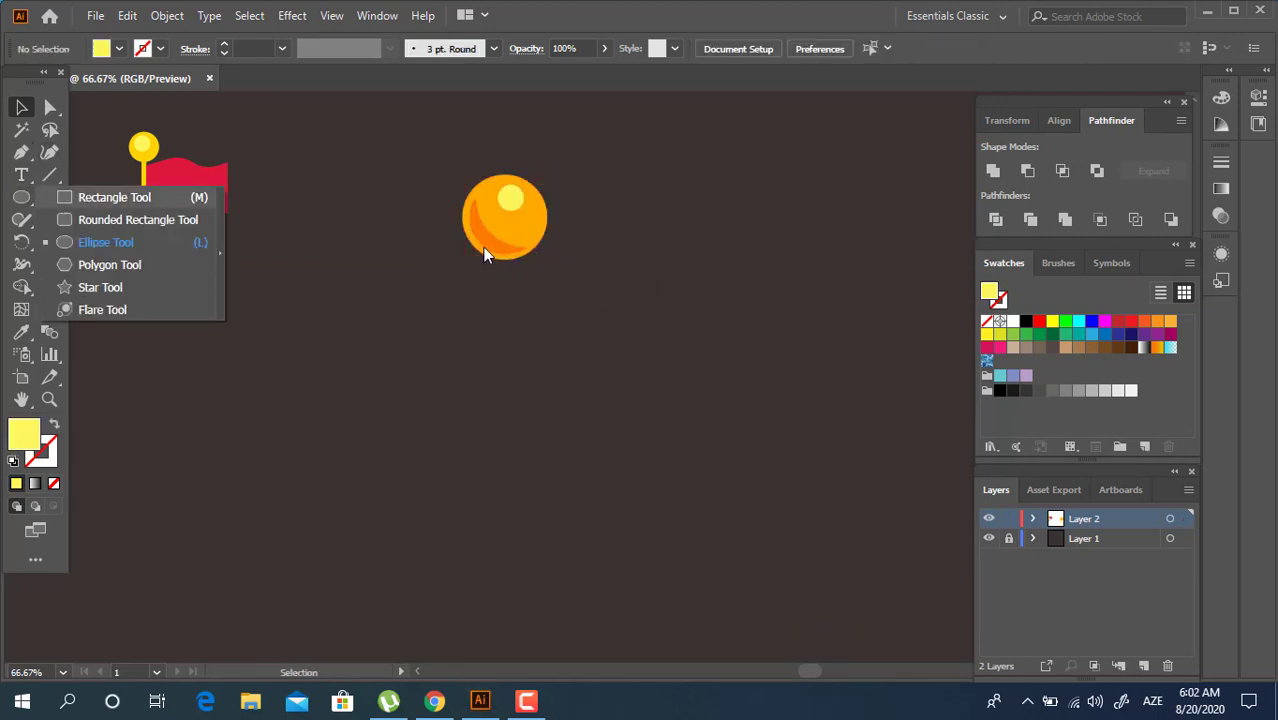
{"action": "key", "text": "m"}
{"action": "left_click_drag", "start_coordinate": [491, 250], "coordinate": [505, 527]}
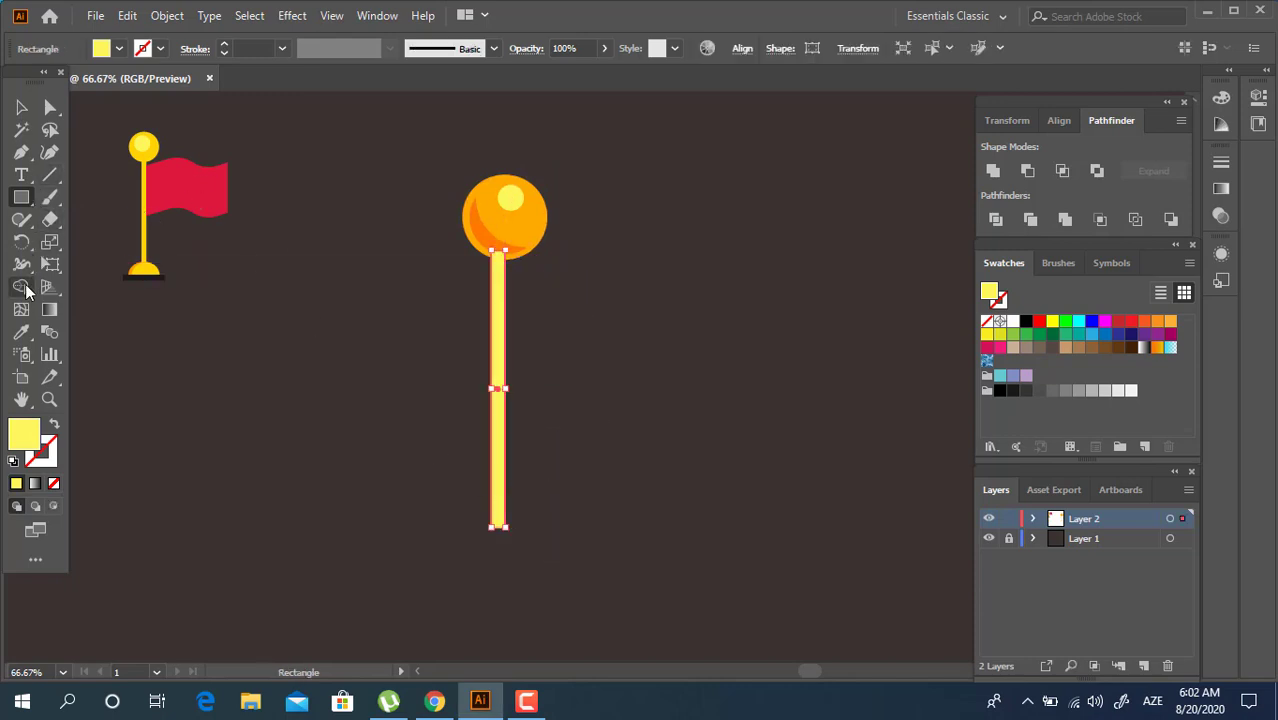
{"action": "left_click", "coordinate": [22, 335]}
{"action": "left_click", "coordinate": [508, 208]}
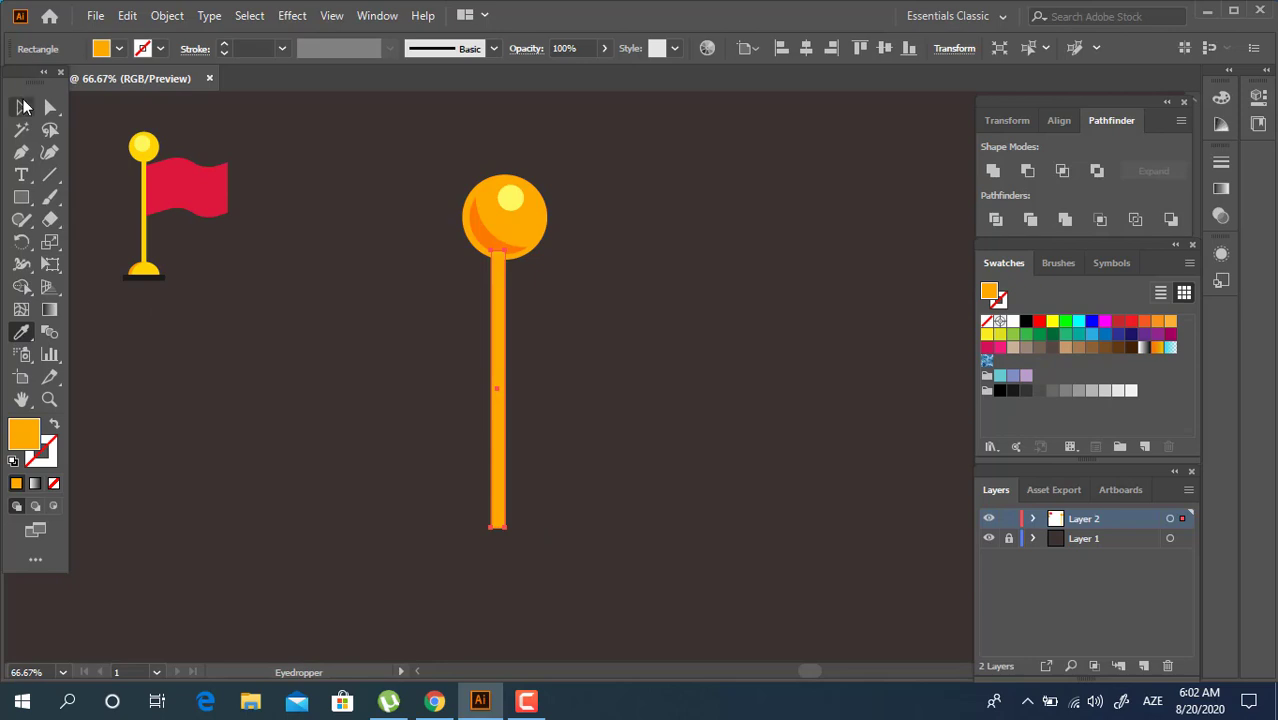
Taper the pole by moving its upper corner points outwards symmetrically with the Direct Selection tool
{"action": "key", "text": "z"}
{"action": "left_click", "coordinate": [540, 271]}
{"action": "left_click", "coordinate": [448, 163]}
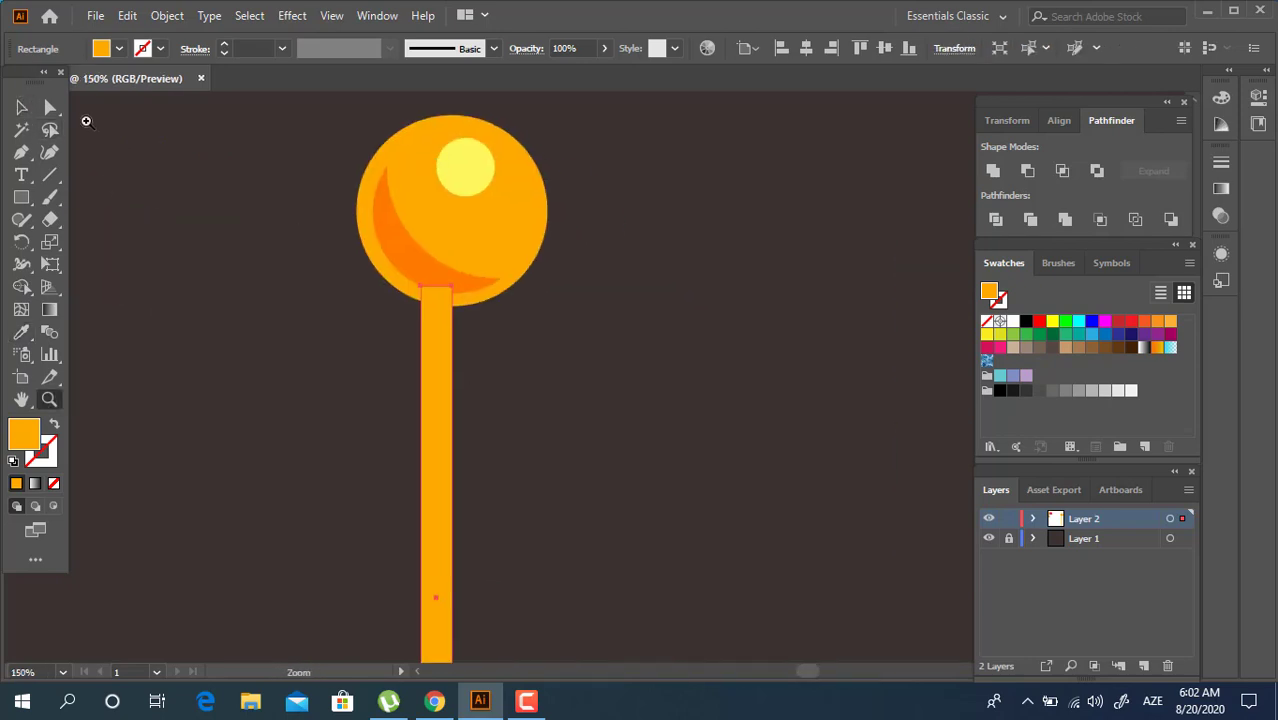
{"action": "left_click", "coordinate": [50, 107]}
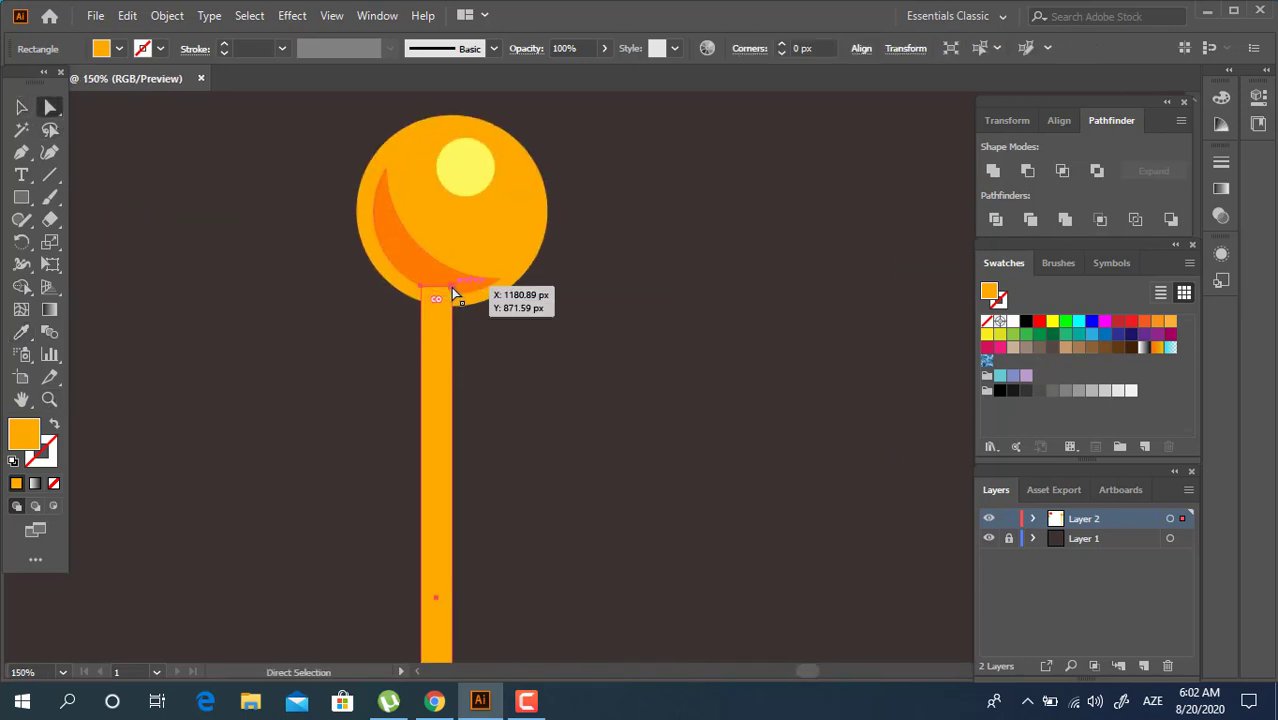
{"action": "left_click_drag", "start_coordinate": [452, 292], "coordinate": [410, 286]}
{"action": "key", "text": "v"}
Align the orange ball and the tapered pole to the artboard's horizontal centre
{"action": "key", "text": "ctrl+a"}
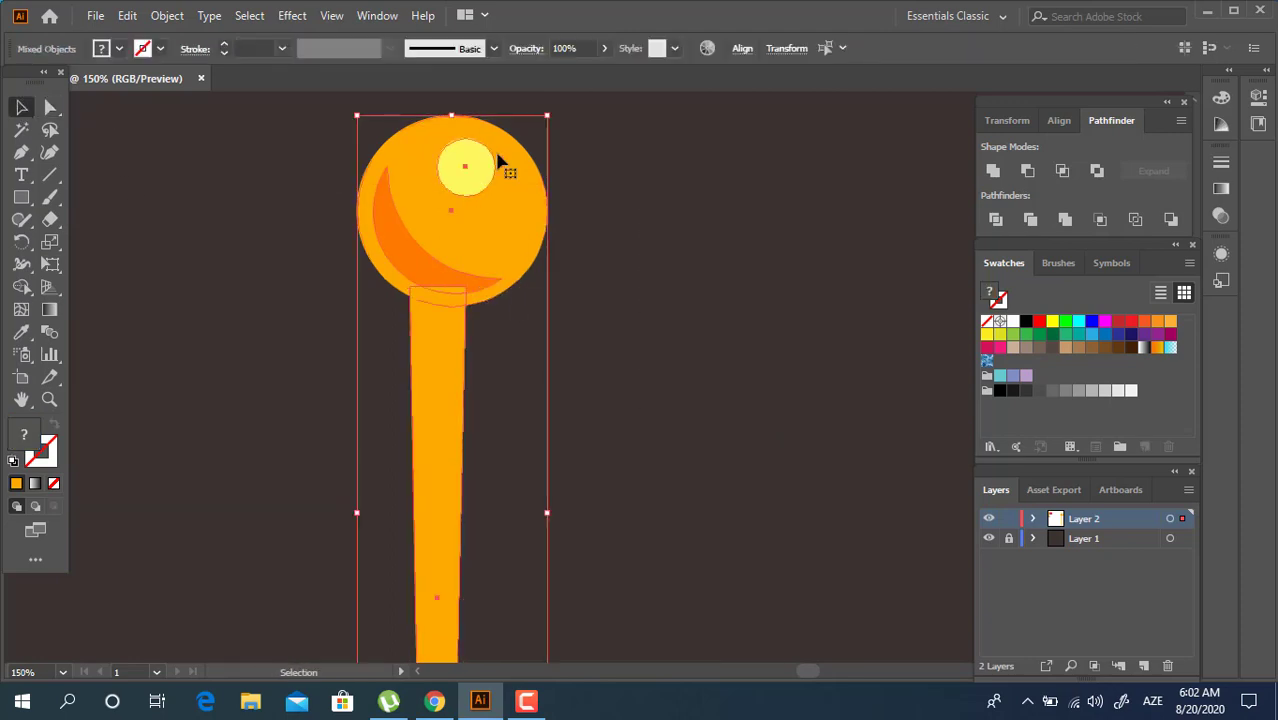
{"action": "left_click", "coordinate": [742, 48]}
{"action": "left_click", "coordinate": [596, 98]}
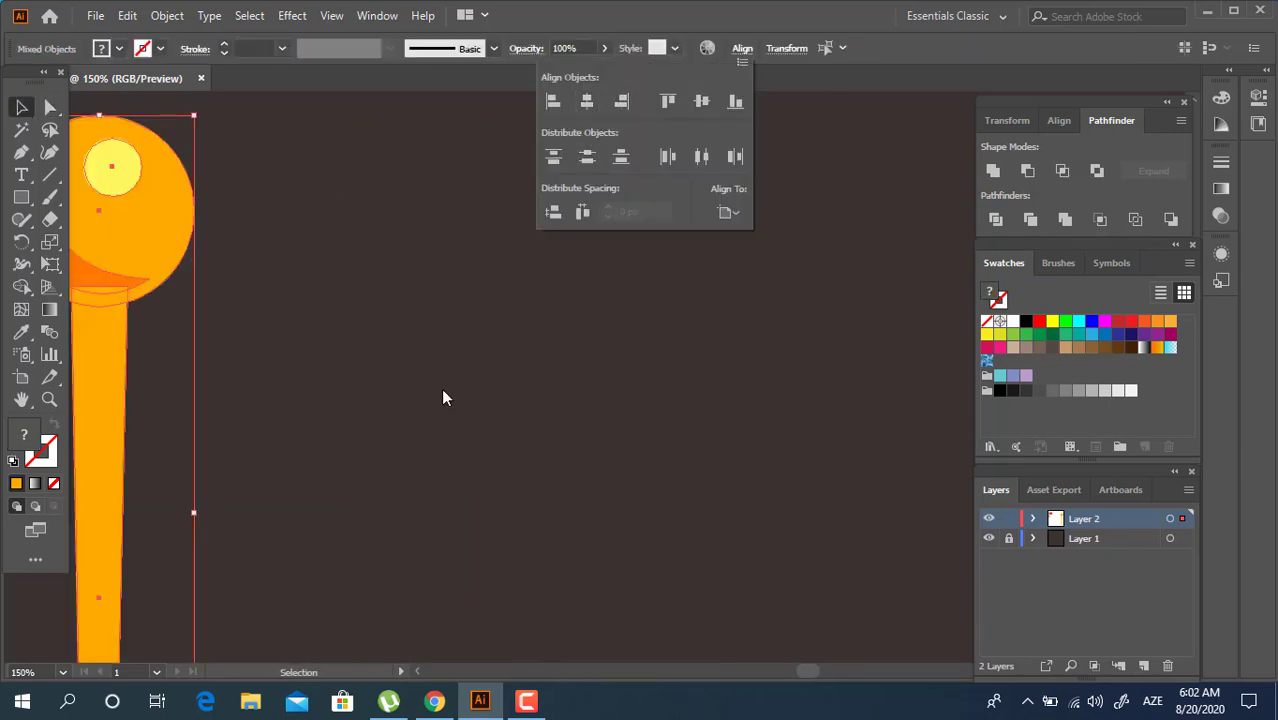
Send the tapered pole to the back so that it sits behind the orange ball
{"action": "left_click_drag", "start_coordinate": [352, 360], "coordinate": [756, 400]}
{"action": "left_click", "coordinate": [493, 422]}
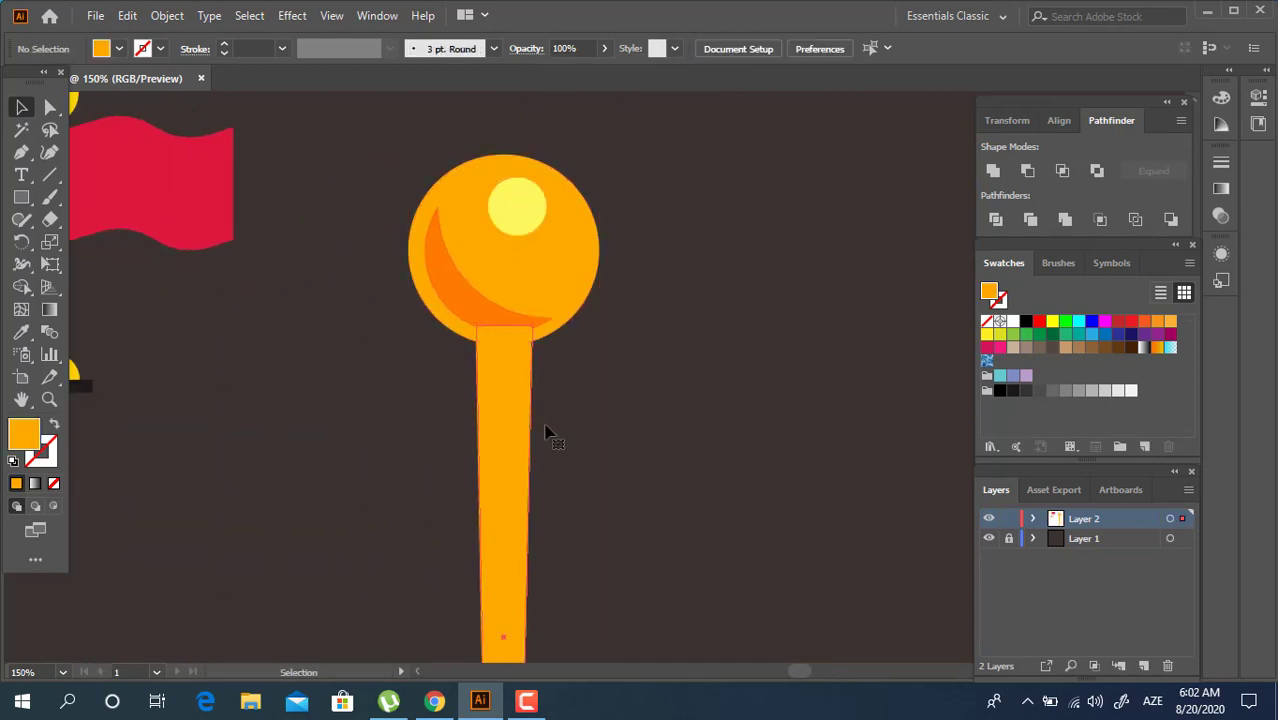
{"action": "right_click", "coordinate": [545, 428]}
{"action": "mouse_move", "coordinate": [583, 322]}
{"action": "left_click", "coordinate": [845, 384]}
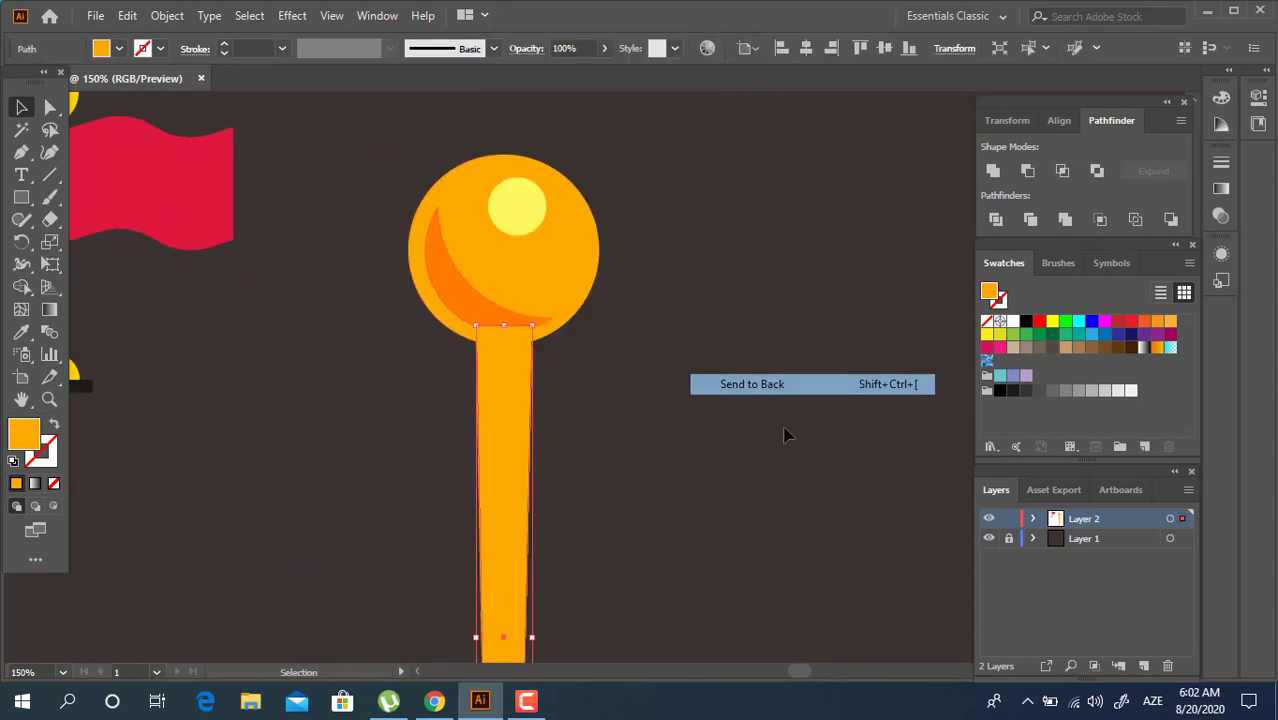
{"action": "left_click", "coordinate": [585, 335]}
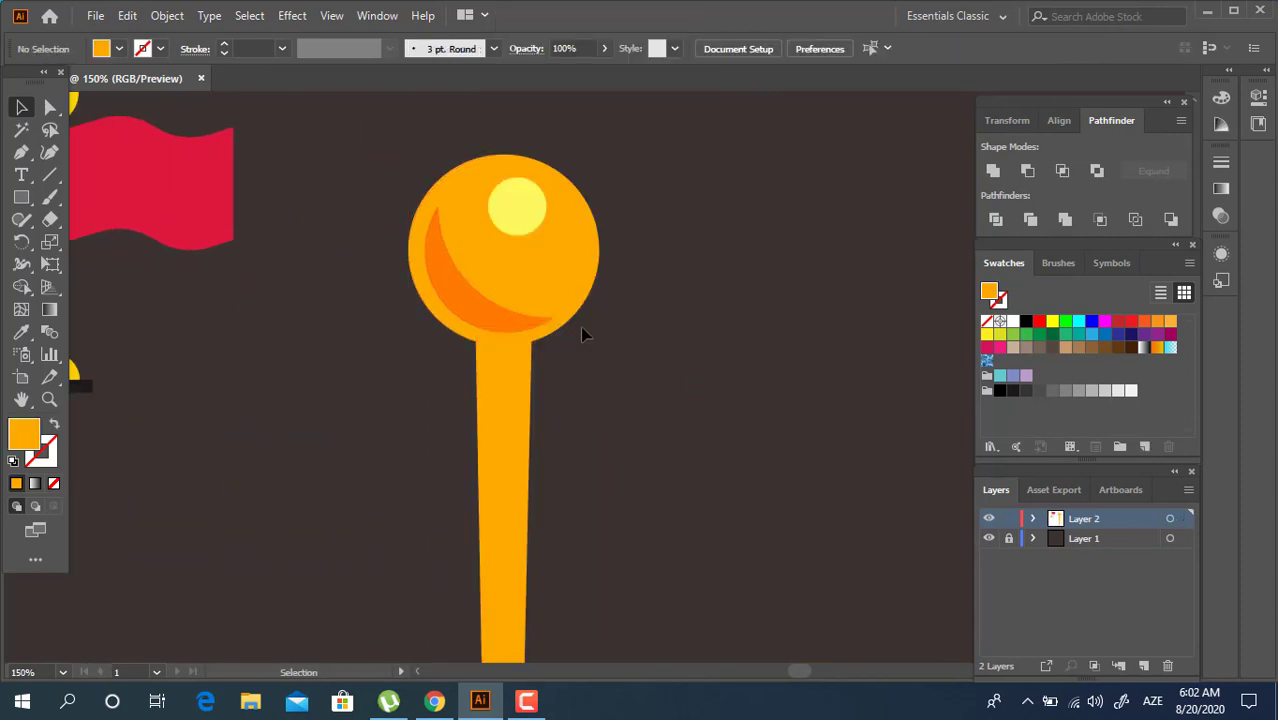
Place a merged dark-orange copy of the ball slightly below the original, behind the ball and in front of the pole
{"action": "left_click", "coordinate": [562, 279]}
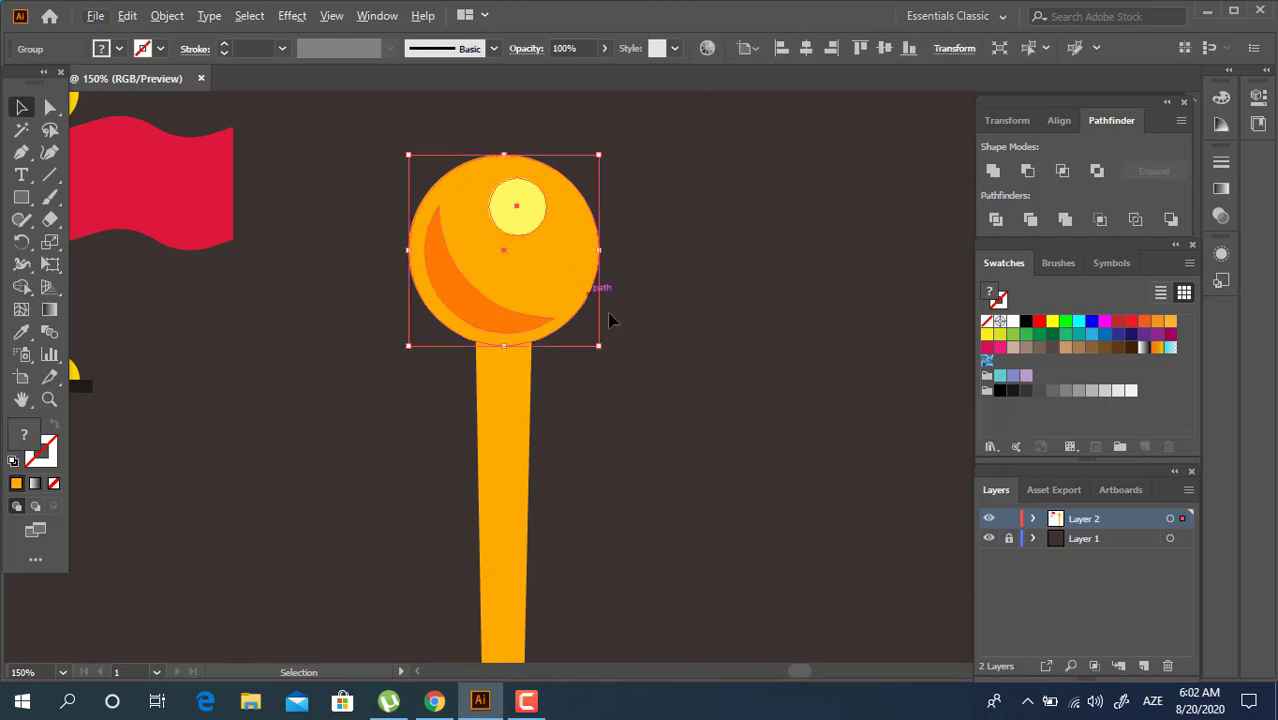
{"action": "left_click", "coordinate": [991, 171]}
{"action": "left_click_drag", "start_coordinate": [545, 285], "coordinate": [530, 309]}
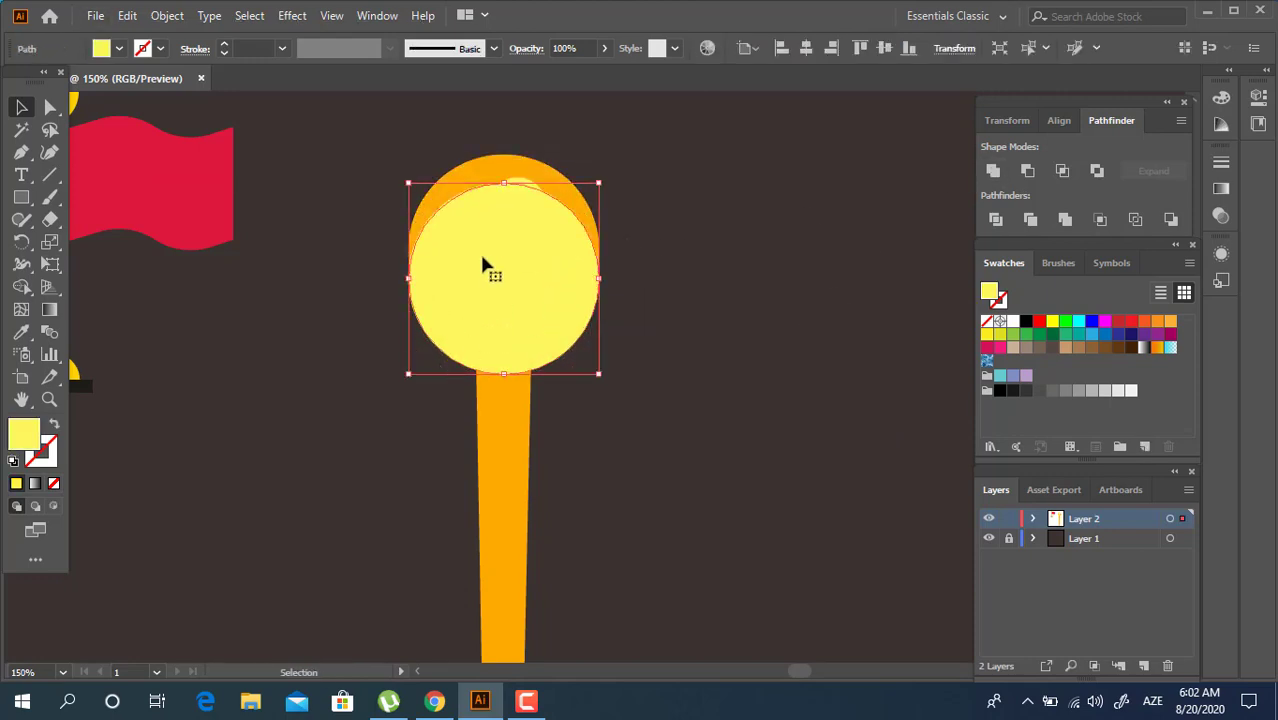
{"action": "key", "text": "ctrl+shift+bracketleft"}
{"action": "key", "text": "ctrl+bracketright"}
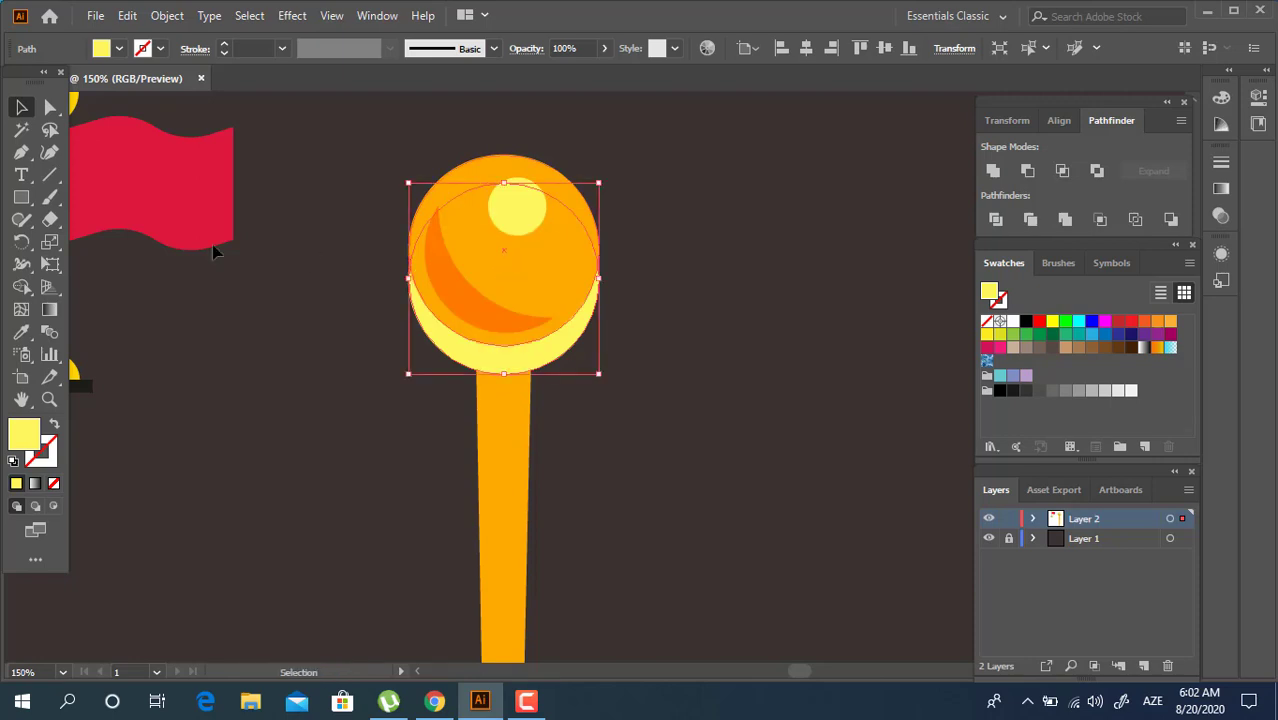
{"action": "left_click", "coordinate": [29, 340]}
{"action": "left_click", "coordinate": [507, 318]}
Draw a small flat dark-orange ellipse at the lower end of the tapered pole with the Ellipse tool
{"action": "key", "text": "z"}
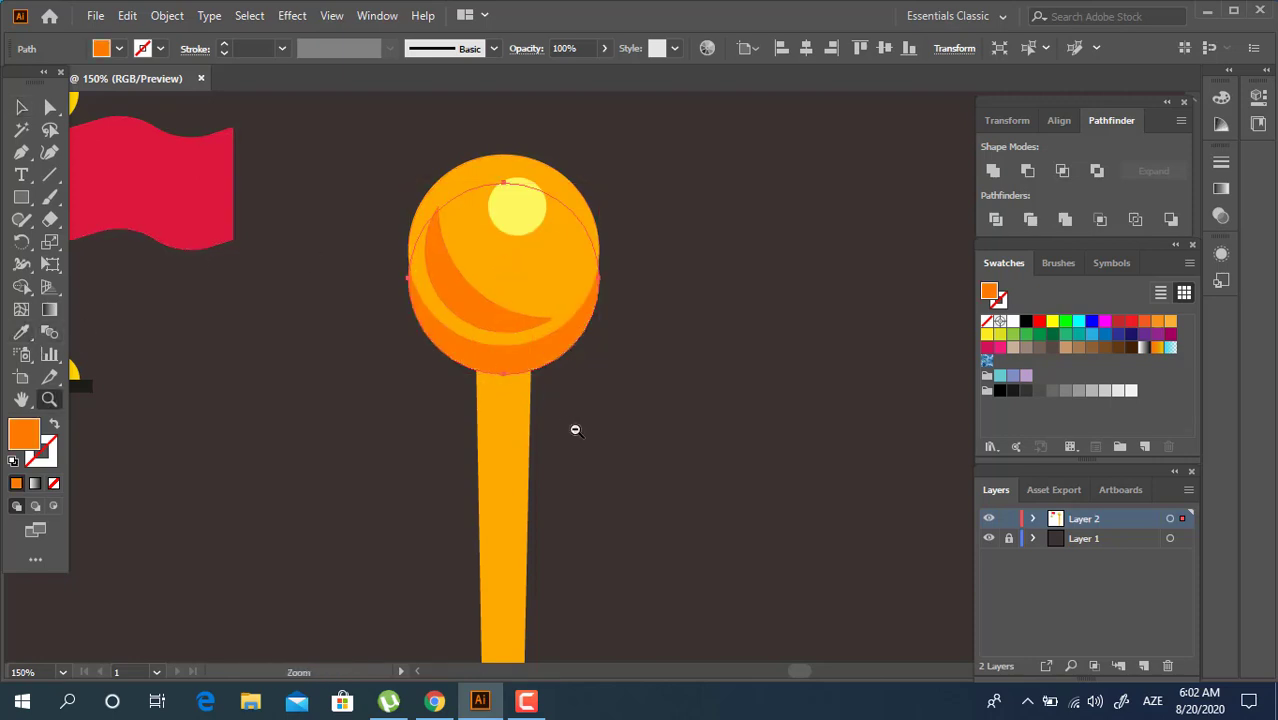
{"action": "left_click", "coordinate": [575, 434], "text": "alt"}
{"action": "left_click_drag", "start_coordinate": [575, 434], "coordinate": [573, 366]}
{"action": "left_click", "coordinate": [22, 174]}
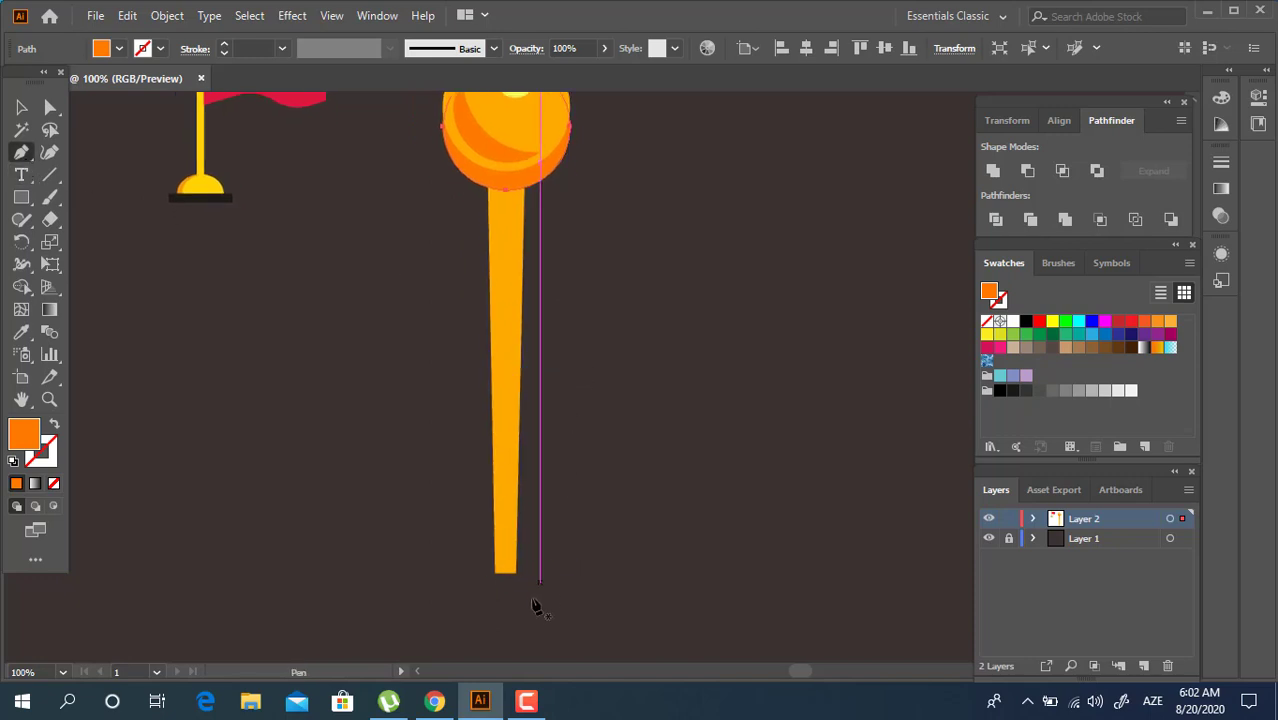
{"action": "key", "text": "z"}
{"action": "left_click", "coordinate": [540, 586]}
{"action": "left_click", "coordinate": [471, 444]}
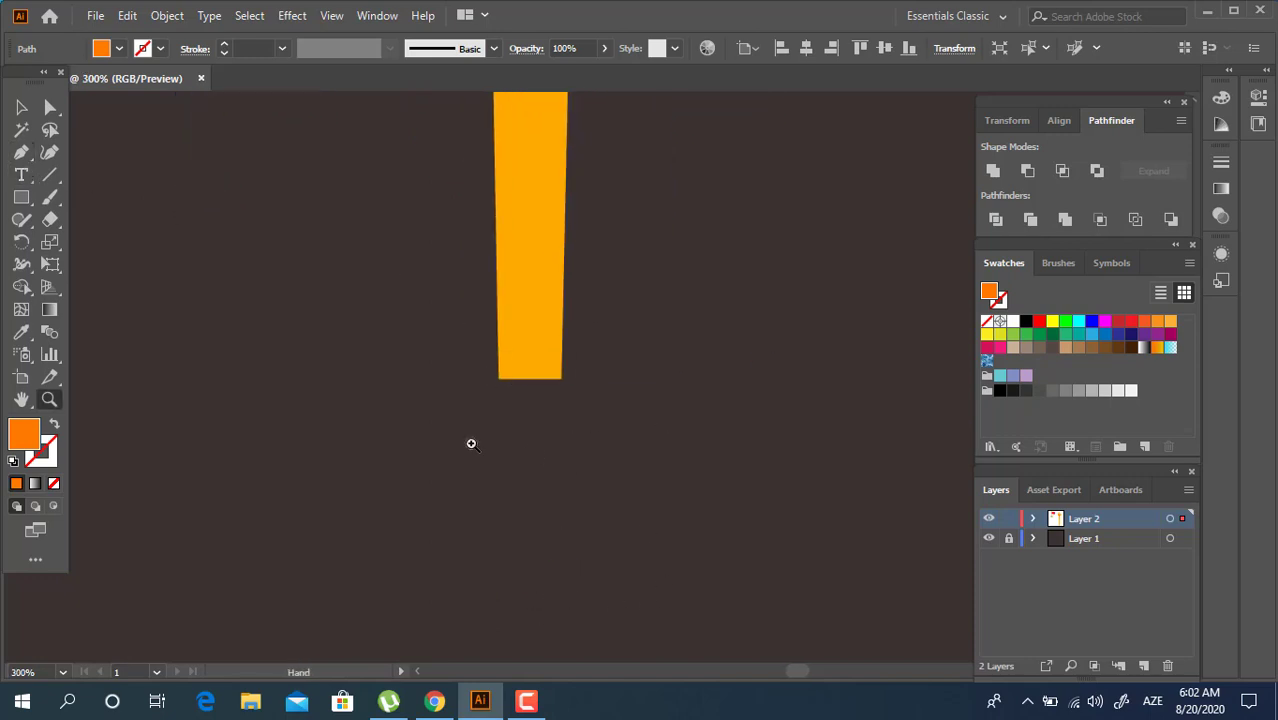
{"action": "left_click_drag", "start_coordinate": [24, 204], "coordinate": [122, 243]}
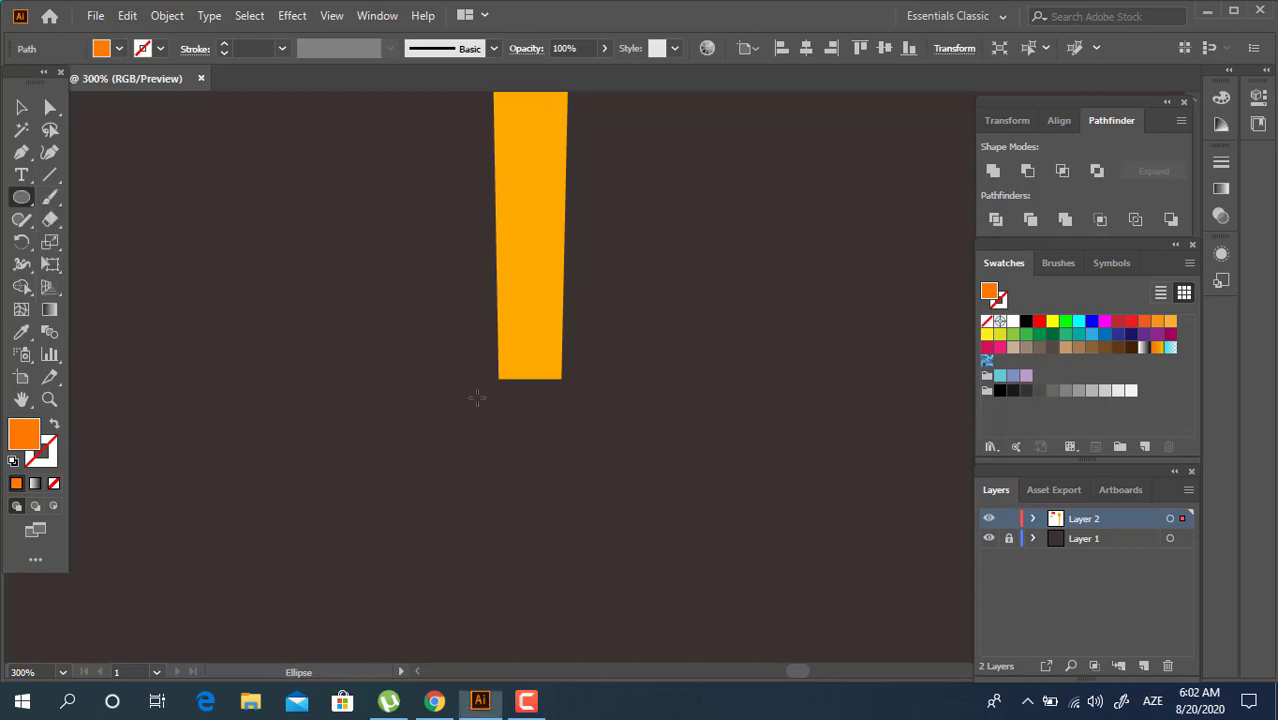
{"action": "left_click_drag", "start_coordinate": [498, 378], "coordinate": [571, 405]}
Fit the ellipse to the pole's width and centre it on the pole's lower edge
{"action": "key", "text": "z"}
{"action": "left_click", "coordinate": [637, 441]}
{"action": "left_click", "coordinate": [627, 290]}
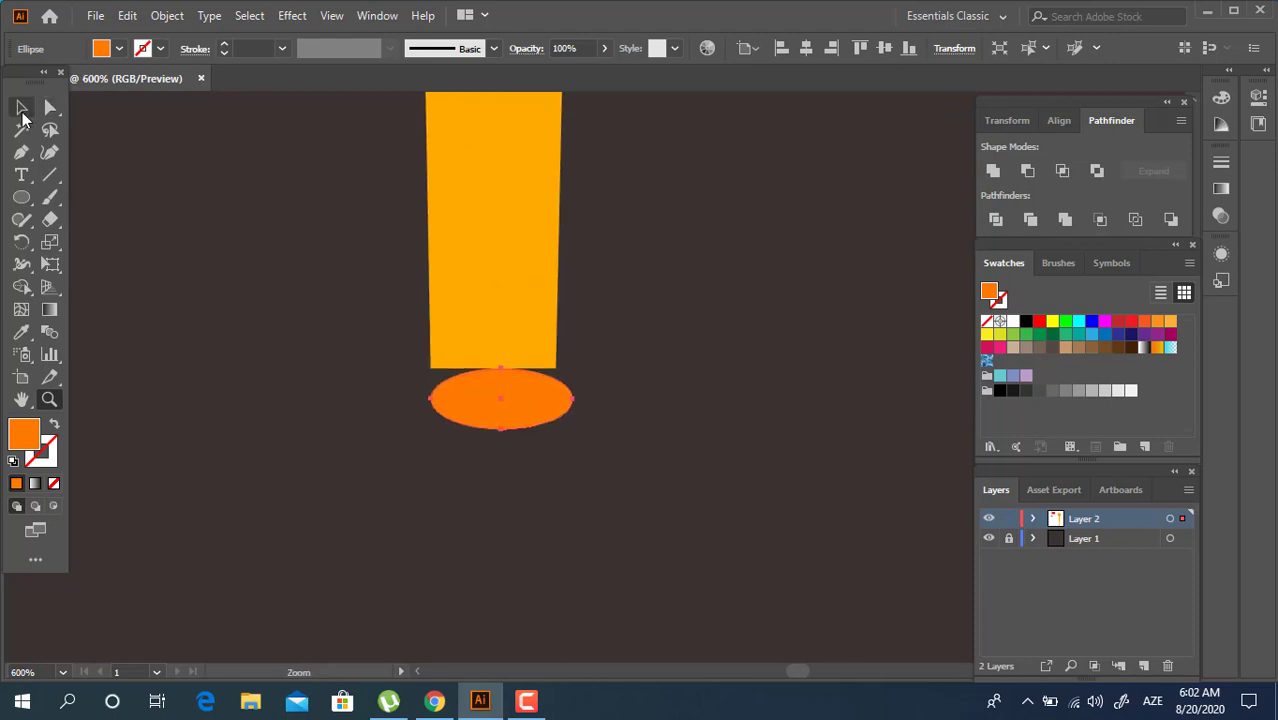
{"action": "left_click", "coordinate": [22, 118]}
{"action": "left_click", "coordinate": [488, 414]}
{"action": "left_click_drag", "start_coordinate": [488, 414], "coordinate": [556, 369]}
{"action": "left_click", "coordinate": [573, 375]}
{"action": "left_click", "coordinate": [567, 369]}
{"action": "left_click", "coordinate": [627, 385]}
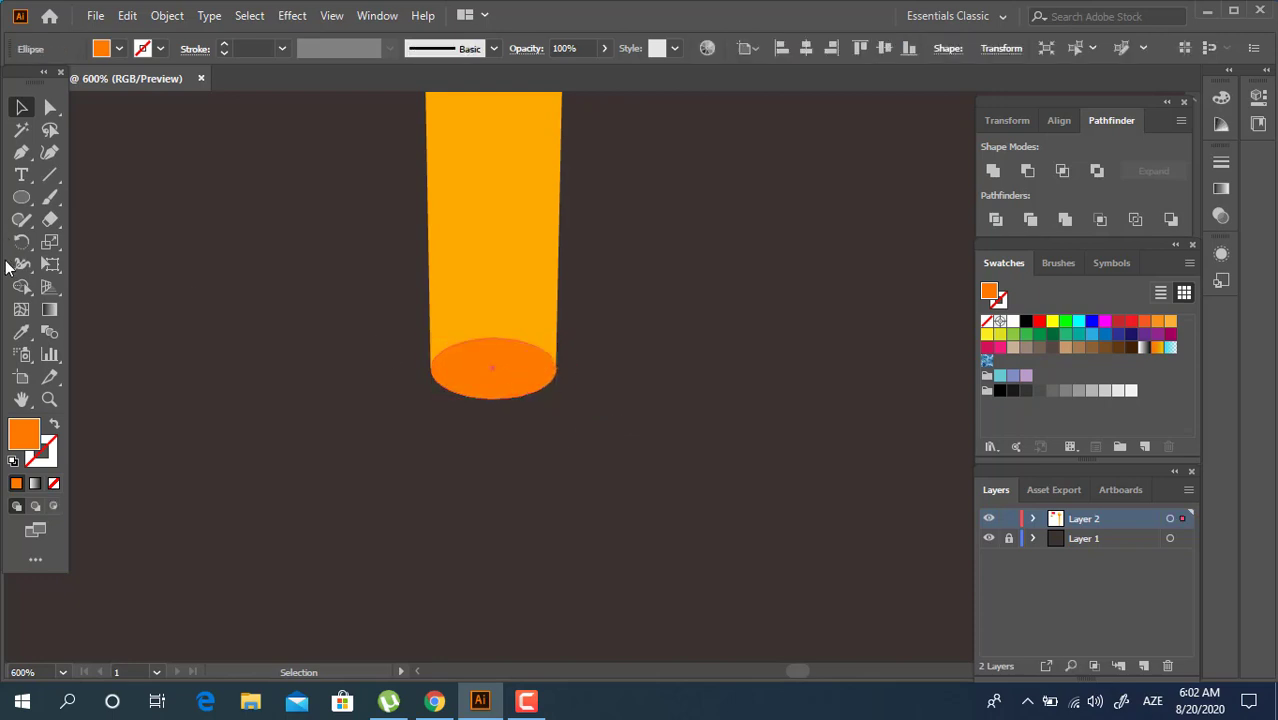
Fill the ellipse at the pole's lower end with the pole's orange using the Eyedropper
{"action": "key", "text": "ctrl+a"}
{"action": "left_click", "coordinate": [21, 331]}
{"action": "left_click", "coordinate": [451, 280]}
{"action": "left_click", "coordinate": [23, 109]}
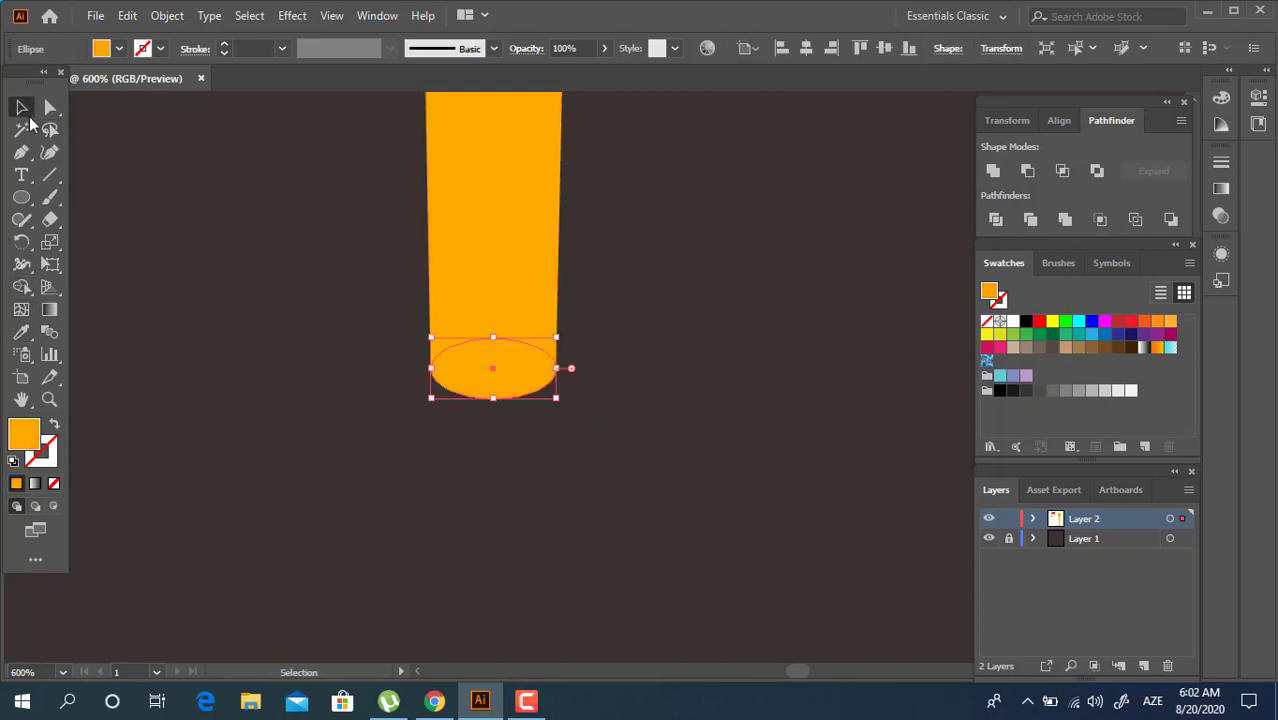
Unite the ellipse and the tapered pole into one shape with a rounded lower end
{"action": "left_click", "coordinate": [600, 440]}
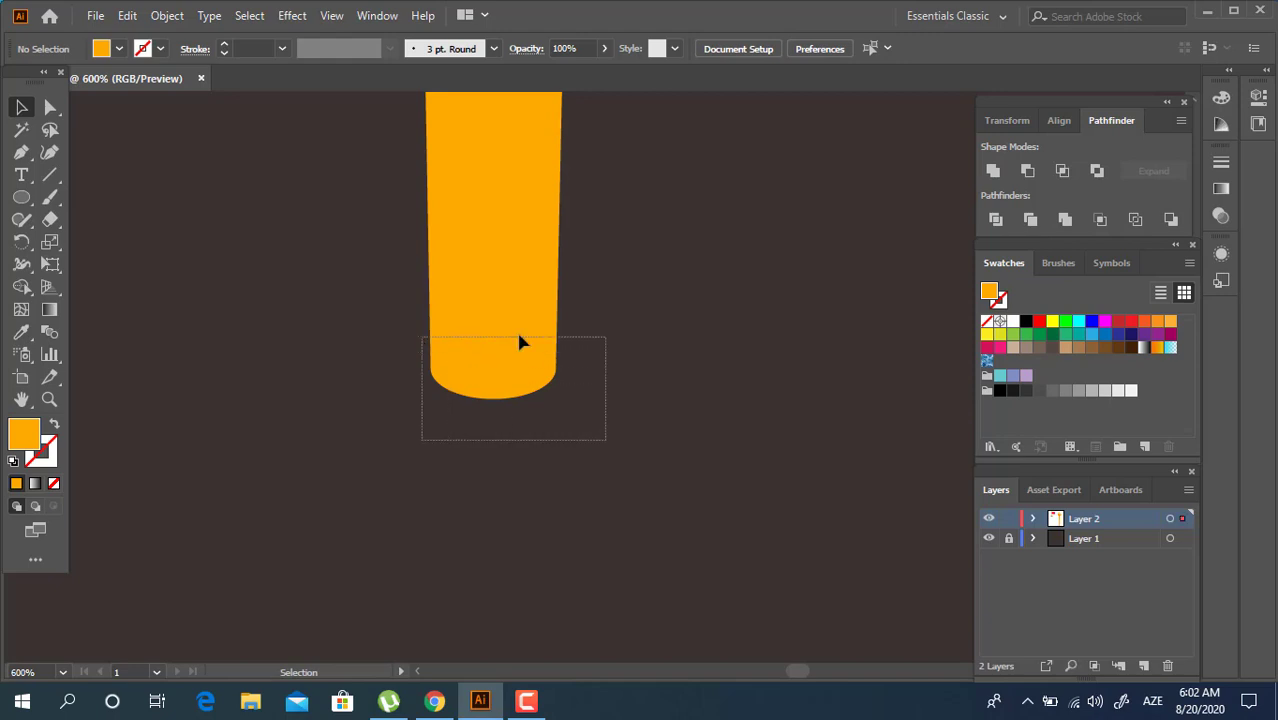
{"action": "left_click_drag", "start_coordinate": [518, 342], "coordinate": [522, 340]}
{"action": "left_click", "coordinate": [993, 173]}
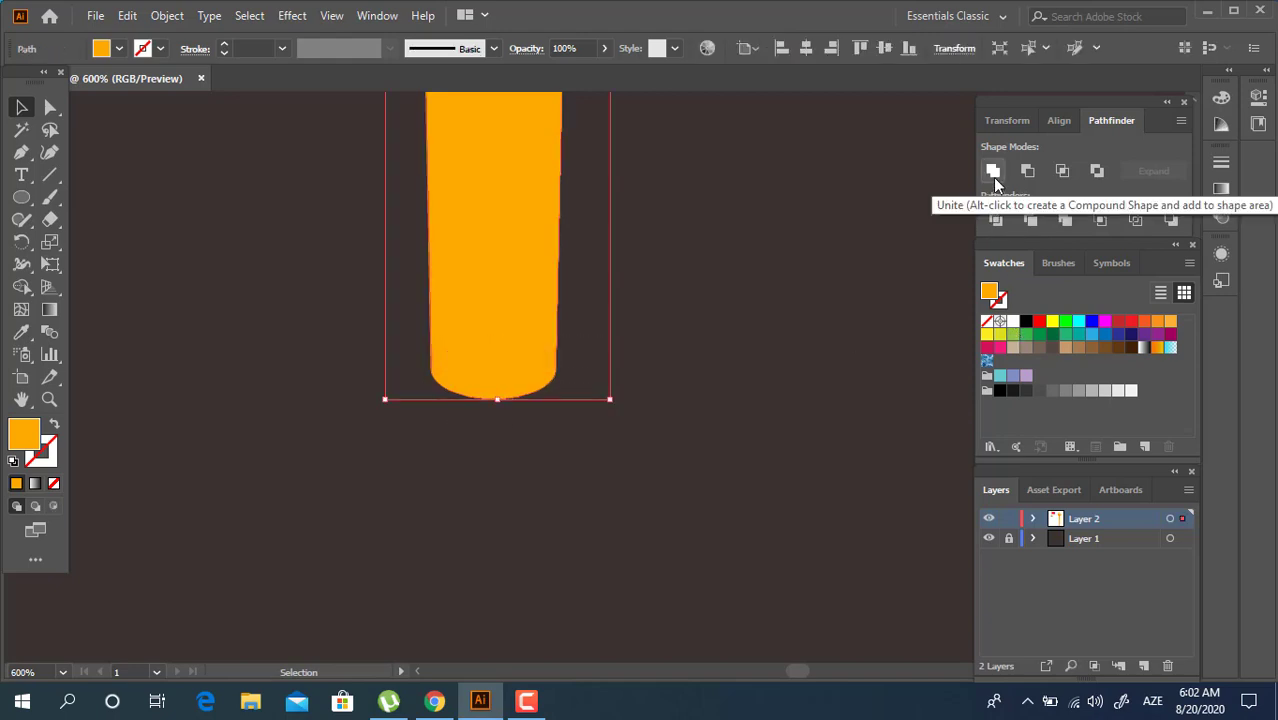
{"action": "left_click", "coordinate": [727, 345]}
Draw a narrow tapering shadow strip down the pole's full length with the Pen tool and fill it with the ball's dark orange
{"action": "key", "text": "z"}
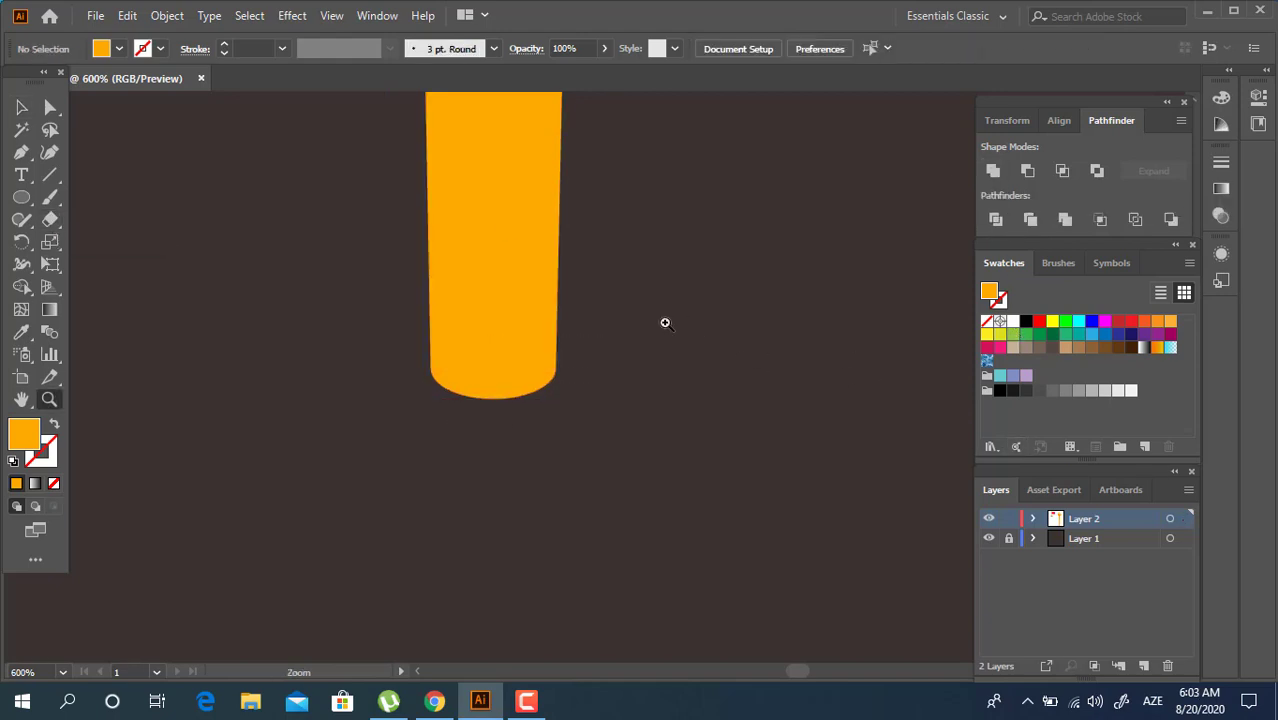
{"action": "left_click", "coordinate": [653, 254], "text": "alt"}
{"action": "left_click_drag", "start_coordinate": [653, 254], "coordinate": [697, 424]}
{"action": "left_click", "coordinate": [630, 310], "text": "alt"}
{"action": "left_click", "coordinate": [634, 320], "text": "alt"}
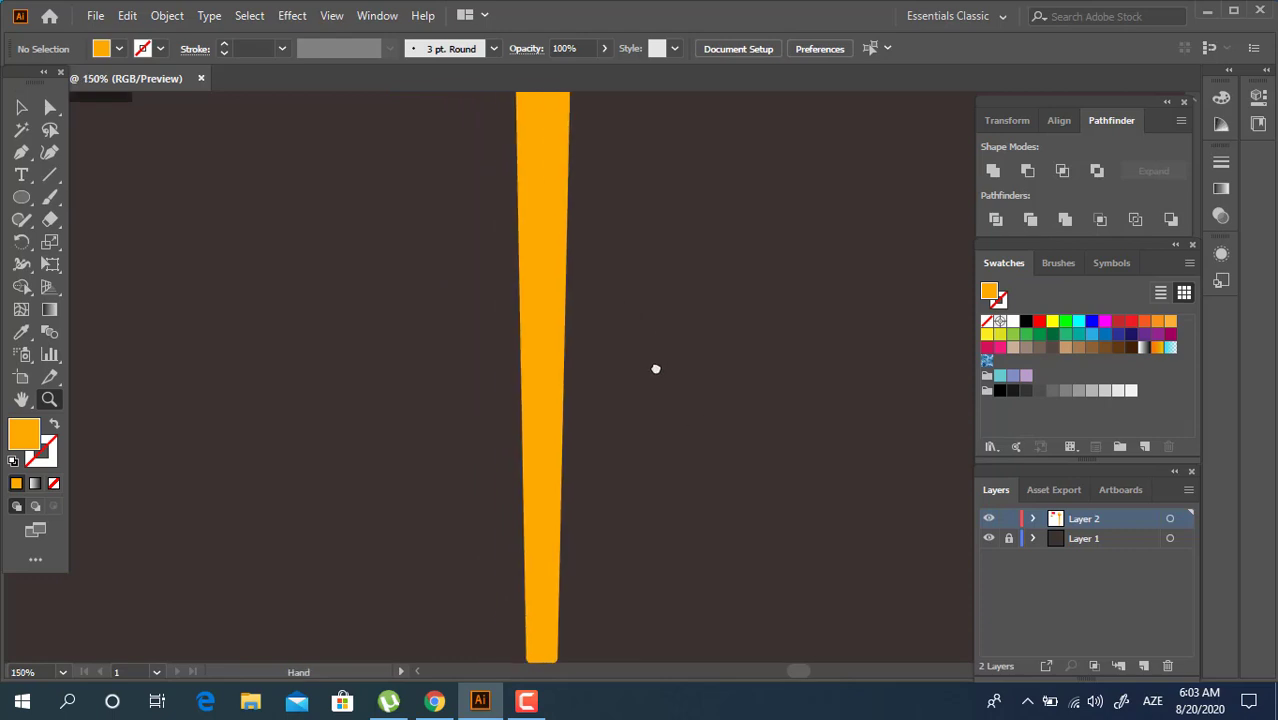
{"action": "left_click", "coordinate": [630, 318], "text": "alt"}
{"action": "left_click", "coordinate": [594, 260], "text": "alt"}
{"action": "left_click", "coordinate": [594, 260]}
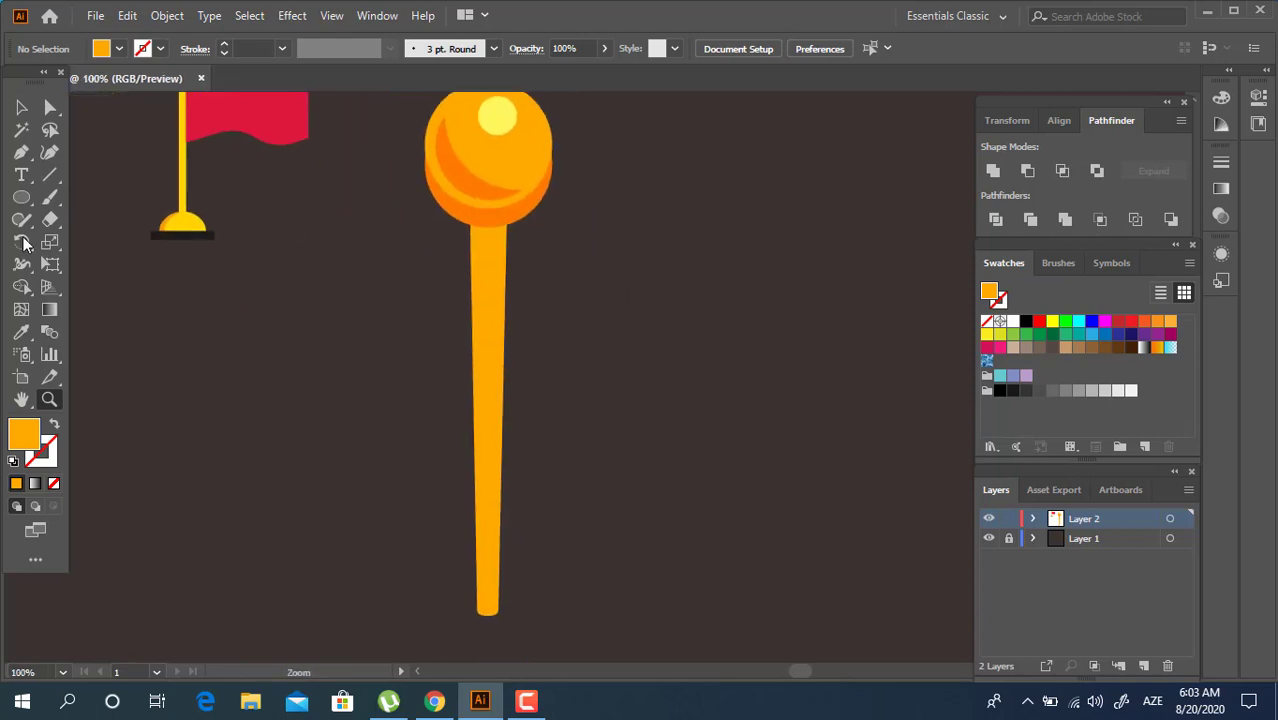
{"action": "left_click", "coordinate": [22, 156]}
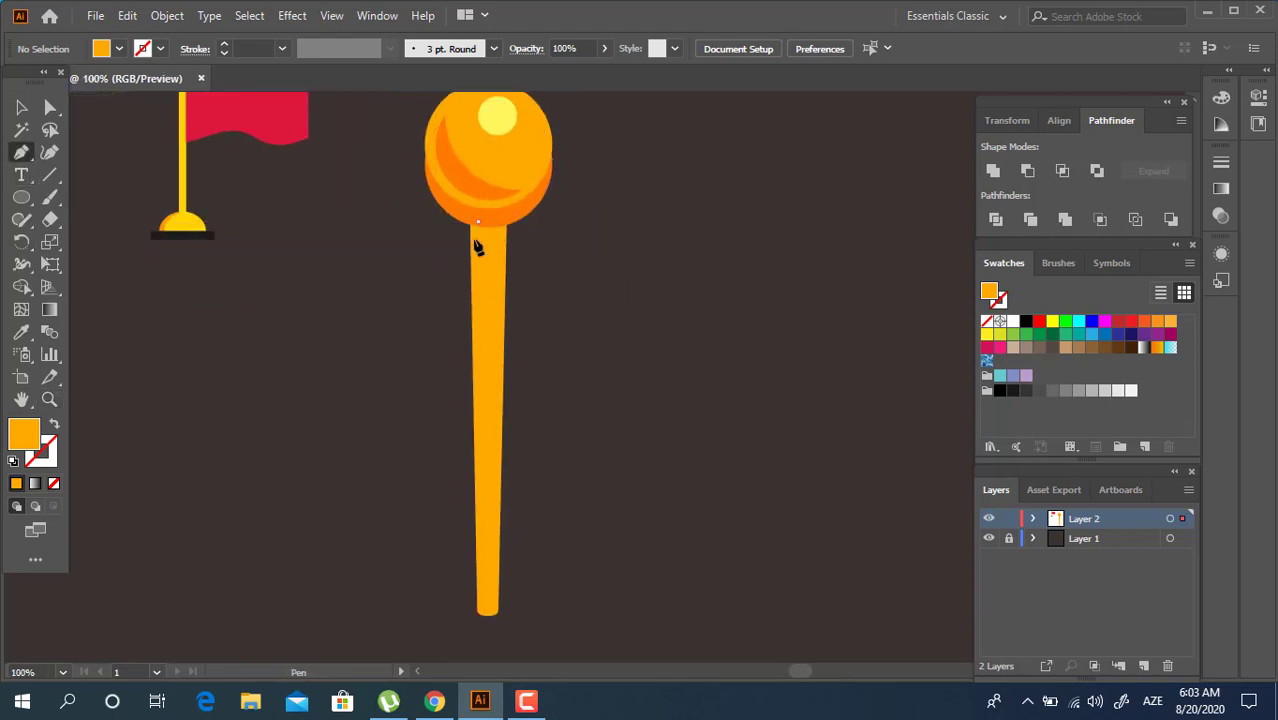
{"action": "left_click", "coordinate": [474, 222]}
{"action": "left_click", "coordinate": [484, 622]}
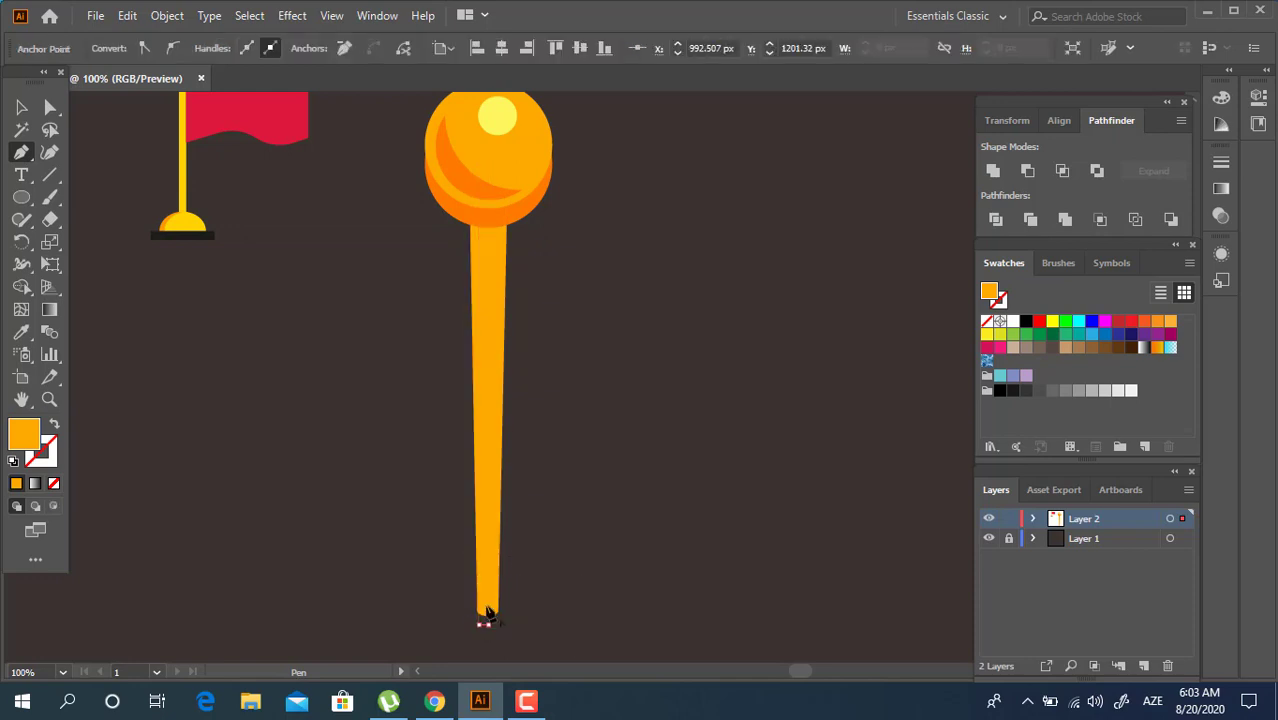
{"action": "left_click", "coordinate": [494, 222]}
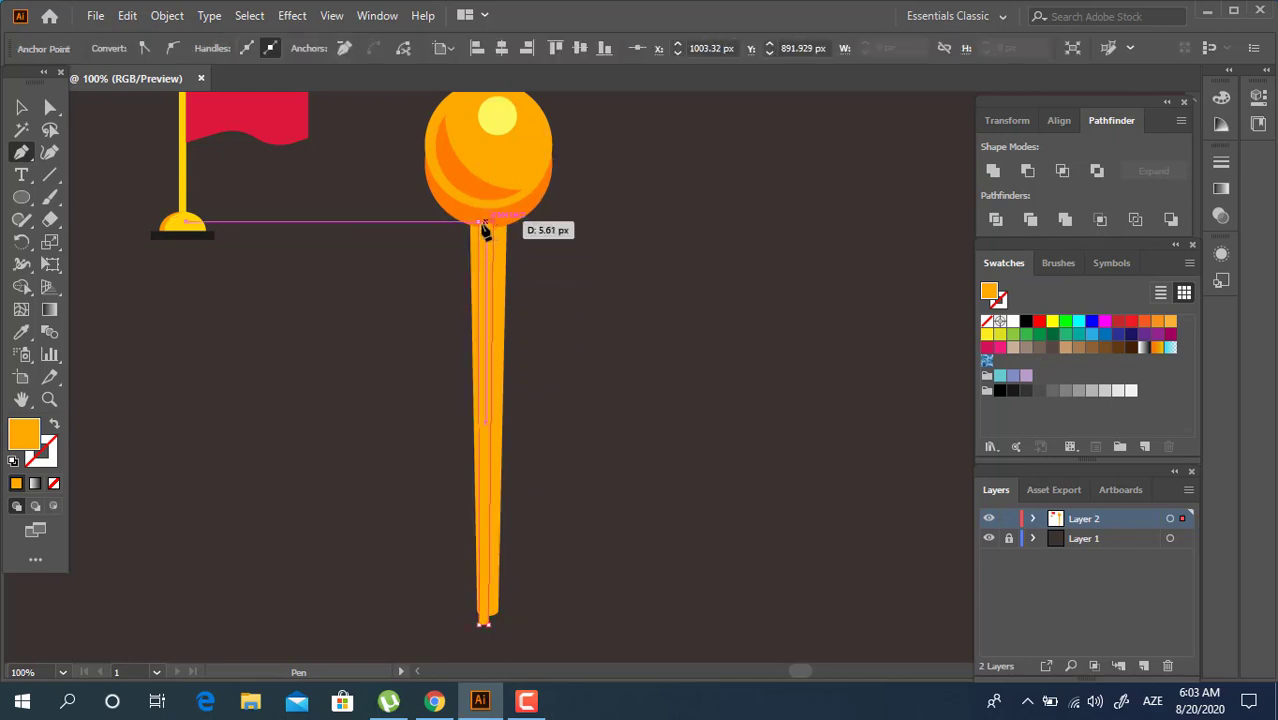
{"action": "left_click", "coordinate": [478, 223]}
{"action": "key", "text": "i"}
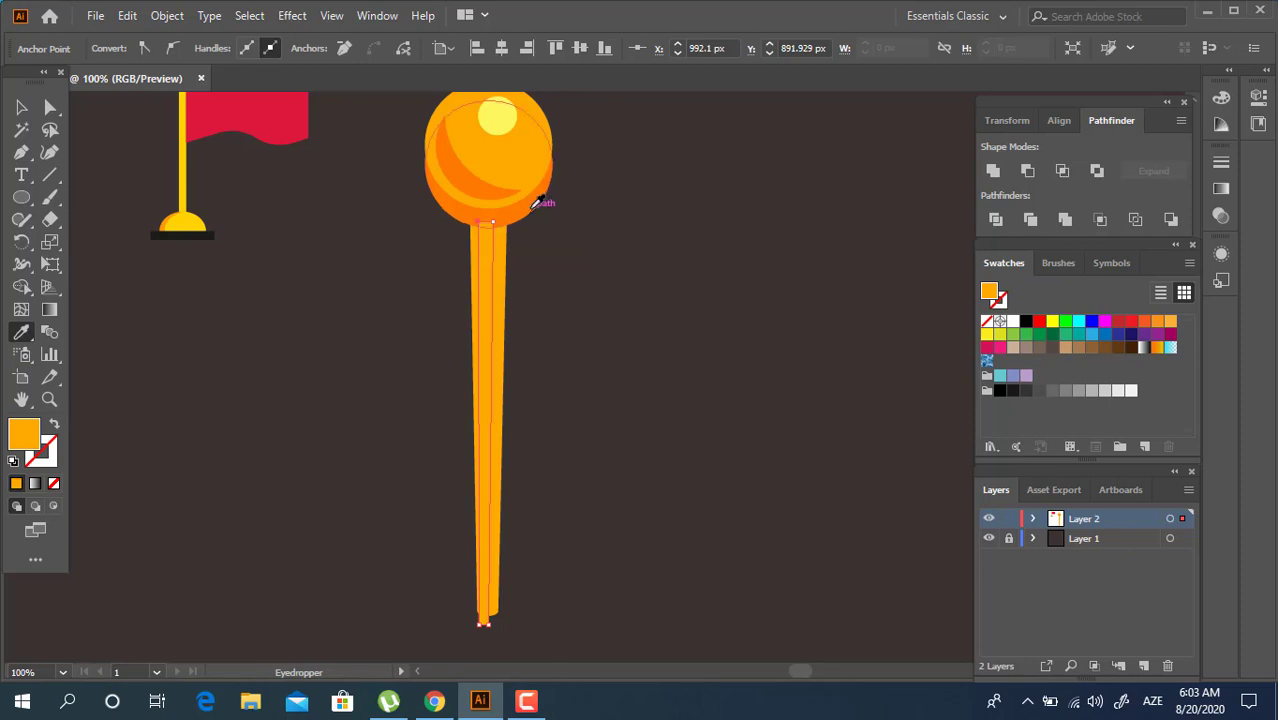
{"action": "left_click", "coordinate": [537, 203]}
{"action": "left_click", "coordinate": [51, 115]}
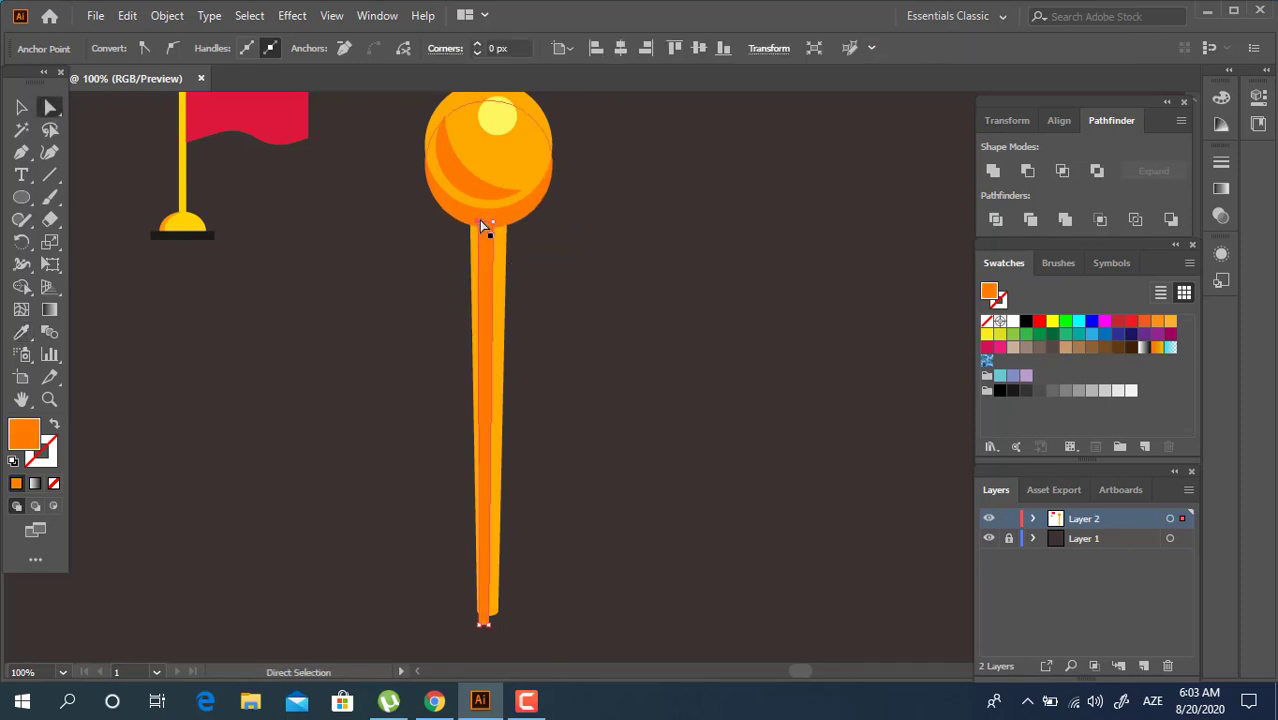
{"action": "left_click_drag", "start_coordinate": [479, 222], "coordinate": [472, 218]}
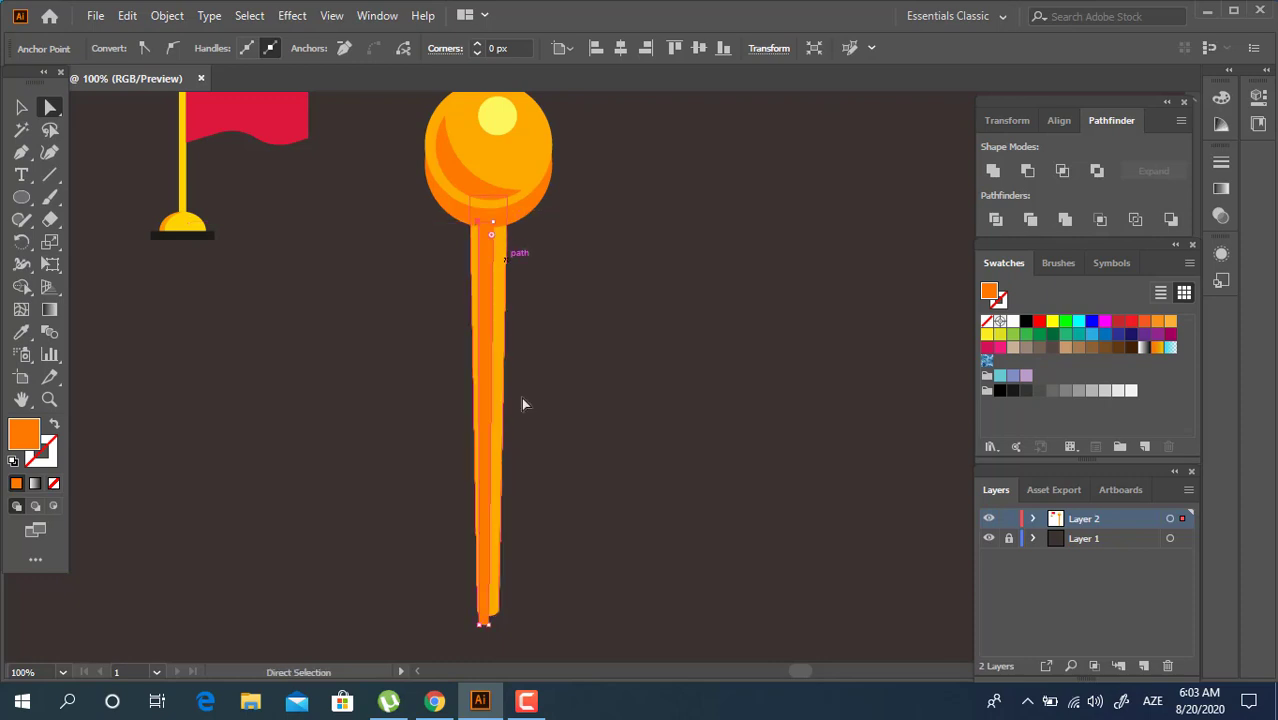
{"action": "left_click", "coordinate": [489, 630]}
{"action": "left_click", "coordinate": [499, 632]}
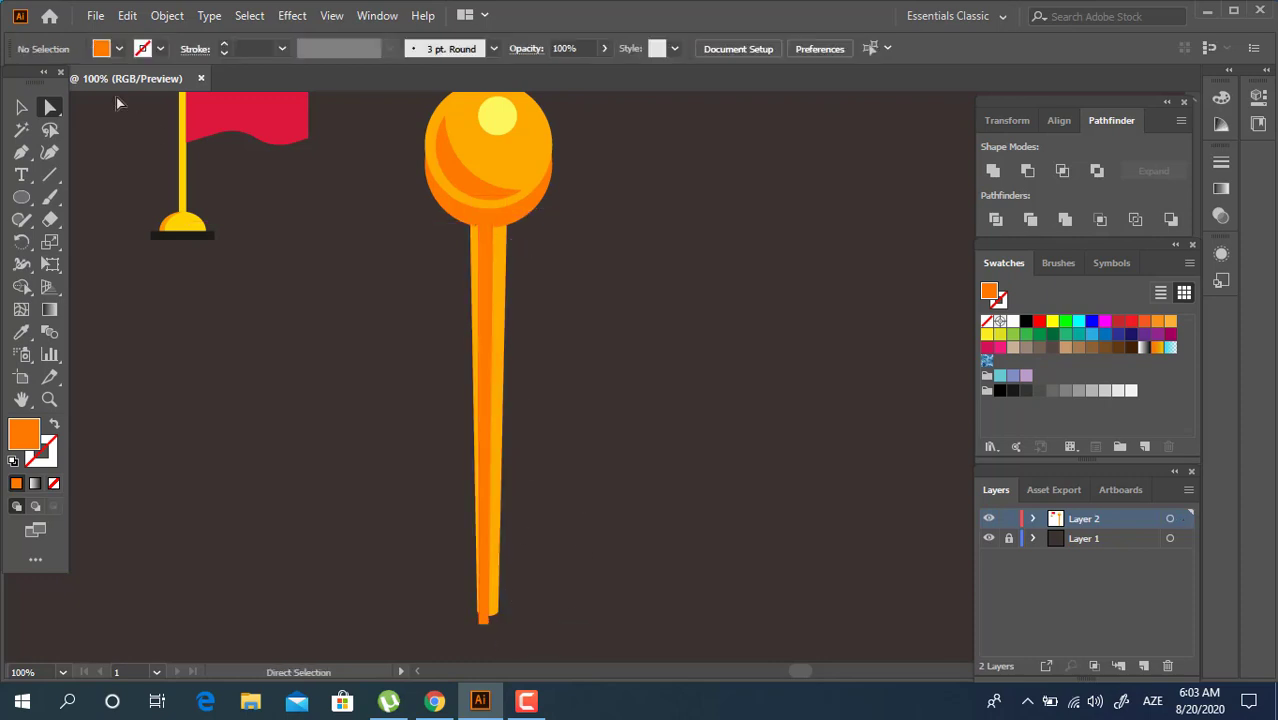
{"action": "left_click", "coordinate": [24, 107]}
{"action": "left_click_drag", "start_coordinate": [420, 245], "coordinate": [656, 415]}
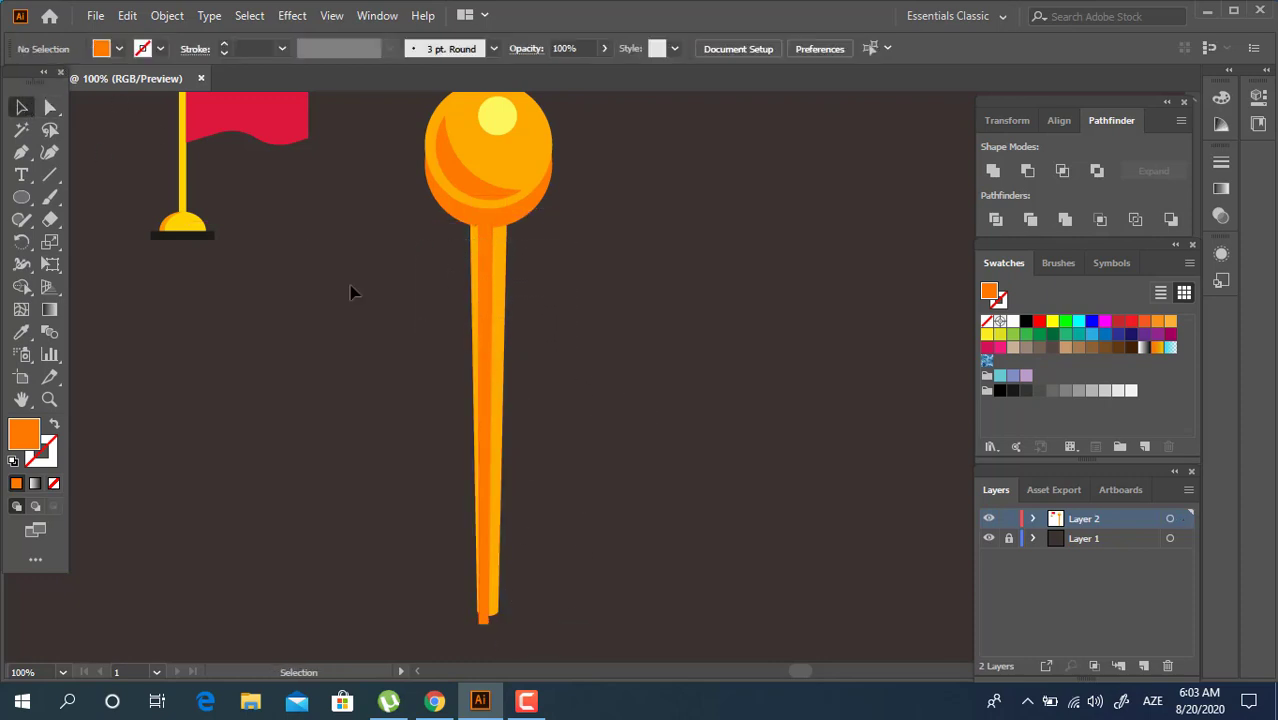
Draw a thin tapering highlight along the pole's right edge with the Pen tool and fill it with the ball's light yellow
{"action": "left_click", "coordinate": [21, 152]}
{"action": "left_click", "coordinate": [500, 222]}
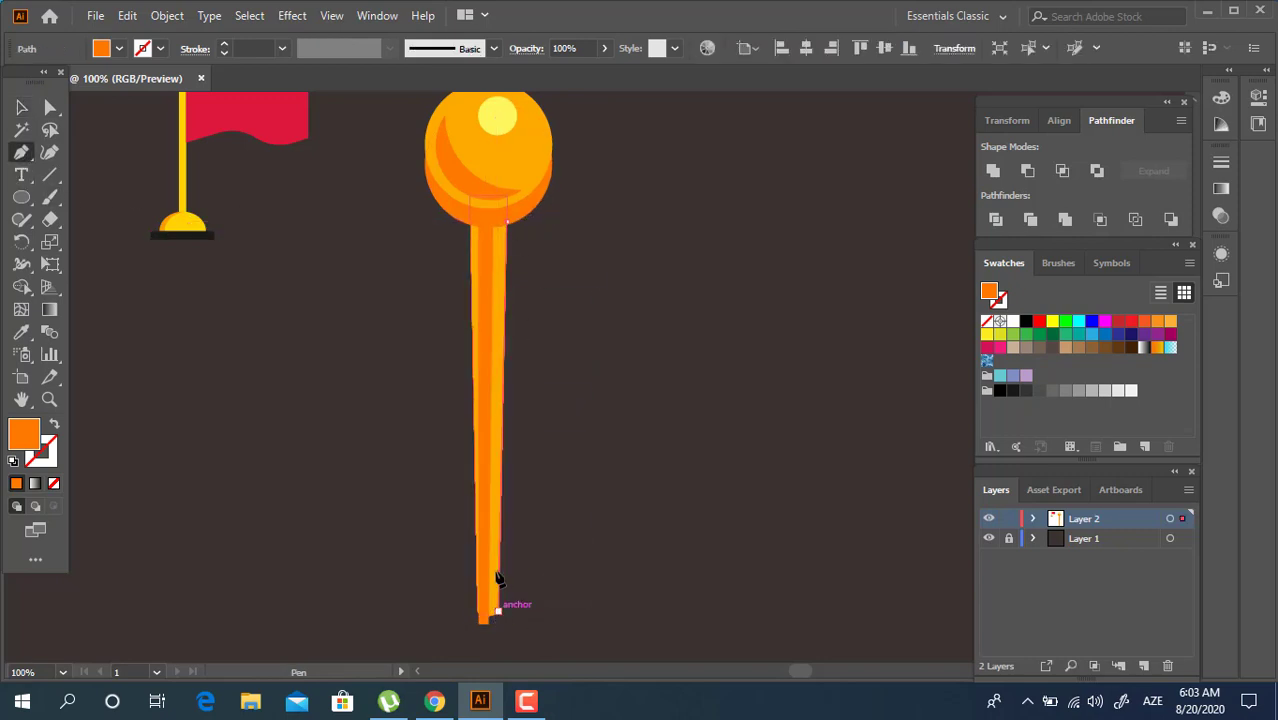
{"action": "left_click", "coordinate": [498, 610]}
{"action": "left_click", "coordinate": [503, 222]}
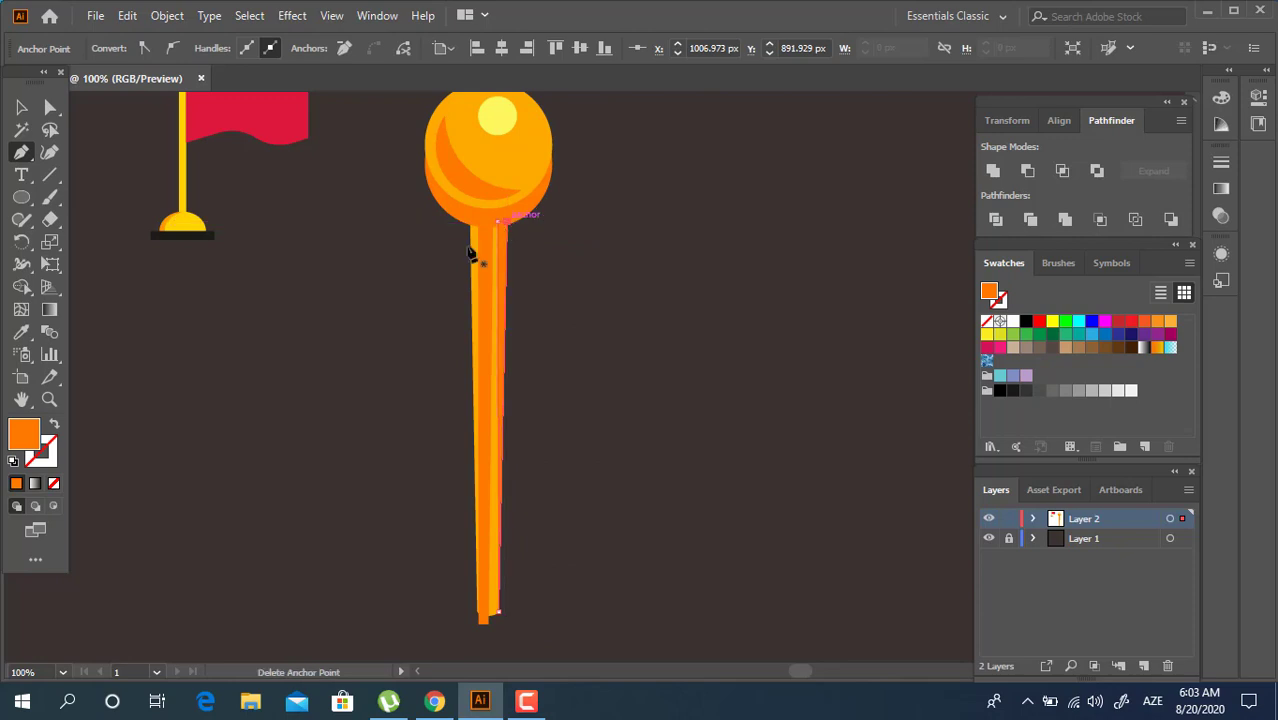
{"action": "left_click", "coordinate": [21, 331]}
{"action": "left_click", "coordinate": [487, 125]}
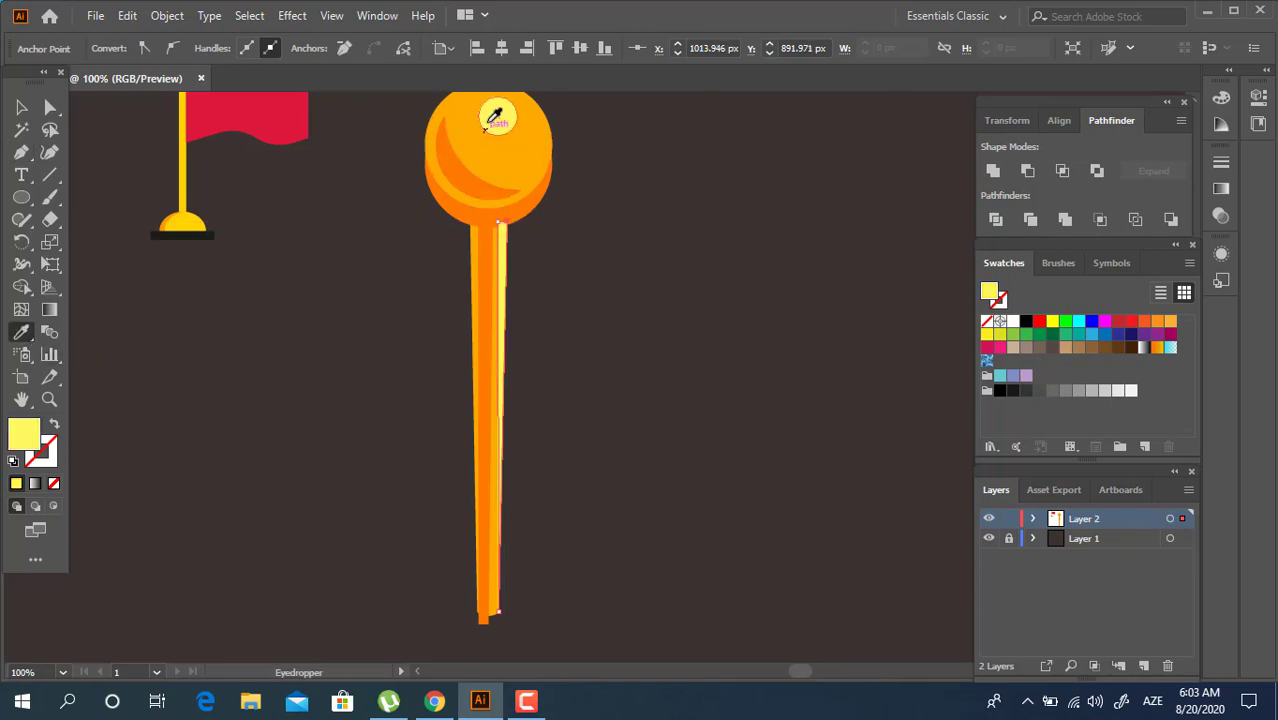
{"action": "left_click", "coordinate": [20, 107]}
{"action": "left_click", "coordinate": [675, 433]}
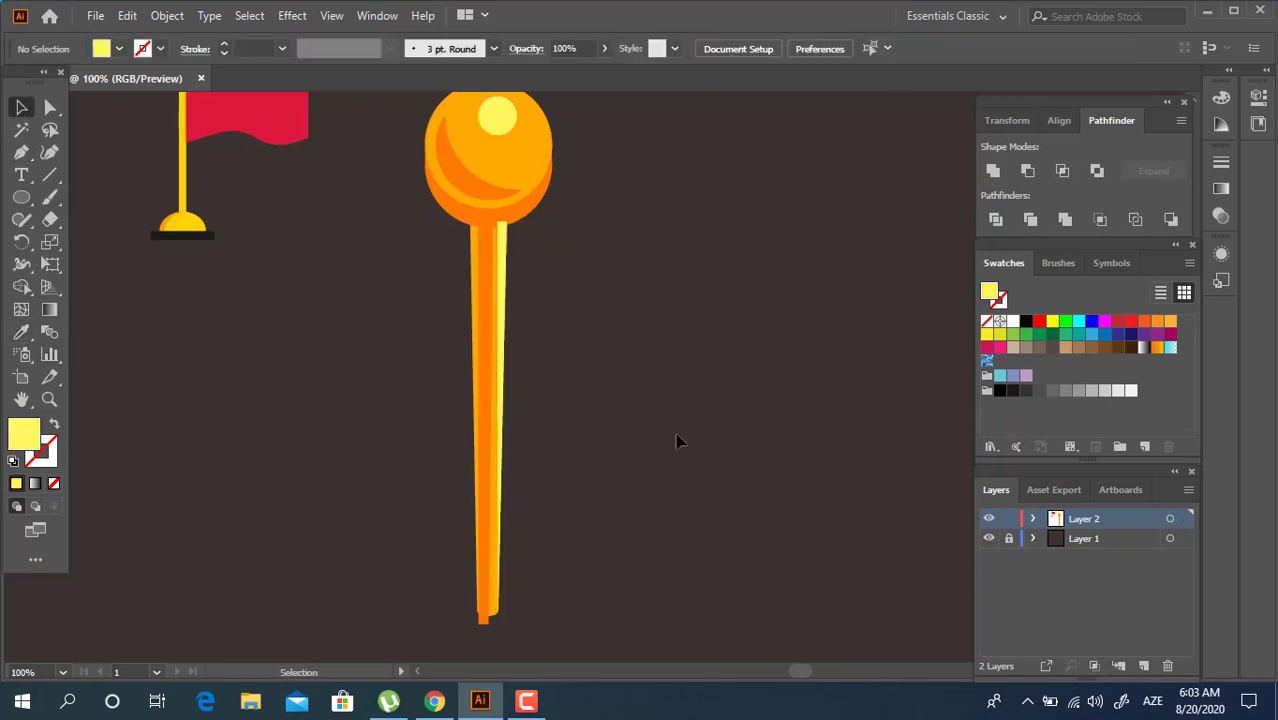
Divide the pole, its two strips and the lower dark-orange circle into separate pieces with Pathfinder, and ungroup them
{"action": "left_click_drag", "start_coordinate": [576, 597], "coordinate": [505, 279]}
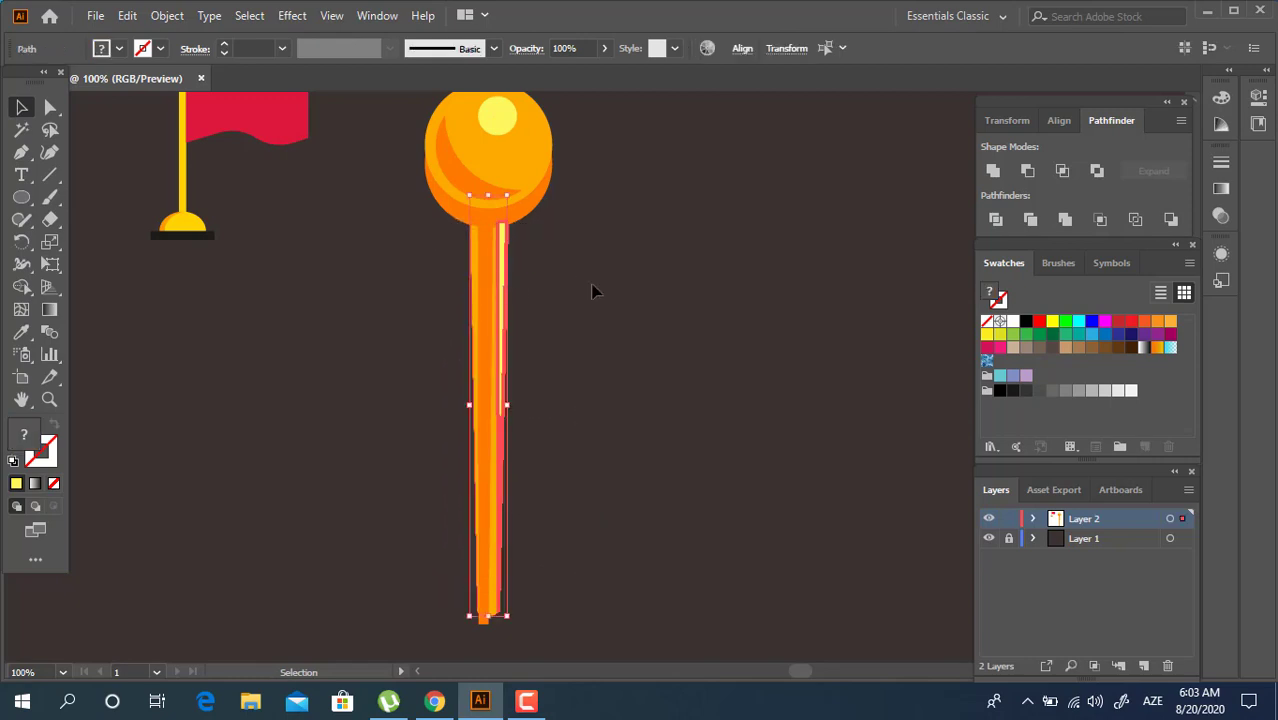
{"action": "left_click", "coordinate": [540, 278]}
{"action": "left_click", "coordinate": [503, 252]}
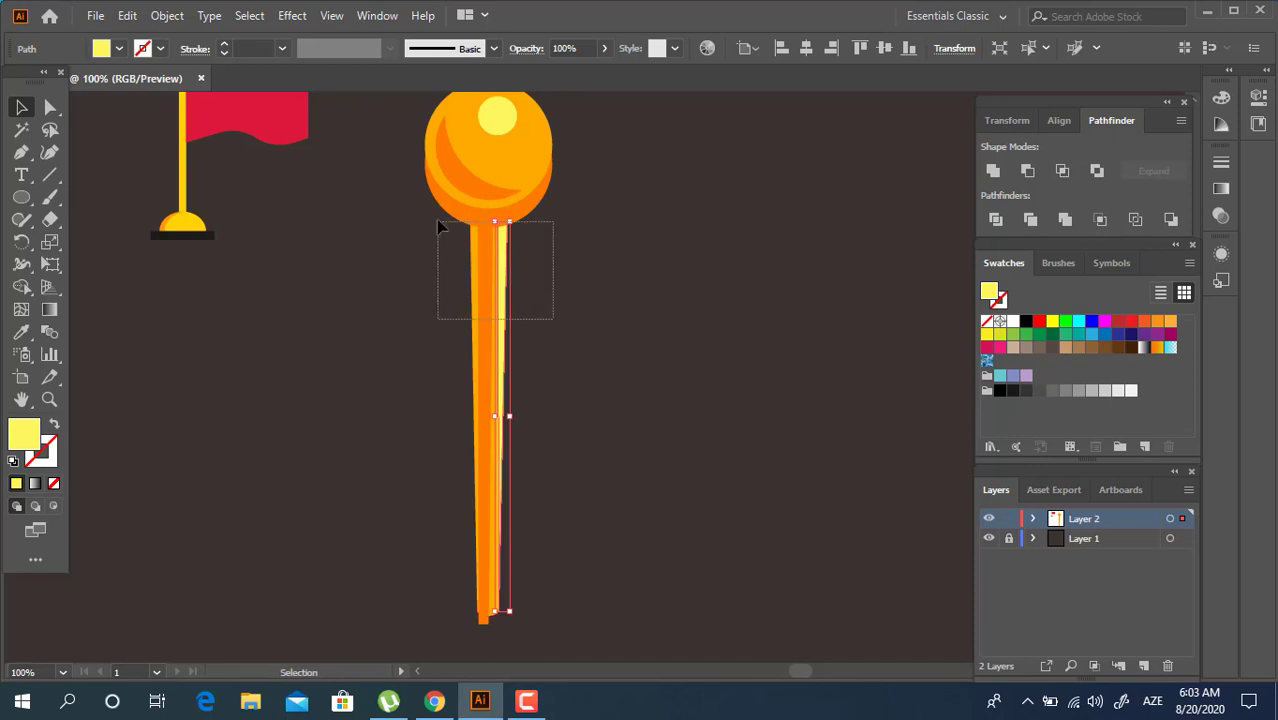
{"action": "left_click_drag", "start_coordinate": [438, 227], "coordinate": [438, 225]}
{"action": "left_click", "coordinate": [991, 227]}
{"action": "right_click", "coordinate": [521, 303]}
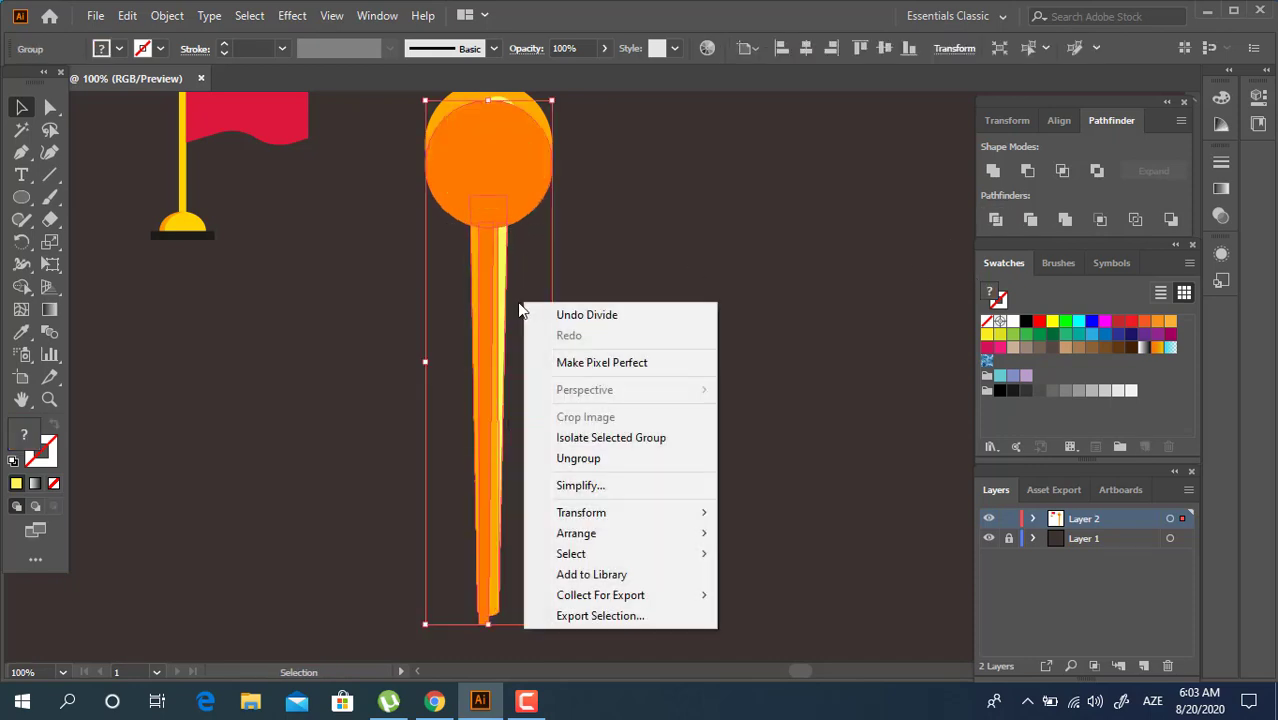
{"action": "left_click", "coordinate": [598, 458]}
{"action": "left_click", "coordinate": [559, 263]}
Delete the leftover dark-orange circle around the pole's top and the shadow strip's overhang below the pole
{"action": "left_click", "coordinate": [511, 110]}
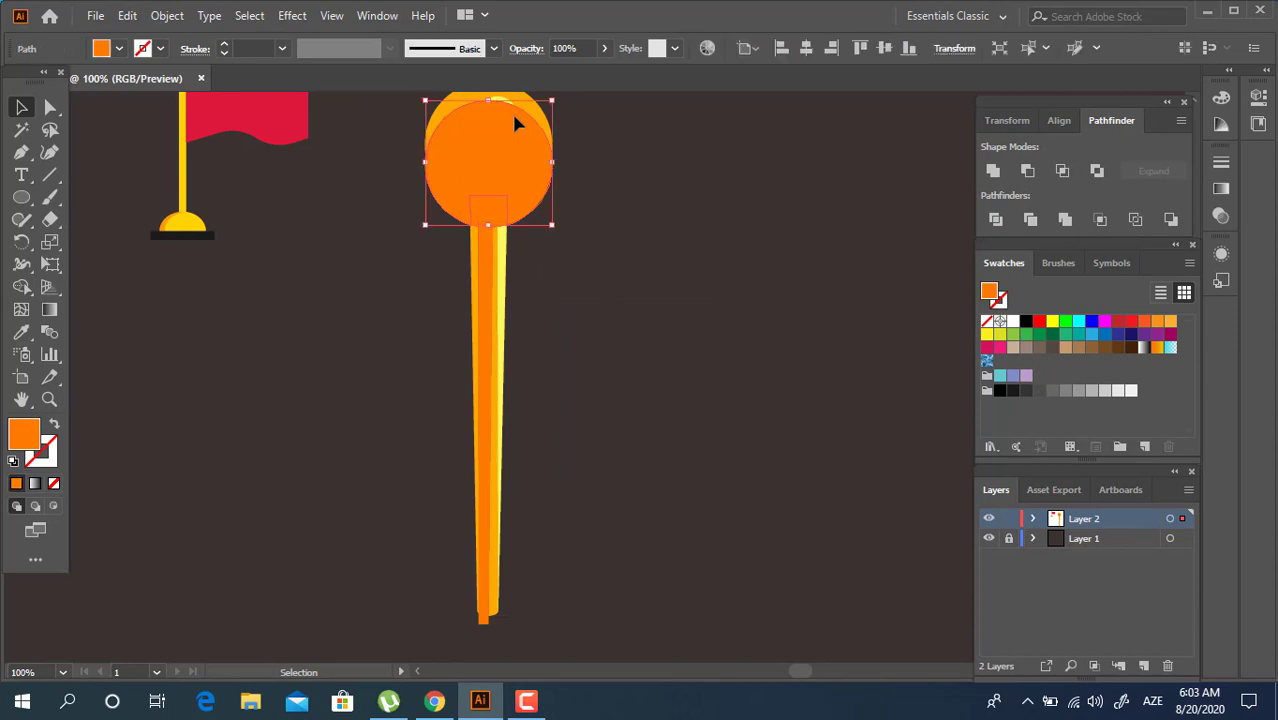
{"action": "key", "text": "Delete"}
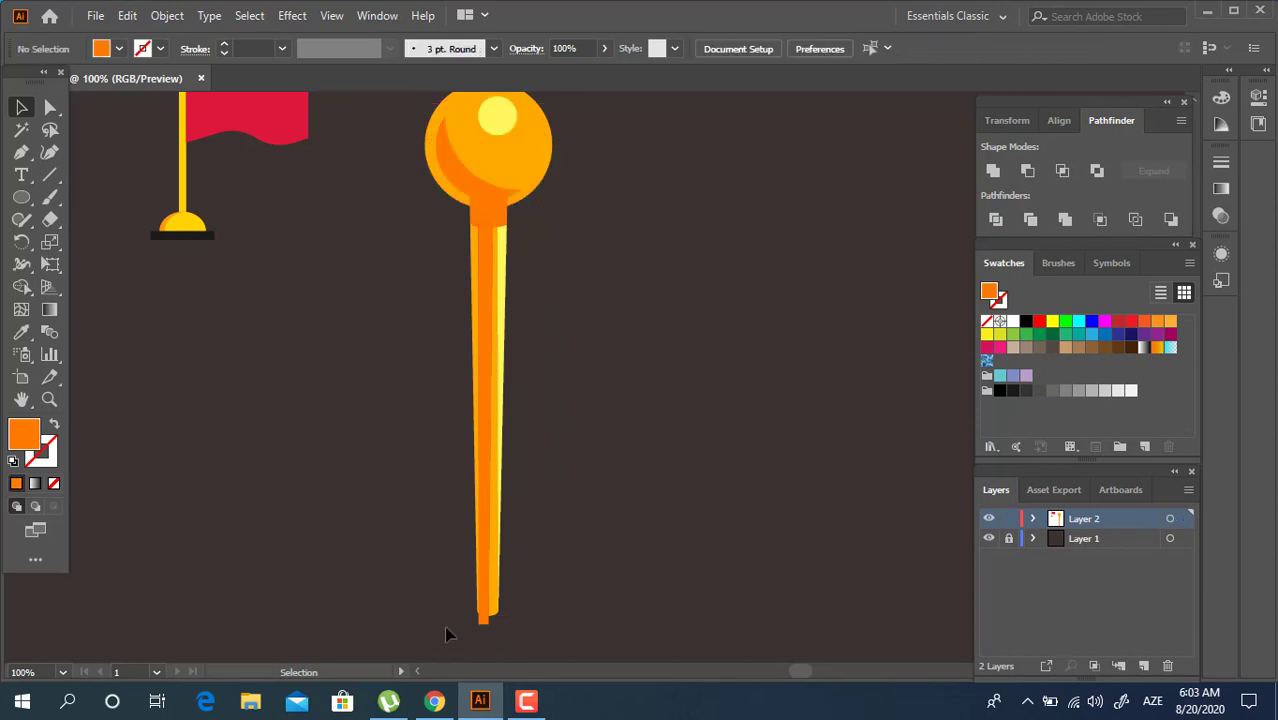
{"action": "left_click_drag", "start_coordinate": [567, 634], "coordinate": [350, 338]}
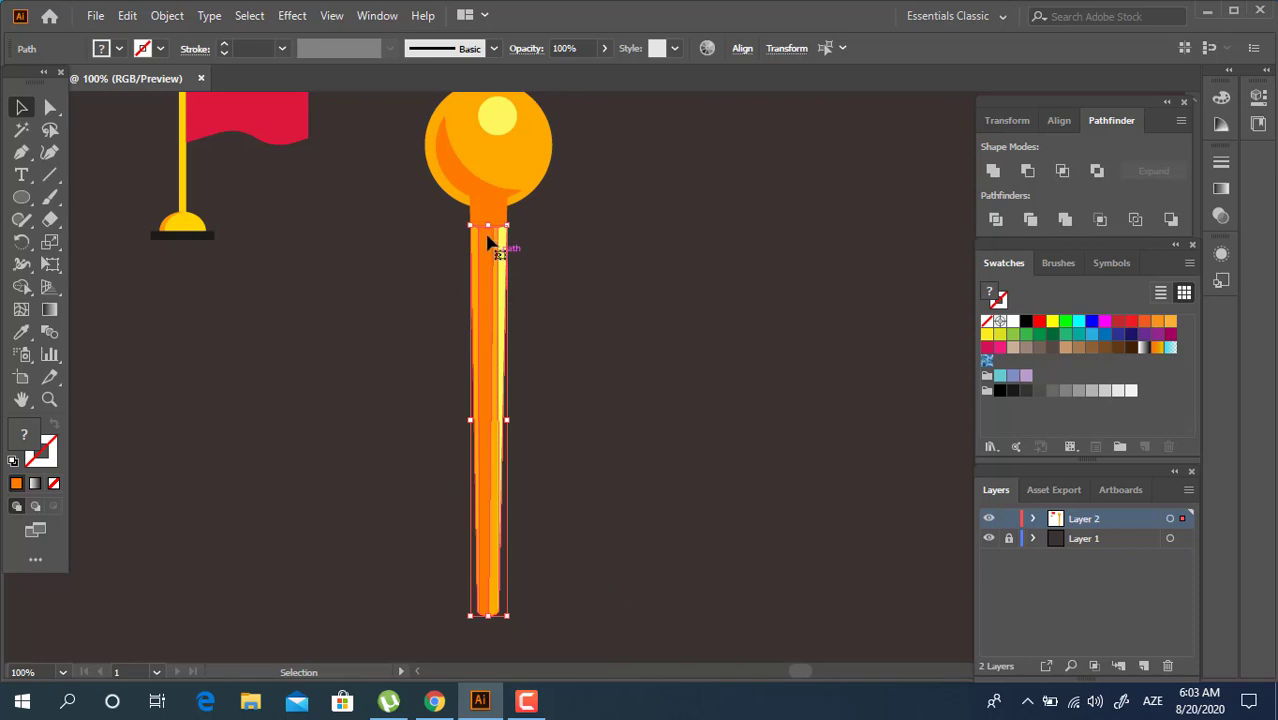
Group the pole's dark-orange shadow strip with the dark-orange pieces directly beneath the ball
{"action": "left_click", "coordinate": [513, 256]}
{"action": "left_click", "coordinate": [490, 245]}
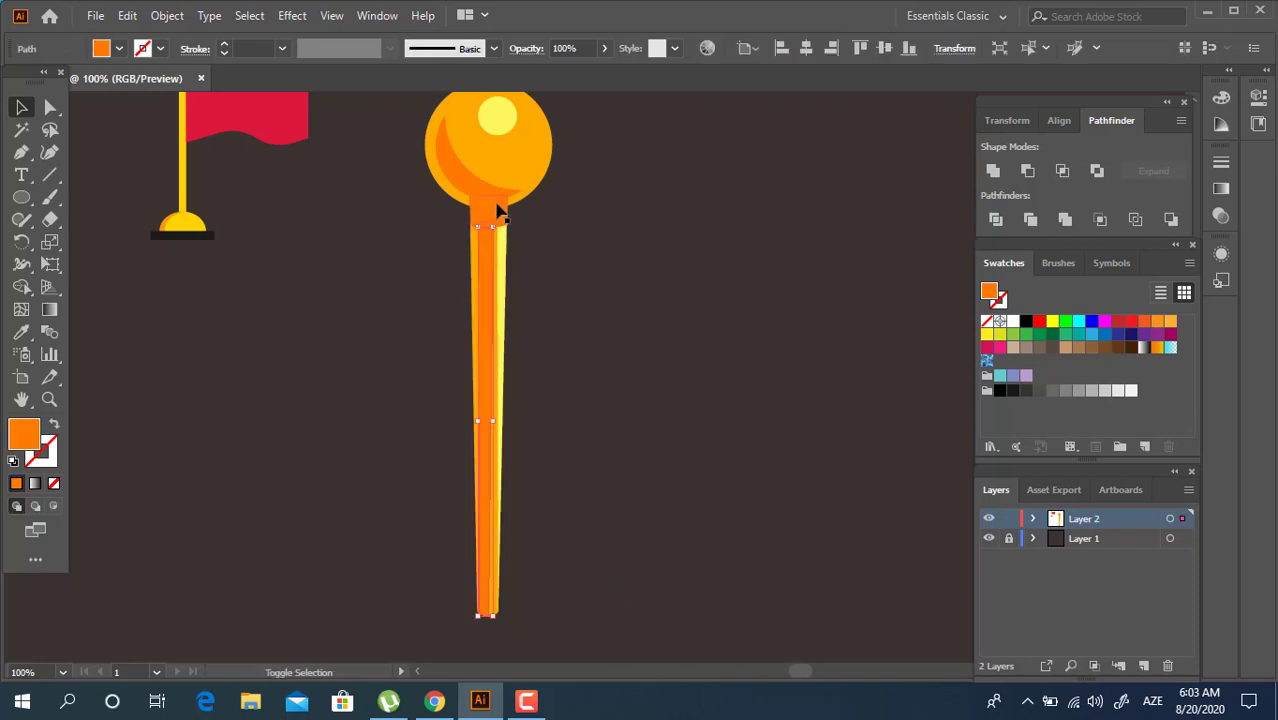
{"action": "left_click", "coordinate": [493, 224], "text": "shift"}
{"action": "left_click", "coordinate": [488, 222], "text": "shift"}
{"action": "left_click", "coordinate": [491, 214], "text": "shift"}
{"action": "key", "text": "ctrl+g"}
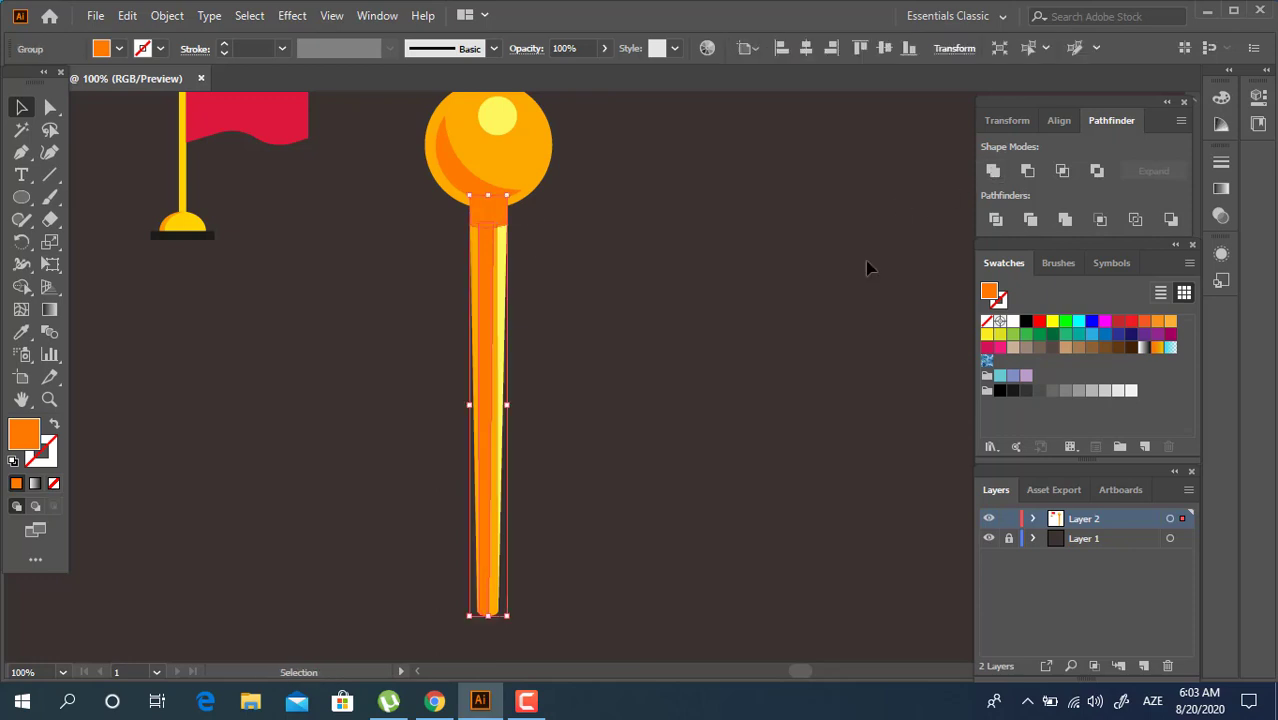
Merge the pole's dark-orange shadow strip and the dark-orange pieces beneath the ball into a single shape
{"action": "left_click", "coordinate": [526, 238]}
{"action": "left_click", "coordinate": [491, 262], "text": "shift"}
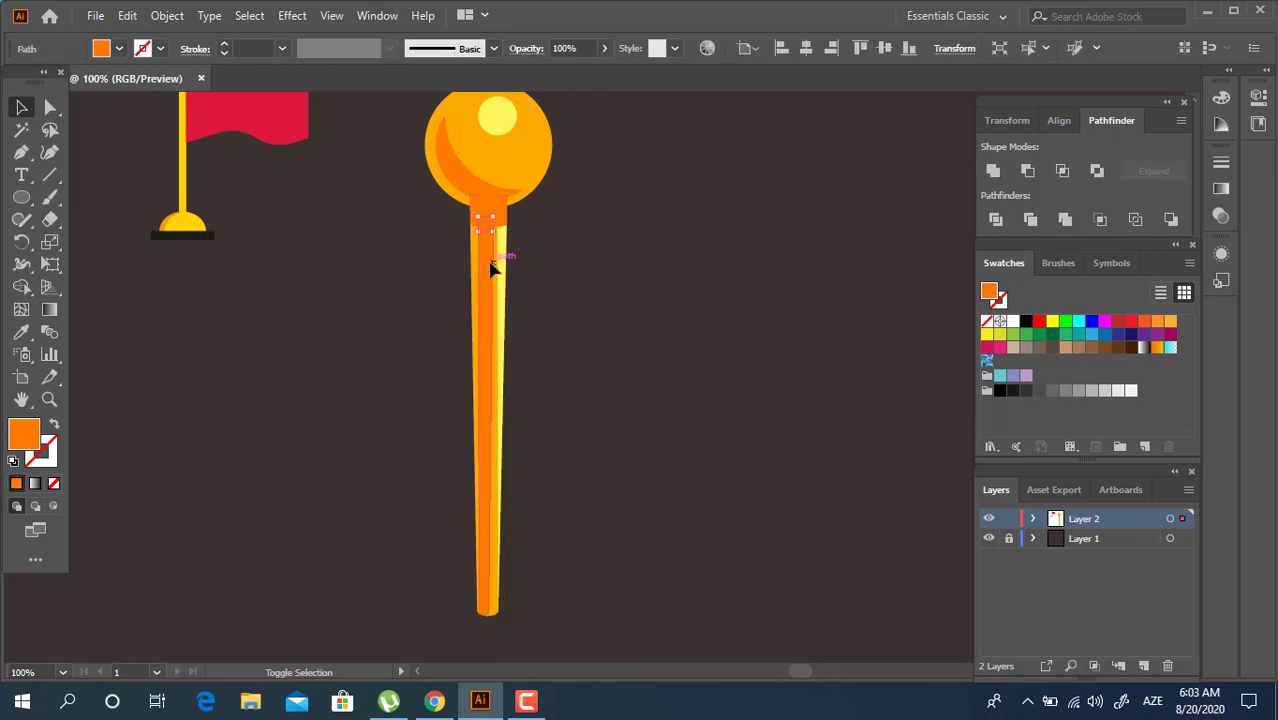
{"action": "left_click", "coordinate": [492, 258], "text": "shift"}
{"action": "left_click", "coordinate": [492, 220]}
{"action": "left_click", "coordinate": [505, 234], "text": "shift"}
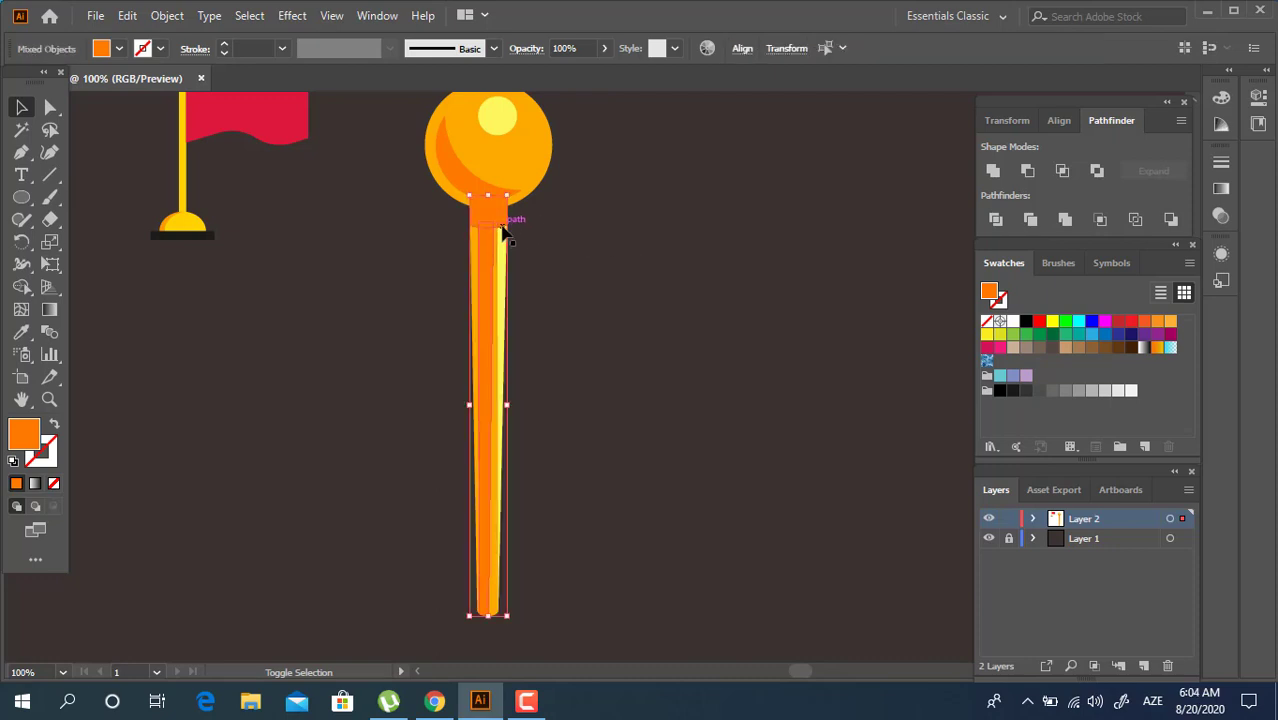
{"action": "left_click", "coordinate": [503, 230], "text": "shift"}
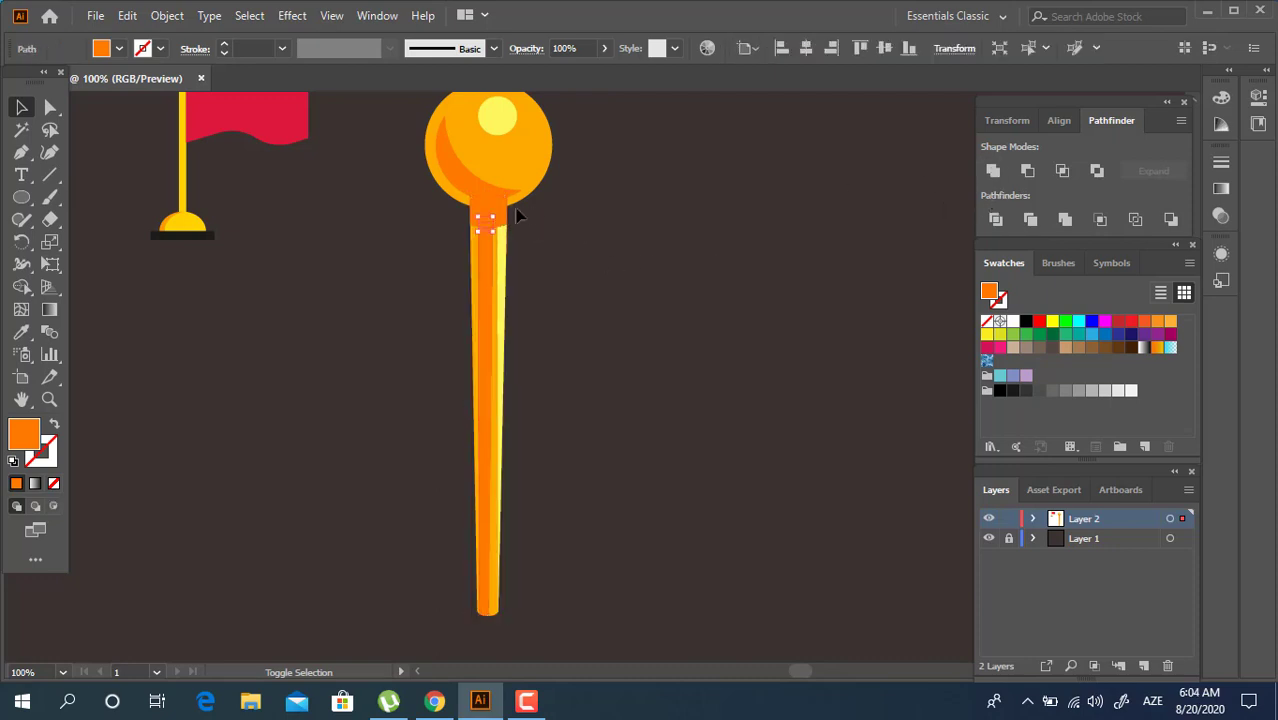
{"action": "left_click", "coordinate": [490, 260]}
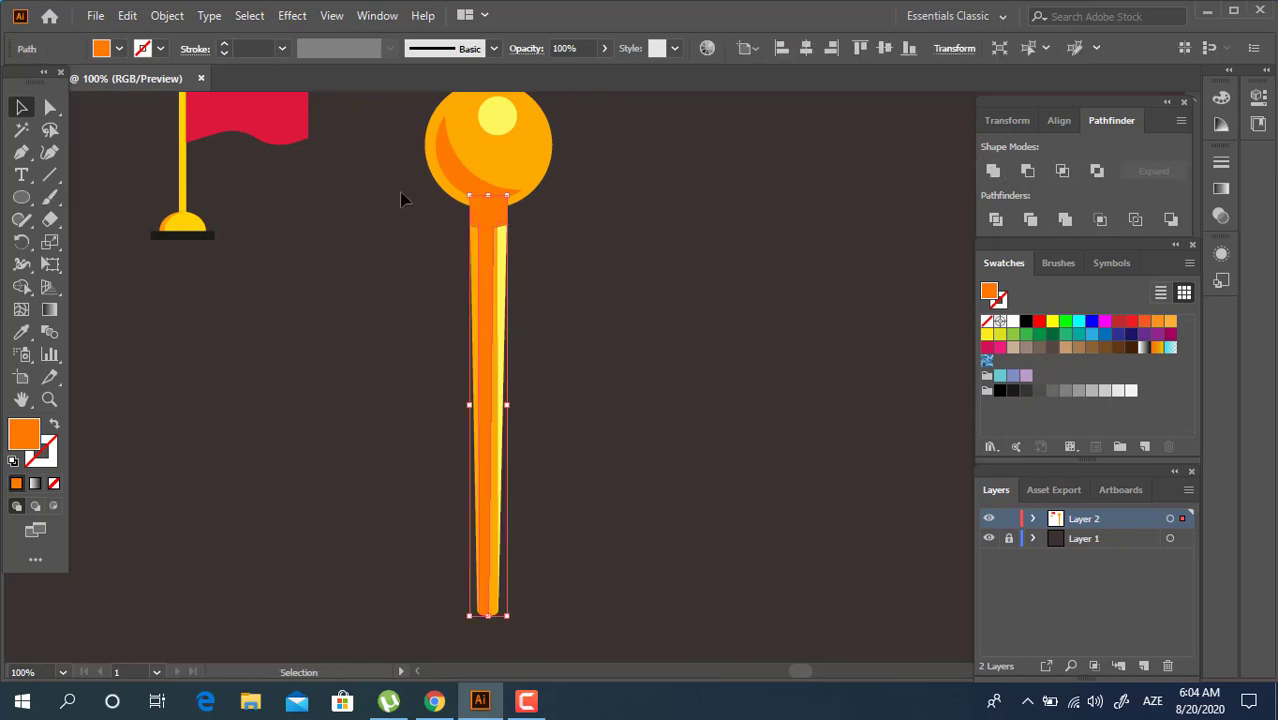
Round the dark-orange shape's inner corners where the vertical strip meets the band beneath the ball
{"action": "left_click", "coordinate": [51, 110]}
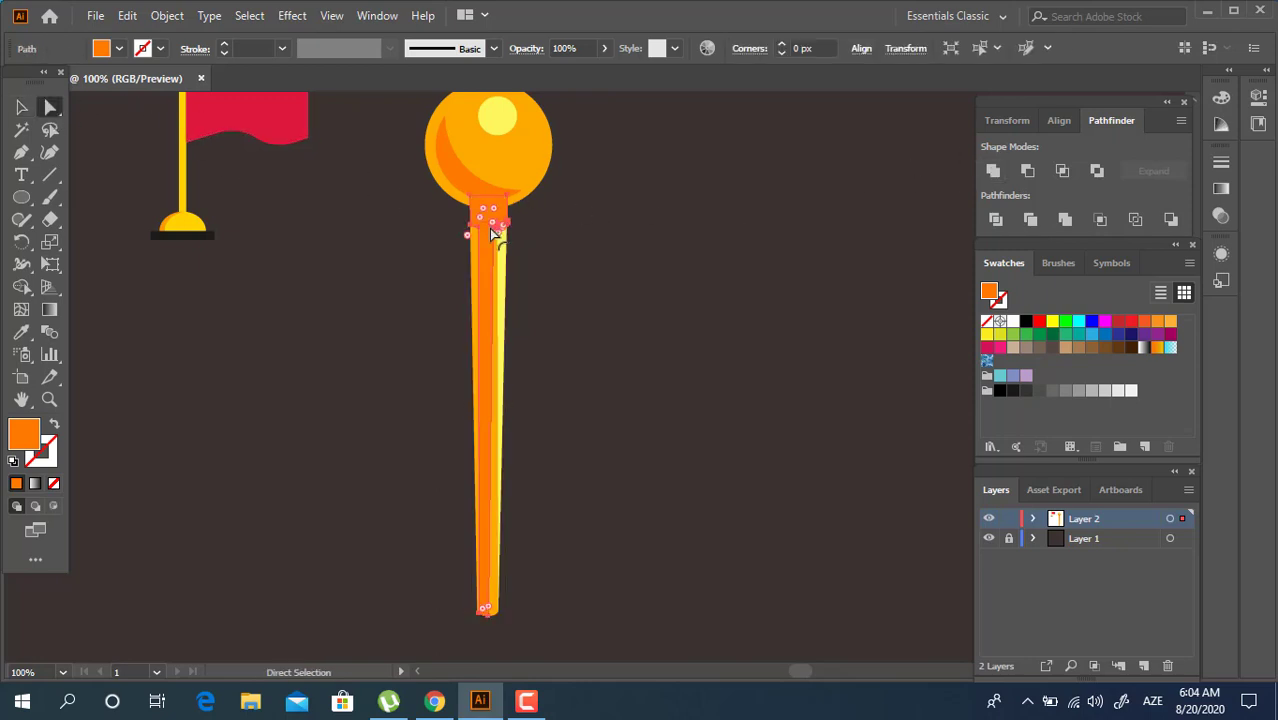
{"action": "left_click", "coordinate": [499, 231]}
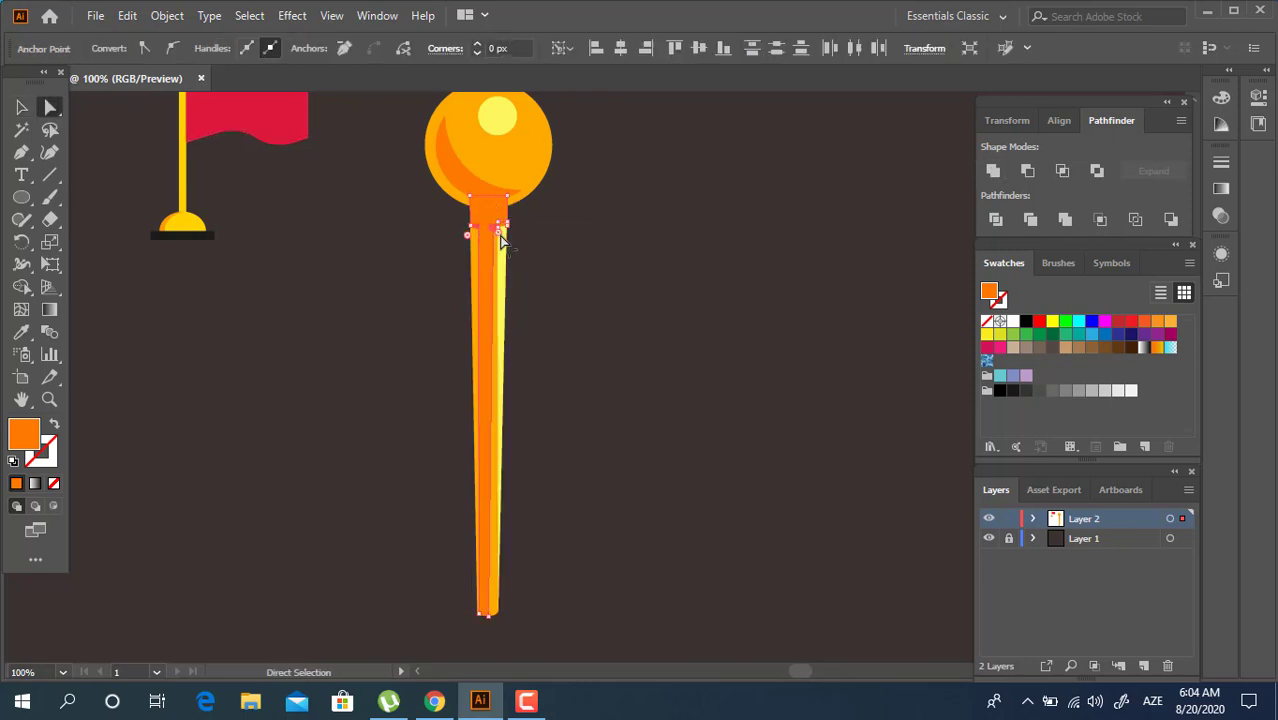
{"action": "left_click_drag", "start_coordinate": [501, 241], "coordinate": [506, 257]}
{"action": "left_click", "coordinate": [585, 290]}
{"action": "key", "text": "v"}
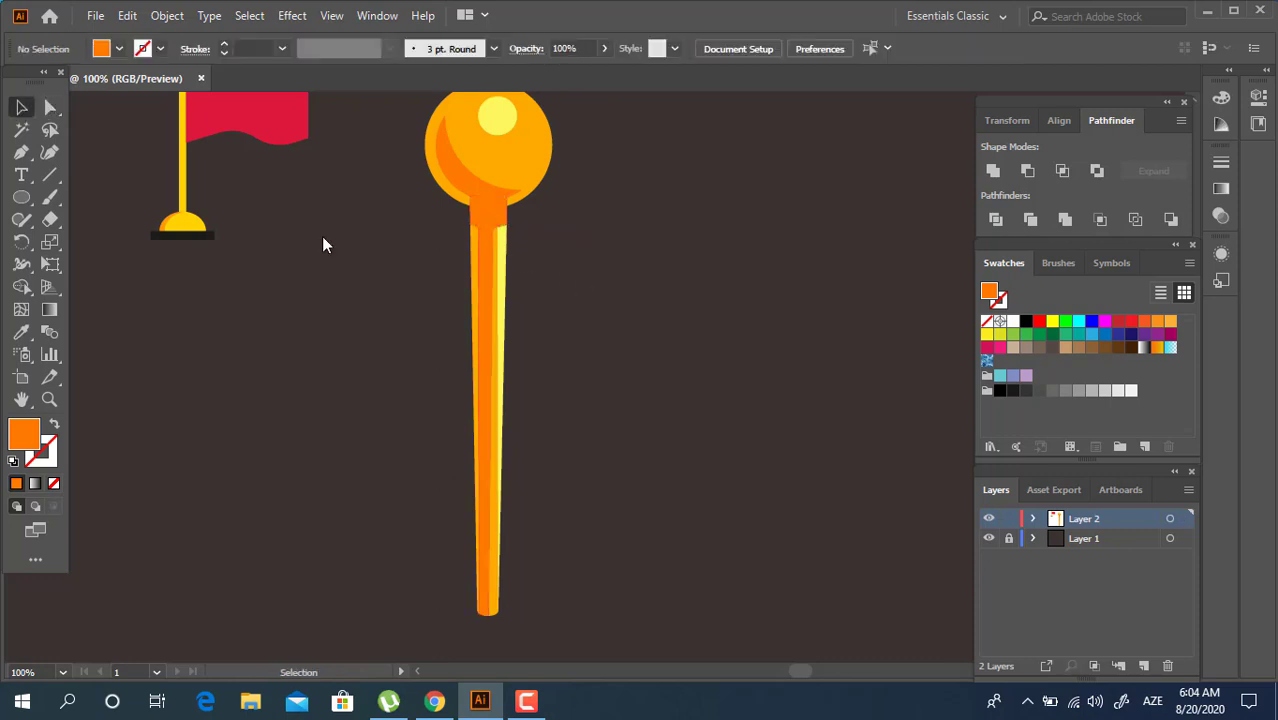
Group all pieces of the tapered pole, leaving the ball out
{"action": "left_click_drag", "start_coordinate": [708, 402], "coordinate": [394, 220]}
{"action": "right_click", "coordinate": [500, 285]}
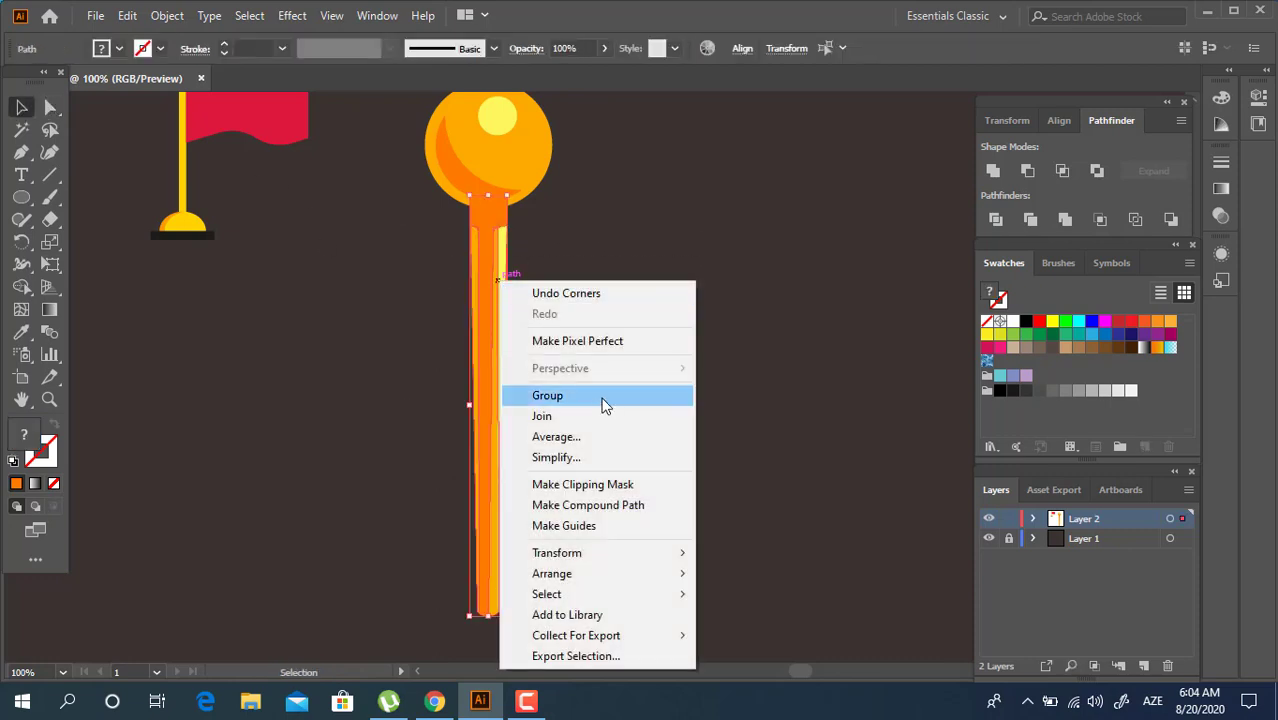
{"action": "left_click", "coordinate": [600, 403]}
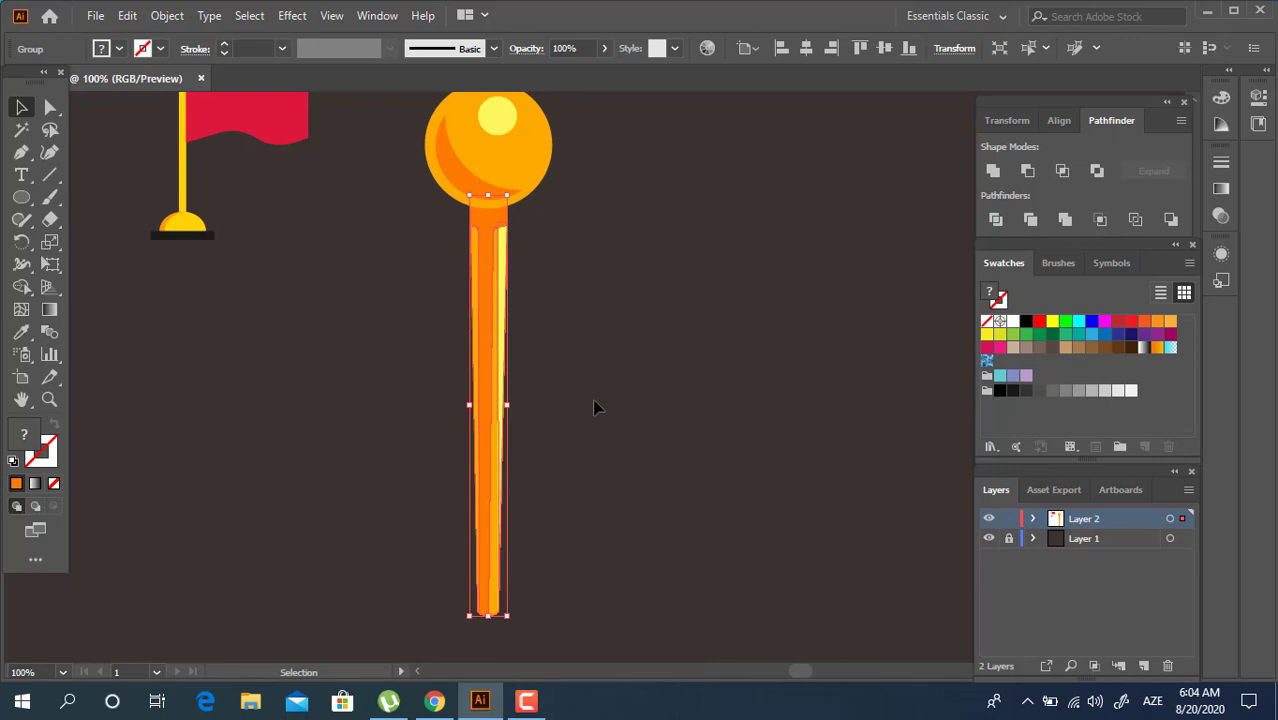
{"action": "left_click", "coordinate": [594, 407]}
Examine the shading on the ball and pole, both close up and beside the finished red flag
{"action": "key", "text": "z"}
{"action": "left_click", "coordinate": [541, 328], "text": "alt"}
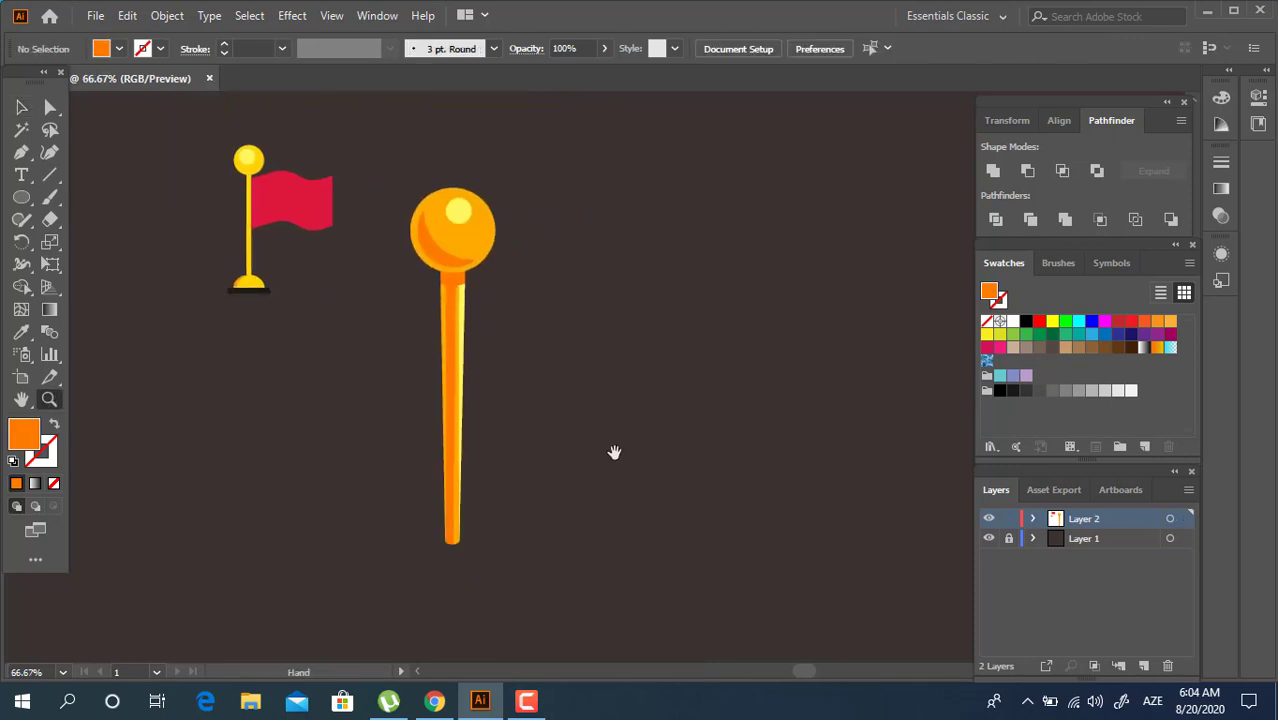
{"action": "left_click_drag", "start_coordinate": [615, 452], "coordinate": [585, 423]}
{"action": "left_click", "coordinate": [451, 260]}
{"action": "left_click", "coordinate": [449, 258]}
{"action": "left_click_drag", "start_coordinate": [725, 470], "coordinate": [354, 242]}
{"action": "left_click", "coordinate": [417, 304]}
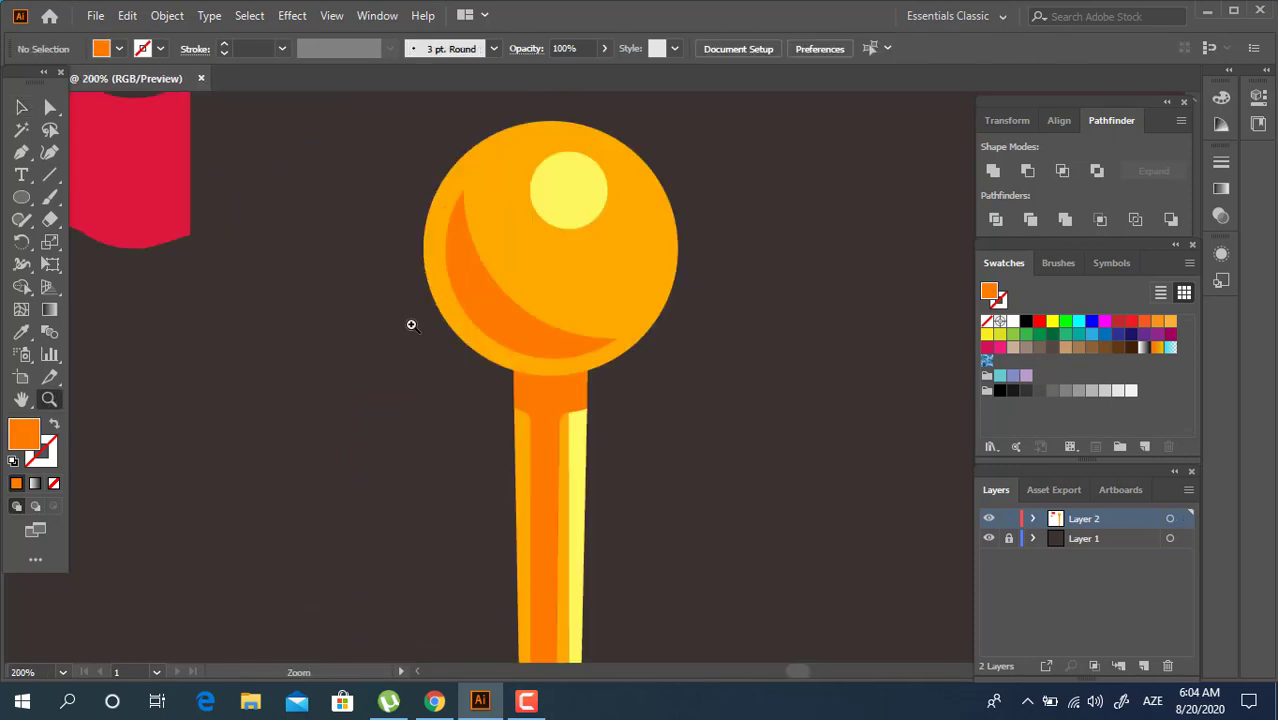
{"action": "left_click", "coordinate": [411, 325]}
{"action": "left_click_drag", "start_coordinate": [389, 465], "coordinate": [218, 400]}
{"action": "left_click", "coordinate": [597, 434], "text": "alt"}
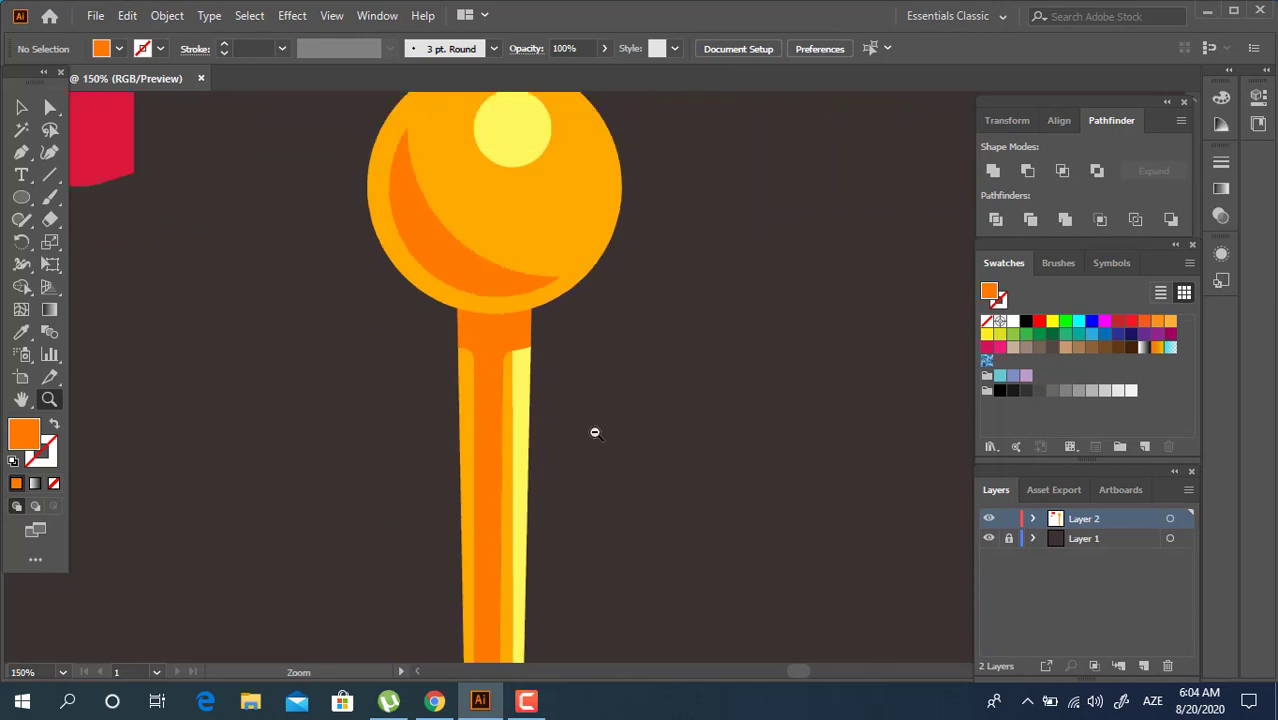
{"action": "left_click", "coordinate": [594, 434], "text": "alt"}
{"action": "left_click", "coordinate": [594, 434], "text": "alt"}
{"action": "left_click", "coordinate": [605, 445]}
{"action": "left_click_drag", "start_coordinate": [634, 466], "coordinate": [522, 394]}
{"action": "left_click", "coordinate": [580, 392], "text": "alt"}
{"action": "left_click", "coordinate": [580, 392], "text": "alt"}
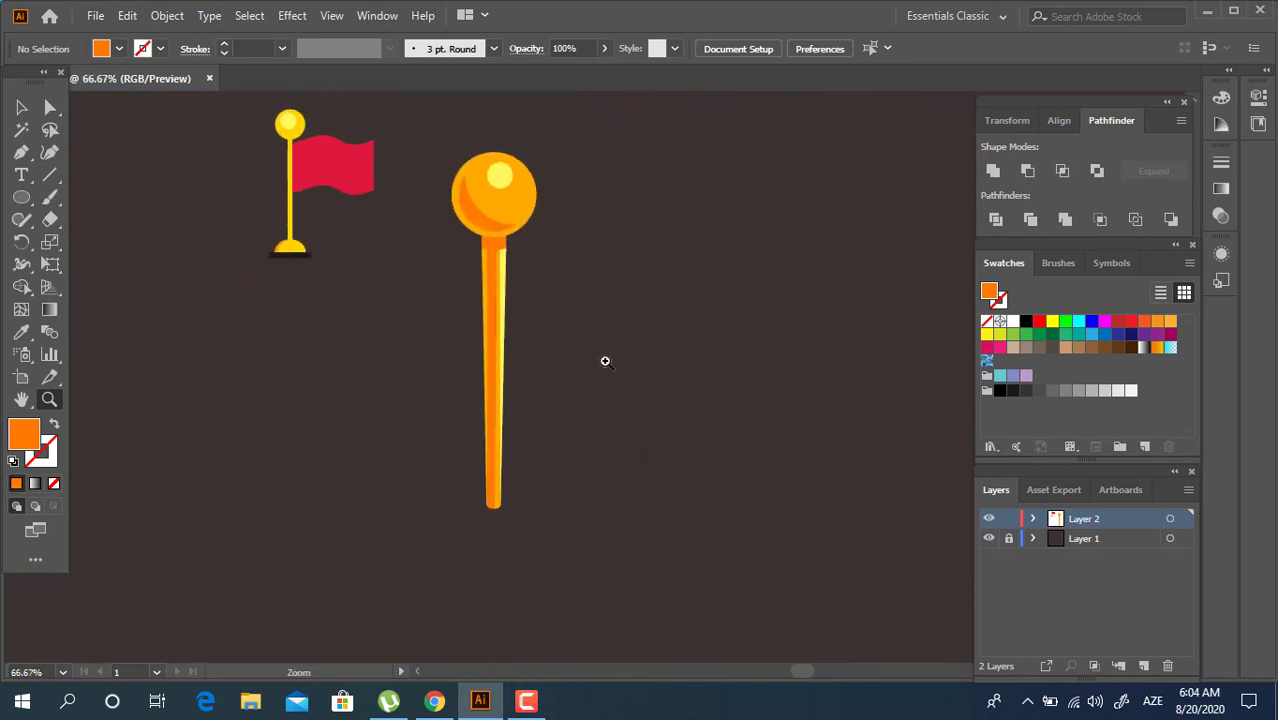
{"action": "left_click_drag", "start_coordinate": [602, 359], "coordinate": [527, 374]}
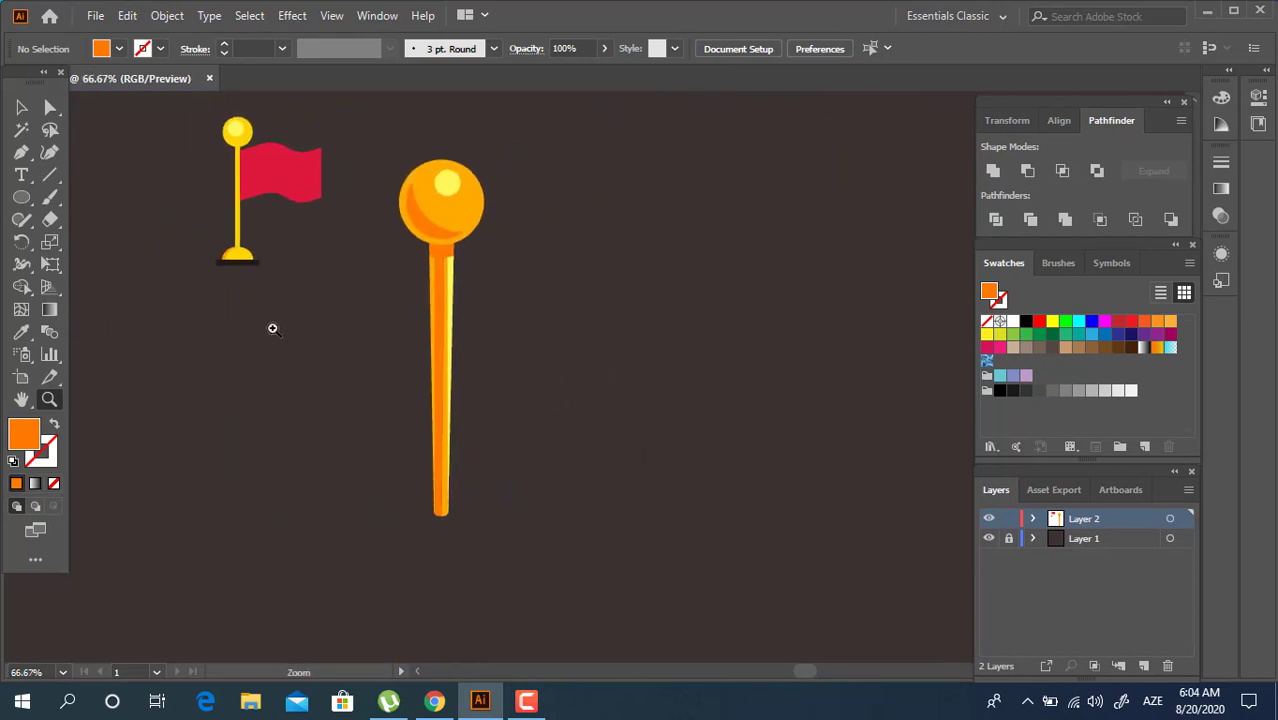
Draw a flat ellipse about 15 px tall across the pole below the ball and fill it with the flag's red
{"action": "left_click", "coordinate": [22, 196]}
{"action": "mouse_move", "coordinate": [418, 273]}
{"action": "left_mouse_down"}
{"action": "mouse_move", "coordinate": [470, 289]}
{"action": "mouse_move", "coordinate": [312, 231]}
{"action": "left_mouse_up"}
{"action": "key", "text": "z"}
{"action": "left_click", "coordinate": [470, 295]}
{"action": "left_click", "coordinate": [467, 293]}
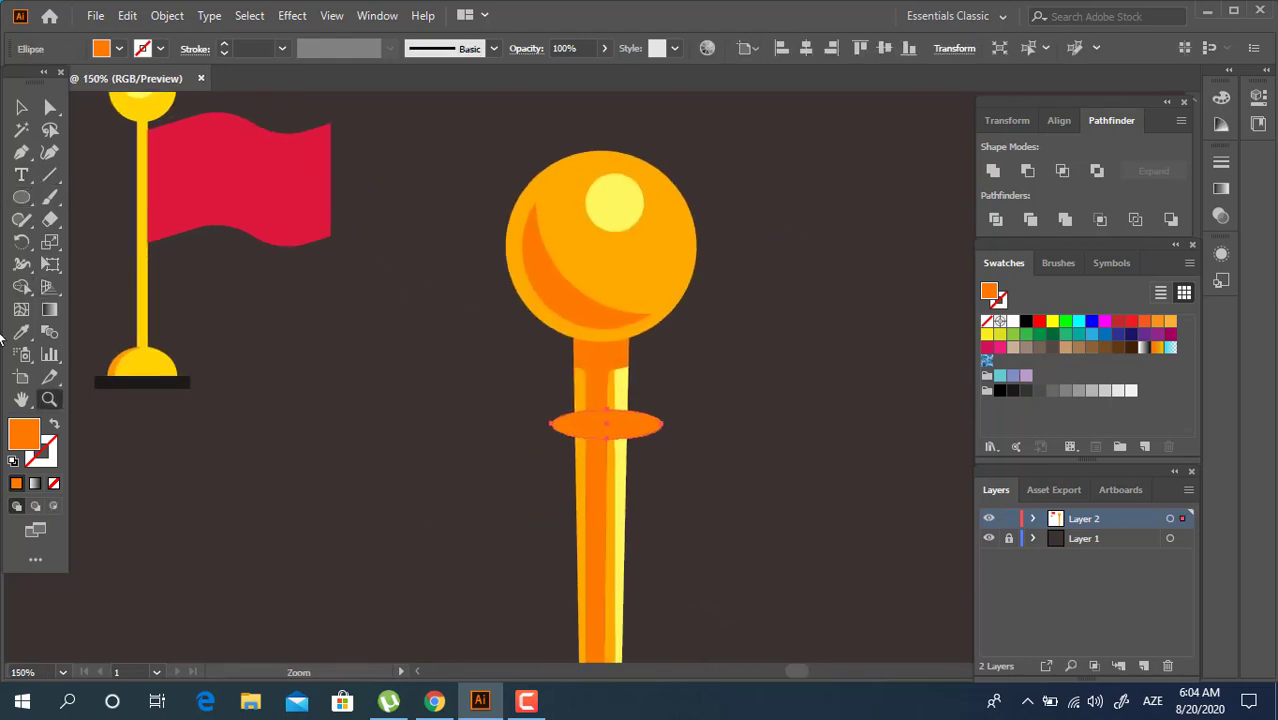
{"action": "left_click", "coordinate": [30, 331]}
{"action": "left_click", "coordinate": [240, 180]}
{"action": "left_click", "coordinate": [729, 497]}
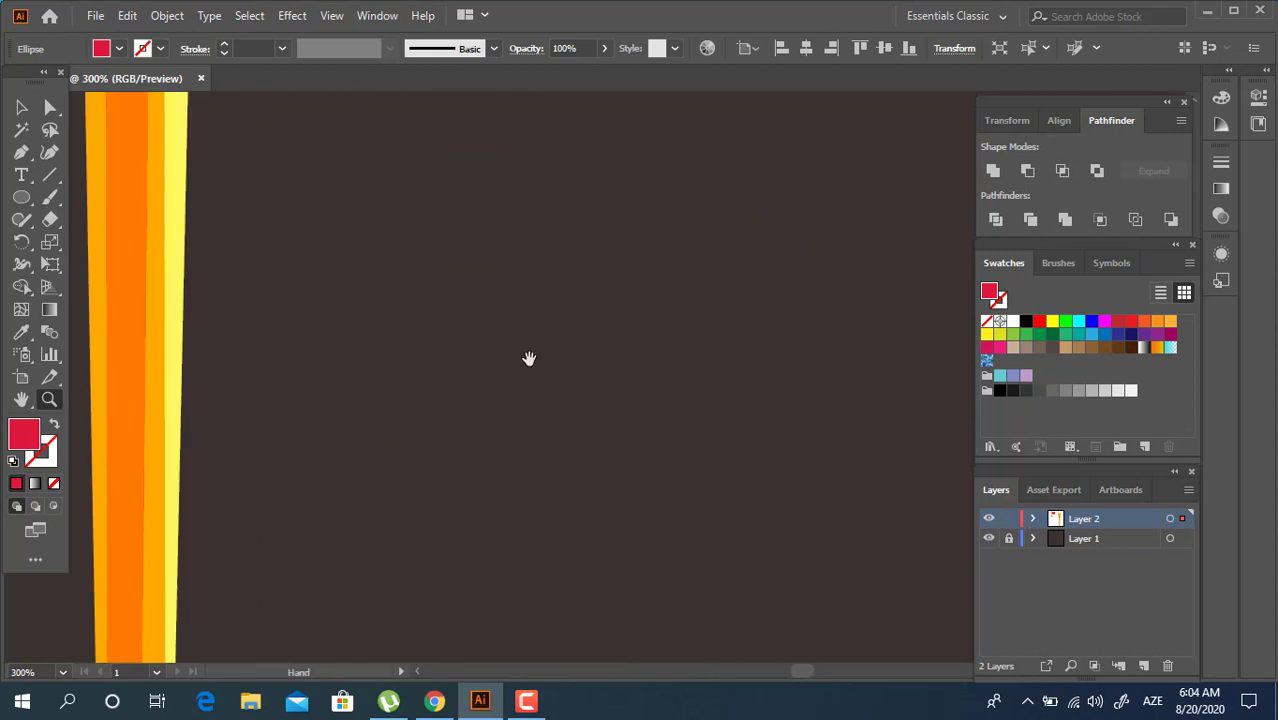
Align the red ellipse, pole and ball on their horizontal centres
{"action": "left_click", "coordinate": [20, 108]}
{"action": "left_click_drag", "start_coordinate": [680, 428], "coordinate": [340, 130]}
{"action": "left_click", "coordinate": [742, 50]}
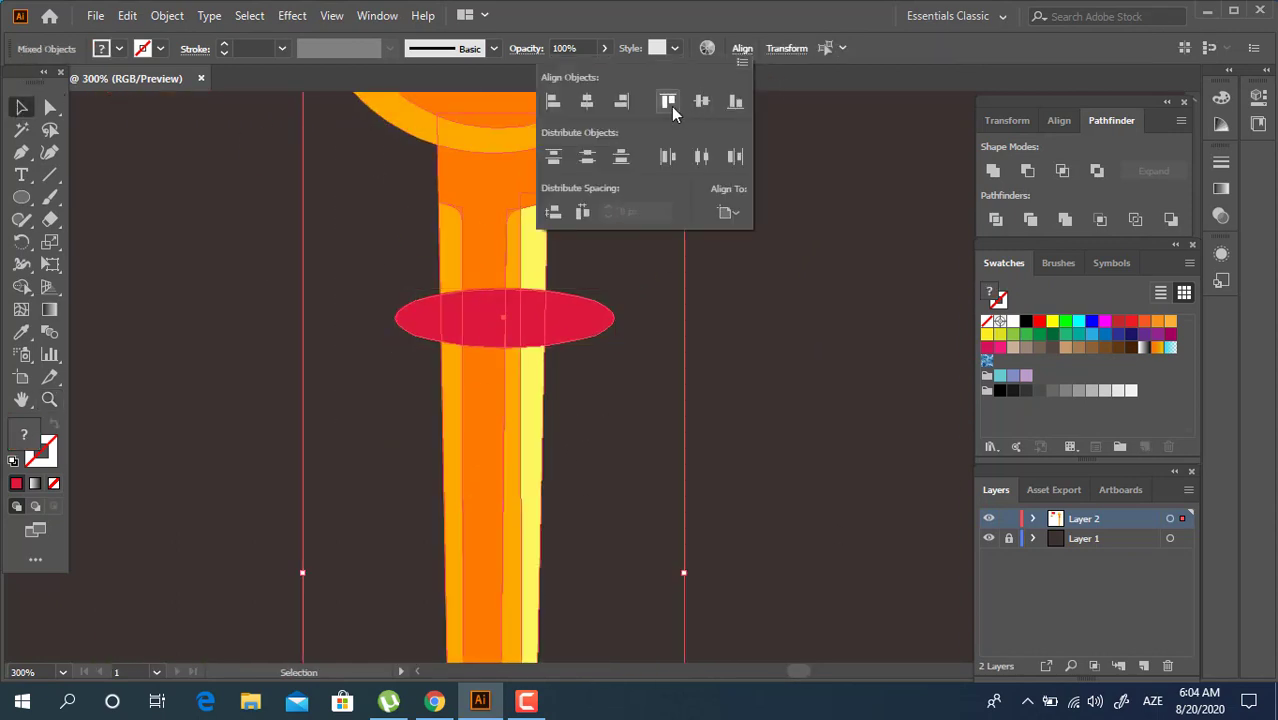
{"action": "left_click", "coordinate": [588, 101]}
{"action": "left_click", "coordinate": [693, 400]}
Place a copy of the ellipse slightly above it, narrowed to the pole's width, and narrow the original a little on both sides
{"action": "key", "text": "z"}
{"action": "left_click", "coordinate": [593, 369]}
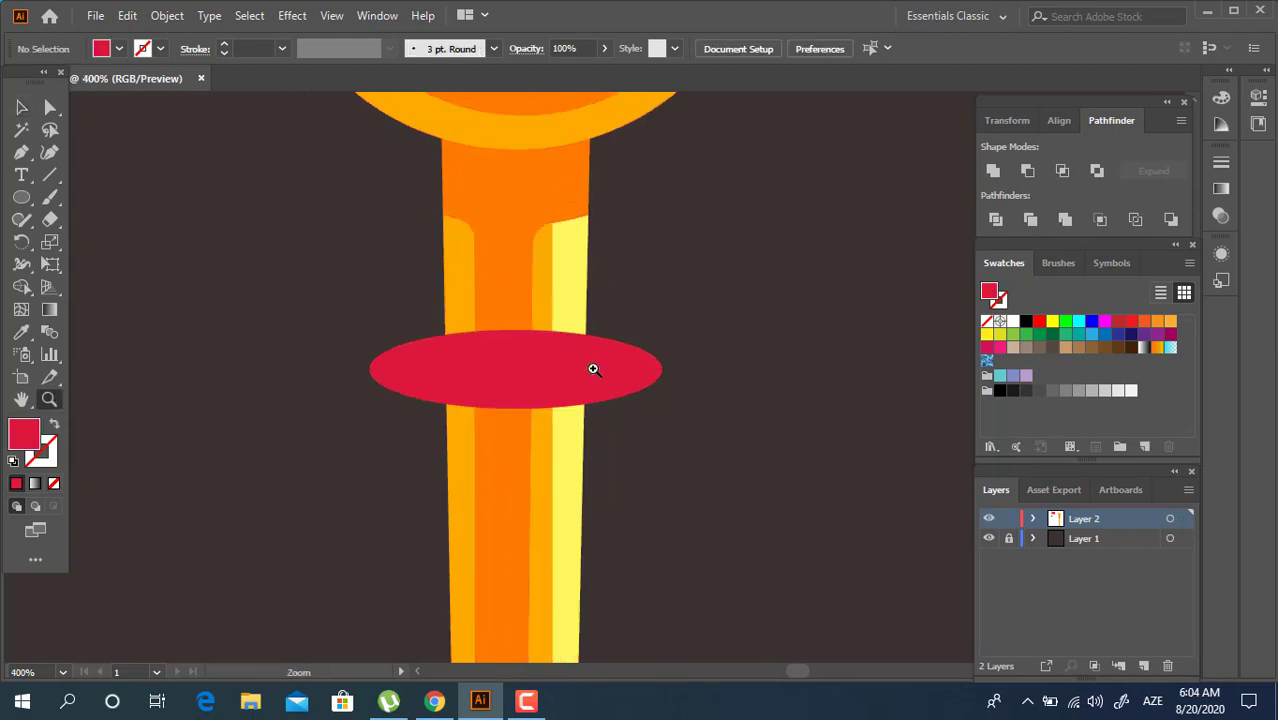
{"action": "scroll", "coordinate": [570, 390], "scroll_direction": "down", "scroll_amount": 1}
{"action": "left_click", "coordinate": [528, 372]}
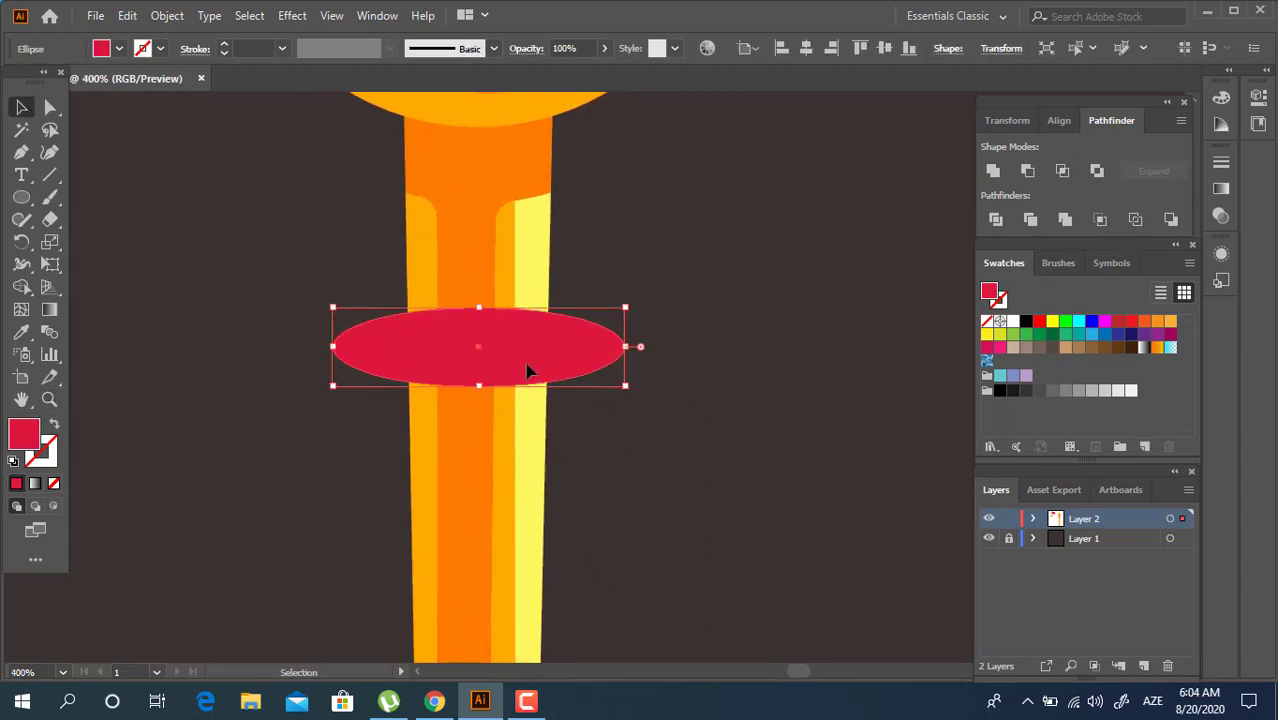
{"action": "left_click_drag", "start_coordinate": [528, 368], "coordinate": [550, 325]}
{"action": "left_click_drag", "start_coordinate": [632, 315], "coordinate": [552, 317]}
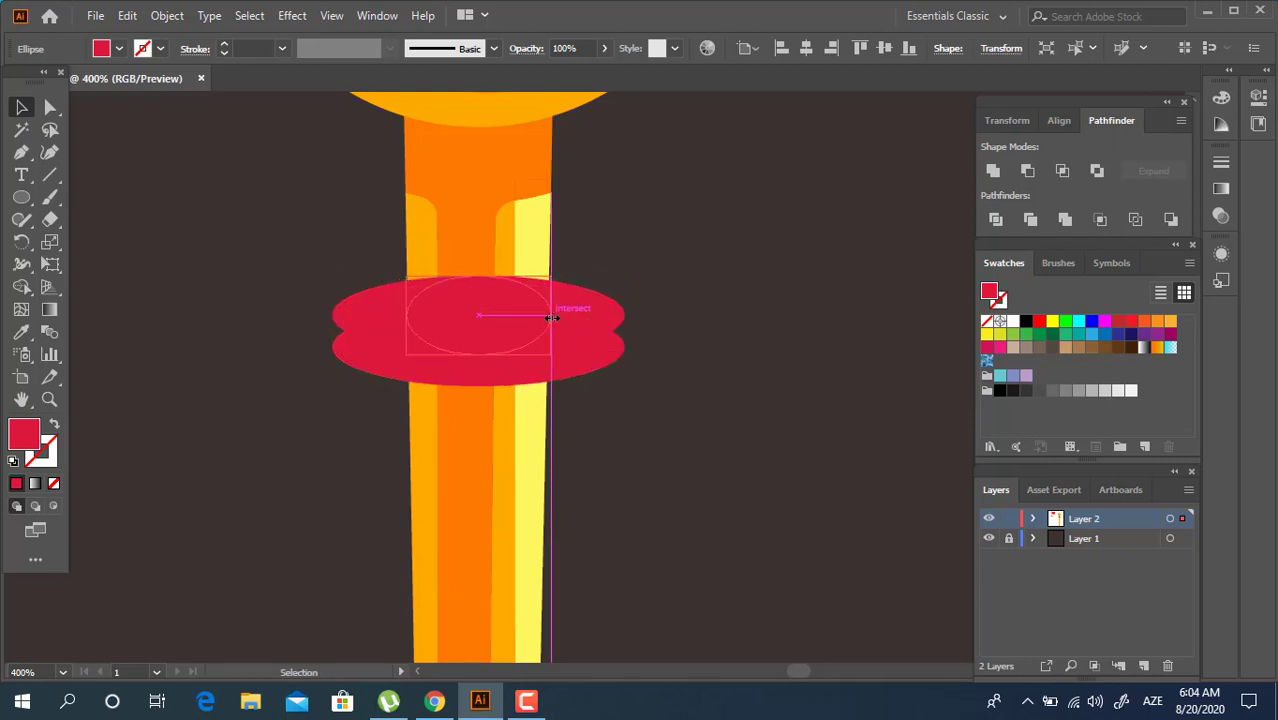
{"action": "left_click", "coordinate": [596, 347]}
{"action": "left_click_drag", "start_coordinate": [624, 347], "coordinate": [600, 346]}
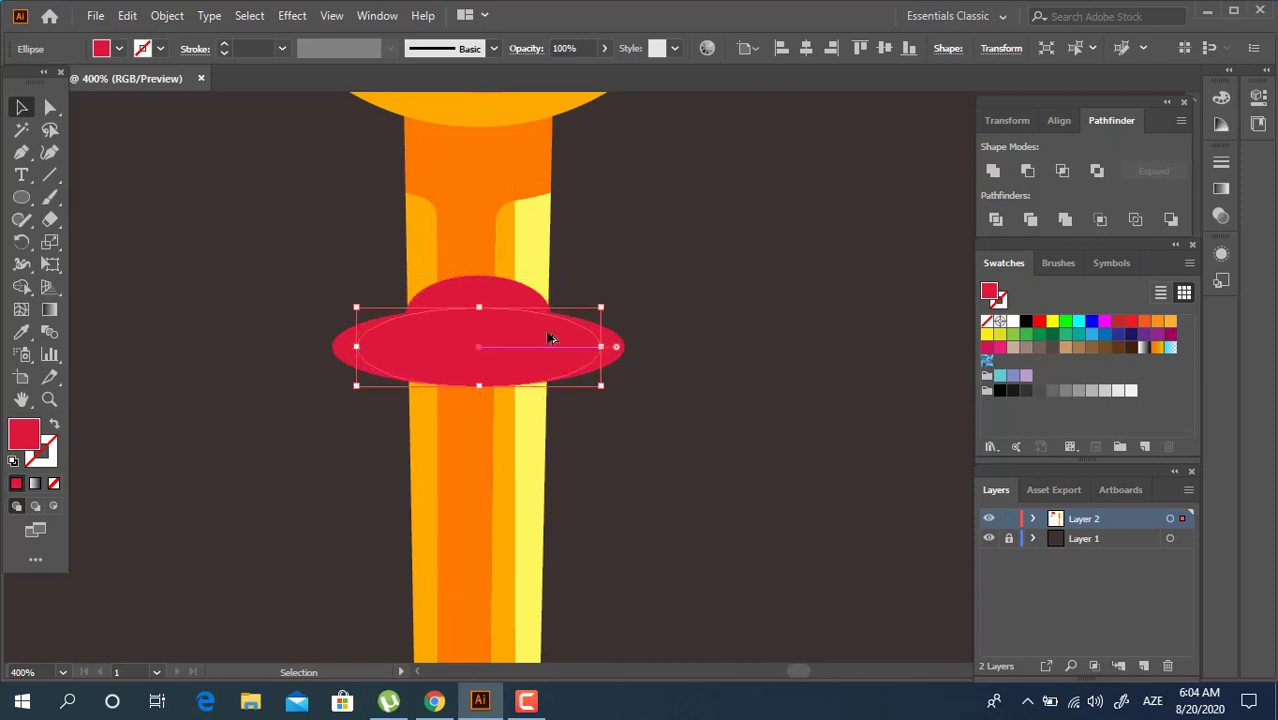
Subtract the small upper ellipse from the wide one with Minus Front to form a ring around the pole
{"action": "left_click", "coordinate": [505, 295]}
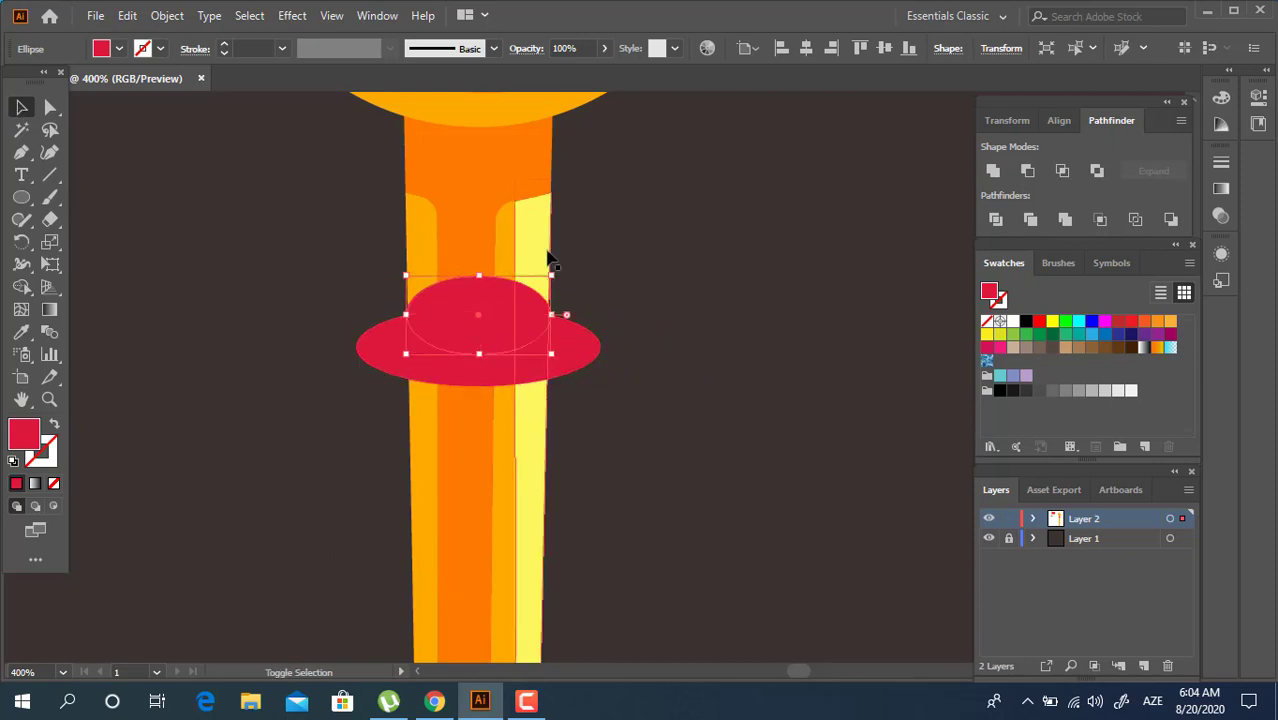
{"action": "left_click_drag", "start_coordinate": [616, 408], "coordinate": [513, 302]}
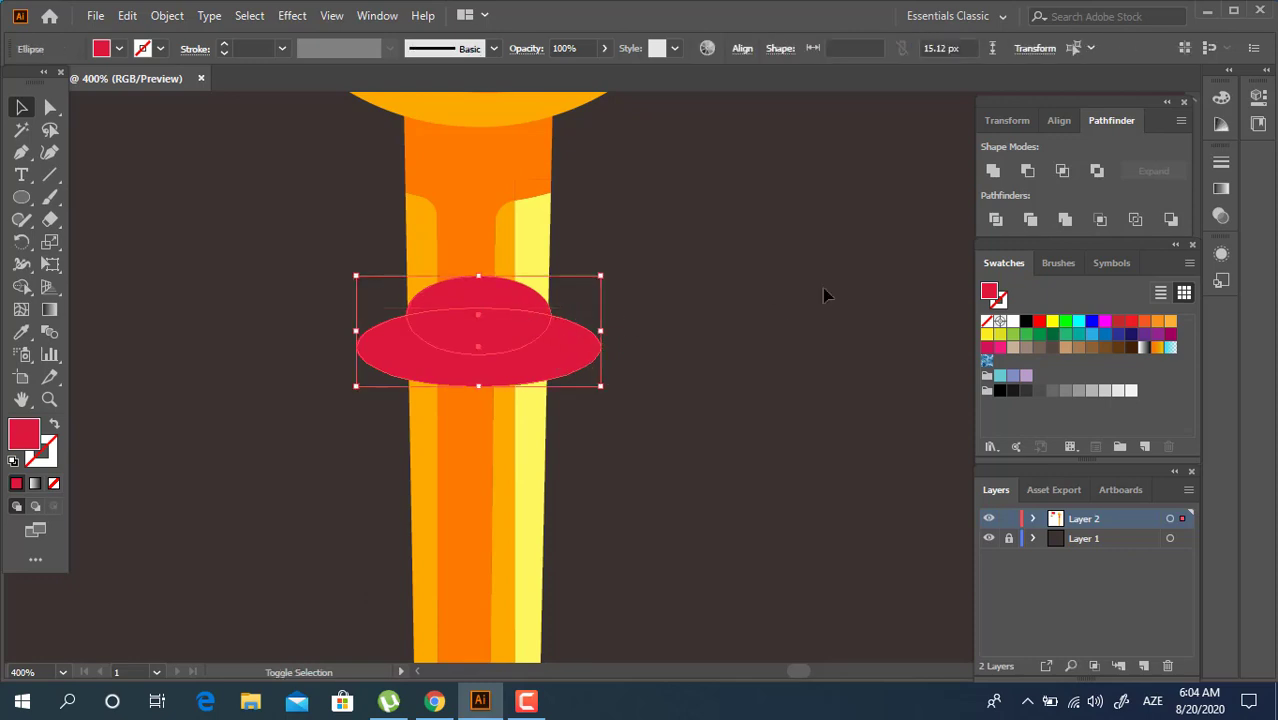
{"action": "left_click", "coordinate": [1026, 172]}
{"action": "left_click", "coordinate": [667, 441]}
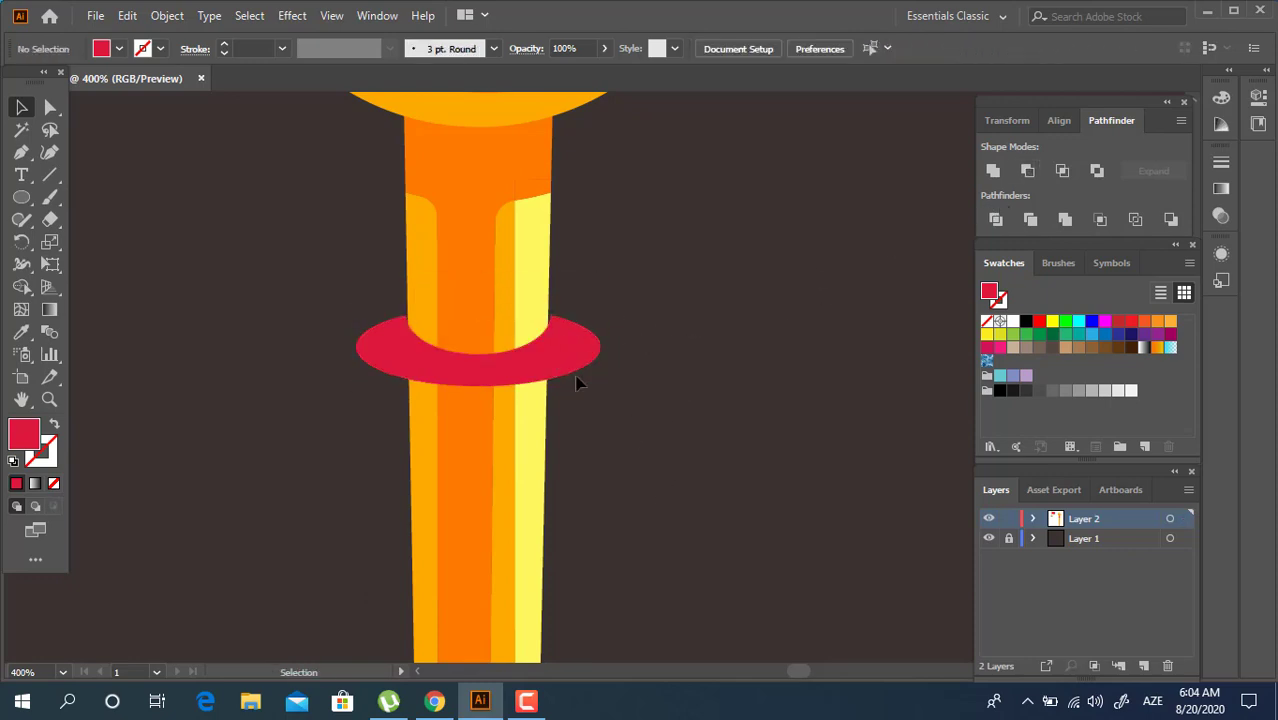
Move the ring's two upper inner anchor points inward onto the pole's edges to close the small gaps
{"action": "key", "text": "z"}
{"action": "left_click", "coordinate": [640, 386]}
{"action": "left_click", "coordinate": [549, 370]}
{"action": "left_click_drag", "start_coordinate": [549, 370], "coordinate": [622, 403]}
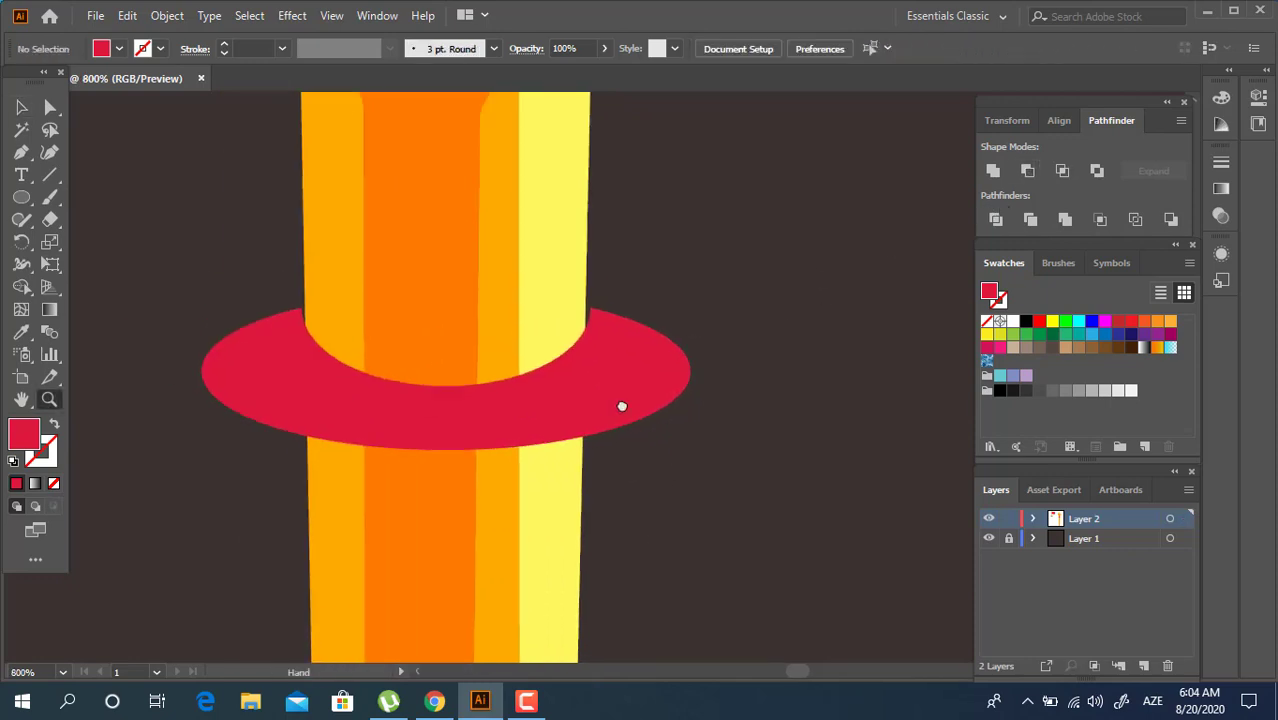
{"action": "left_click", "coordinate": [539, 357]}
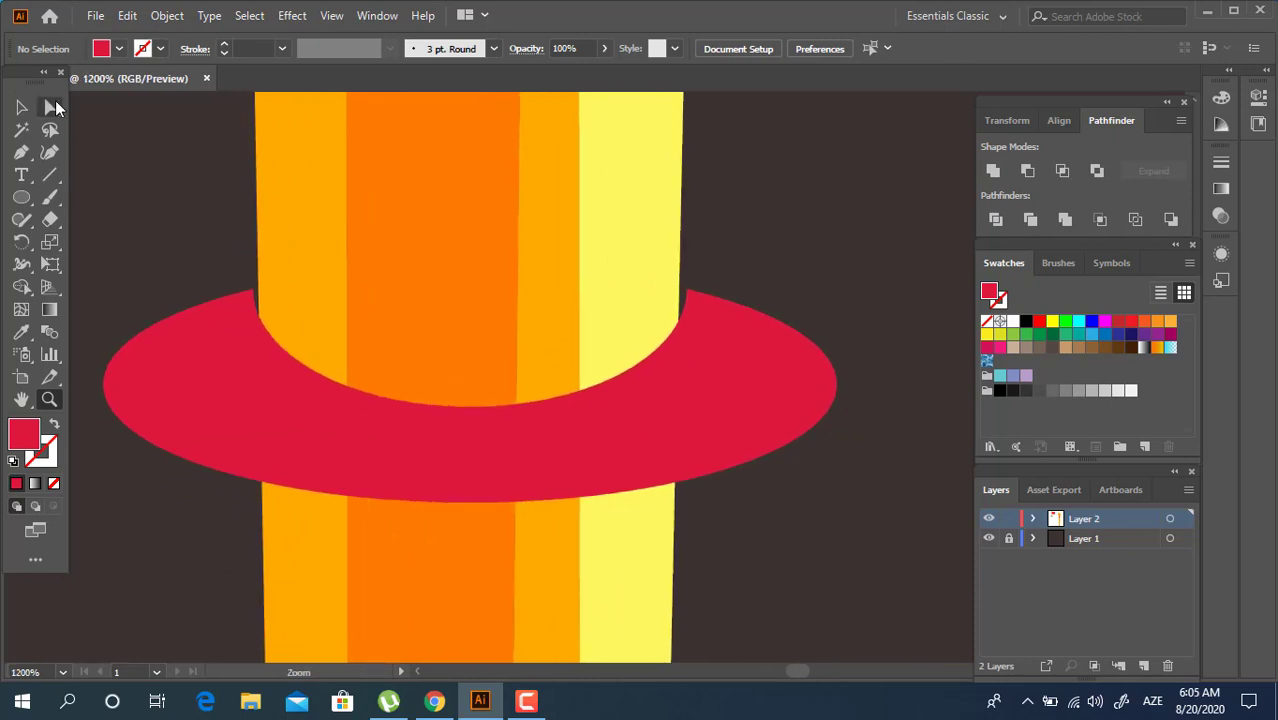
{"action": "left_click", "coordinate": [52, 107]}
{"action": "left_click", "coordinate": [688, 290]}
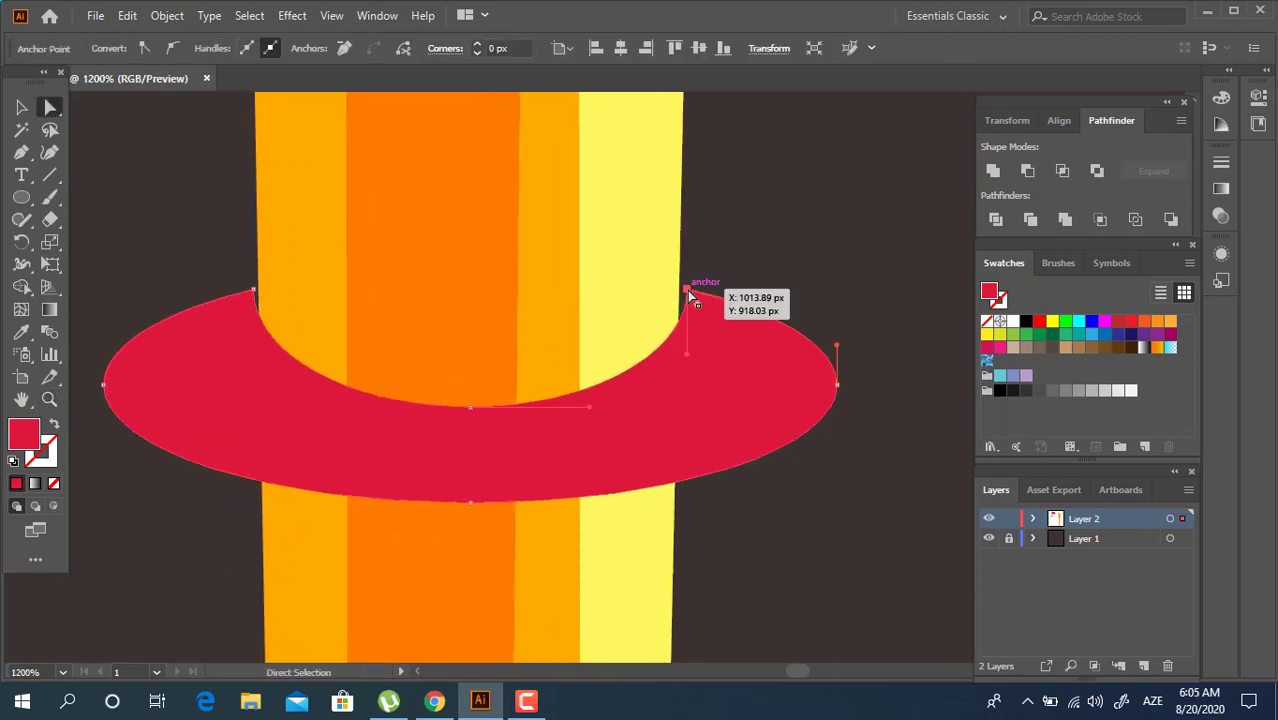
{"action": "left_click_drag", "start_coordinate": [687, 291], "coordinate": [683, 291]}
{"action": "left_click", "coordinate": [251, 290]}
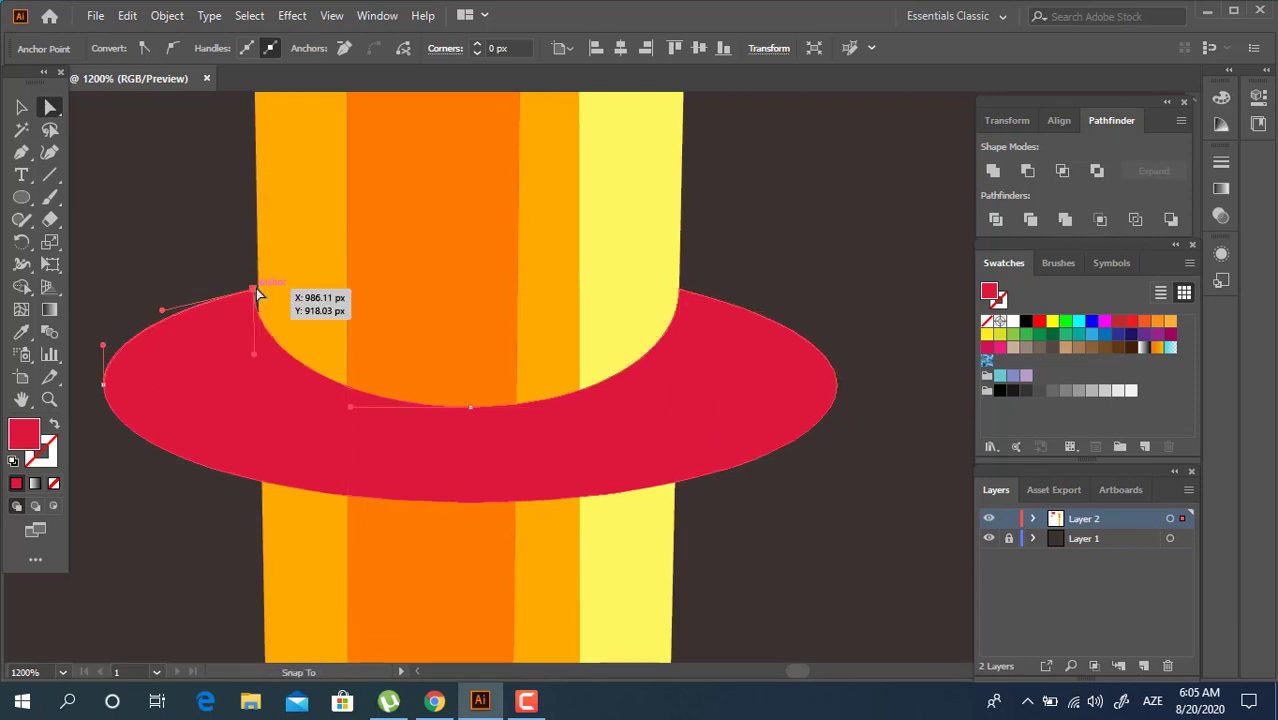
{"action": "left_click_drag", "start_coordinate": [257, 288], "coordinate": [261, 289]}
{"action": "left_click", "coordinate": [803, 251]}
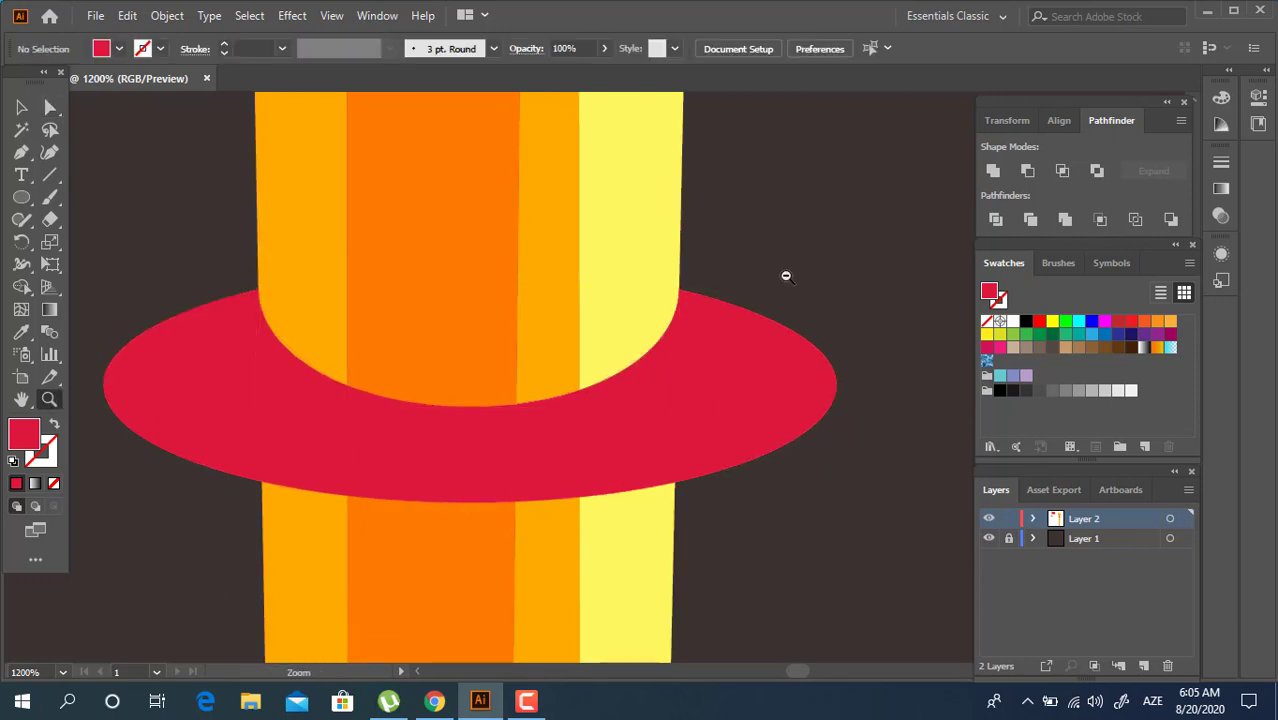
Place a copy of the red ring farther down the pole and narrow it to suit the thinner section
{"action": "key", "text": "ctrl+minus"}
{"action": "key", "text": "ctrl+minus"}
{"action": "key", "text": "ctrl+minus"}
{"action": "key", "text": "ctrl+minus"}
{"action": "key", "text": "ctrl+minus"}
{"action": "left_click_drag", "start_coordinate": [787, 254], "coordinate": [686, 136]}
{"action": "key", "text": "ctrl+minus"}
{"action": "left_click_drag", "start_coordinate": [628, 214], "coordinate": [583, 159]}
{"action": "key", "text": "ctrl+minus"}
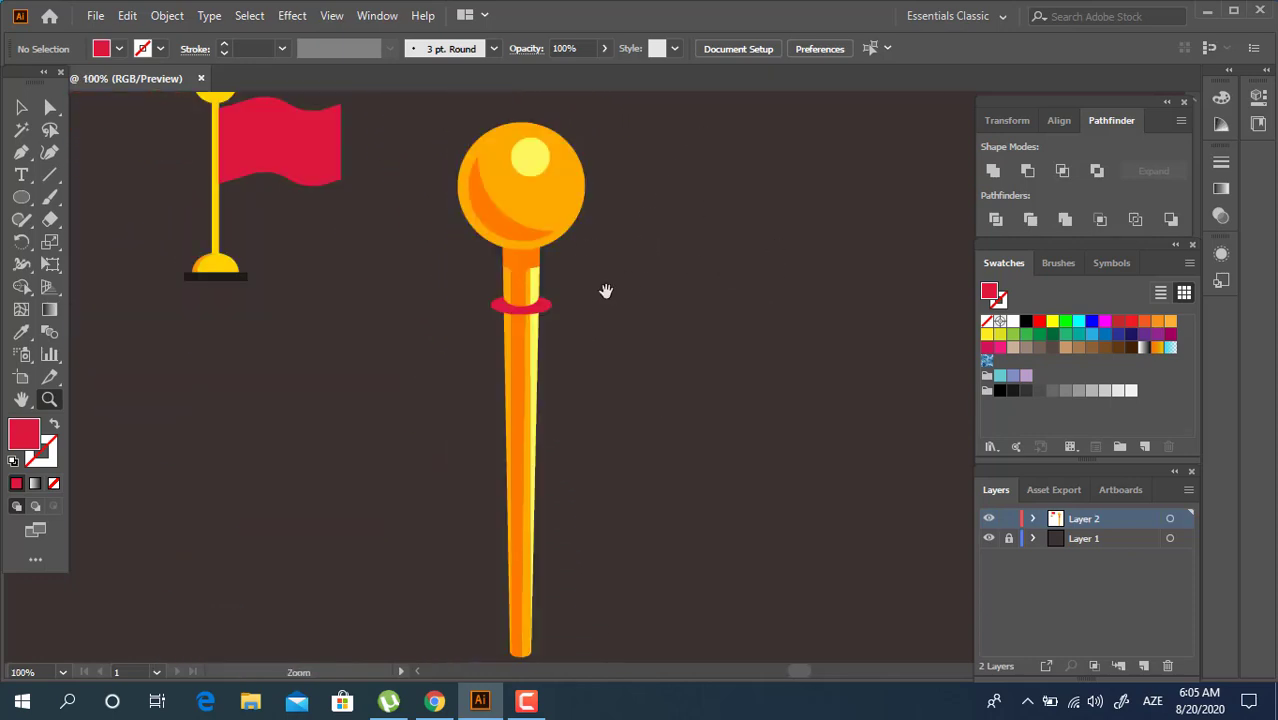
{"action": "left_click_drag", "start_coordinate": [605, 288], "coordinate": [640, 458]}
{"action": "key", "text": "ctrl+space"}
{"action": "left_click", "coordinate": [21, 107]}
{"action": "left_click_drag", "start_coordinate": [627, 379], "coordinate": [594, 383]}
{"action": "left_click", "coordinate": [628, 345]}
Start a red cloth shape with the Pen tool: a curved side between the two rings' edges, continuing along the lower ring
{"action": "key", "text": "z"}
{"action": "left_click", "coordinate": [610, 330], "text": "alt"}
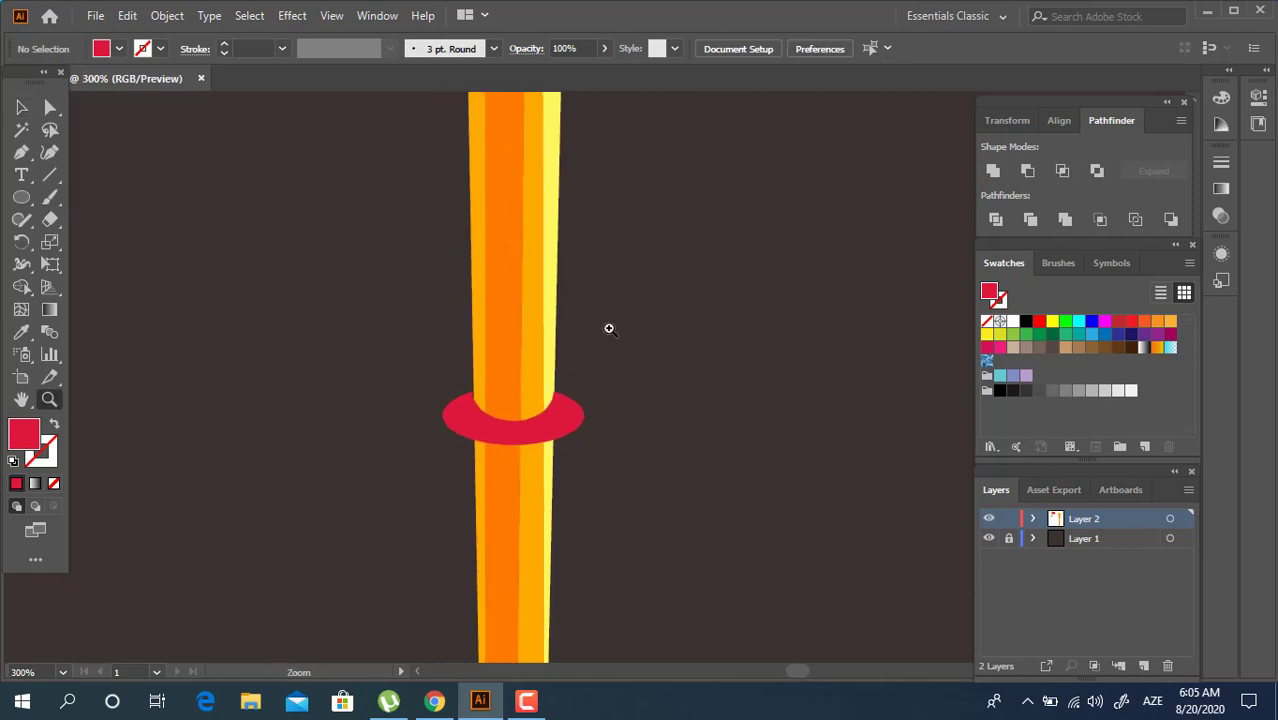
{"action": "left_click", "coordinate": [596, 375], "text": "alt"}
{"action": "left_click", "coordinate": [600, 378], "text": "alt"}
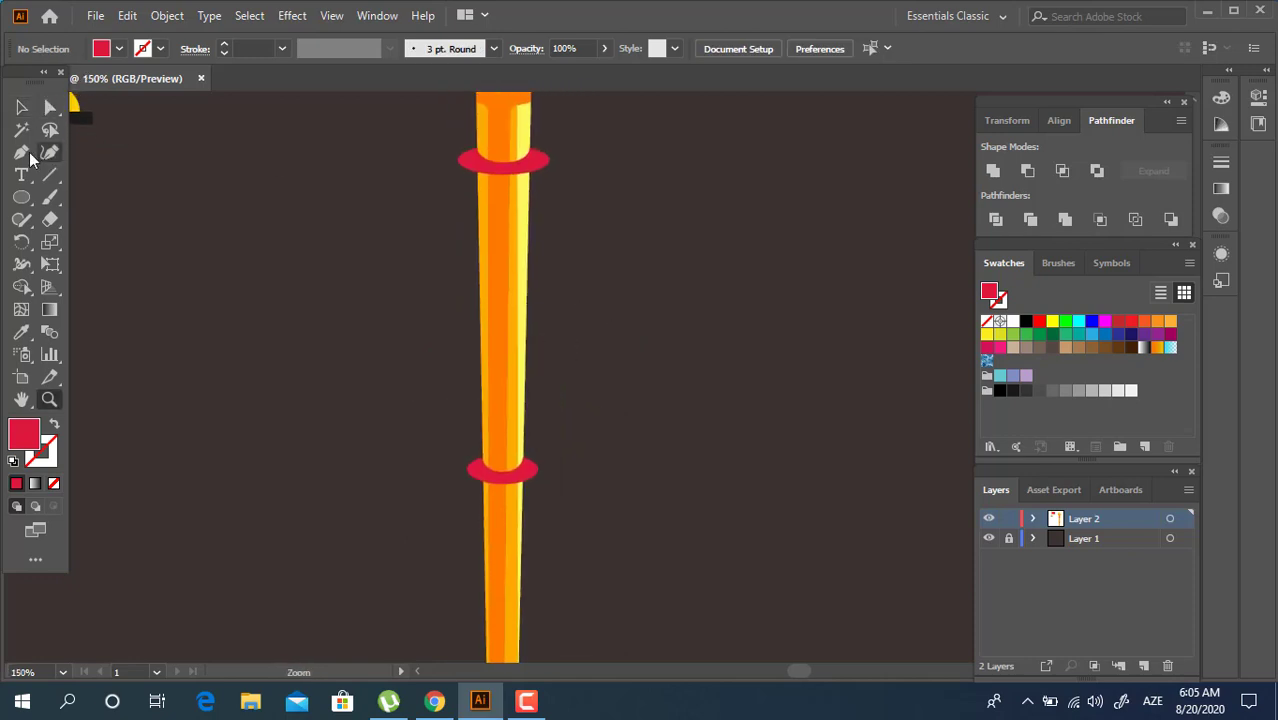
{"action": "left_click", "coordinate": [548, 160]}
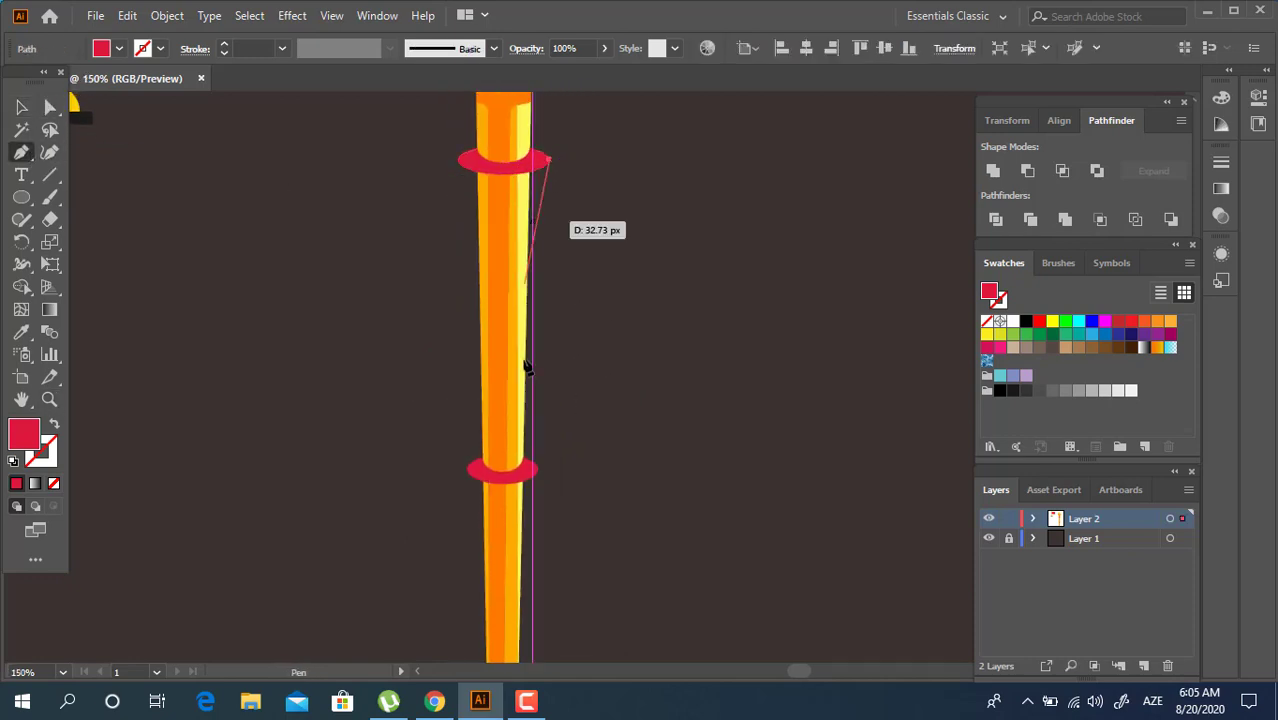
{"action": "left_click_drag", "start_coordinate": [538, 468], "coordinate": [555, 594]}
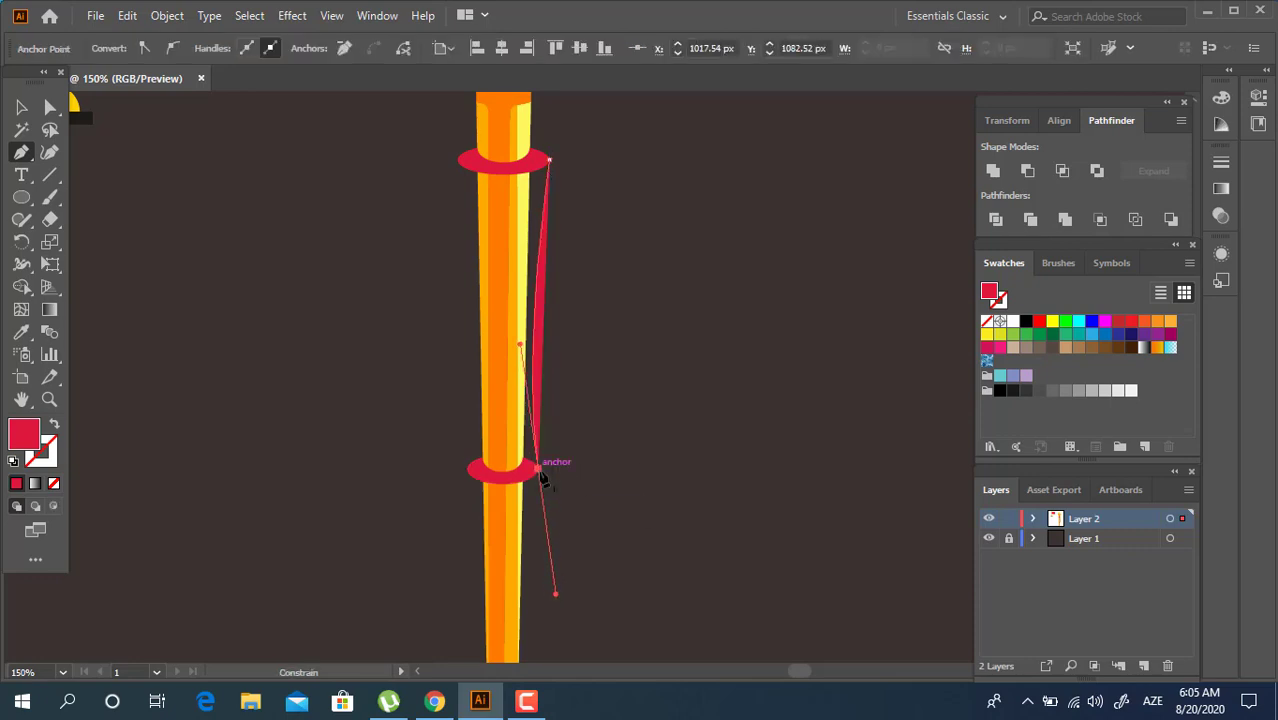
{"action": "left_click", "coordinate": [538, 468]}
{"action": "left_click_drag", "start_coordinate": [511, 479], "coordinate": [477, 471]}
{"action": "left_click", "coordinate": [477, 471]}
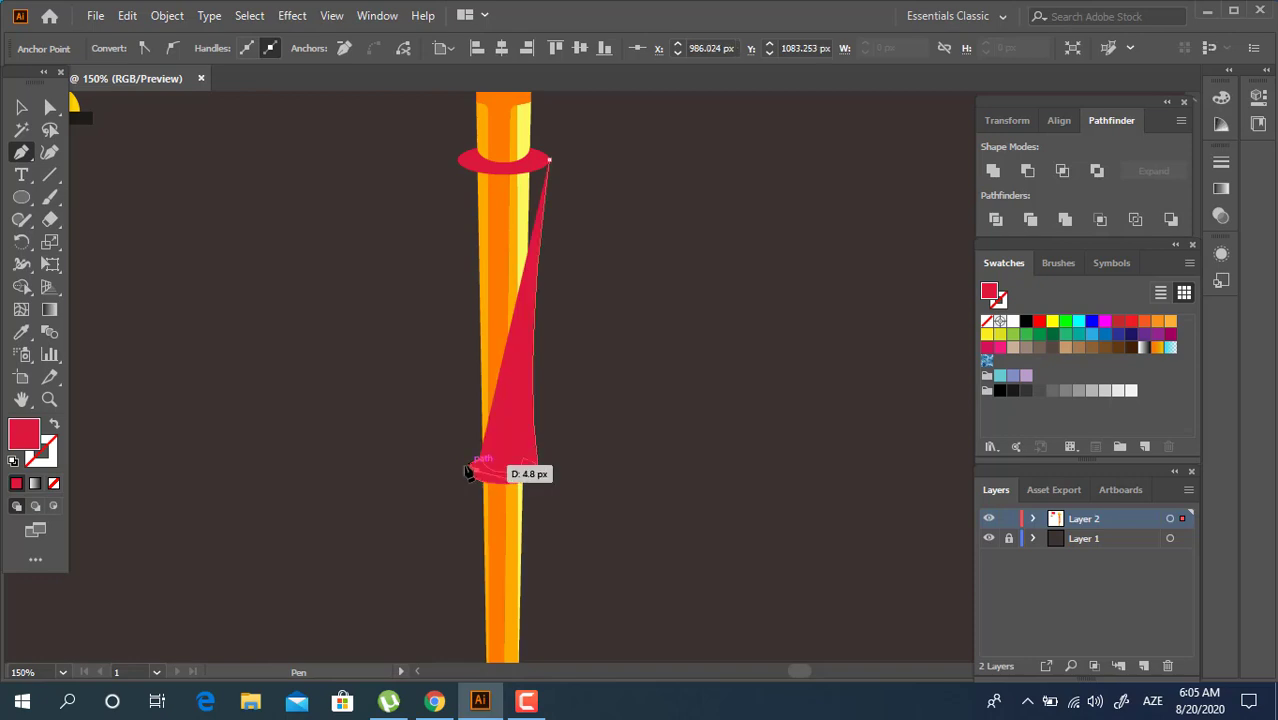
Complete the cloth outline with a curved opposite side up to the upper ring and close it along the ring's front edge
{"action": "left_click_drag", "start_coordinate": [458, 160], "coordinate": [431, 178]}
{"action": "left_click", "coordinate": [458, 362]}
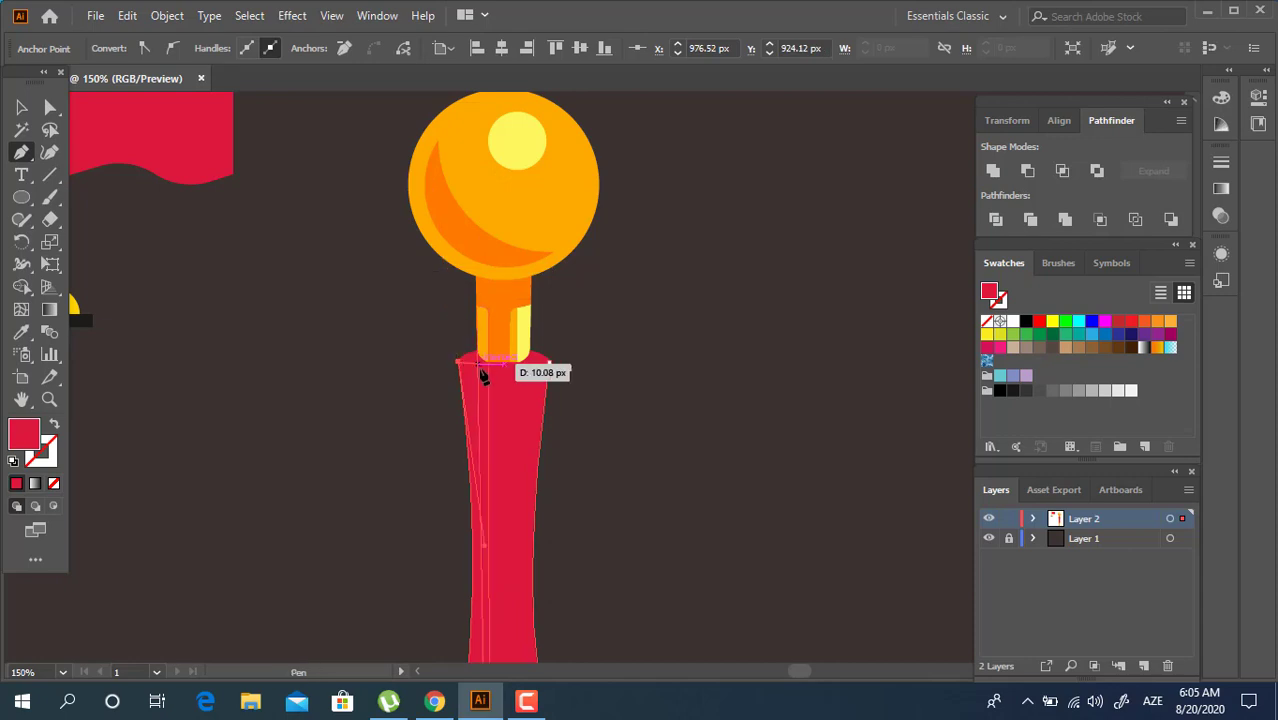
{"action": "left_click", "coordinate": [483, 369]}
{"action": "left_click", "coordinate": [511, 371]}
{"action": "left_click", "coordinate": [538, 363]}
{"action": "left_click", "coordinate": [544, 366]}
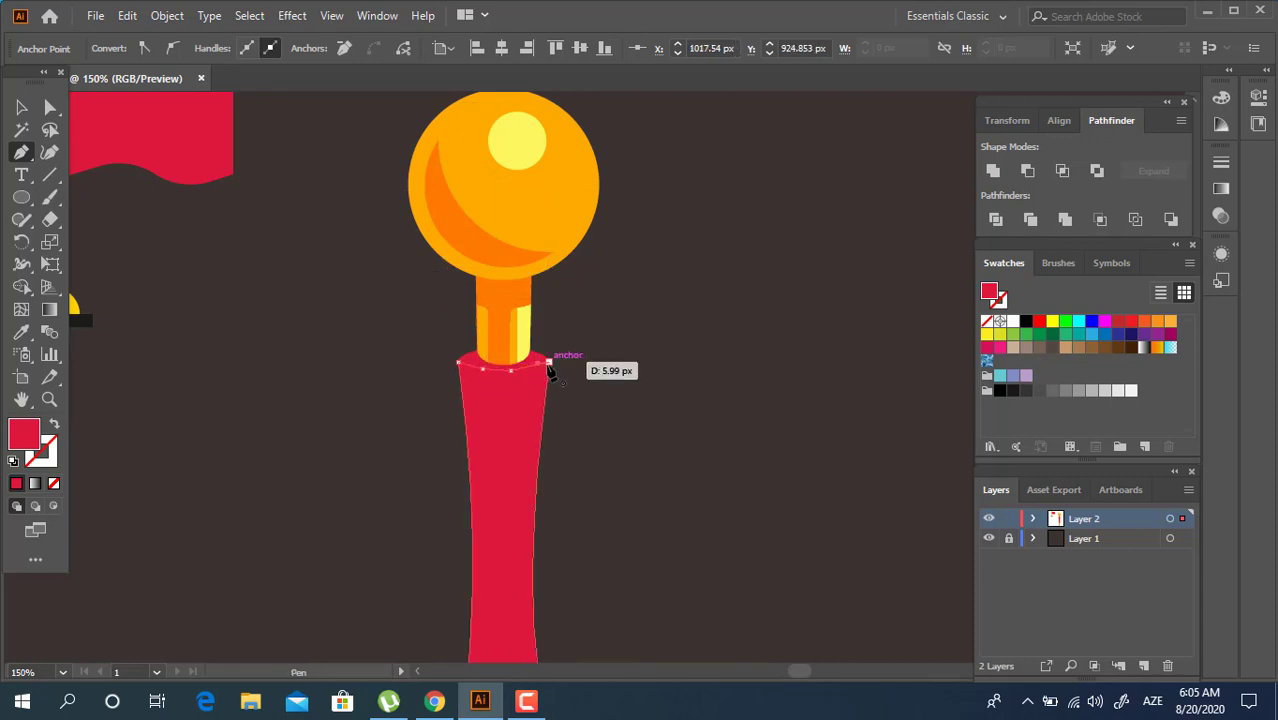
Fill the cloth shape with darker red #B7133A and send it backward behind the rings
{"action": "scroll", "coordinate": [410, 433], "scroll_direction": "down", "scroll_amount": 3}
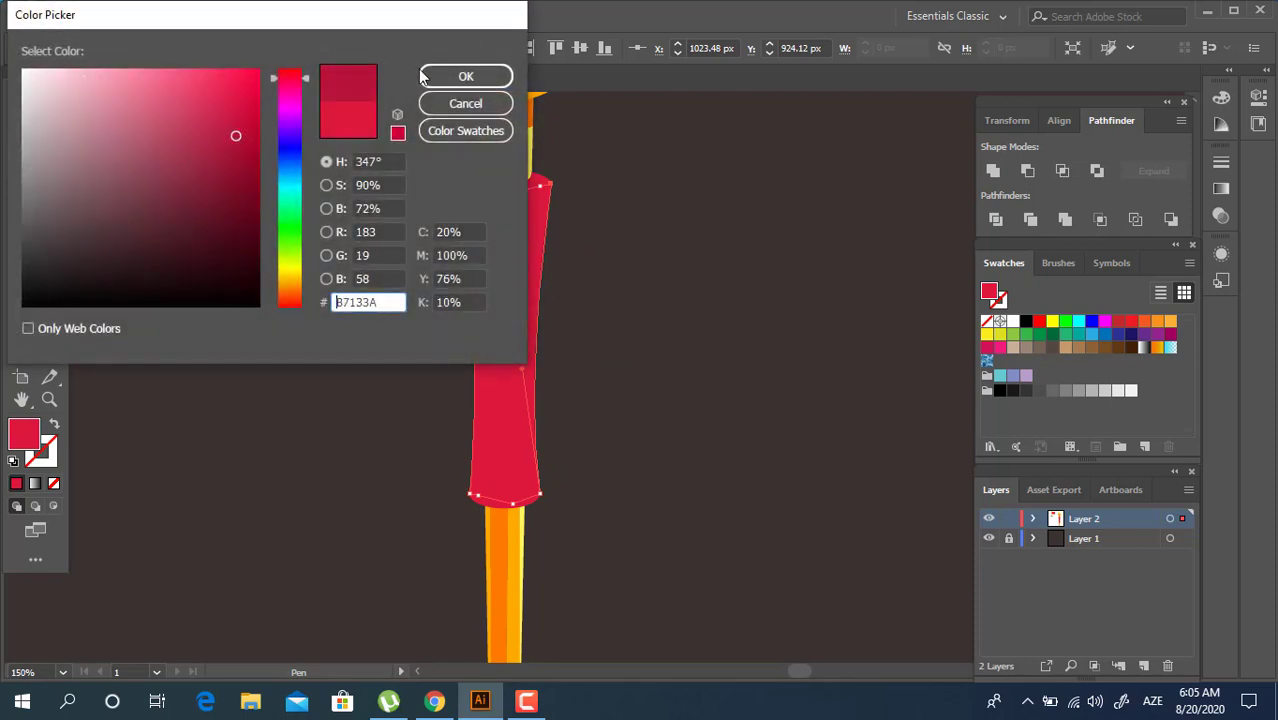
{"action": "left_click", "coordinate": [424, 76]}
{"action": "key", "text": "v"}
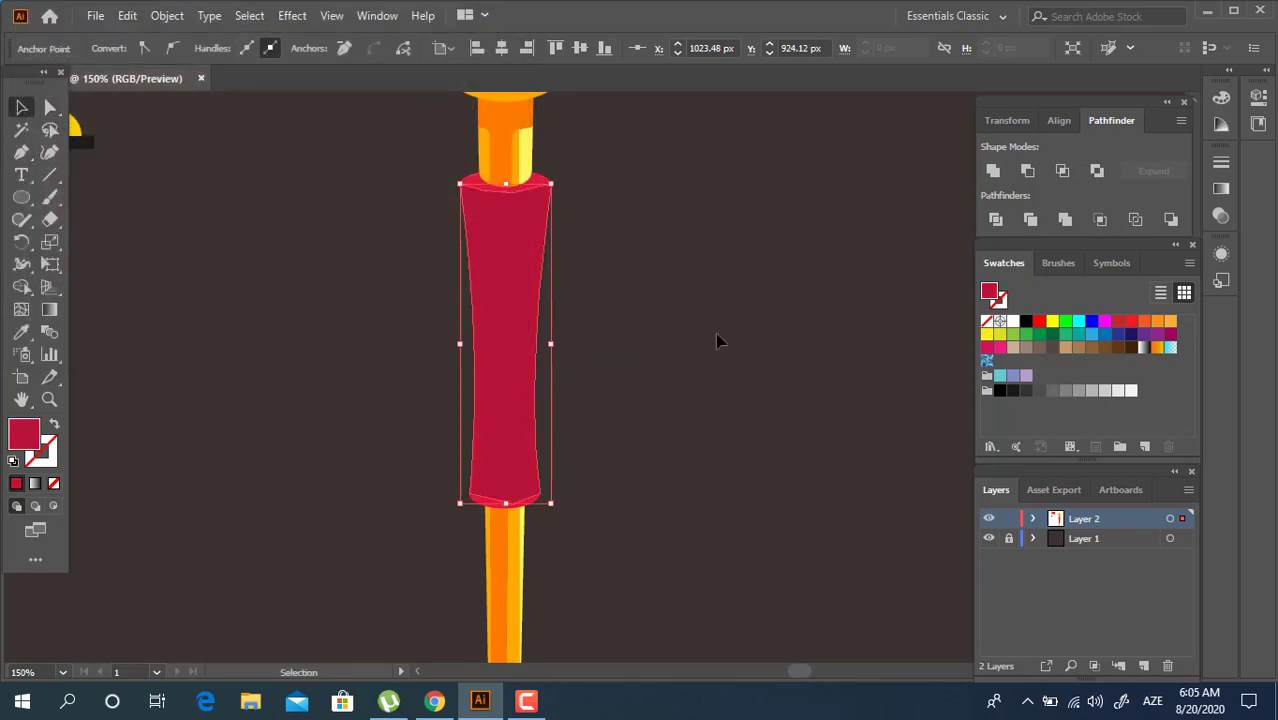
{"action": "key", "text": "ctrl+["}
{"action": "key", "text": "ctrl+["}
{"action": "key", "text": "ctrl+["}
{"action": "key", "text": "ctrl+]"}
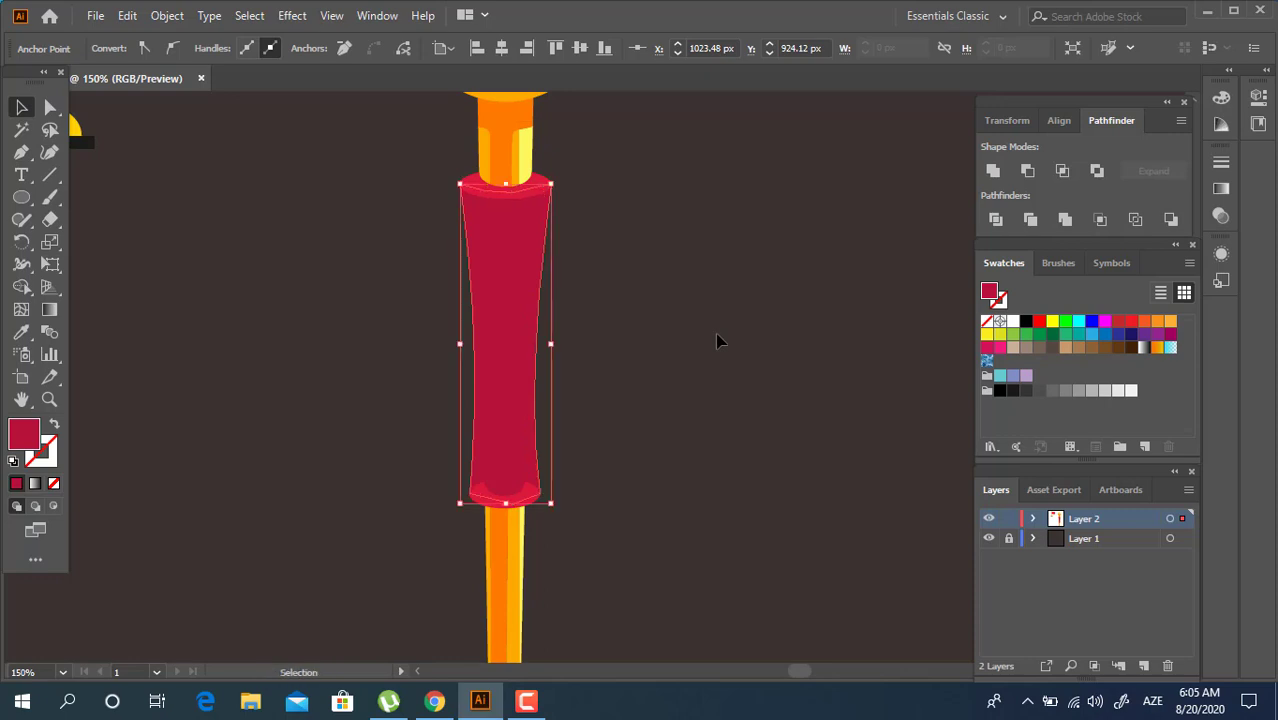
{"action": "left_click", "coordinate": [662, 374]}
Match the lower ring's color to the dark red cloth and unite the two shapes
{"action": "left_click", "coordinate": [526, 500]}
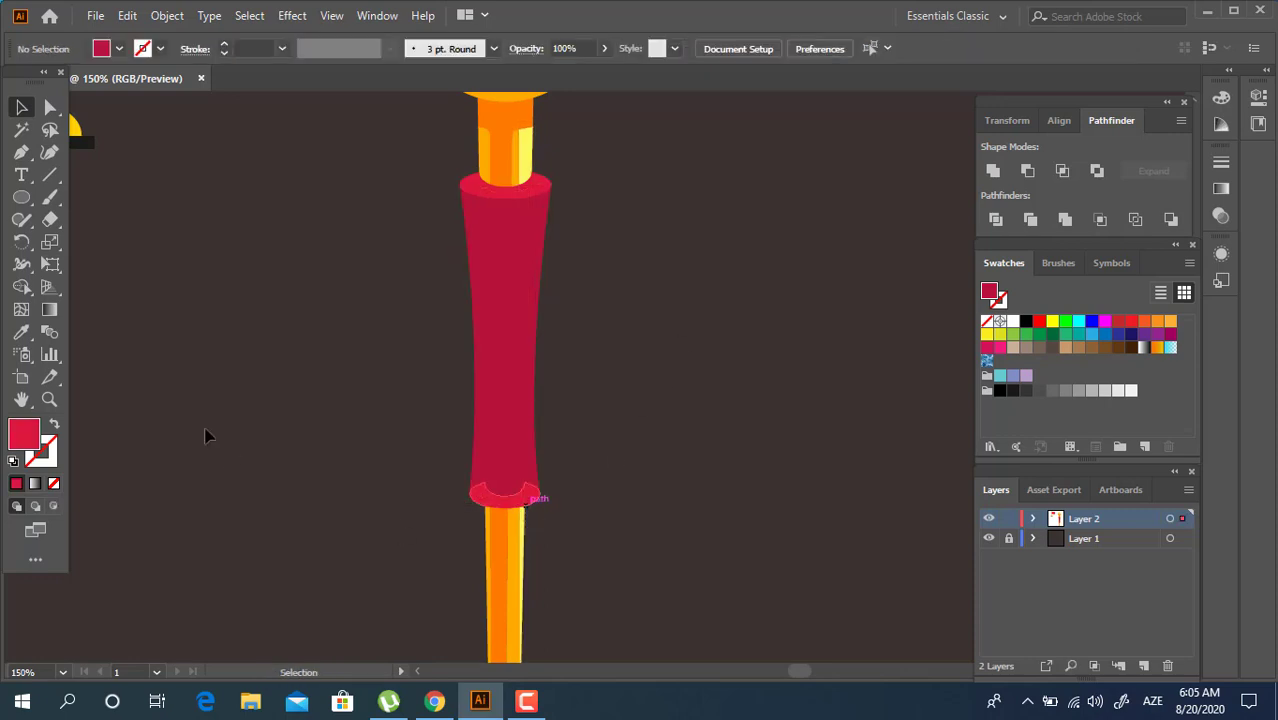
{"action": "left_click", "coordinate": [22, 333]}
{"action": "left_click", "coordinate": [533, 337]}
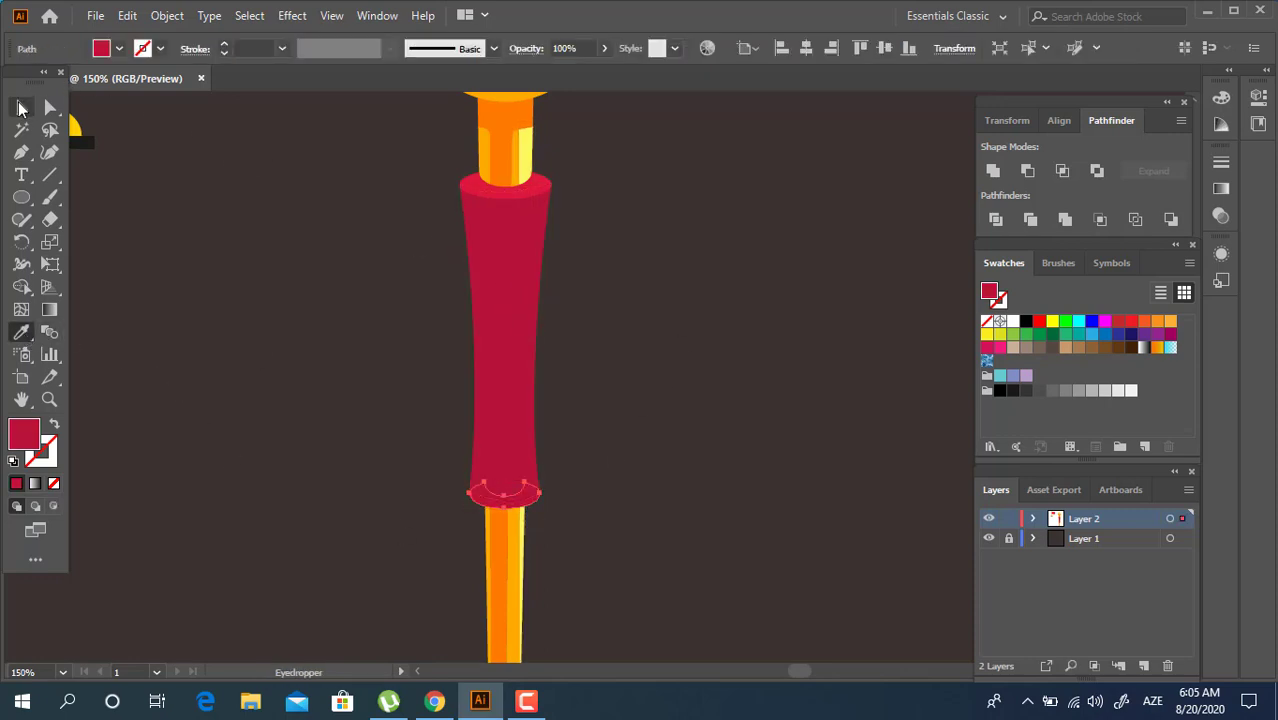
{"action": "left_click", "coordinate": [22, 108]}
{"action": "left_click", "coordinate": [519, 286]}
{"action": "left_click", "coordinate": [993, 171]}
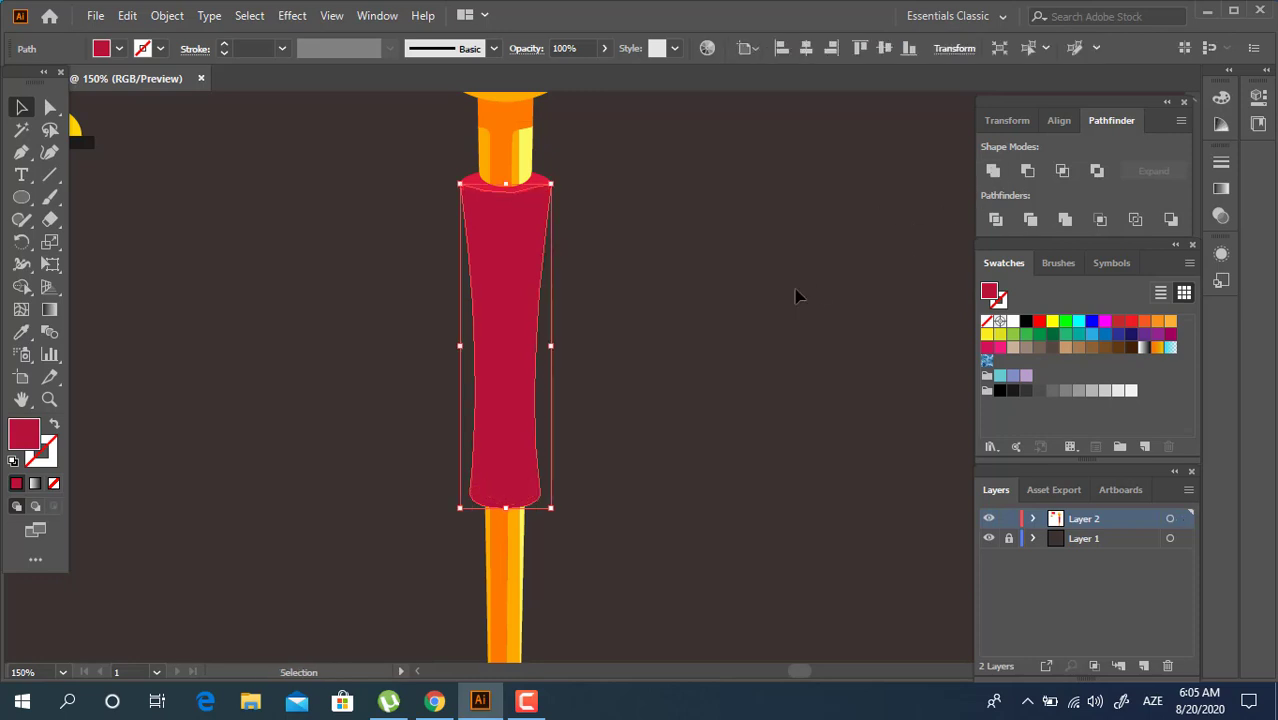
{"action": "key", "text": "z"}
{"action": "key", "text": "ctrl+shift+a"}
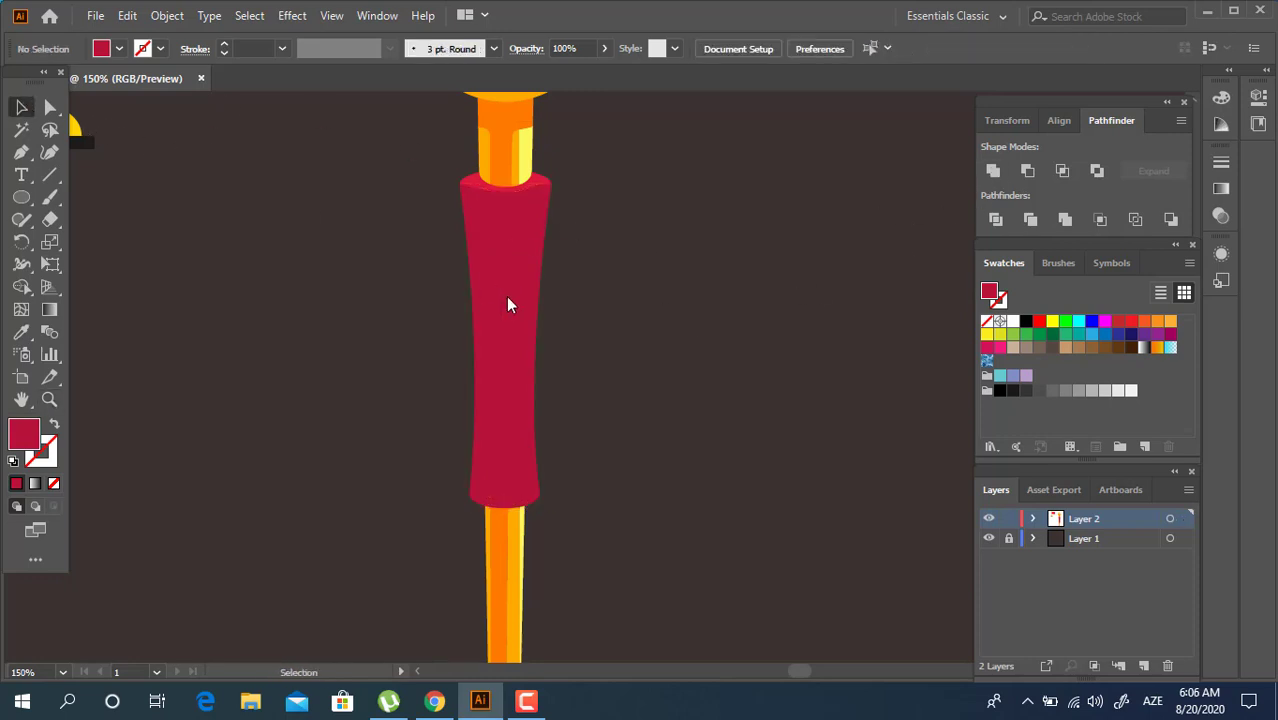
Send the united cloth sleeve backward behind the upper red ring
{"action": "left_click", "coordinate": [516, 306]}
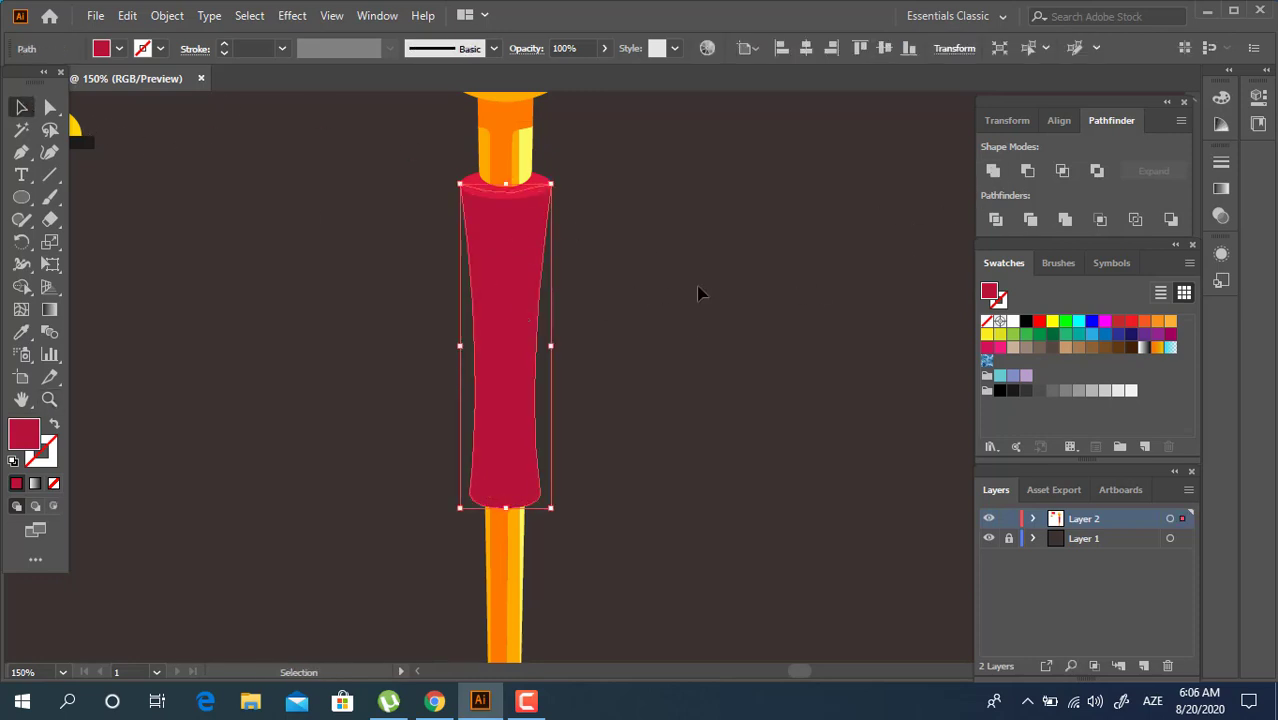
{"action": "key", "text": "z"}
{"action": "key", "text": "ctrl+shift+a"}
{"action": "scroll", "coordinate": [528, 385], "scroll_direction": "right", "scroll_amount": 2}
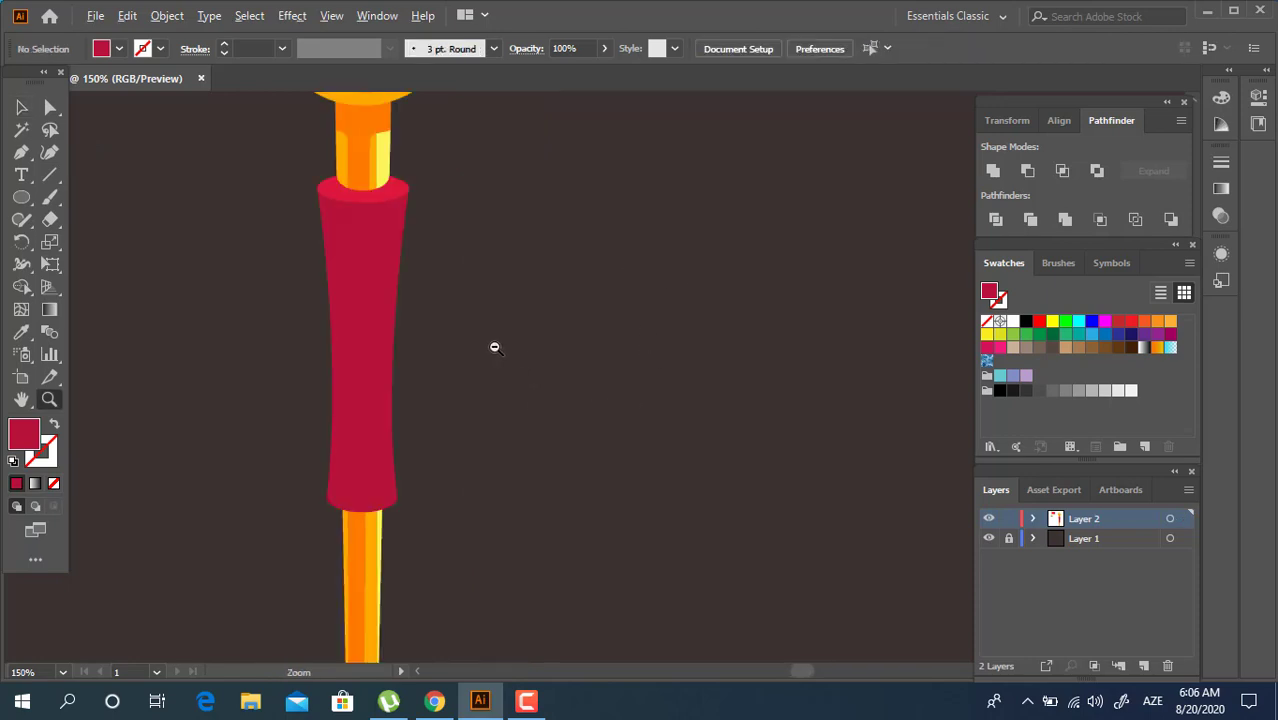
Examine the pole's lower end and the overall look of the cloth sleeve
{"action": "left_click", "coordinate": [494, 346], "text": "alt"}
{"action": "left_click_drag", "start_coordinate": [522, 362], "coordinate": [418, 302]}
{"action": "double_click", "coordinate": [422, 454]}
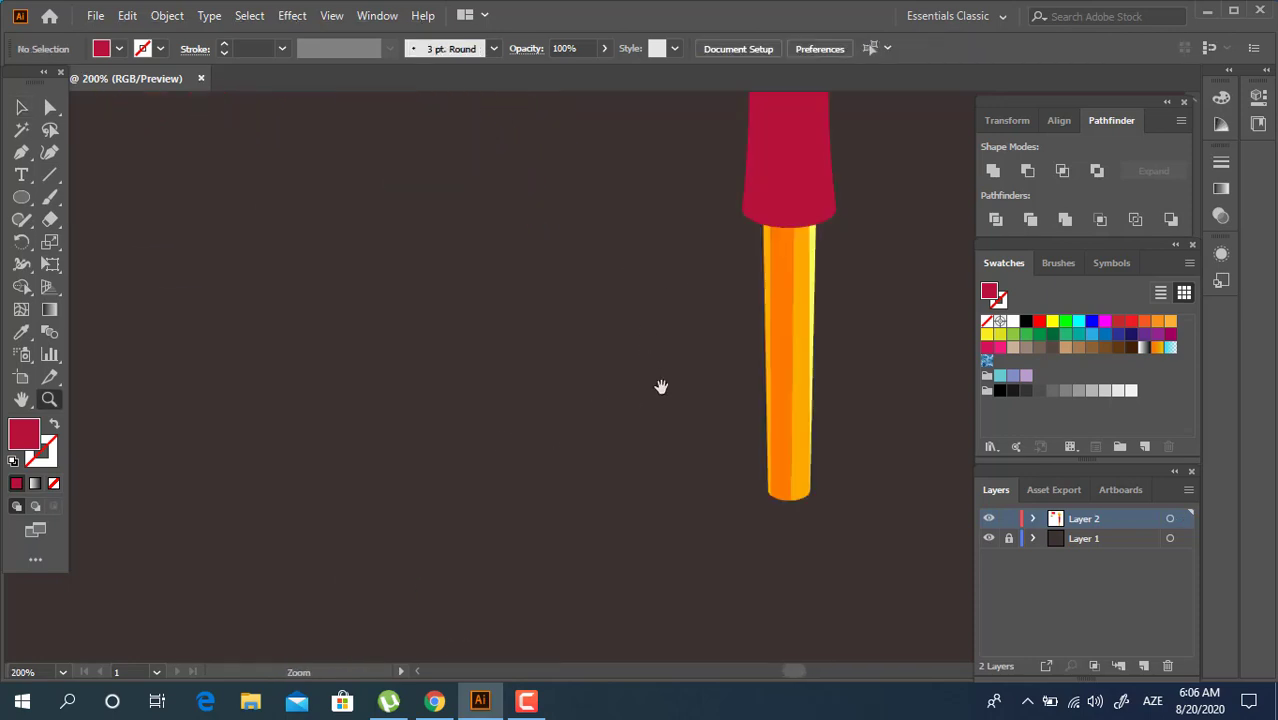
{"action": "left_click_drag", "start_coordinate": [862, 176], "coordinate": [569, 238]}
{"action": "left_click", "coordinate": [557, 290]}
{"action": "left_click_drag", "start_coordinate": [617, 425], "coordinate": [513, 368]}
{"action": "left_click", "coordinate": [550, 348], "text": "alt"}
{"action": "left_click", "coordinate": [550, 348], "text": "alt"}
{"action": "left_click", "coordinate": [550, 348], "text": "alt"}
{"action": "left_click", "coordinate": [550, 348], "text": "alt"}
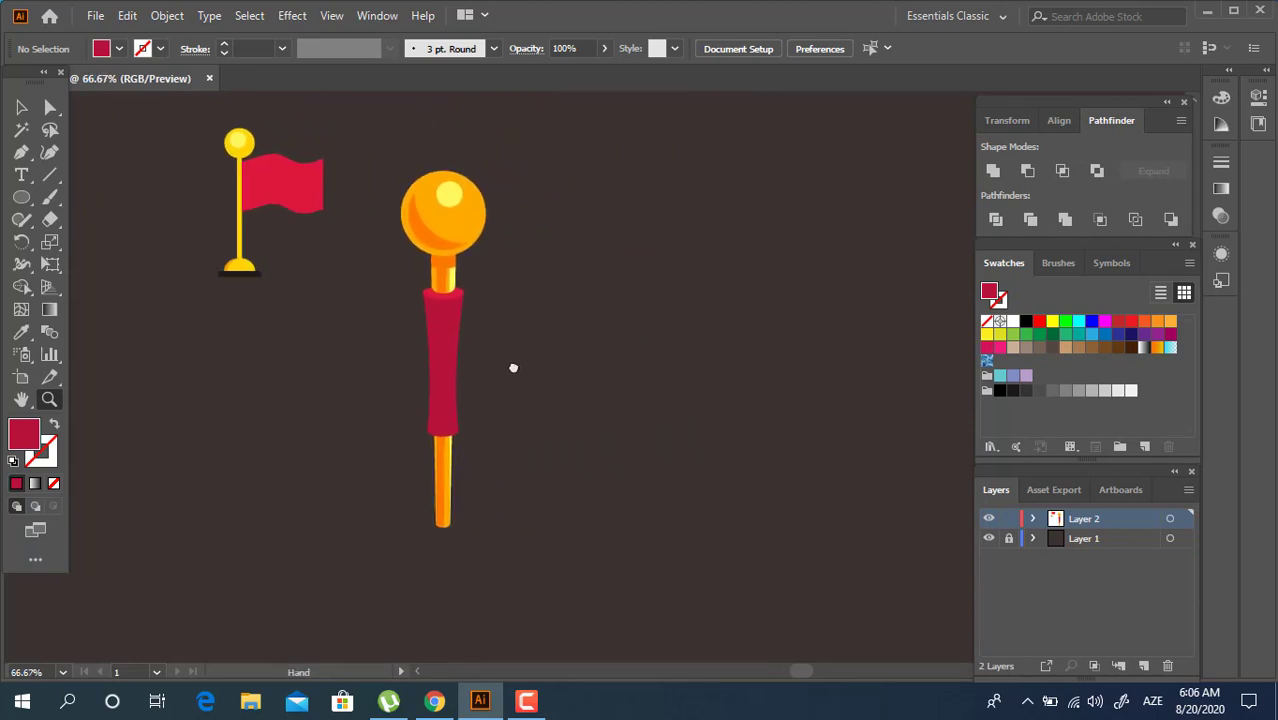
Draw an ellipse over the pole at the sleeve's lower edge and fill it with the pole's dark orange
{"action": "left_click", "coordinate": [456, 467]}
{"action": "left_click", "coordinate": [463, 466]}
{"action": "left_click_drag", "start_coordinate": [583, 417], "coordinate": [283, 473]}
{"action": "left_click", "coordinate": [539, 301]}
{"action": "left_click", "coordinate": [538, 300]}
{"action": "left_click_drag", "start_coordinate": [535, 247], "coordinate": [414, 216]}
{"action": "key", "text": "l"}
{"action": "mouse_move", "coordinate": [372, 303]}
{"action": "left_mouse_down"}
{"action": "mouse_move", "coordinate": [389, 334]}
{"action": "mouse_move", "coordinate": [483, 345]}
{"action": "left_mouse_up"}
{"action": "key", "text": "i"}
{"action": "left_click", "coordinate": [411, 360]}
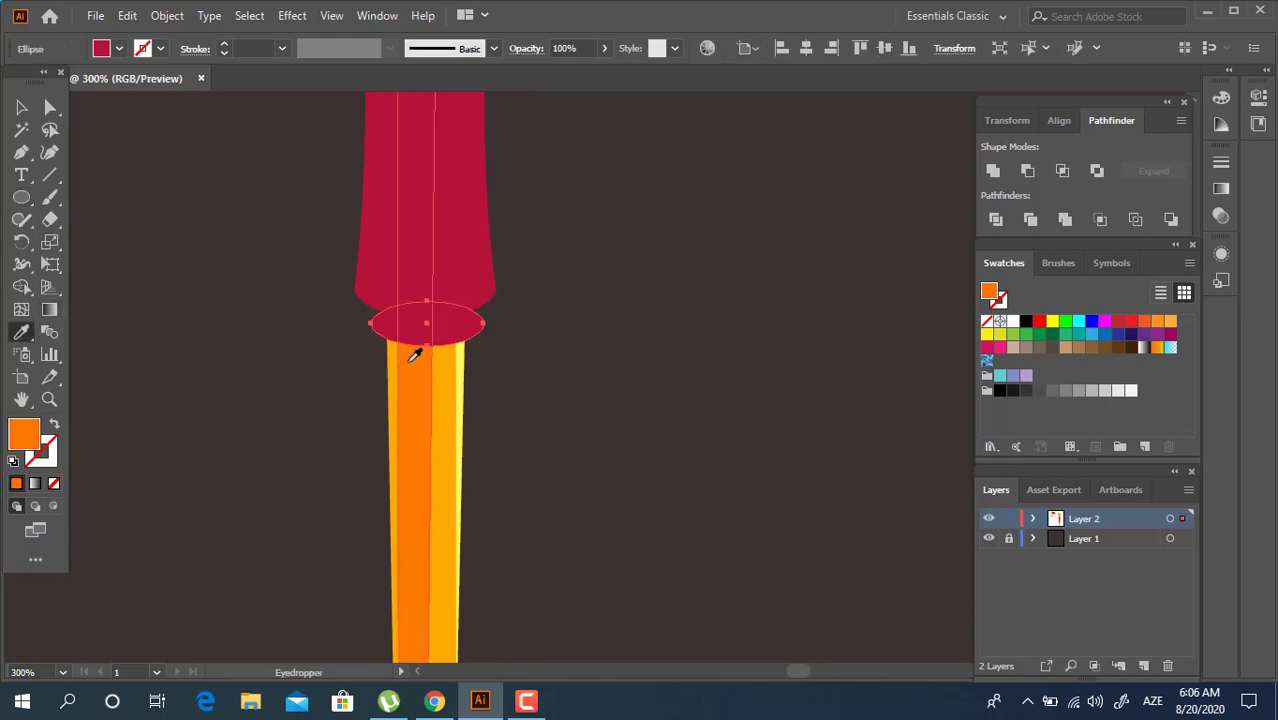
Nudge the orange ellipse up beneath the sleeve's lower edge and adjust its size slightly as a shadow
{"action": "left_click", "coordinate": [22, 108]}
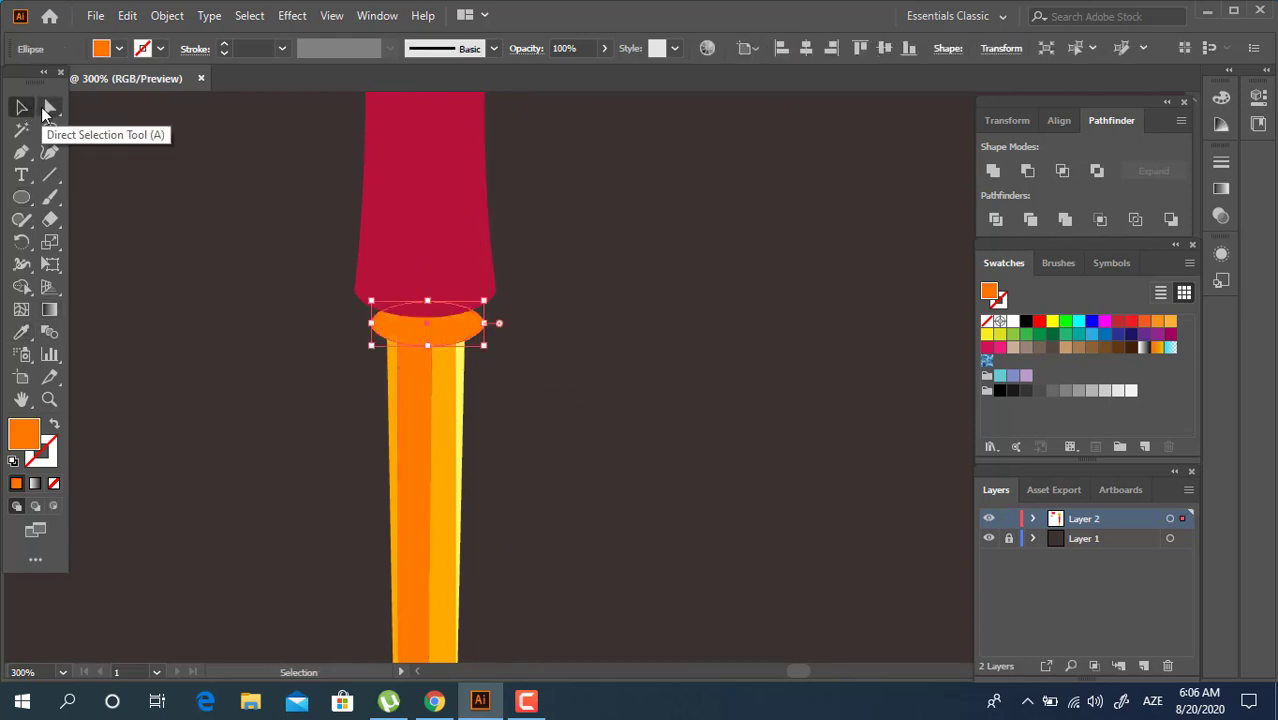
{"action": "left_click", "coordinate": [510, 366]}
{"action": "left_click_drag", "start_coordinate": [465, 332], "coordinate": [464, 322]}
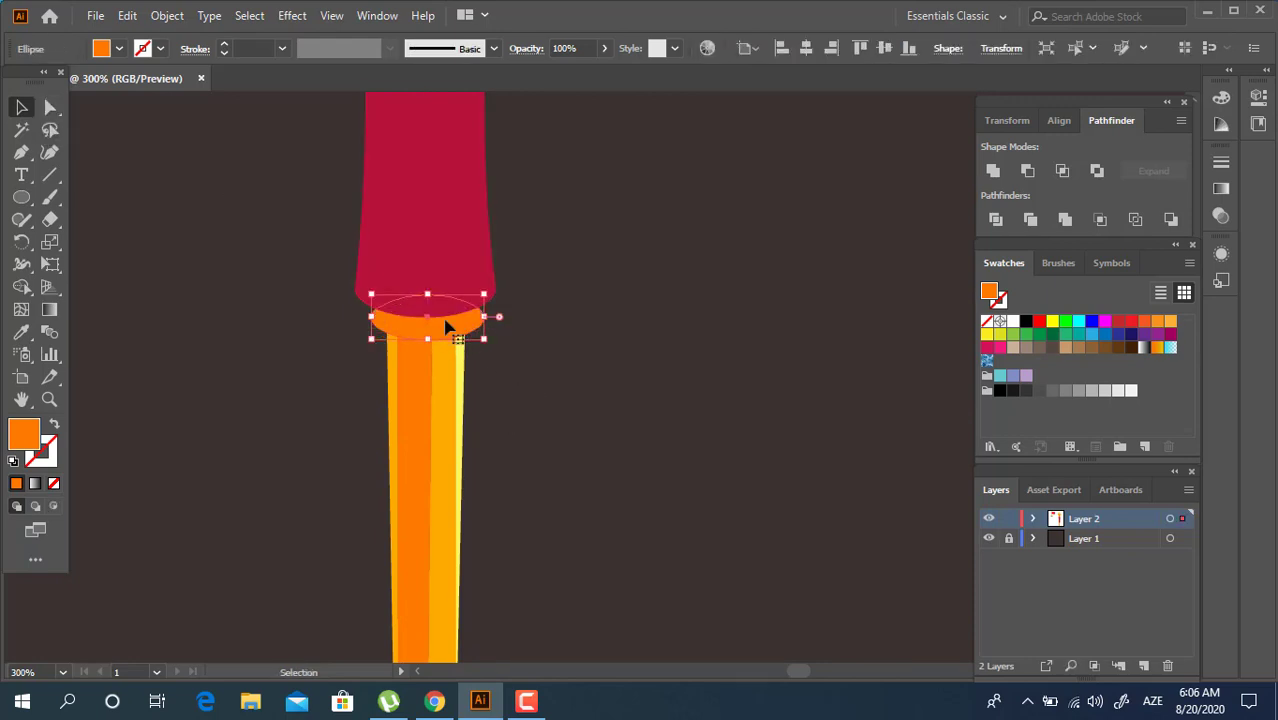
{"action": "left_click", "coordinate": [539, 418]}
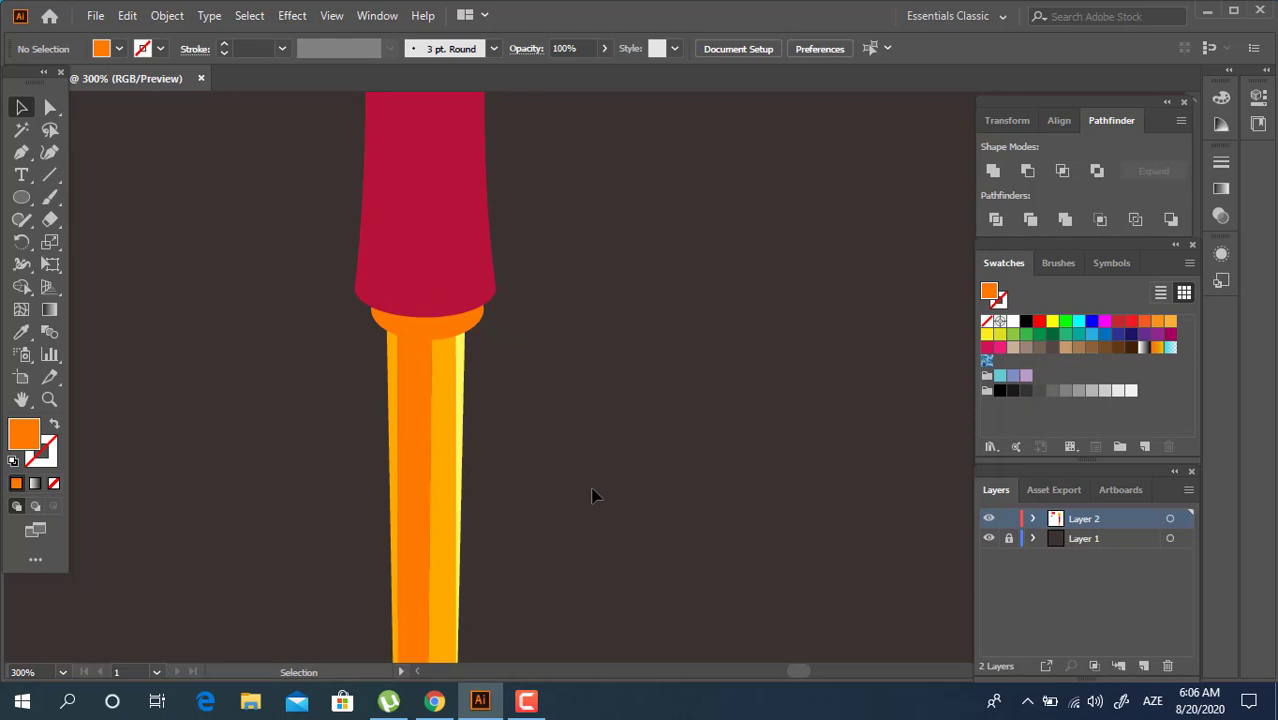
{"action": "left_click", "coordinate": [482, 310]}
{"action": "left_click_drag", "start_coordinate": [482, 310], "coordinate": [468, 308]}
{"action": "key", "text": "ctrl+["}
{"action": "left_click", "coordinate": [570, 451]}
Divide the orange ellipse along the pole's shapes and delete the pieces protruding on both sides of the pole
{"action": "left_click", "coordinate": [455, 335]}
{"action": "left_click_drag", "start_coordinate": [466, 310], "coordinate": [446, 326]}
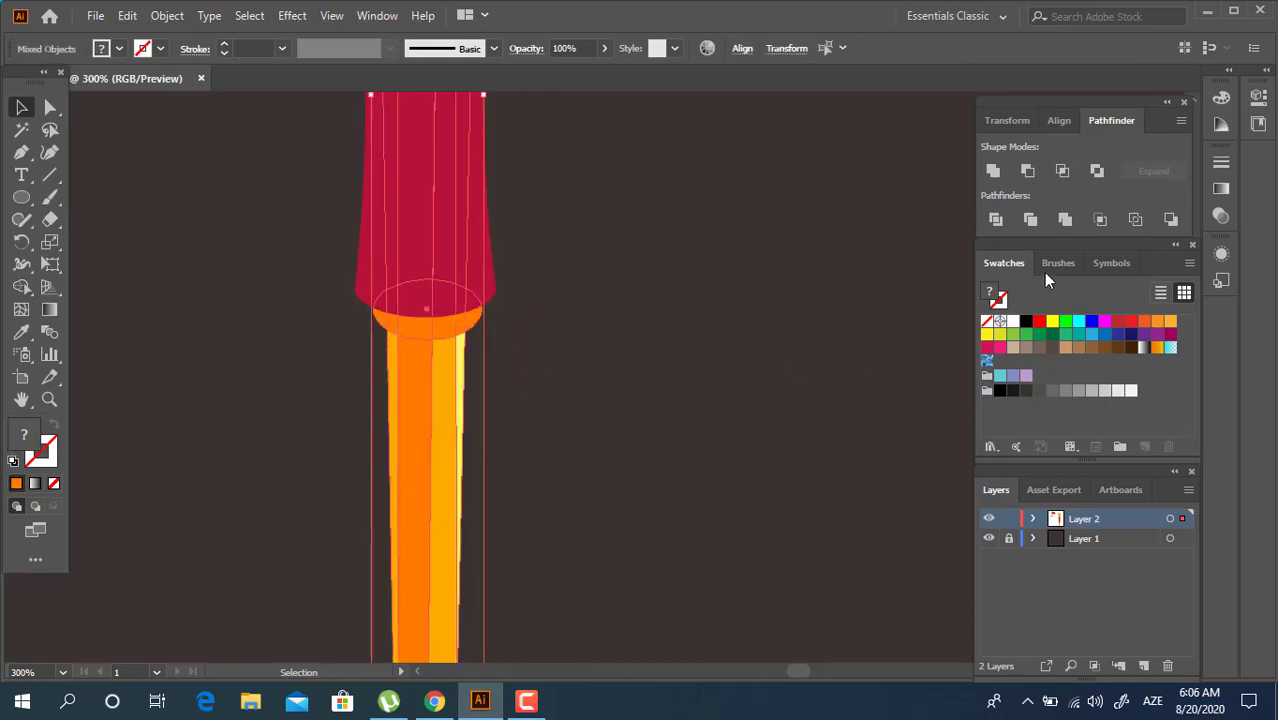
{"action": "left_click", "coordinate": [993, 220]}
{"action": "right_click", "coordinate": [443, 325]}
{"action": "left_click", "coordinate": [513, 484]}
{"action": "left_click", "coordinate": [494, 379]}
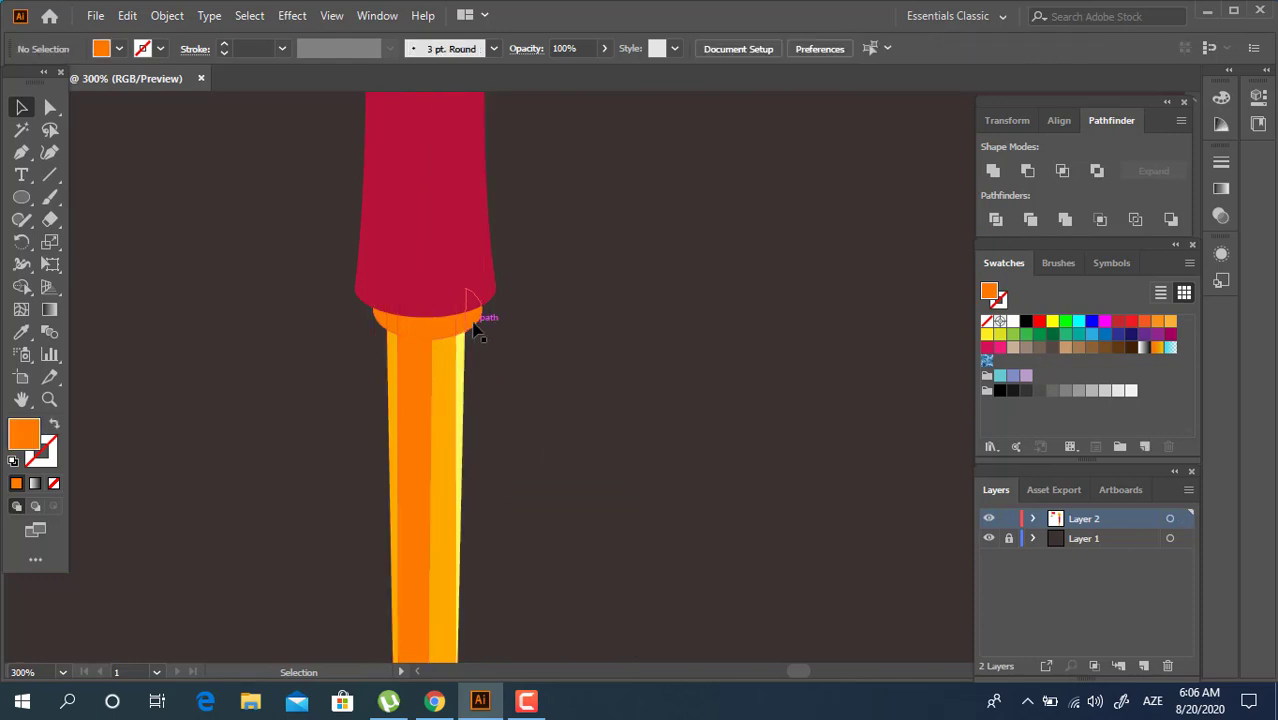
{"action": "left_click", "coordinate": [475, 327]}
{"action": "left_click", "coordinate": [380, 327], "text": "shift"}
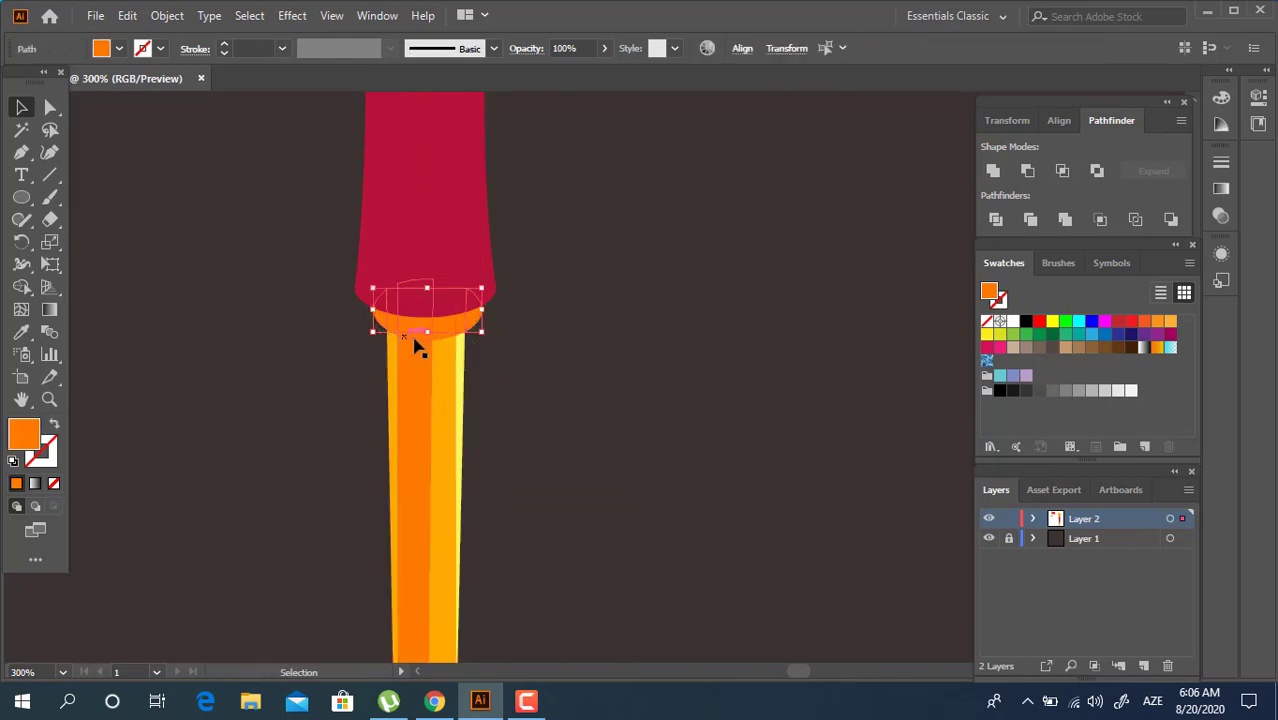
{"action": "left_click", "coordinate": [472, 366]}
Unite the remaining shadow pieces with the pole's dark orange stripe
{"action": "left_click", "coordinate": [462, 330]}
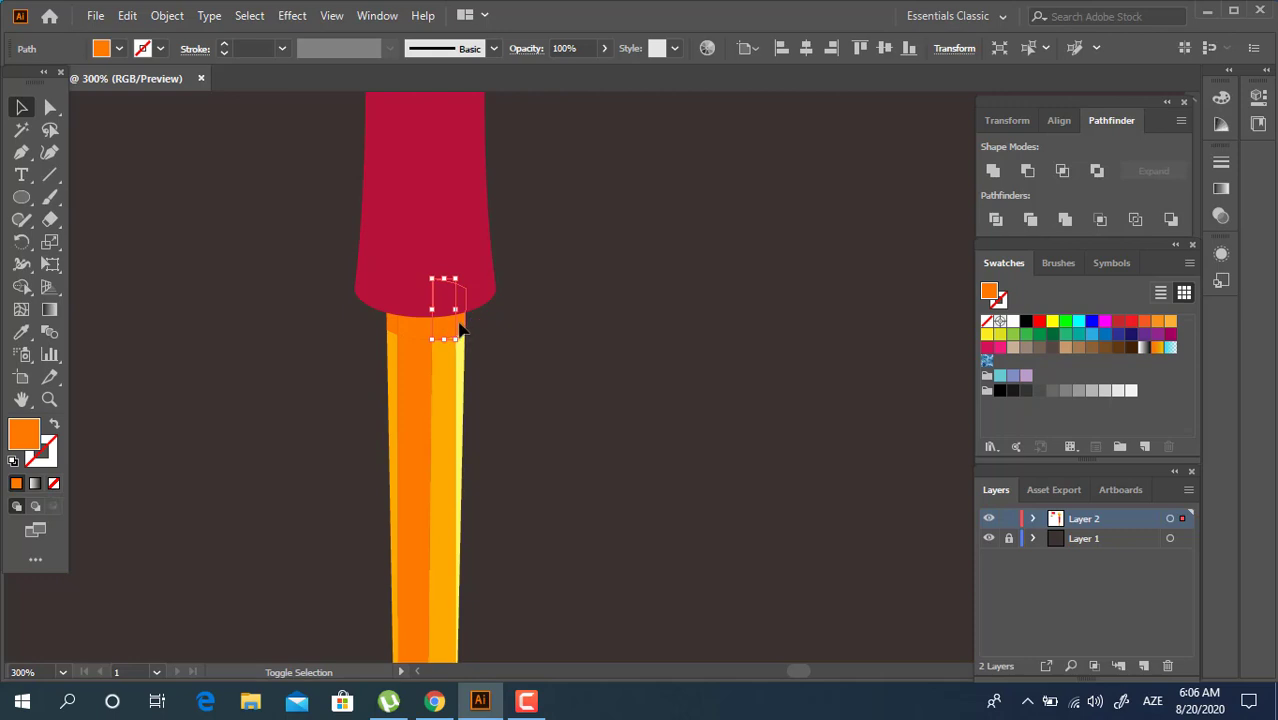
{"action": "left_click", "coordinate": [420, 340], "text": "shift"}
{"action": "left_click", "coordinate": [420, 388], "text": "shift"}
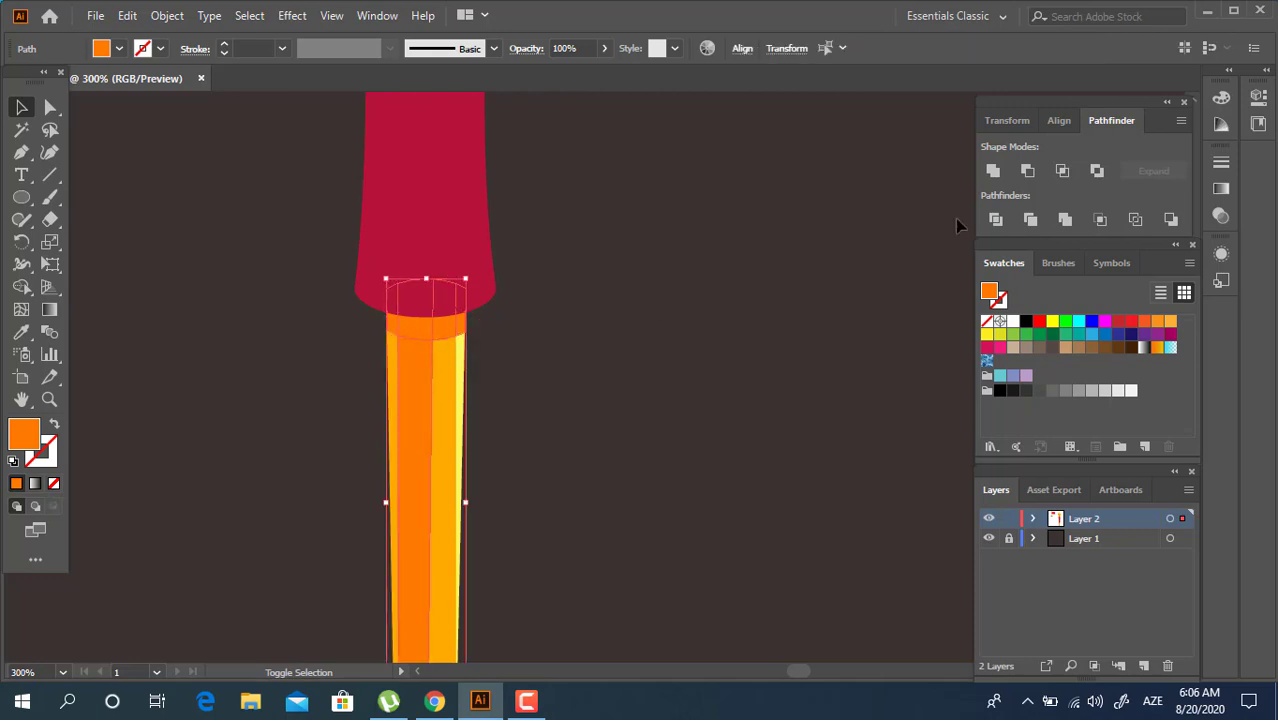
{"action": "left_click", "coordinate": [993, 171]}
Round the inner corner where the shadow meets the dark orange stripe to about 4.45 px
{"action": "key", "text": "a"}
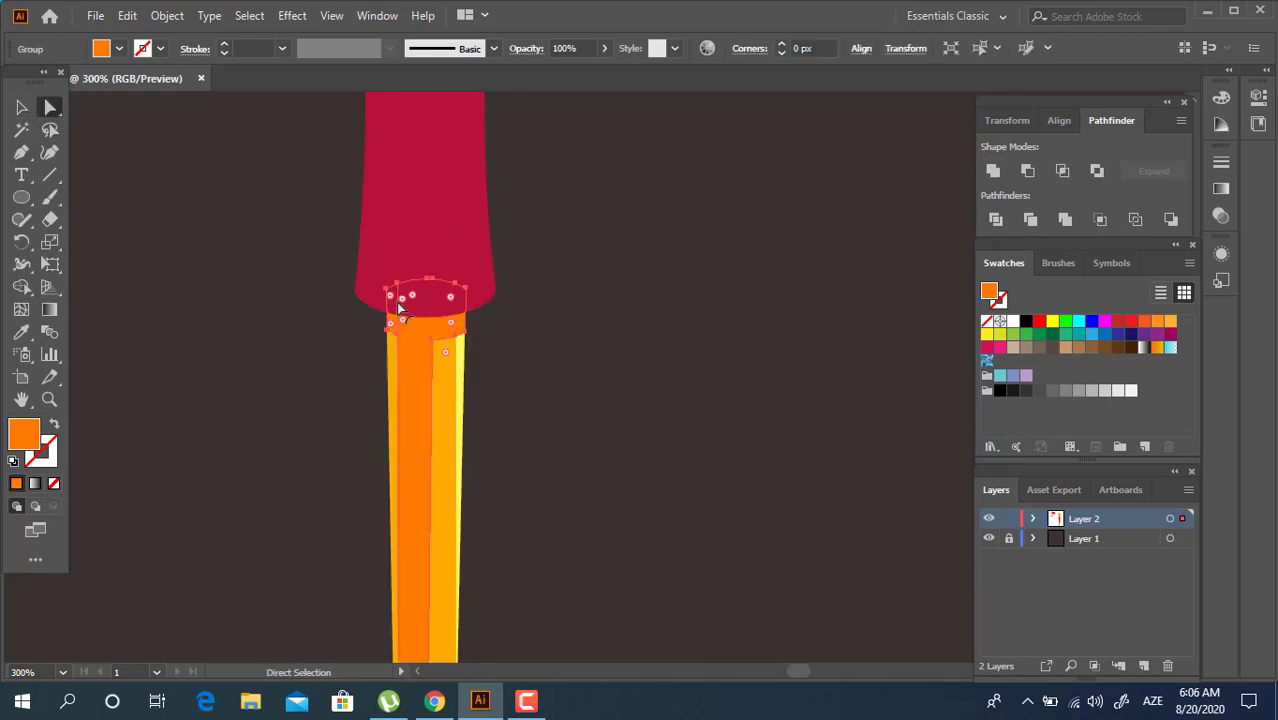
{"action": "left_click", "coordinate": [394, 330]}
{"action": "left_click", "coordinate": [433, 341]}
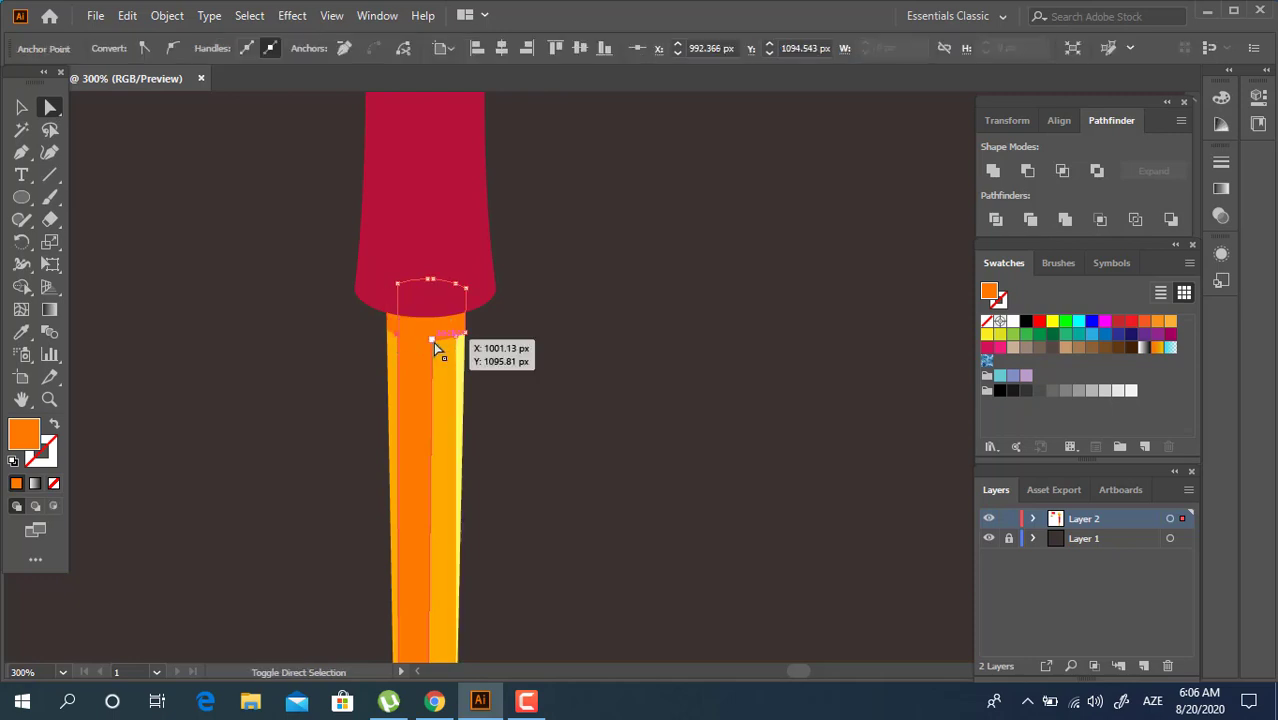
{"action": "mouse_move", "coordinate": [443, 356]}
{"action": "left_mouse_down"}
{"action": "mouse_move", "coordinate": [400, 344]}
{"action": "mouse_move", "coordinate": [431, 343]}
{"action": "left_mouse_up"}
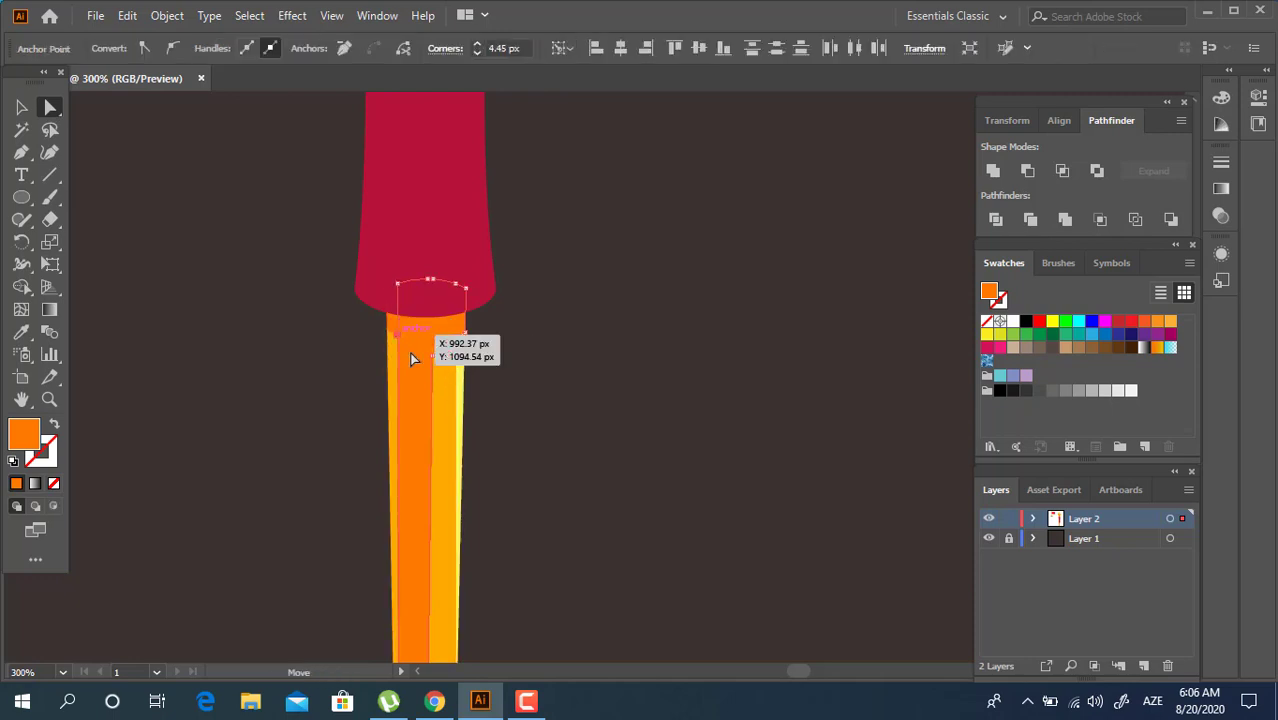
{"action": "left_click", "coordinate": [23, 108]}
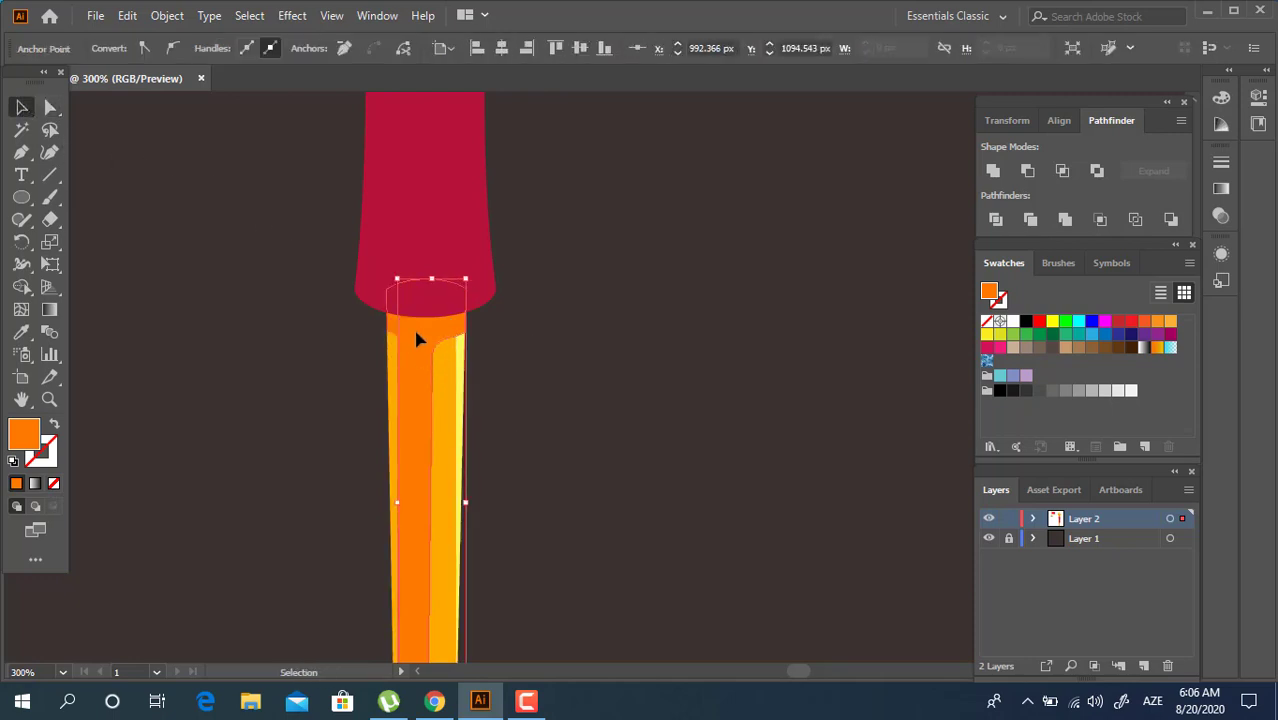
{"action": "left_click", "coordinate": [876, 328]}
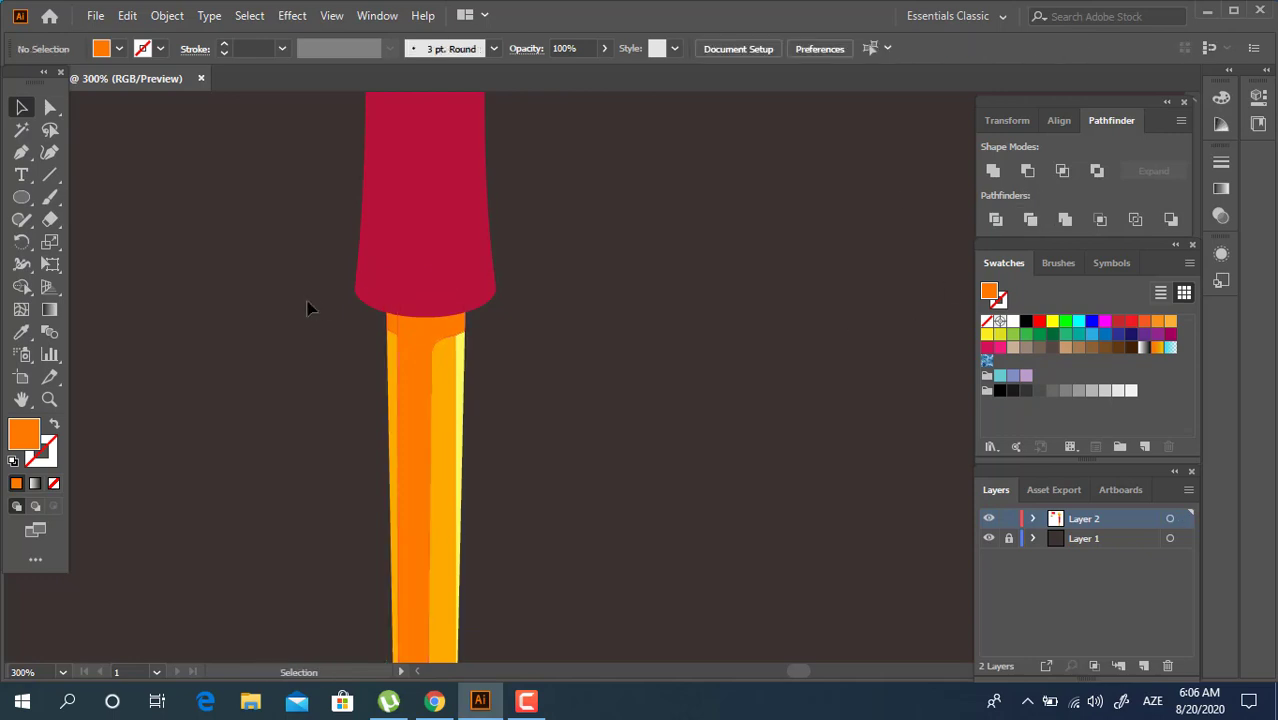
Look over the finished pole as a whole and the empty area beside the cloth sleeve
{"action": "left_click", "coordinate": [443, 385], "text": "shift"}
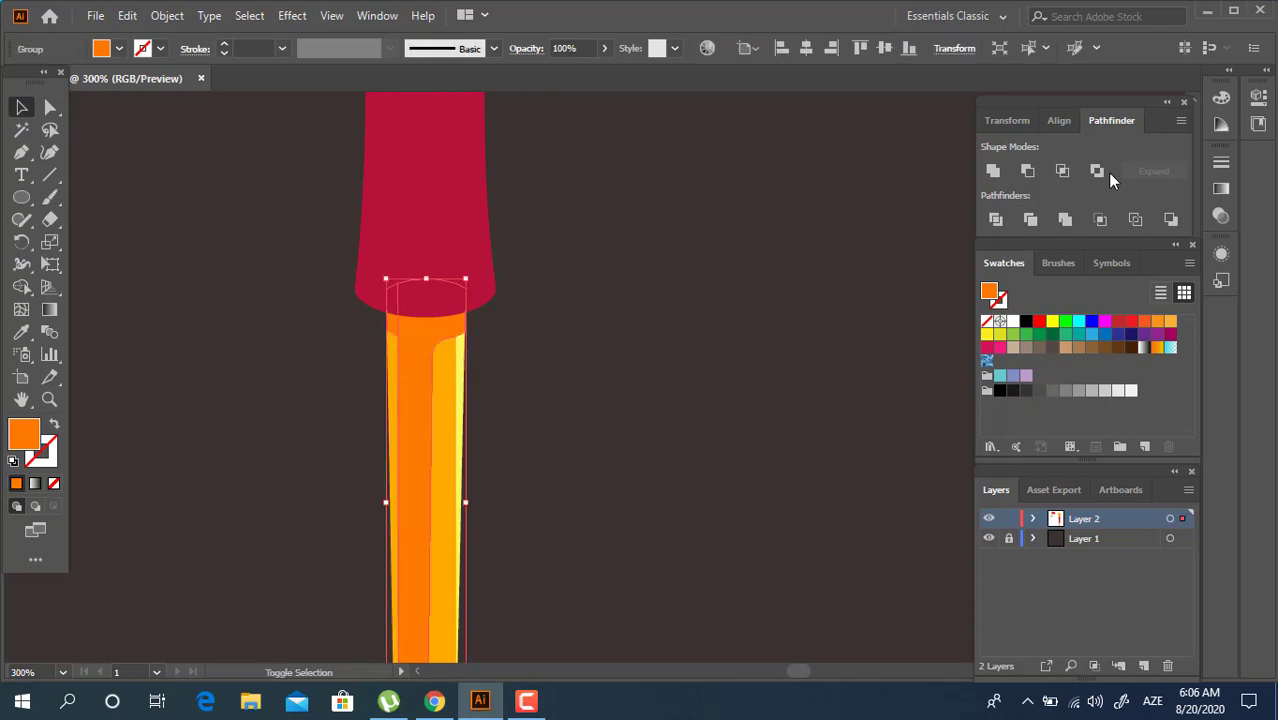
{"action": "left_click", "coordinate": [585, 363]}
{"action": "left_click", "coordinate": [585, 363], "text": "alt"}
{"action": "left_click", "coordinate": [583, 368], "text": "alt"}
{"action": "left_click_drag", "start_coordinate": [657, 360], "coordinate": [619, 448]}
{"action": "left_click", "coordinate": [577, 418], "text": "alt"}
{"action": "left_click_drag", "start_coordinate": [538, 408], "coordinate": [418, 465]}
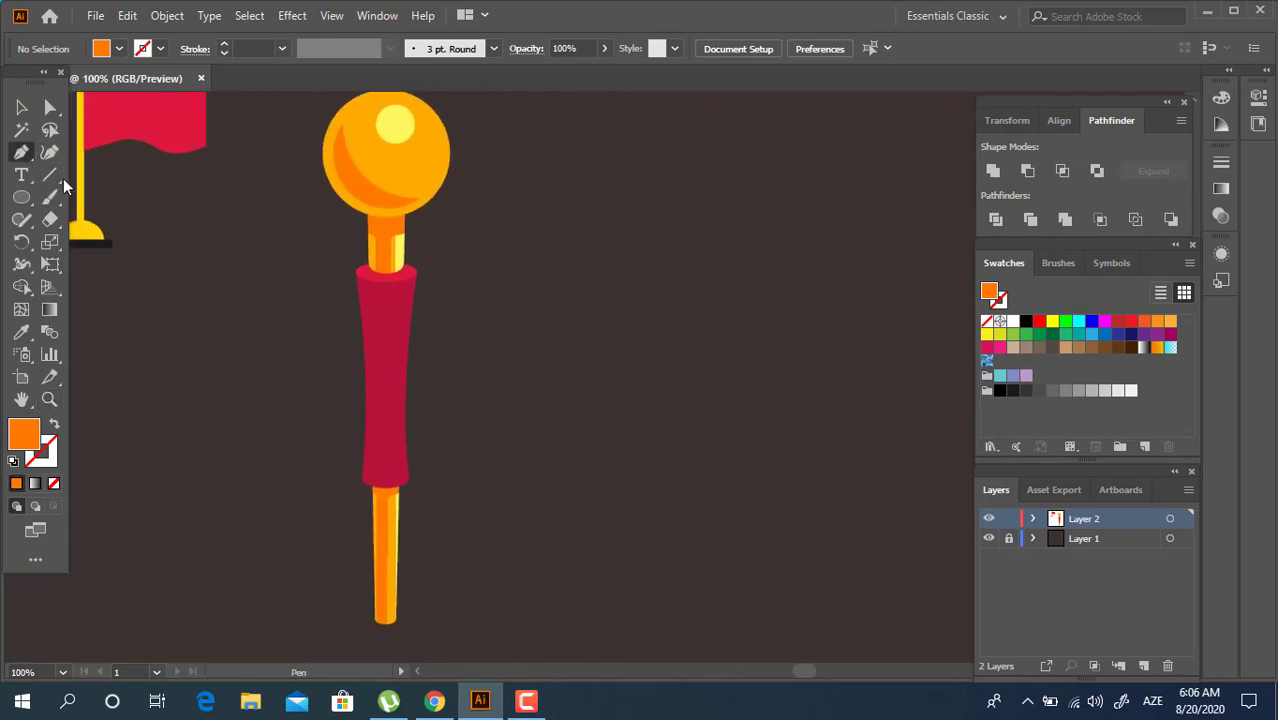
{"action": "left_click_drag", "start_coordinate": [561, 350], "coordinate": [366, 345]}
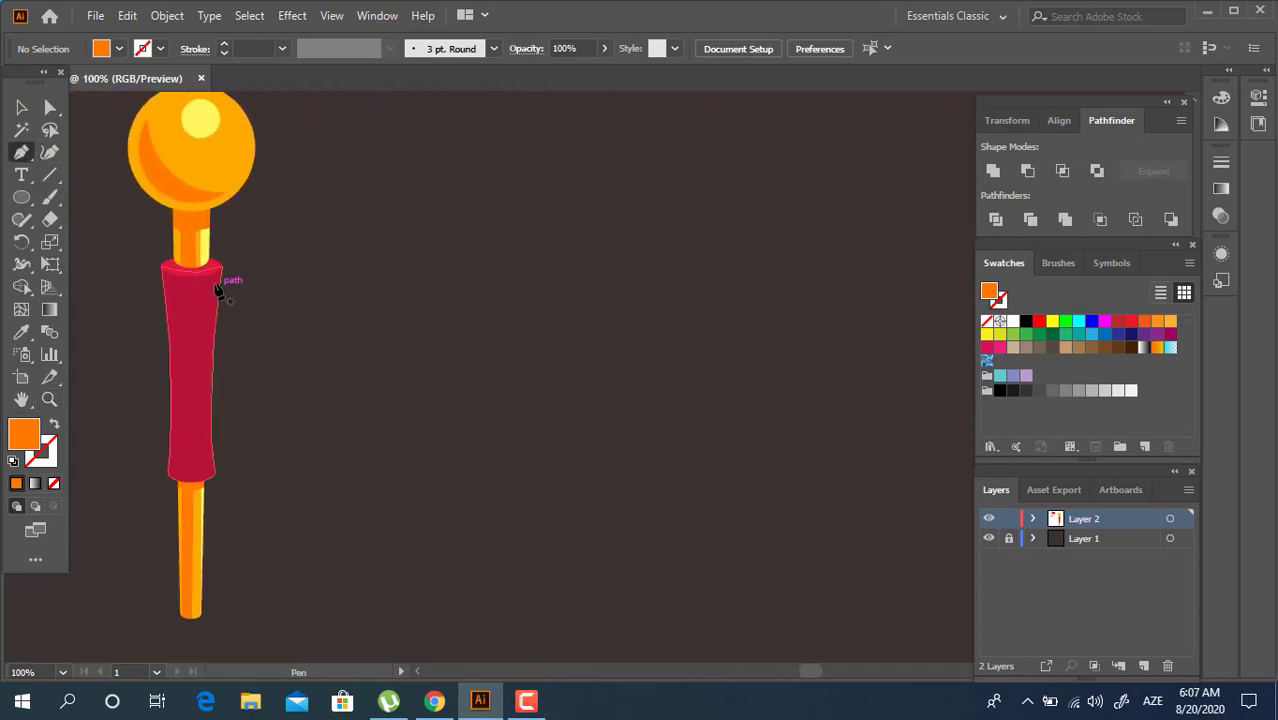
Draw a closed waving flag shape with the Pen tool, extending sideways from the cloth sleeve with curved upper, outer and lower edges
{"action": "left_click", "coordinate": [210, 283]}
{"action": "left_click_drag", "start_coordinate": [359, 275], "coordinate": [460, 316]}
{"action": "left_click", "coordinate": [541, 278]}
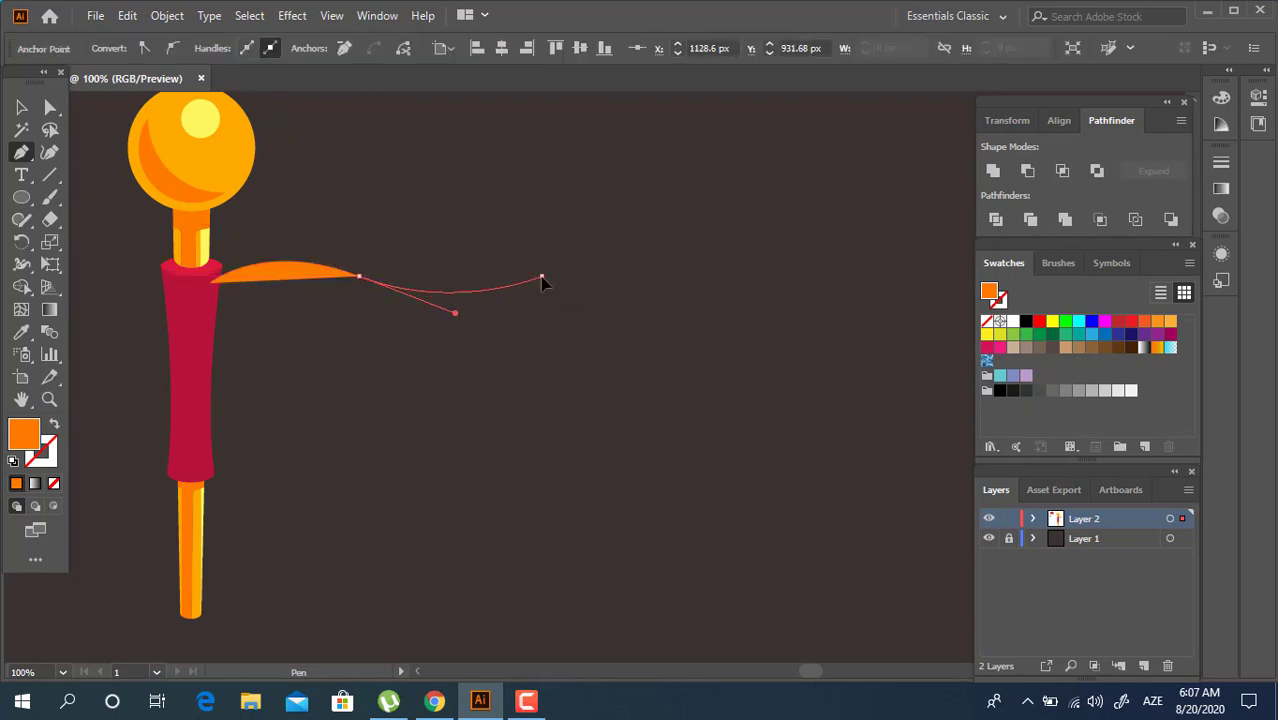
{"action": "left_click_drag", "start_coordinate": [511, 441], "coordinate": [537, 472]}
{"action": "left_click", "coordinate": [534, 466]}
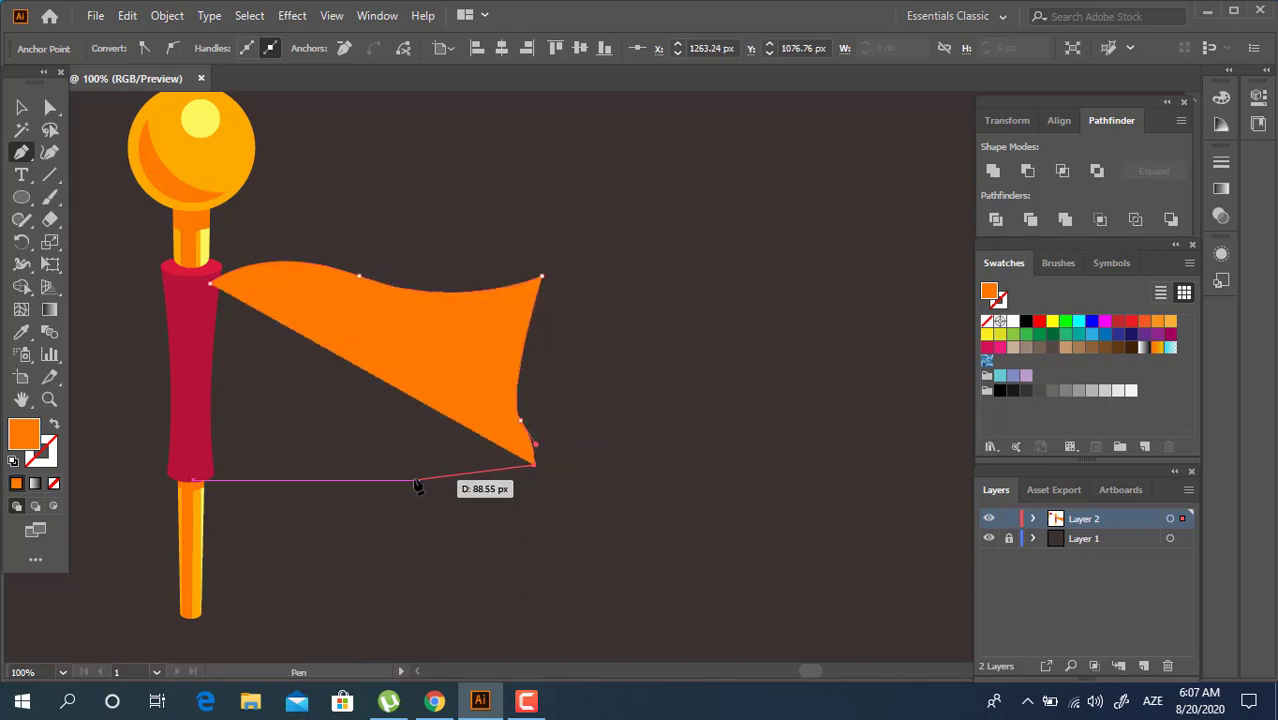
{"action": "left_click_drag", "start_coordinate": [382, 479], "coordinate": [312, 449]}
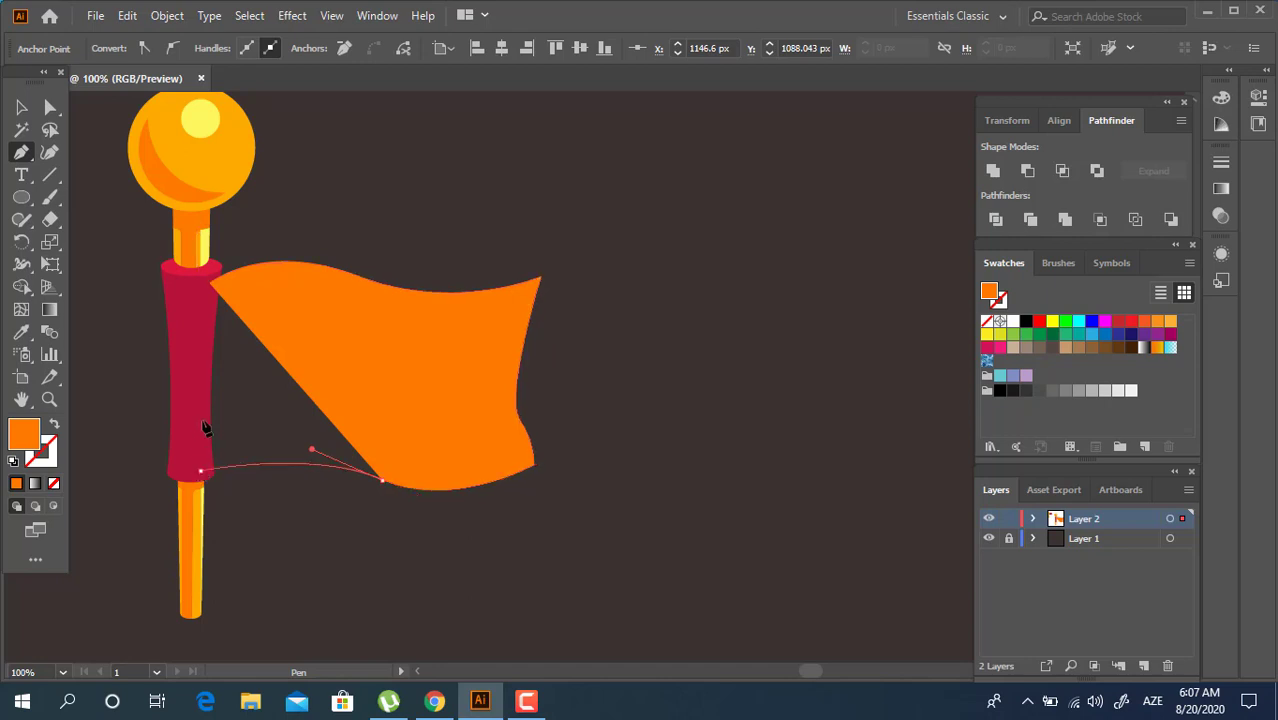
{"action": "left_click", "coordinate": [201, 470]}
{"action": "left_click", "coordinate": [209, 283]}
Fill the waving flag shape with the dark red sampled from the cloth sleeve
{"action": "left_click", "coordinate": [22, 334]}
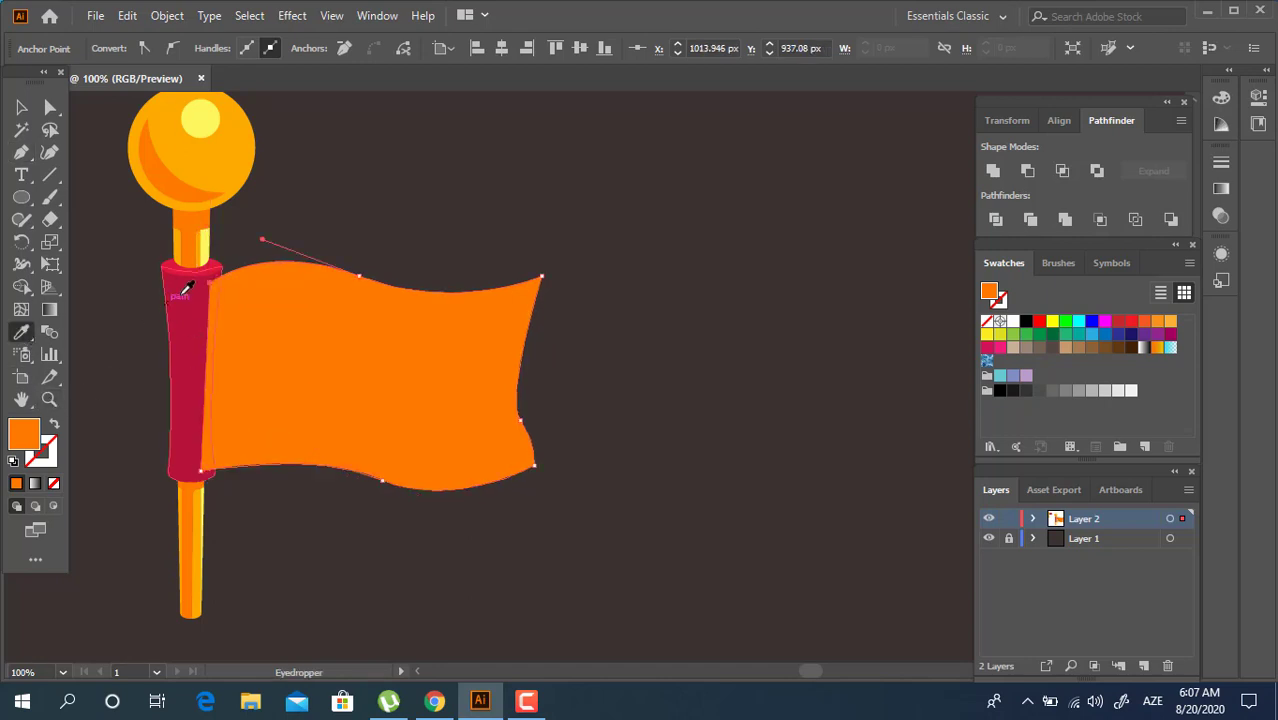
{"action": "left_click", "coordinate": [182, 289]}
{"action": "left_click", "coordinate": [22, 108]}
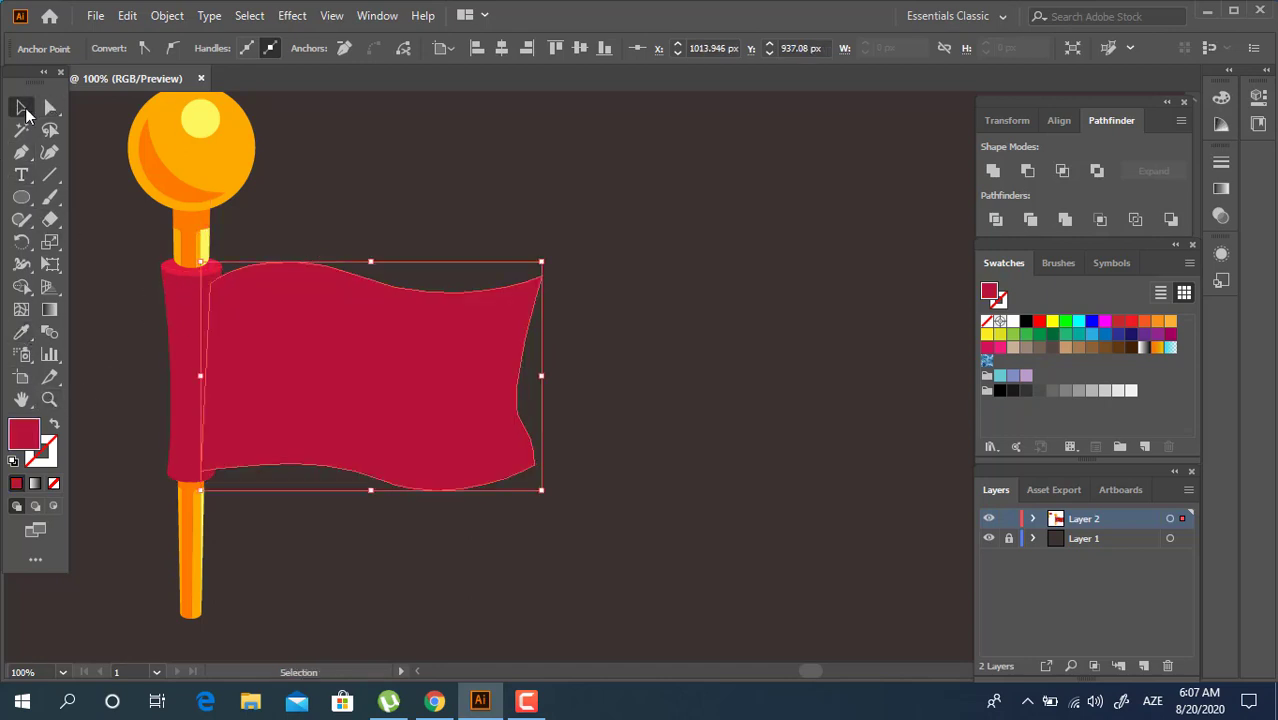
{"action": "left_click", "coordinate": [613, 382]}
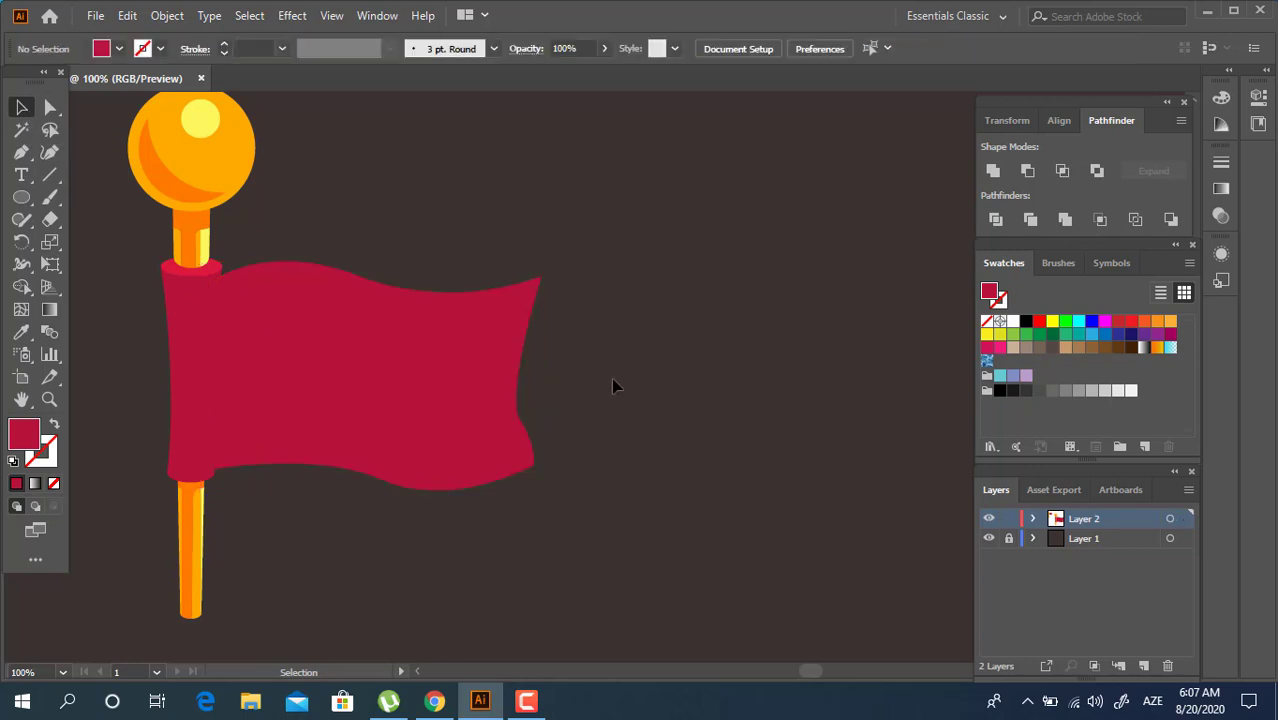
Move the flag's upper corner anchor at the sleeve slightly upward
{"action": "left_click", "coordinate": [371, 382]}
{"action": "left_click", "coordinate": [50, 107]}
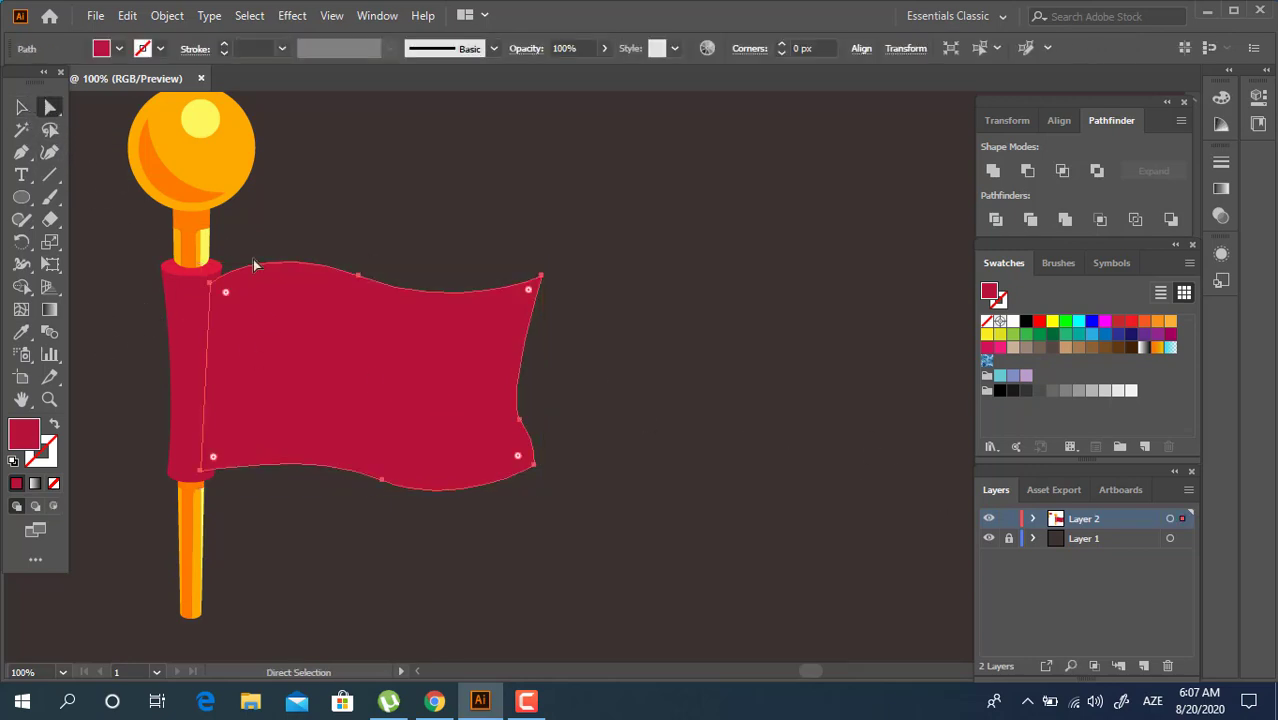
{"action": "left_click_drag", "start_coordinate": [211, 284], "coordinate": [212, 277]}
{"action": "left_click", "coordinate": [321, 216]}
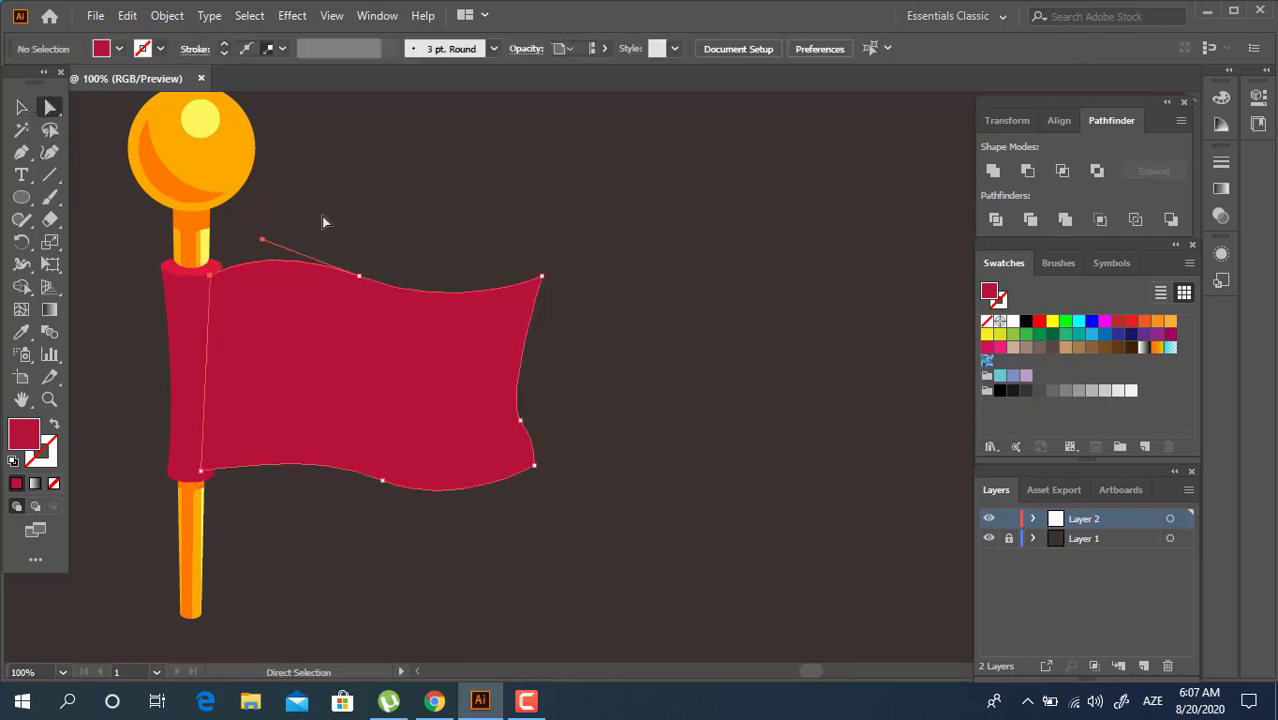
Draw a rectangle covering the sleeve and the adjoining edge of the flag, and fill it with the darker red 911035
{"action": "left_click", "coordinate": [296, 329]}
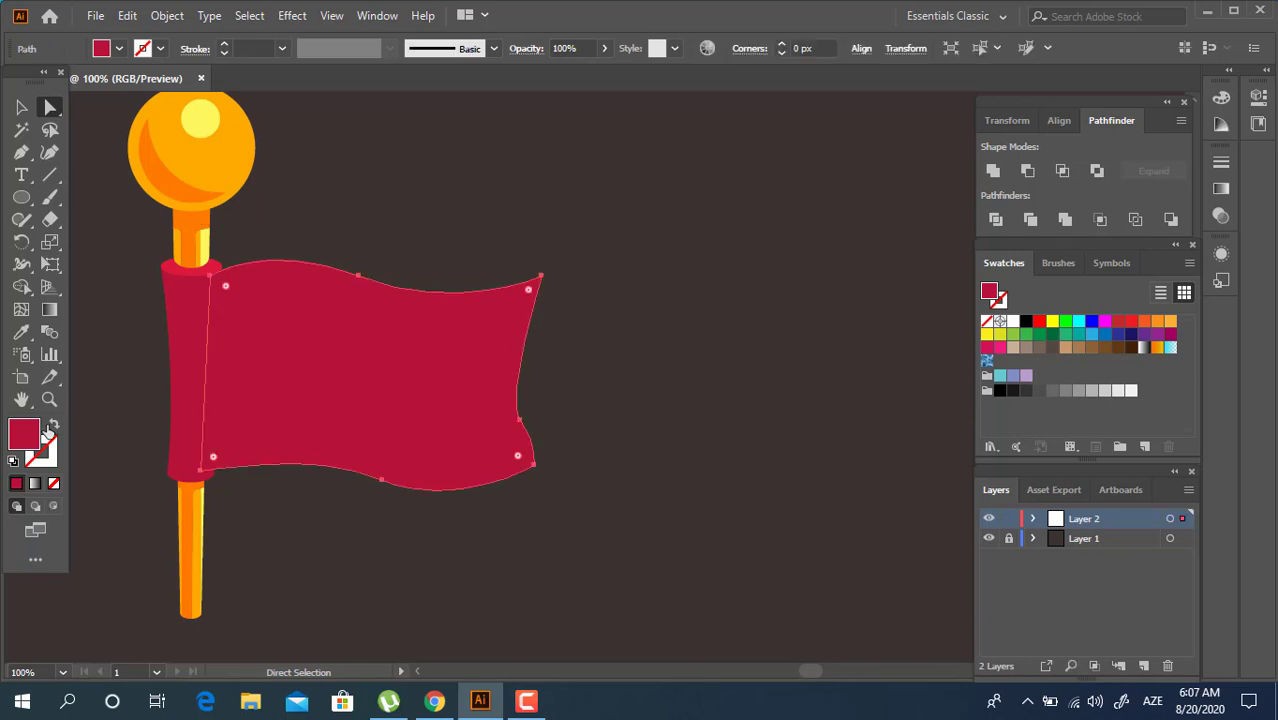
{"action": "left_click", "coordinate": [20, 178]}
{"action": "left_click", "coordinate": [21, 197]}
{"action": "left_click", "coordinate": [80, 195]}
{"action": "left_click_drag", "start_coordinate": [240, 243], "coordinate": [161, 504]}
{"action": "double_click", "coordinate": [24, 437]}
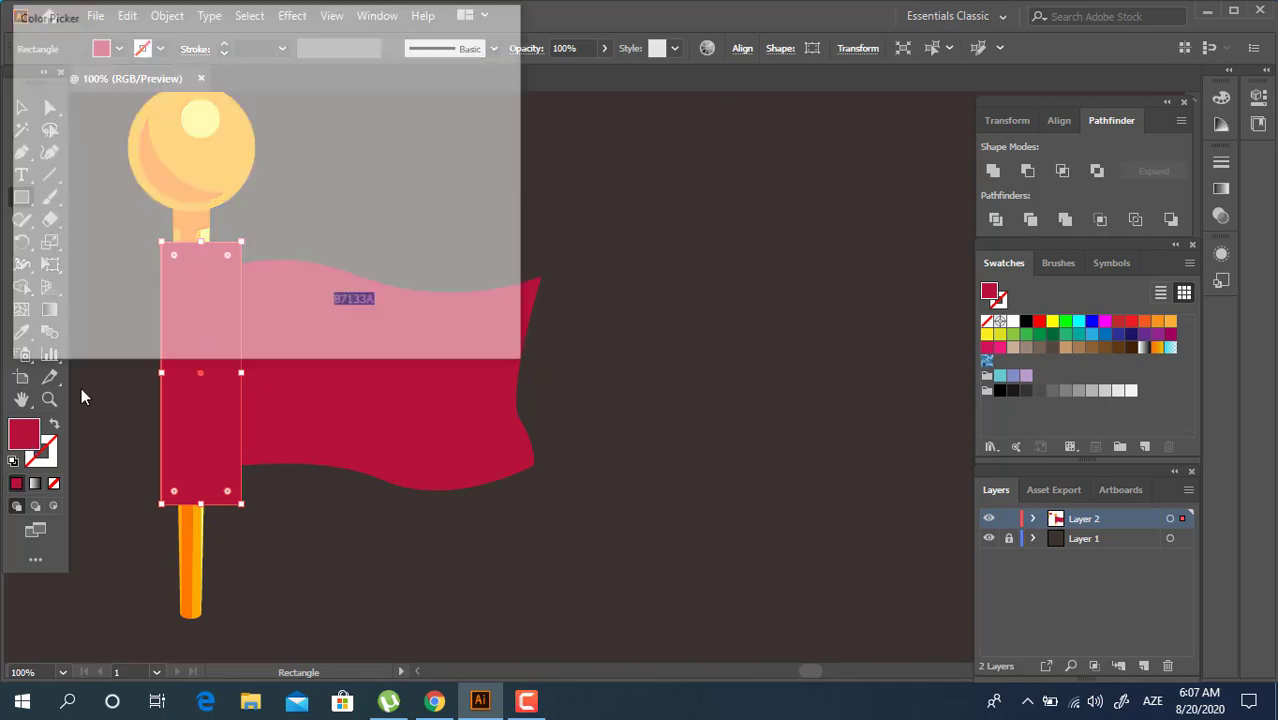
{"action": "left_click_drag", "start_coordinate": [232, 143], "coordinate": [234, 173]}
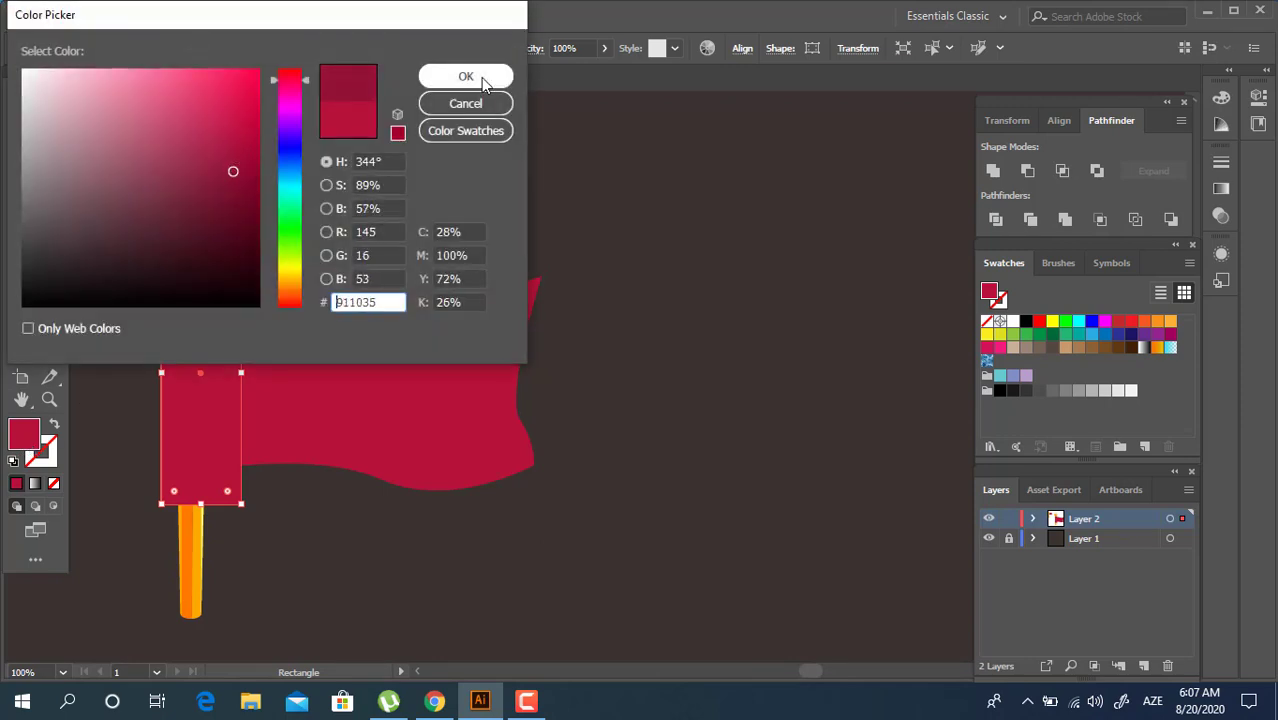
{"action": "left_click", "coordinate": [466, 76]}
Draw a four-sided wedge across the middle of the flag, wide above the upper edge and narrowing below the lower edge
{"action": "left_click", "coordinate": [20, 150]}
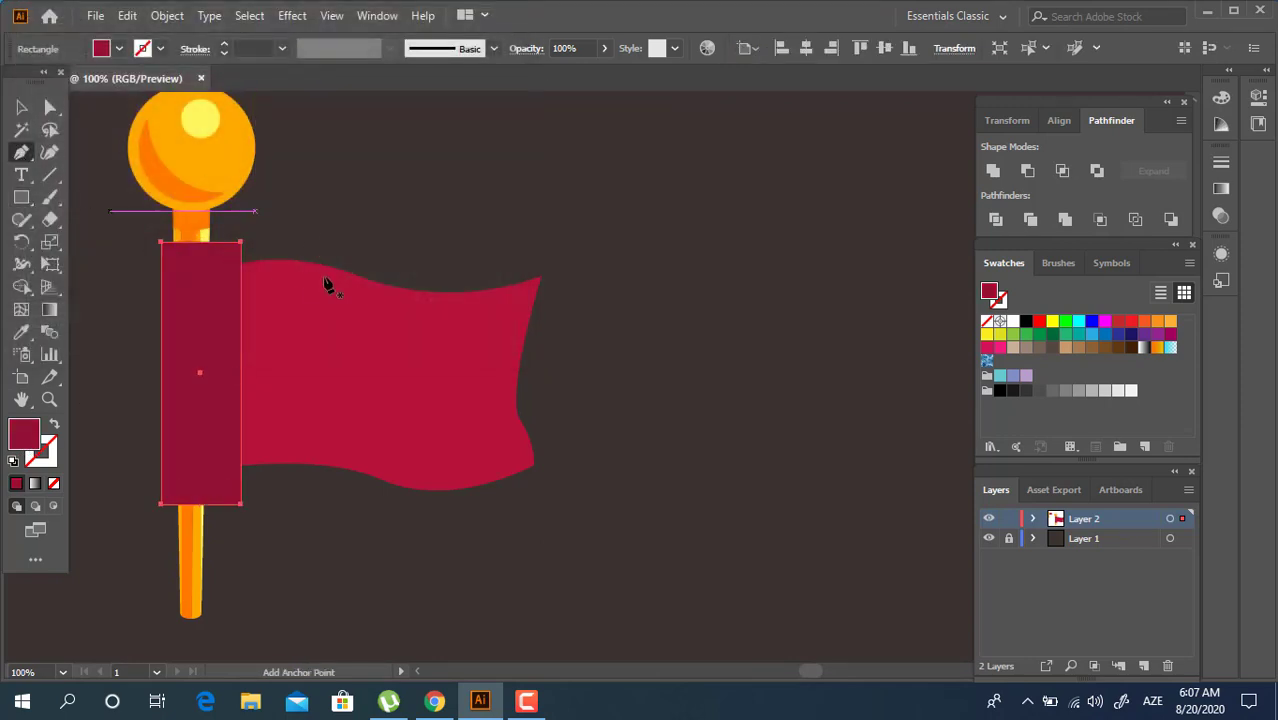
{"action": "left_click", "coordinate": [361, 244]}
{"action": "left_click", "coordinate": [408, 502]}
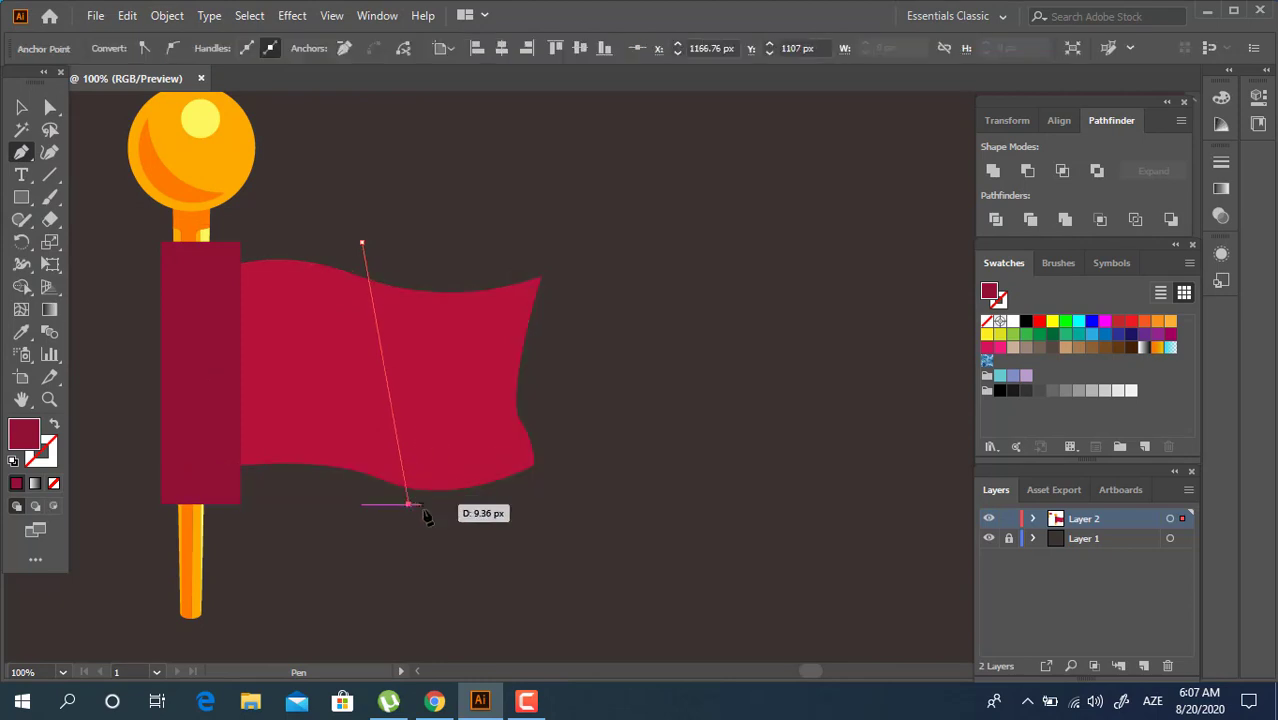
{"action": "left_click", "coordinate": [422, 508]}
{"action": "left_click", "coordinate": [443, 262]}
{"action": "left_click", "coordinate": [362, 245]}
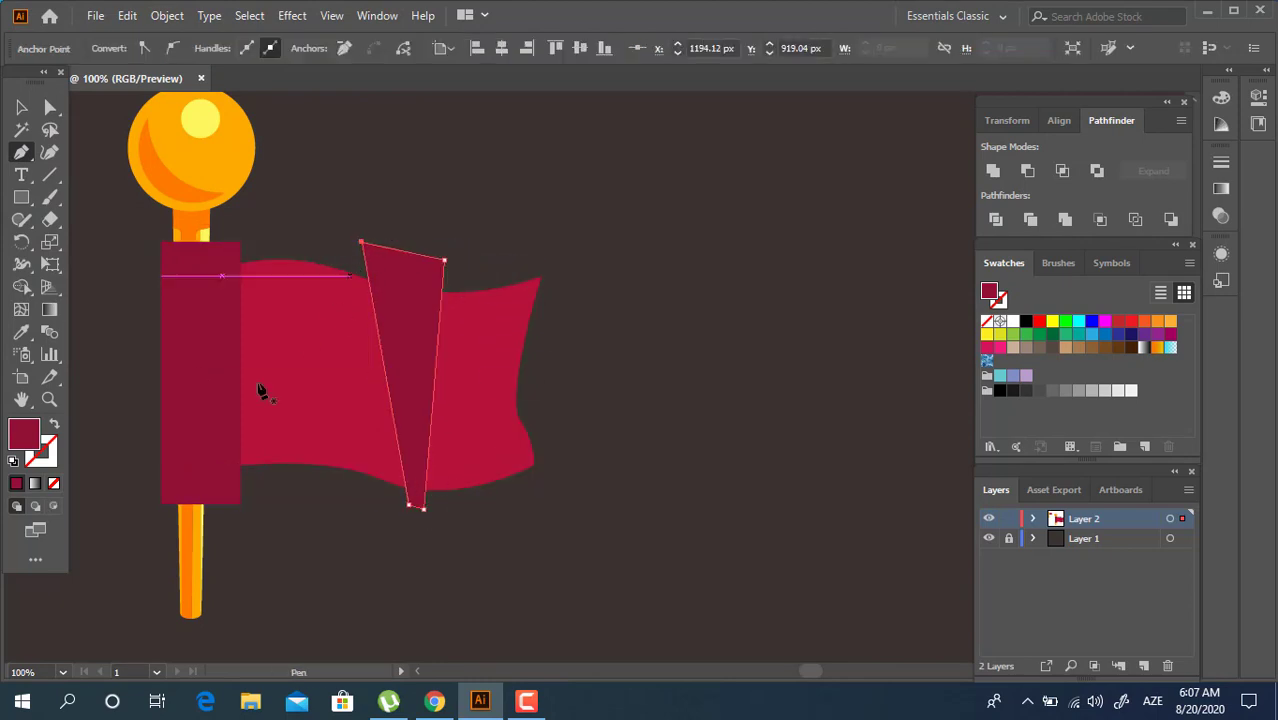
Send the flag, dark rectangle and wedge behind the sleeve and pole, keeping both shading shapes in front of the flag
{"action": "left_click", "coordinate": [22, 108]}
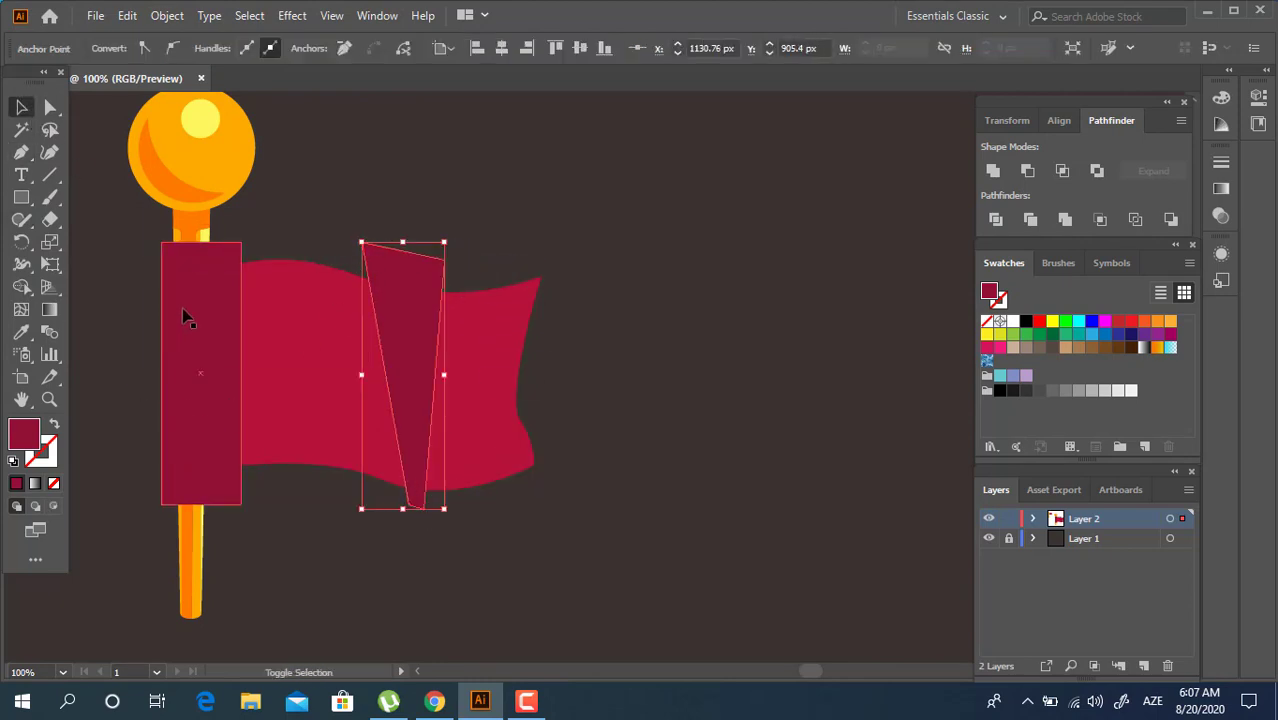
{"action": "left_click", "coordinate": [225, 335], "text": "shift"}
{"action": "key", "text": "ctrl+shift+bracketleft"}
{"action": "key", "text": "ctrl+bracketright"}
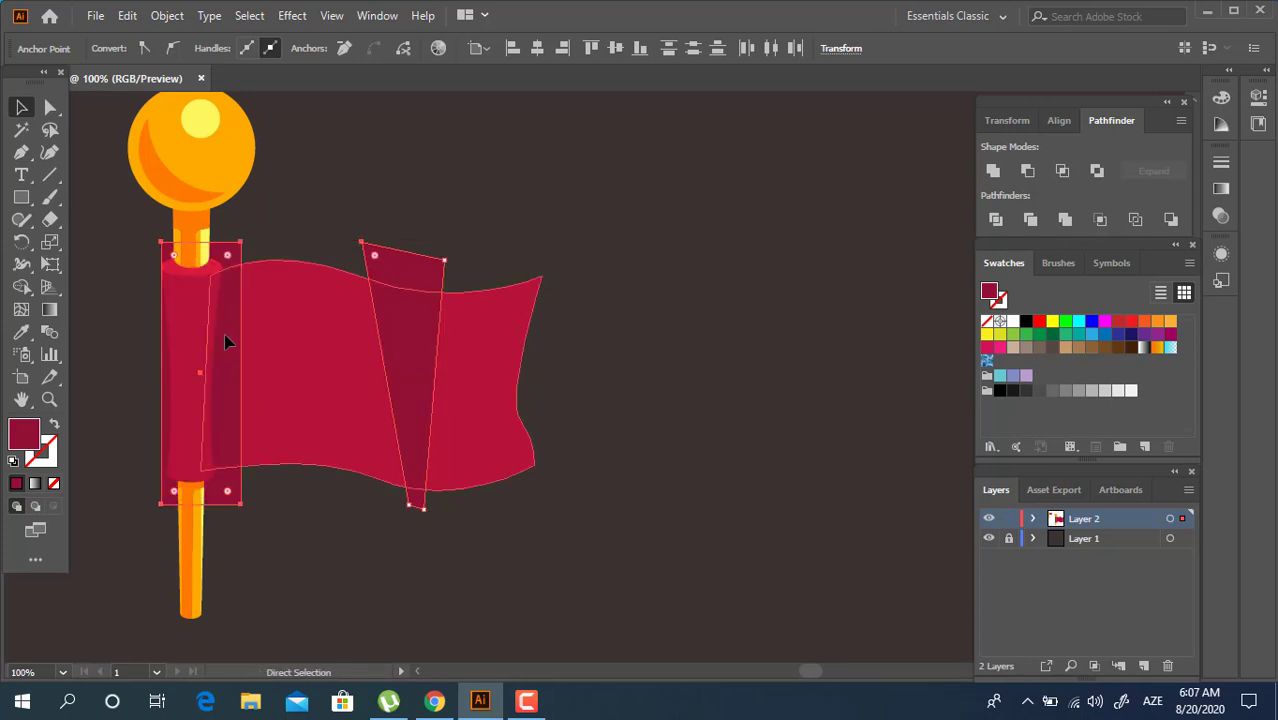
{"action": "left_click", "coordinate": [408, 297]}
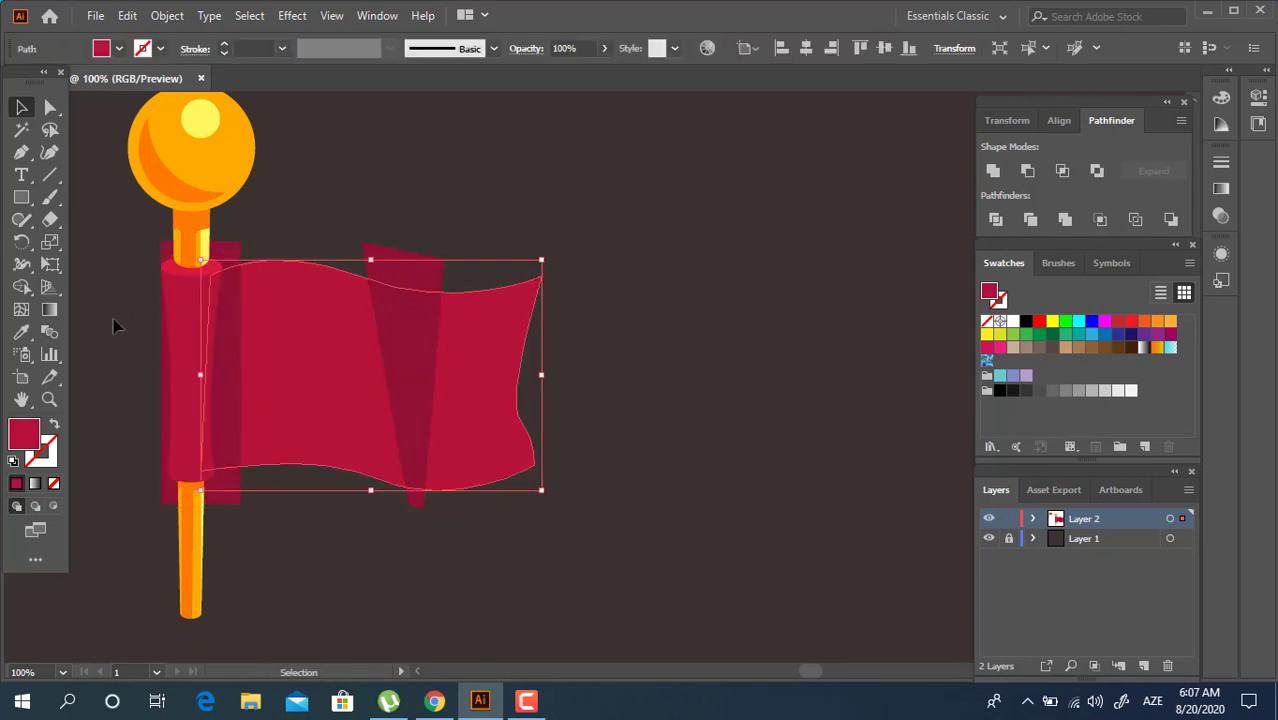
{"action": "key", "text": "i"}
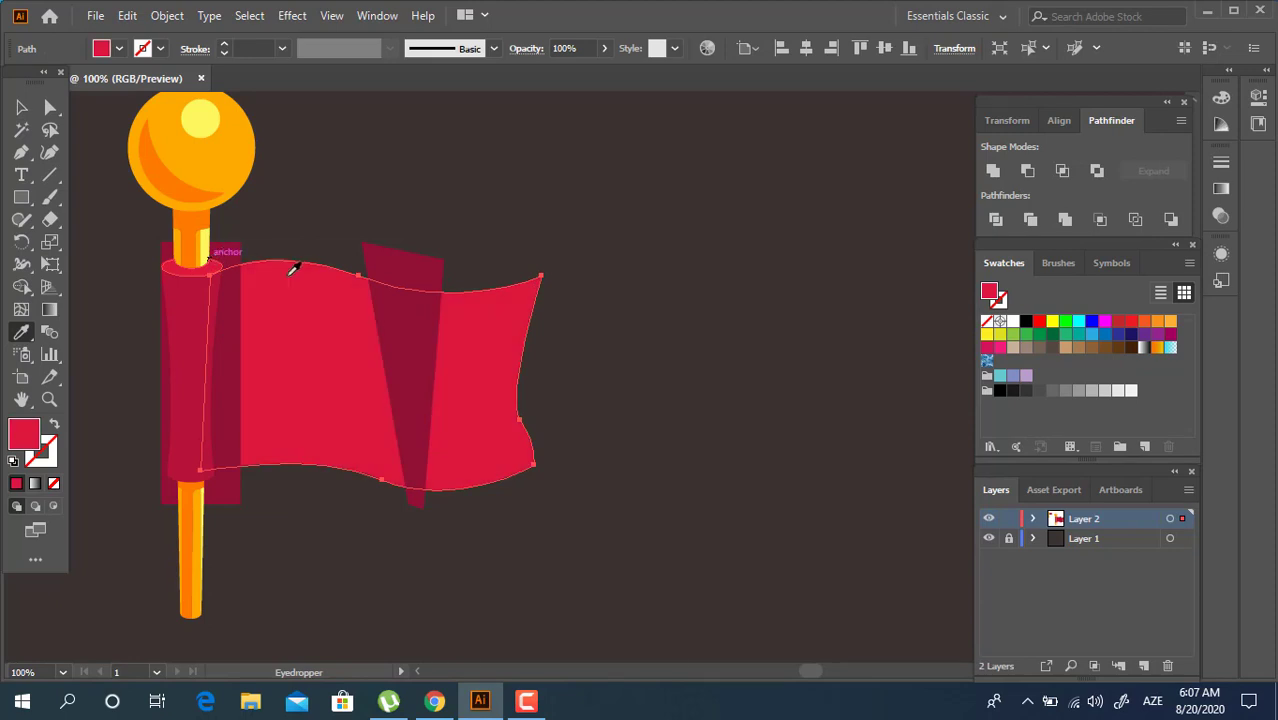
{"action": "key", "text": "v"}
Fill the wedge across the flag with the bright red sampled from the sleeve's top opening
{"action": "left_click", "coordinate": [418, 276]}
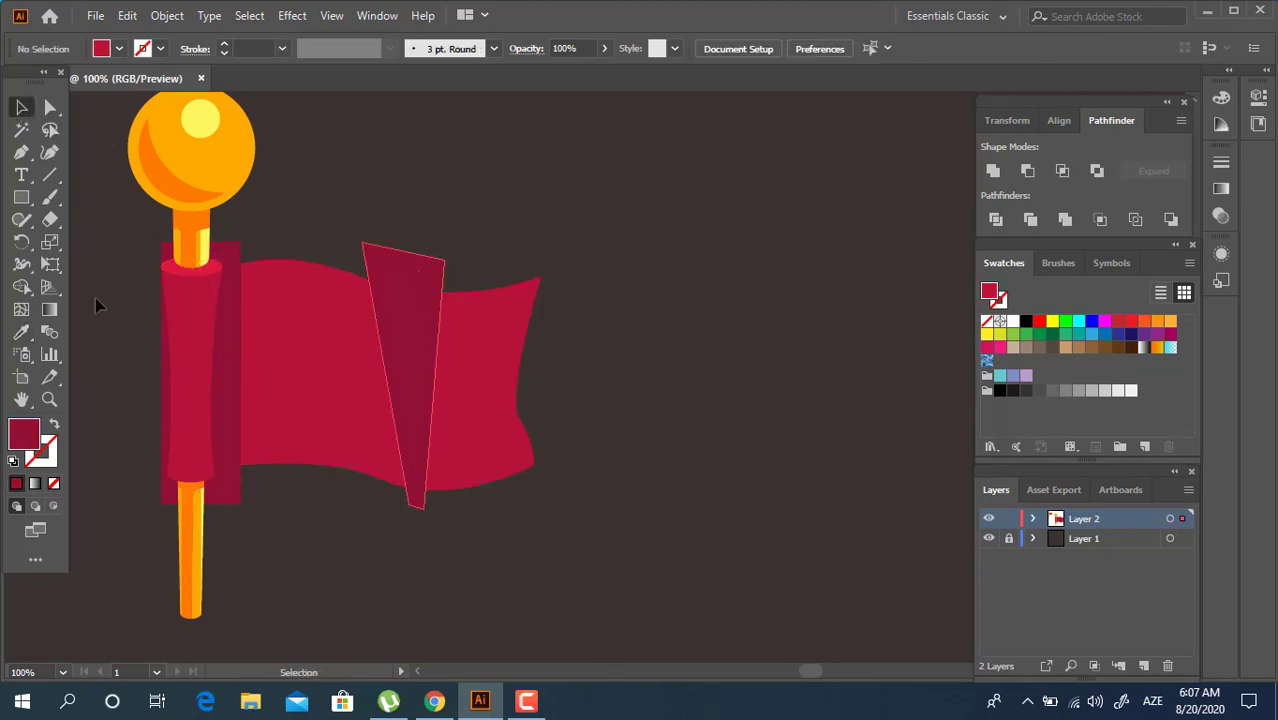
{"action": "left_click", "coordinate": [22, 332]}
{"action": "left_click", "coordinate": [200, 265]}
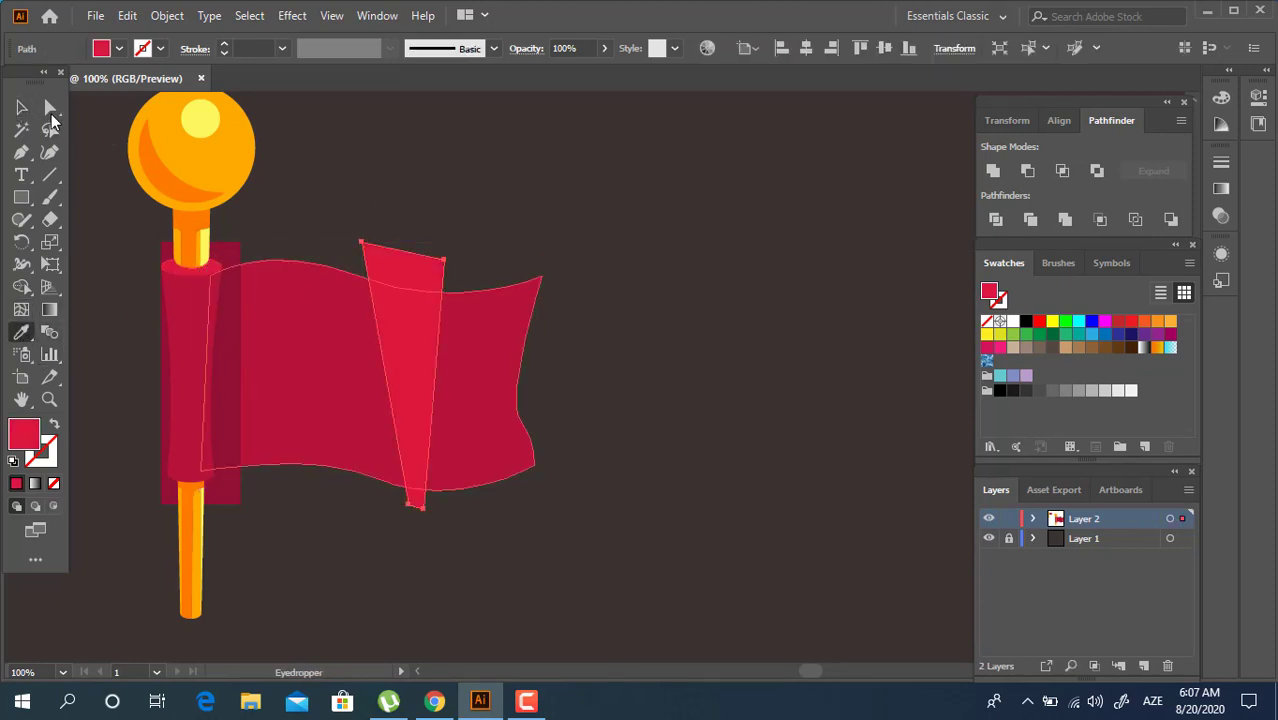
{"action": "left_click", "coordinate": [22, 107]}
{"action": "left_click", "coordinate": [604, 447]}
Bend the dark rectangle's flag-side edge slightly inward at its middle with the Curvature tool
{"action": "left_click_drag", "start_coordinate": [531, 465], "coordinate": [583, 443]}
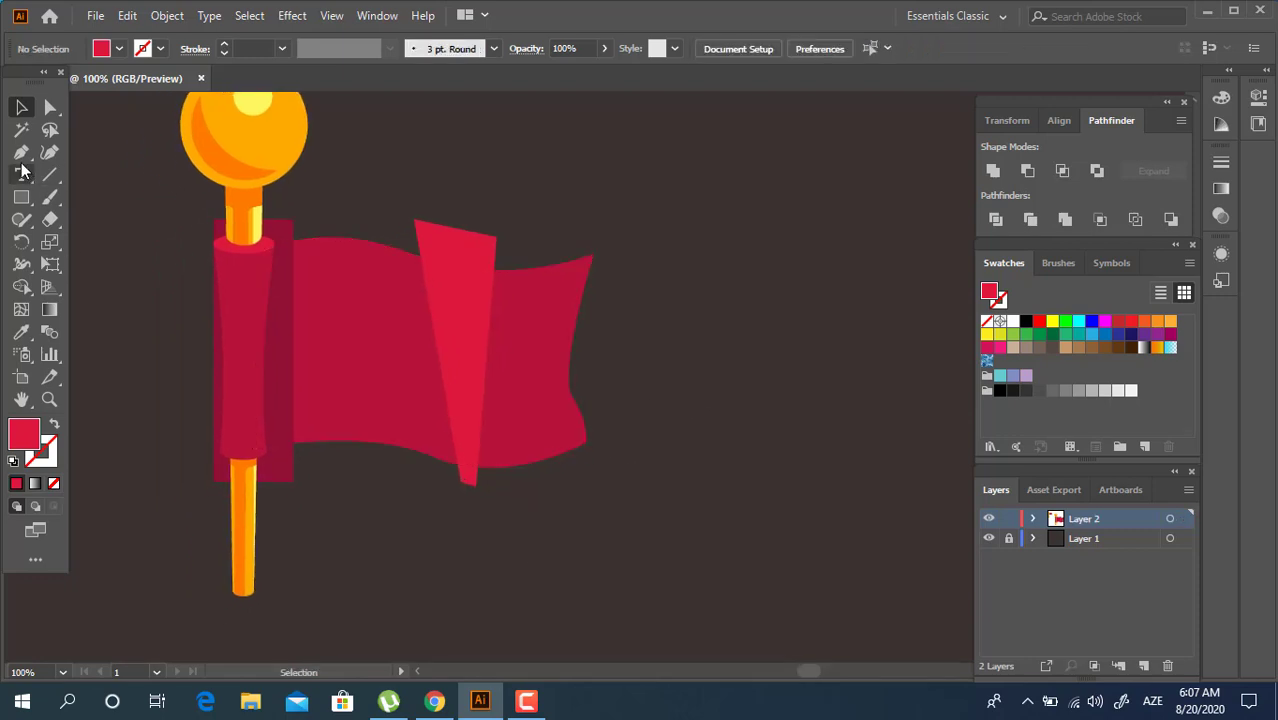
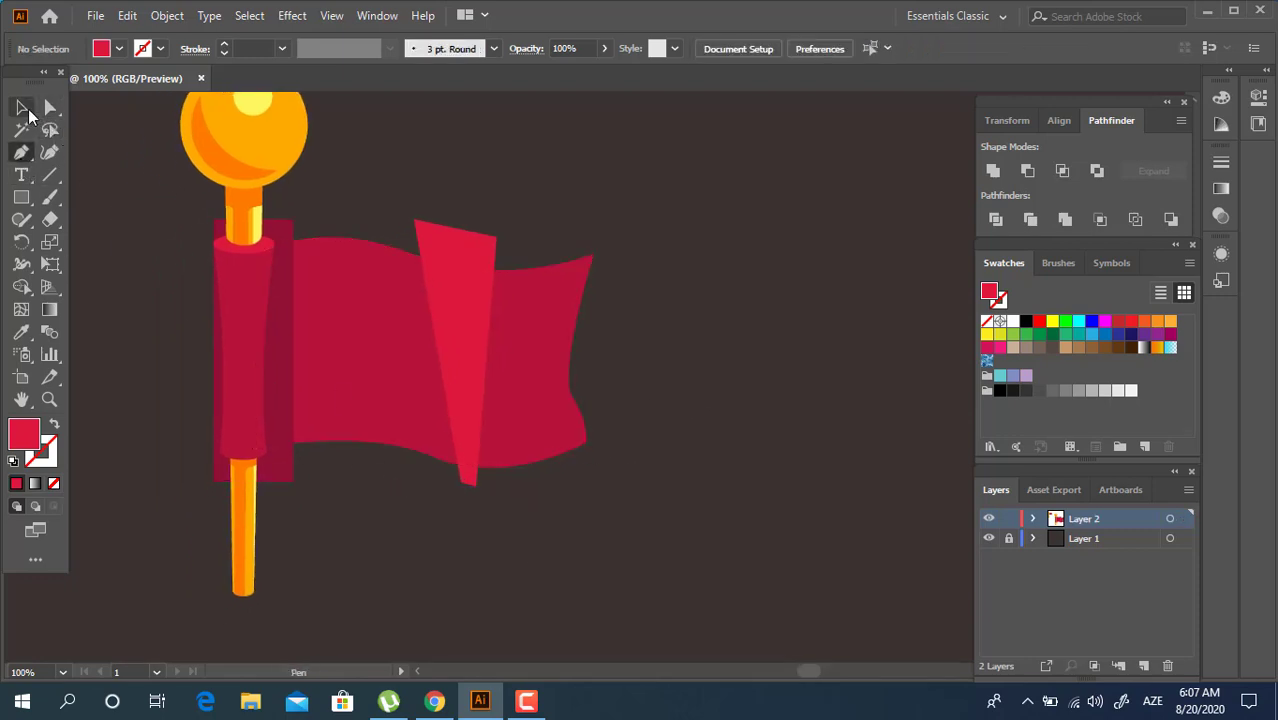
{"action": "left_click", "coordinate": [22, 108]}
{"action": "left_click", "coordinate": [252, 370]}
{"action": "left_click", "coordinate": [49, 152]}
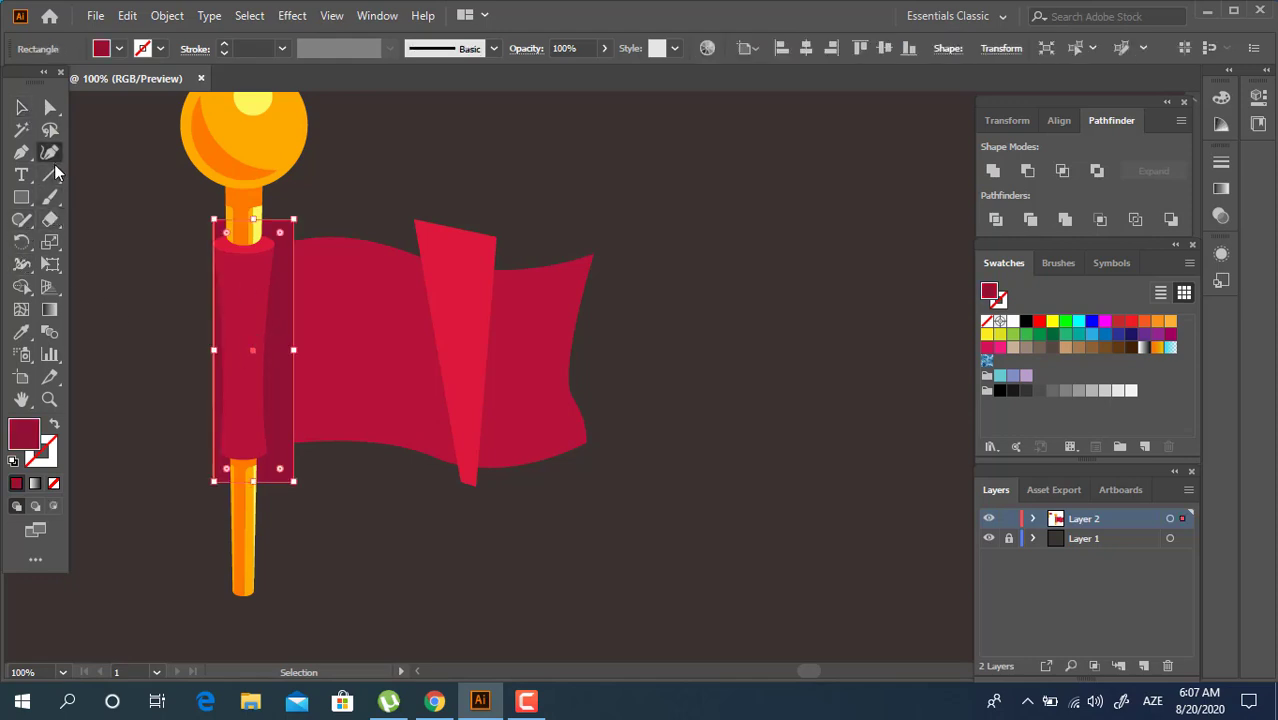
{"action": "left_click", "coordinate": [285, 349]}
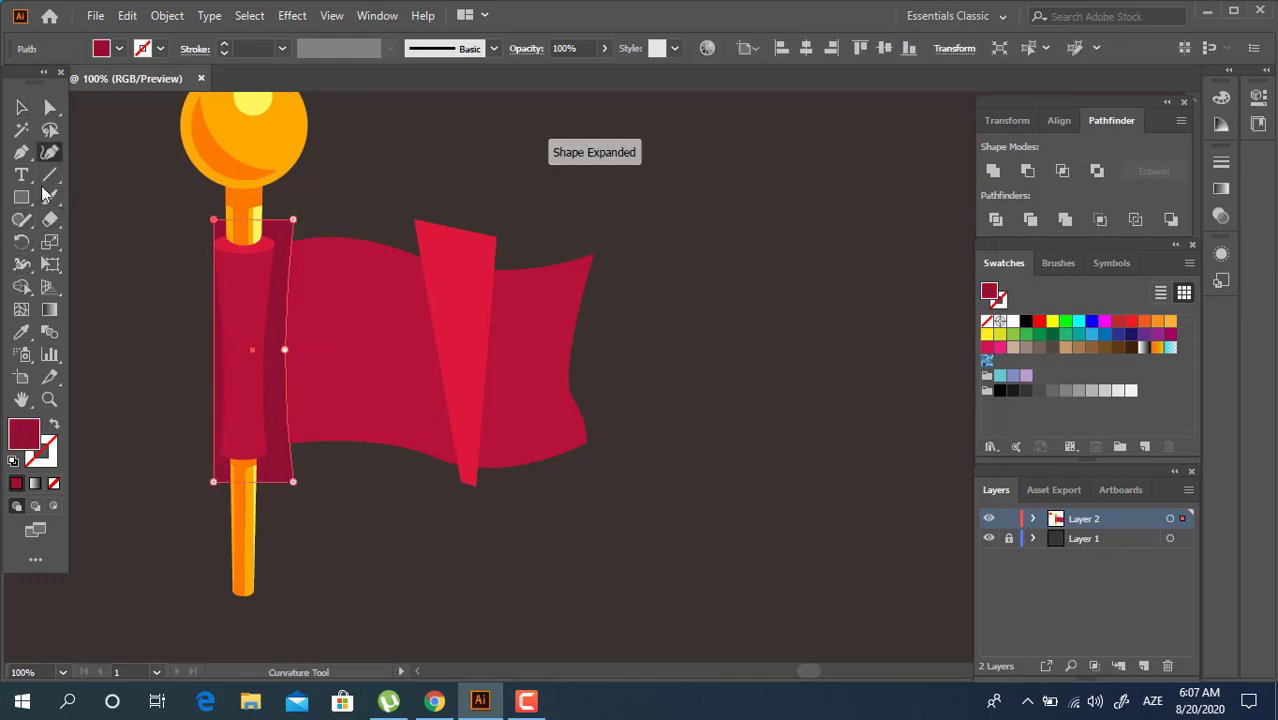
Draw two dark red triangular folds, a tall one rising through the flag's lower edge and a small one cutting into its outer edge
{"action": "left_click", "coordinate": [402, 515]}
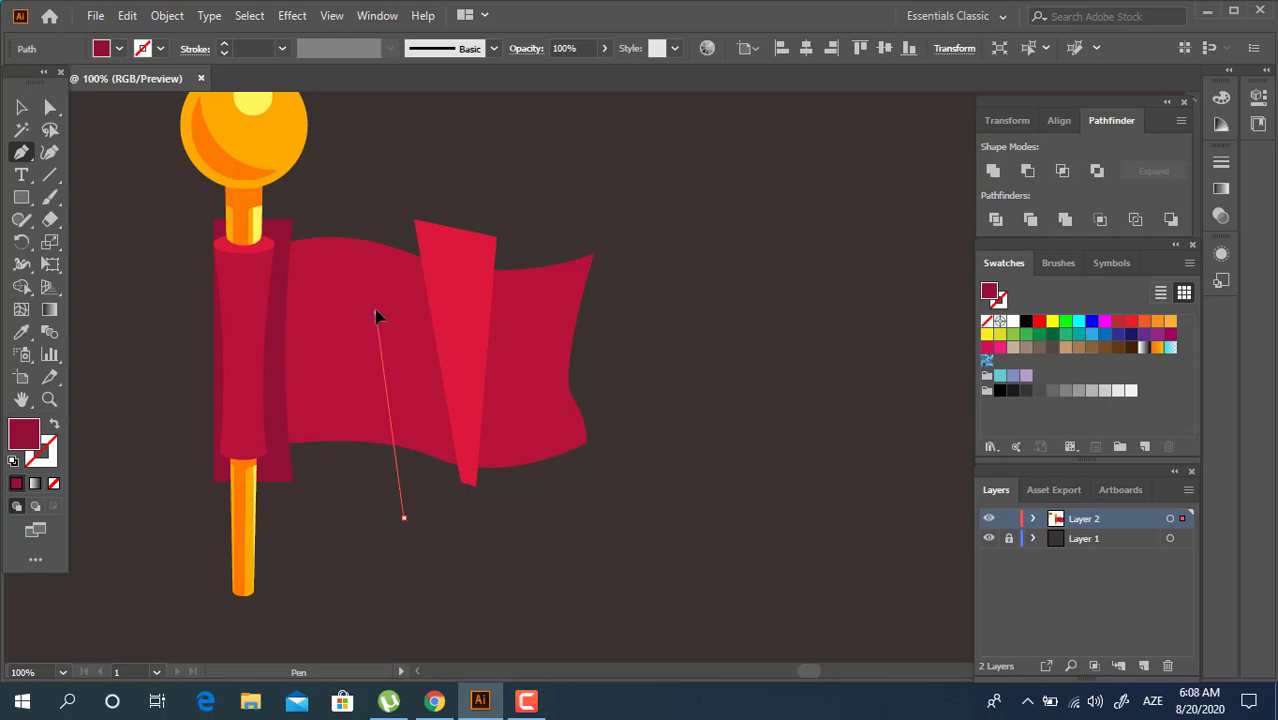
{"action": "left_click", "coordinate": [375, 313]}
{"action": "left_click", "coordinate": [356, 513]}
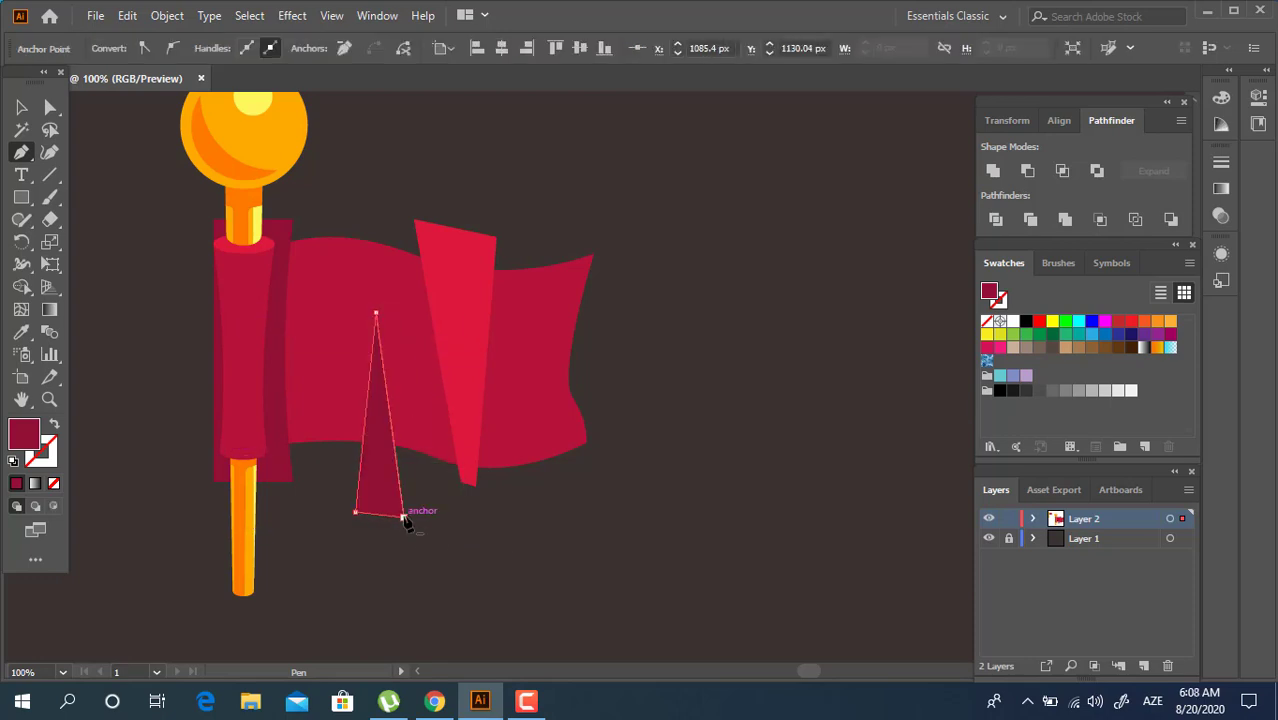
{"action": "left_click", "coordinate": [600, 323]}
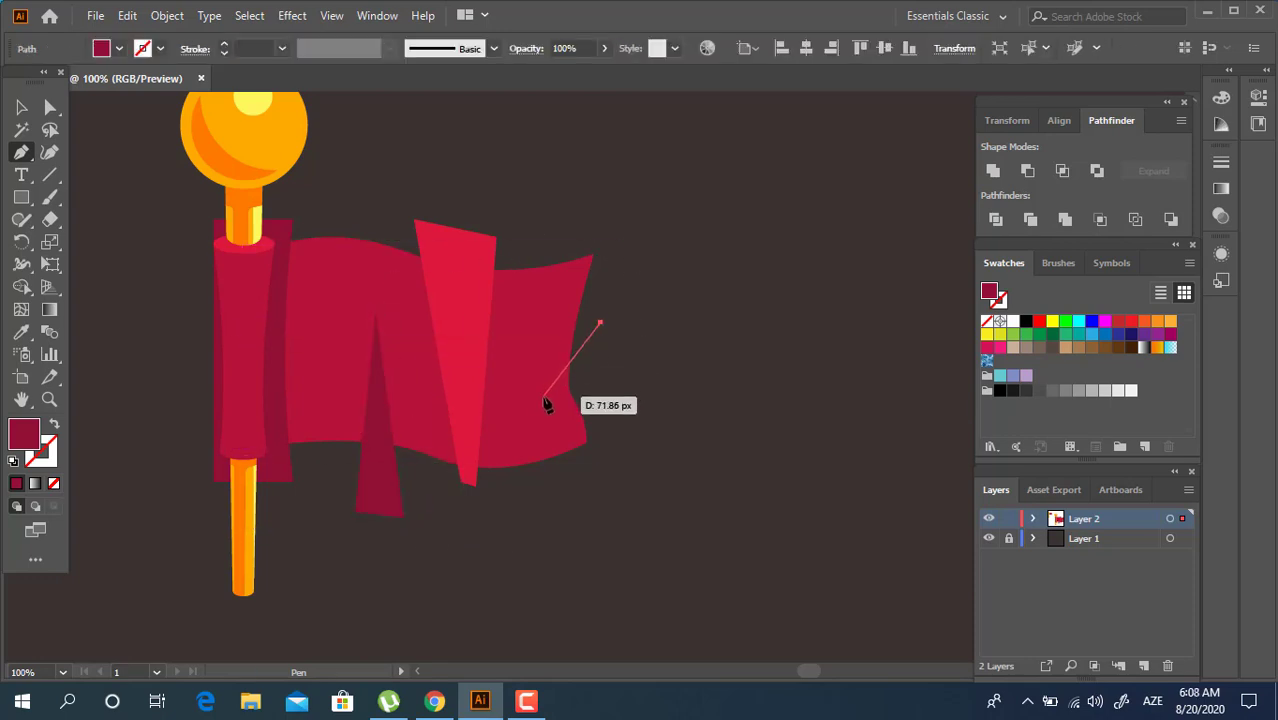
{"action": "left_click", "coordinate": [606, 393]}
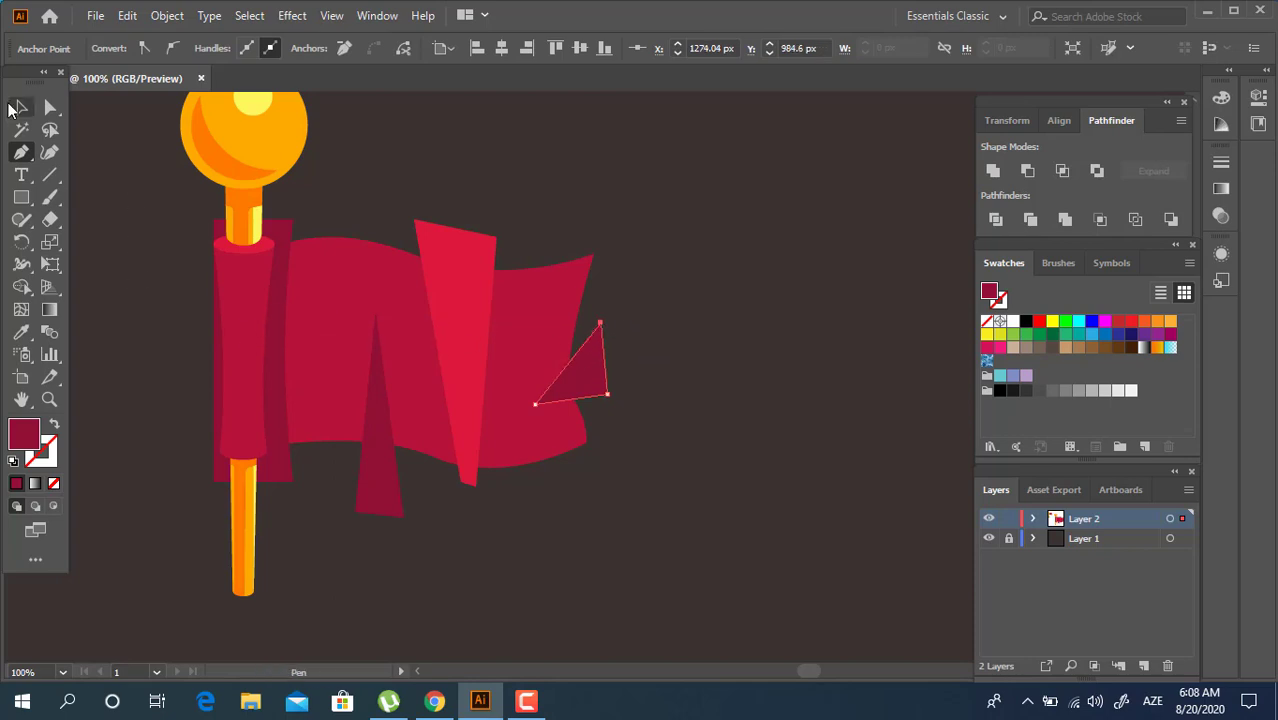
Divide the flag together with all its overlapping shading shapes and ungroup the resulting pieces
{"action": "left_click", "coordinate": [20, 108]}
{"action": "mouse_move", "coordinate": [703, 508]}
{"action": "left_mouse_down"}
{"action": "mouse_move", "coordinate": [386, 351]}
{"action": "mouse_move", "coordinate": [280, 283]}
{"action": "left_mouse_up"}
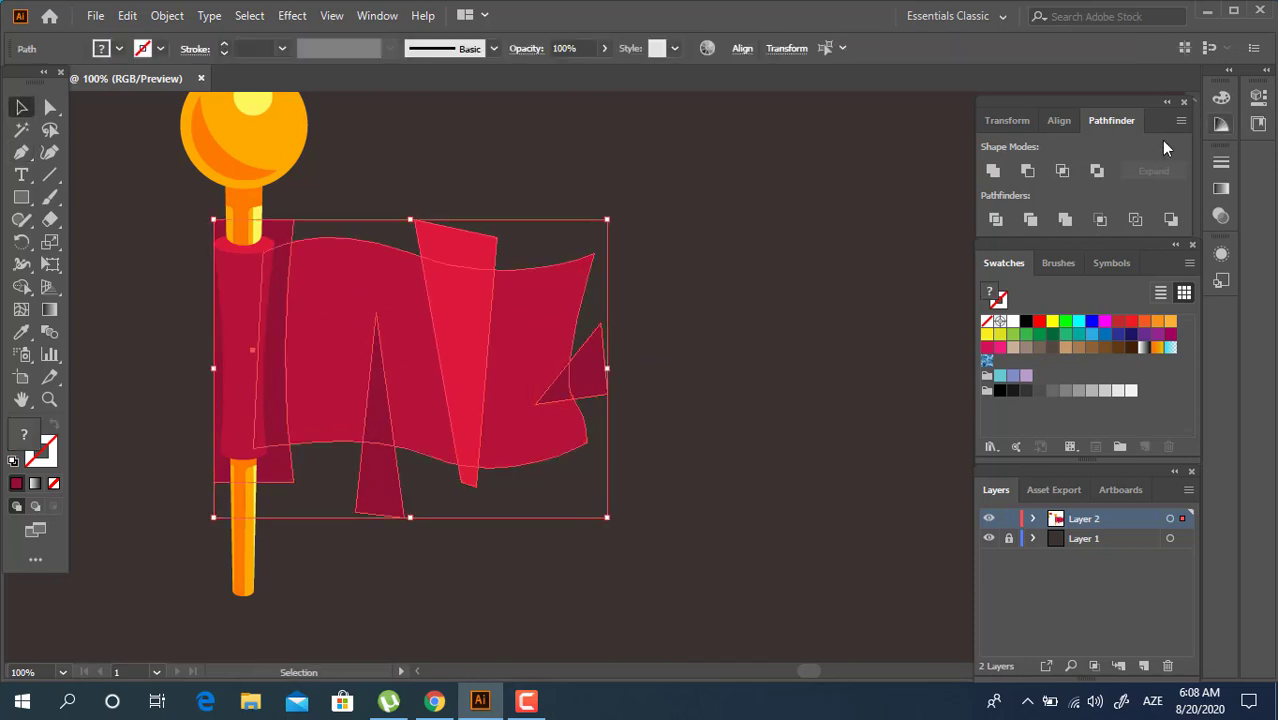
{"action": "left_click", "coordinate": [993, 227]}
{"action": "right_click", "coordinate": [495, 368]}
{"action": "left_click", "coordinate": [545, 194]}
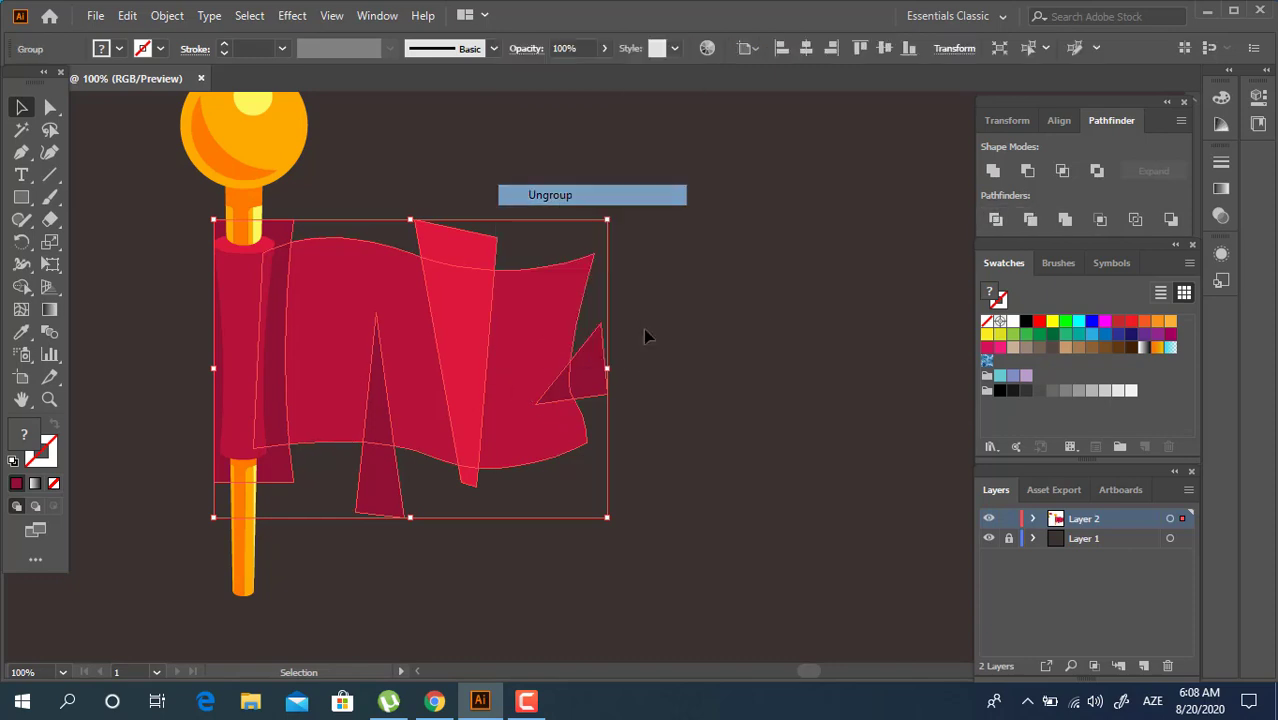
Delete the pieces of the rectangle, wedge and triangular folds that protrude beyond the flag's outline
{"action": "left_click", "coordinate": [648, 334]}
{"action": "left_click", "coordinate": [488, 250]}
{"action": "left_click", "coordinate": [396, 500], "text": "shift"}
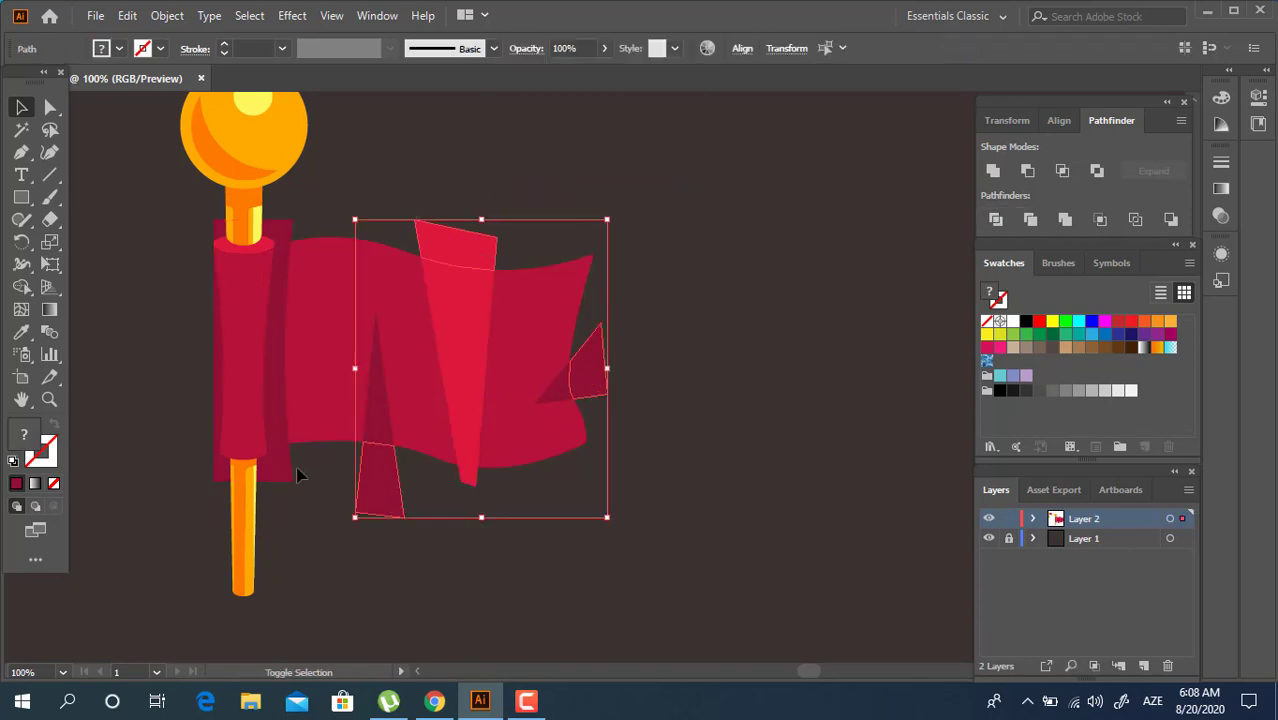
{"action": "left_click", "coordinate": [292, 460], "text": "shift"}
{"action": "left_click", "coordinate": [305, 272], "text": "shift"}
{"action": "key", "text": "Delete"}
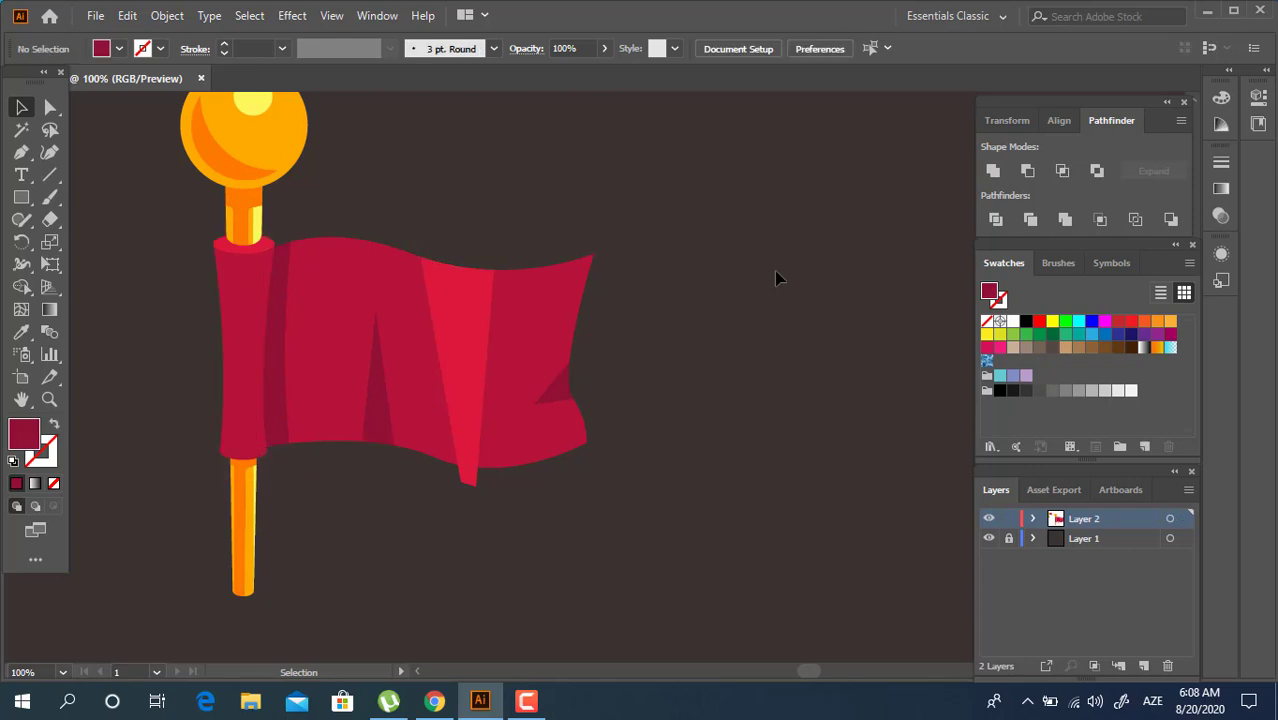
{"action": "left_click", "coordinate": [468, 483]}
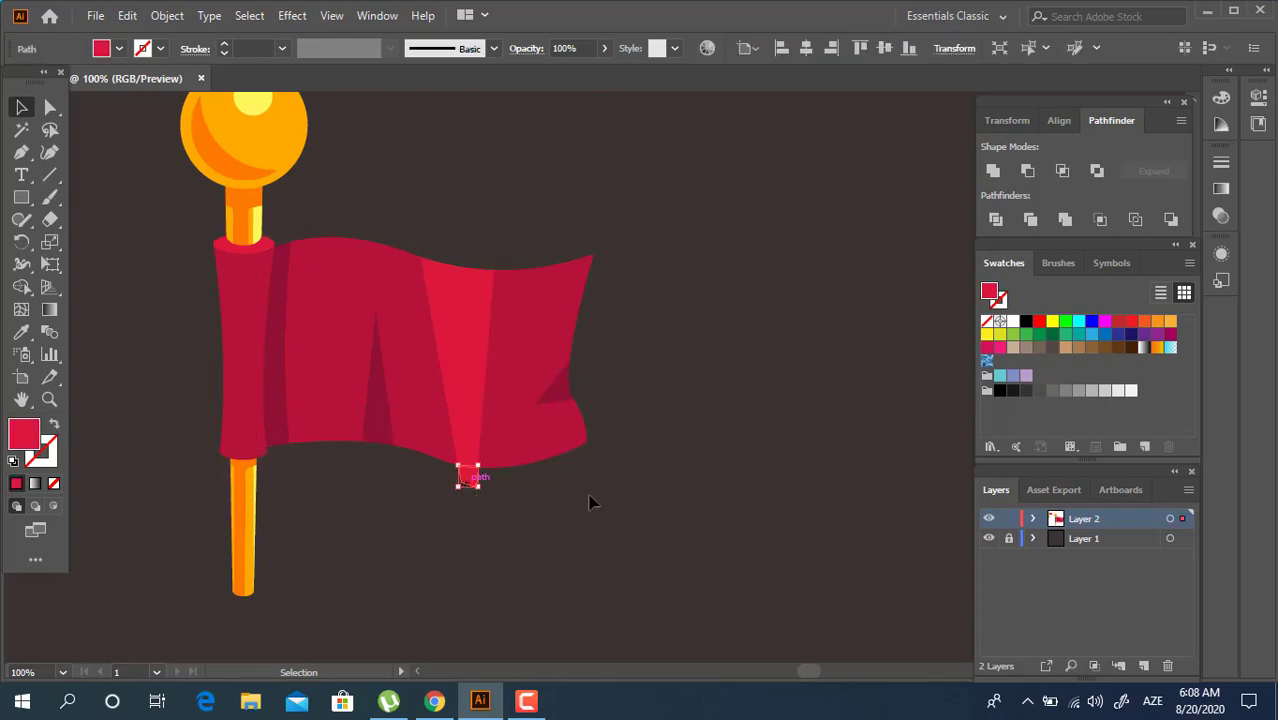
{"action": "key", "text": "Delete"}
Group all the remaining pieces of the flag
{"action": "left_click_drag", "start_coordinate": [646, 505], "coordinate": [314, 265]}
{"action": "right_click", "coordinate": [466, 292]}
{"action": "left_click", "coordinate": [548, 405]}
Duplicate the flag group slightly upward and unite the copy into a single darker red shape behind the original flag
{"action": "left_click_drag", "start_coordinate": [544, 382], "coordinate": [542, 375]}
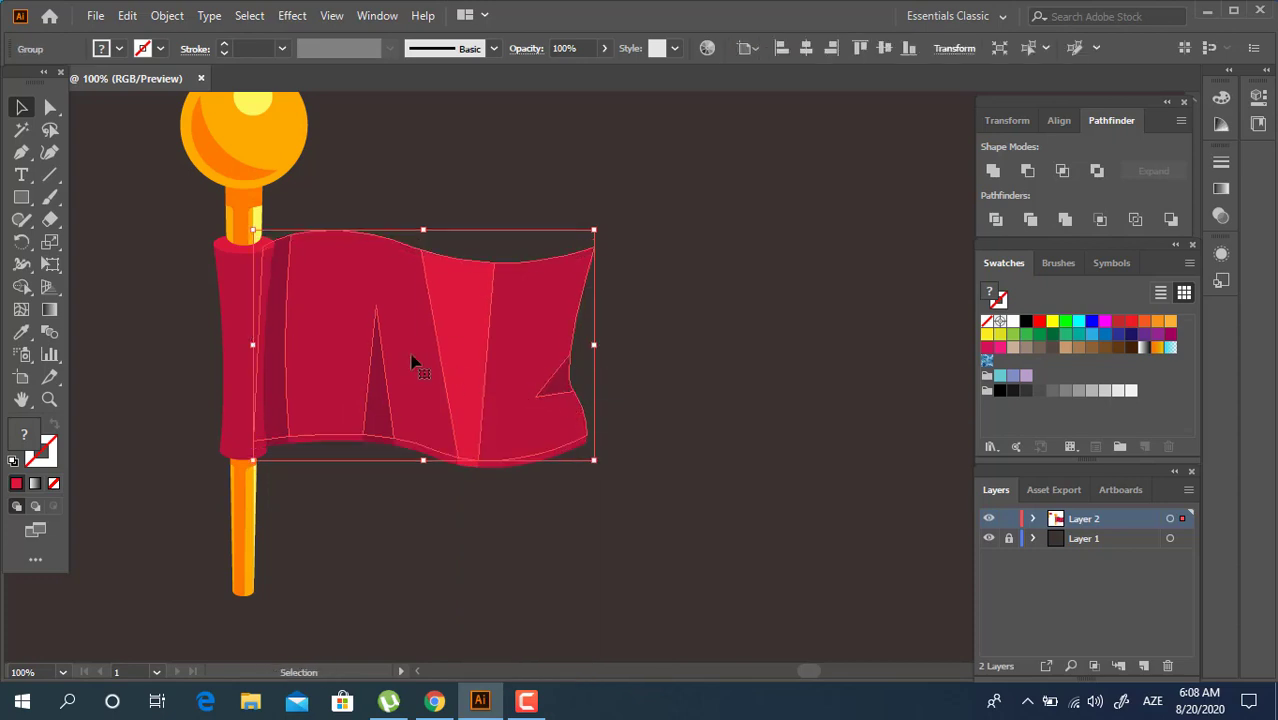
{"action": "left_click", "coordinate": [990, 172]}
{"action": "key", "text": "ctrl+z"}
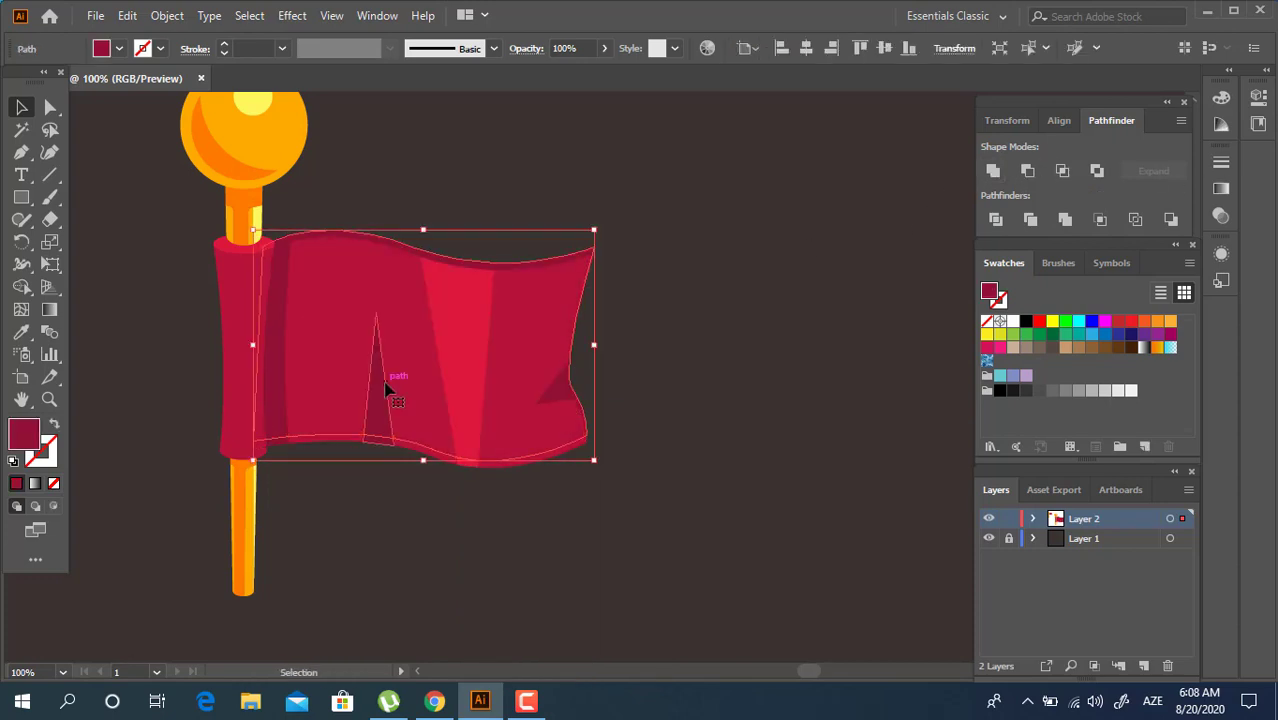
Recolour the shape behind the flag with the bright red sampled from the ellipse on top of the sleeve
{"action": "key", "text": "z"}
{"action": "left_click", "coordinate": [502, 309]}
{"action": "left_click_drag", "start_coordinate": [731, 380], "coordinate": [711, 335]}
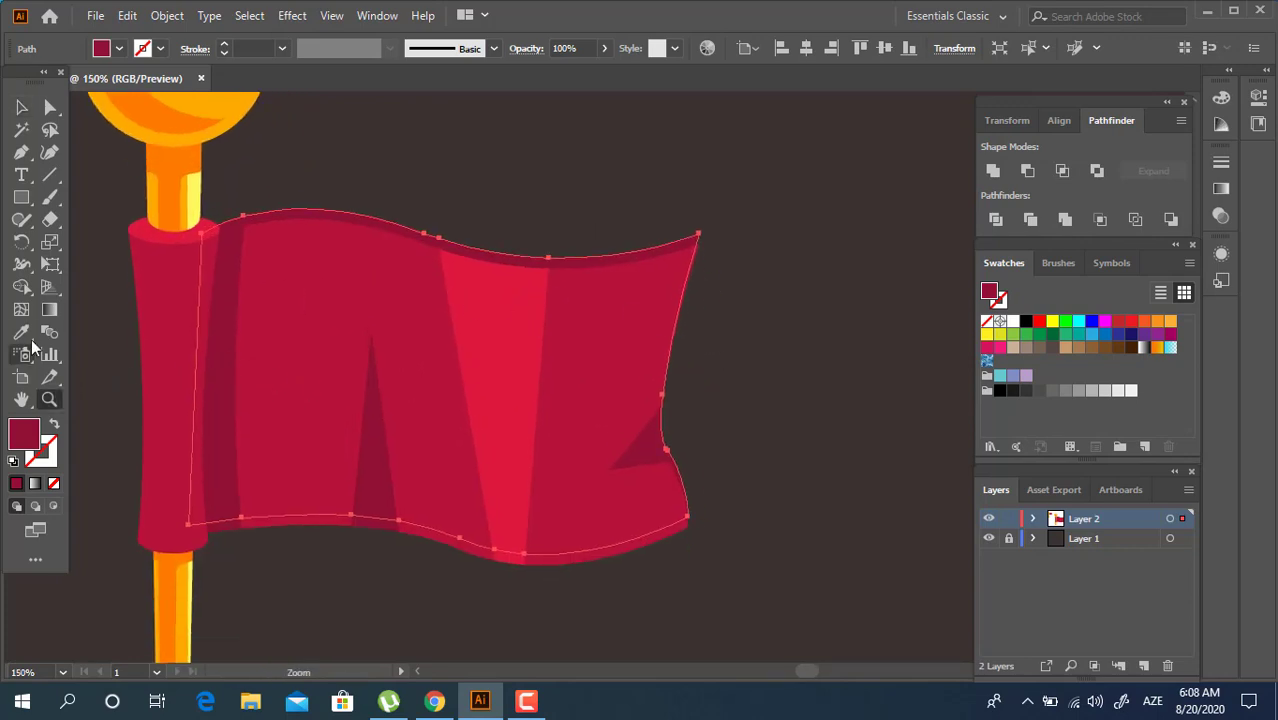
{"action": "left_click", "coordinate": [199, 224]}
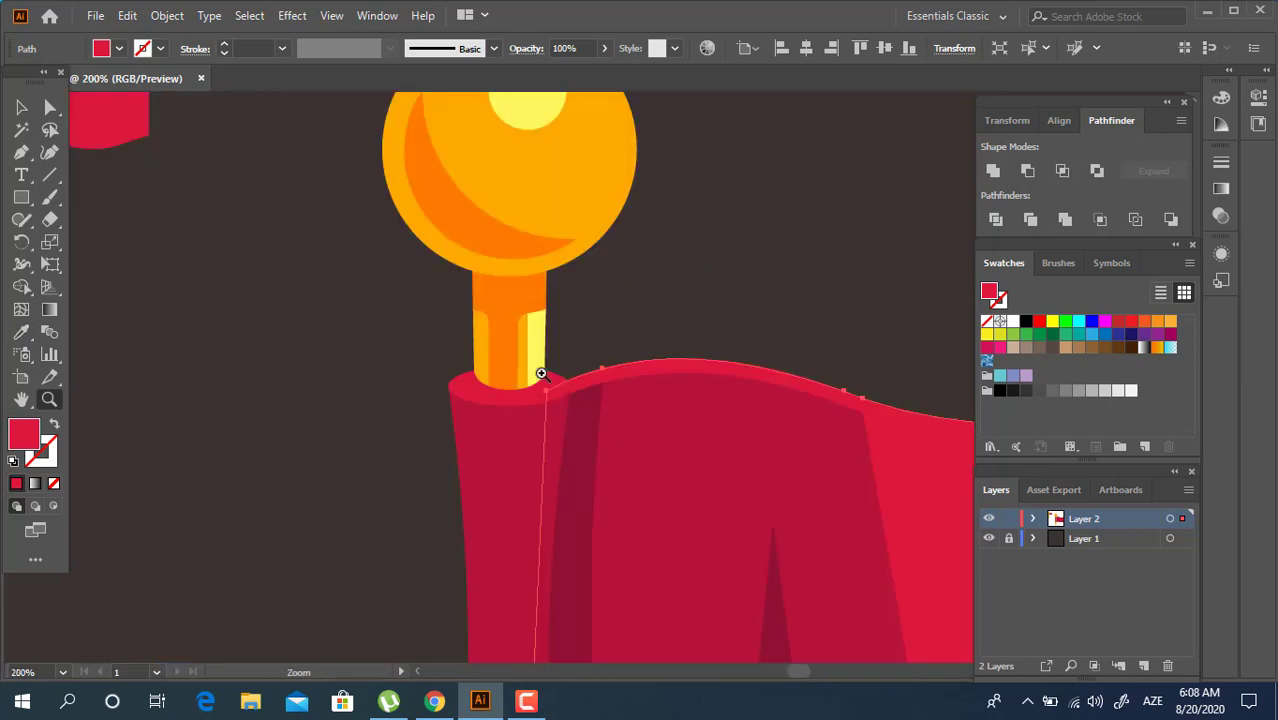
Draw a small bright red triangle with the Pen tool to fill the gap at the flag's upper outer corner
{"action": "left_click_drag", "start_coordinate": [764, 405], "coordinate": [419, 357]}
{"action": "left_click_drag", "start_coordinate": [916, 426], "coordinate": [662, 320]}
{"action": "left_click", "coordinate": [672, 279]}
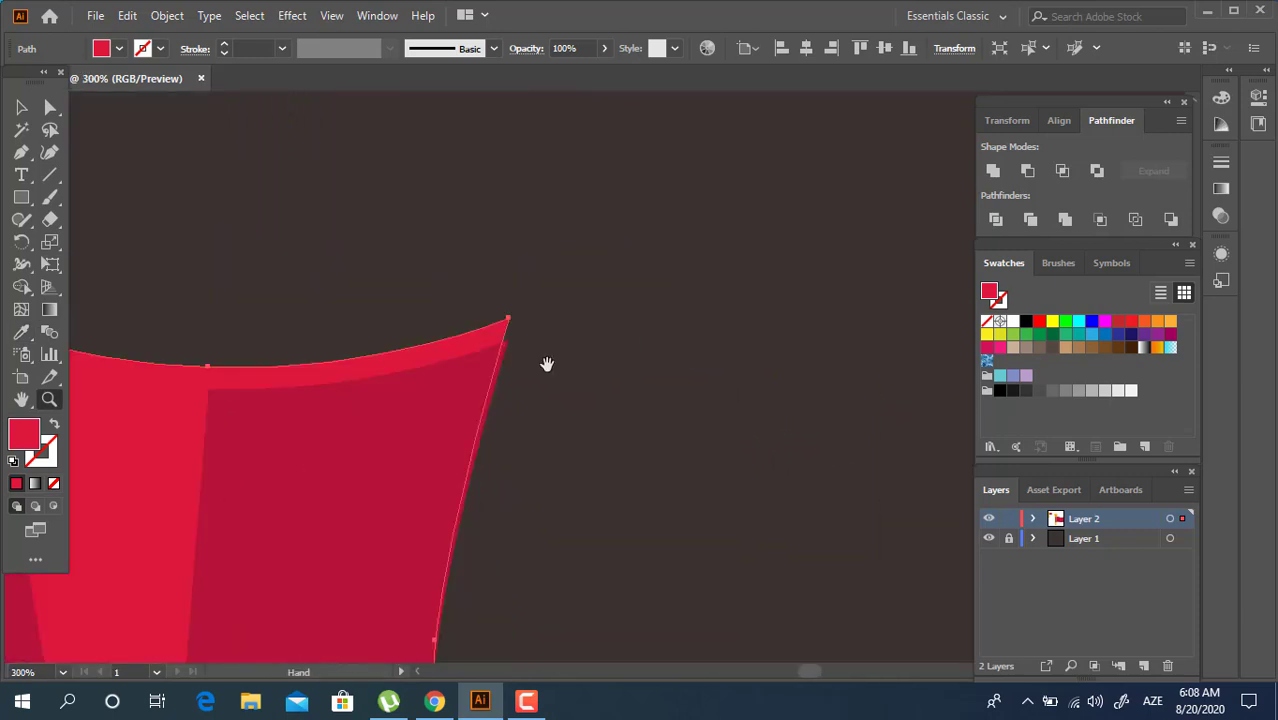
{"action": "left_click", "coordinate": [520, 353]}
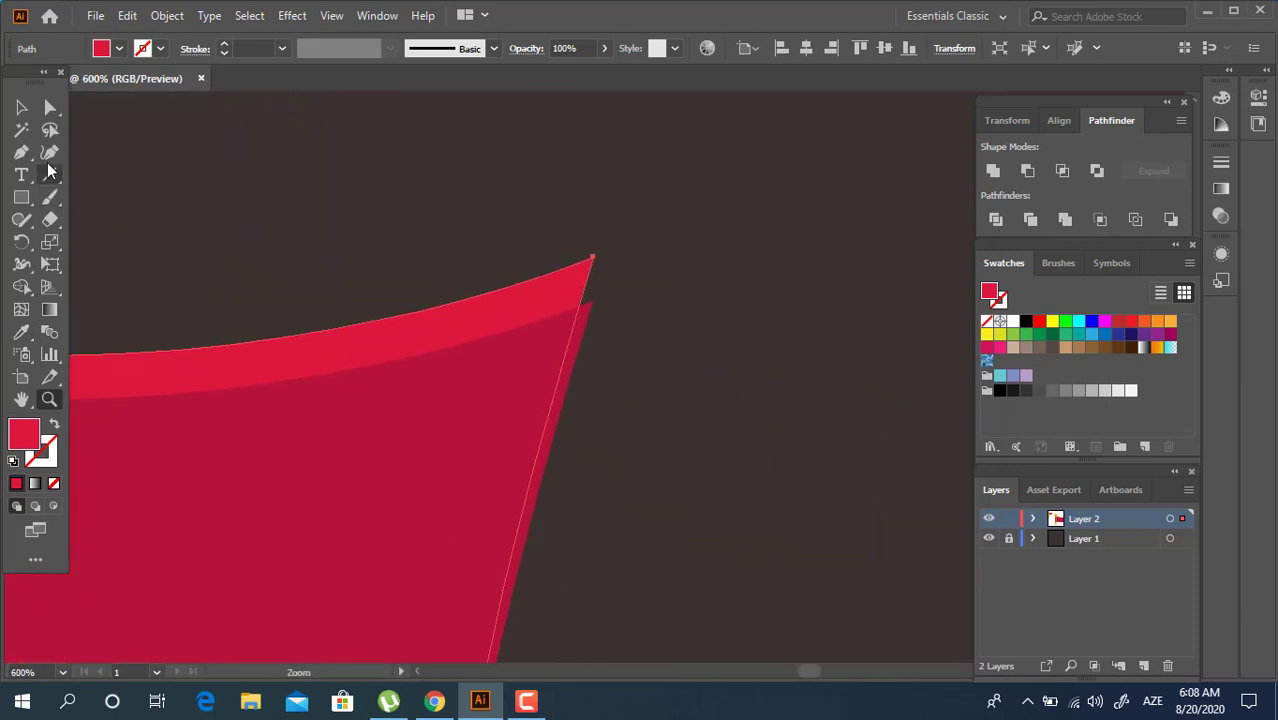
{"action": "left_click", "coordinate": [593, 300]}
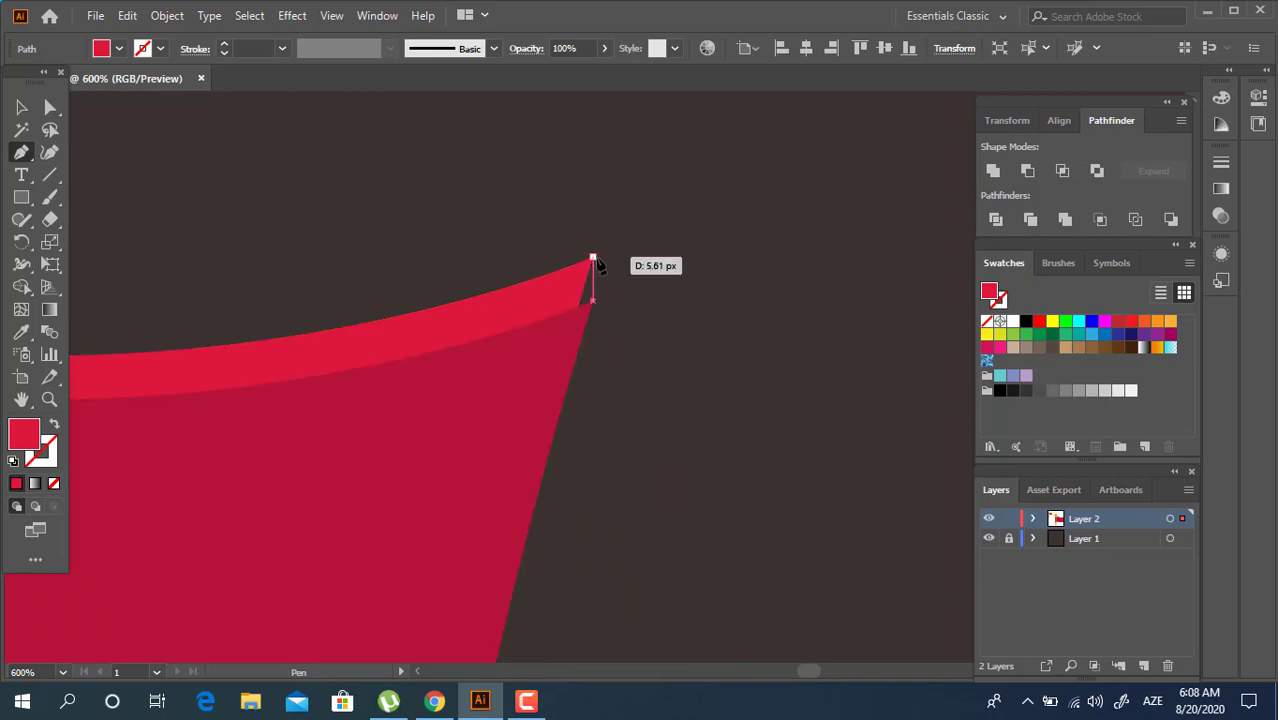
{"action": "left_click", "coordinate": [504, 333]}
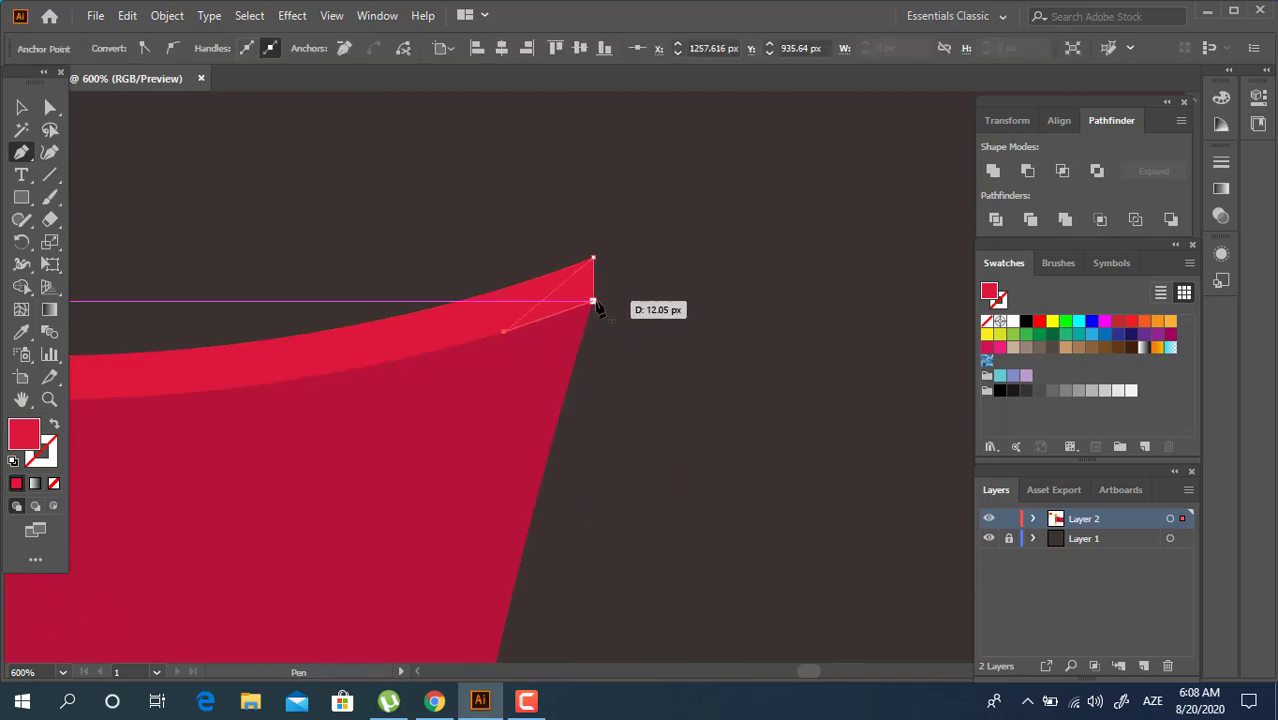
{"action": "left_click", "coordinate": [593, 260]}
{"action": "left_click", "coordinate": [23, 107]}
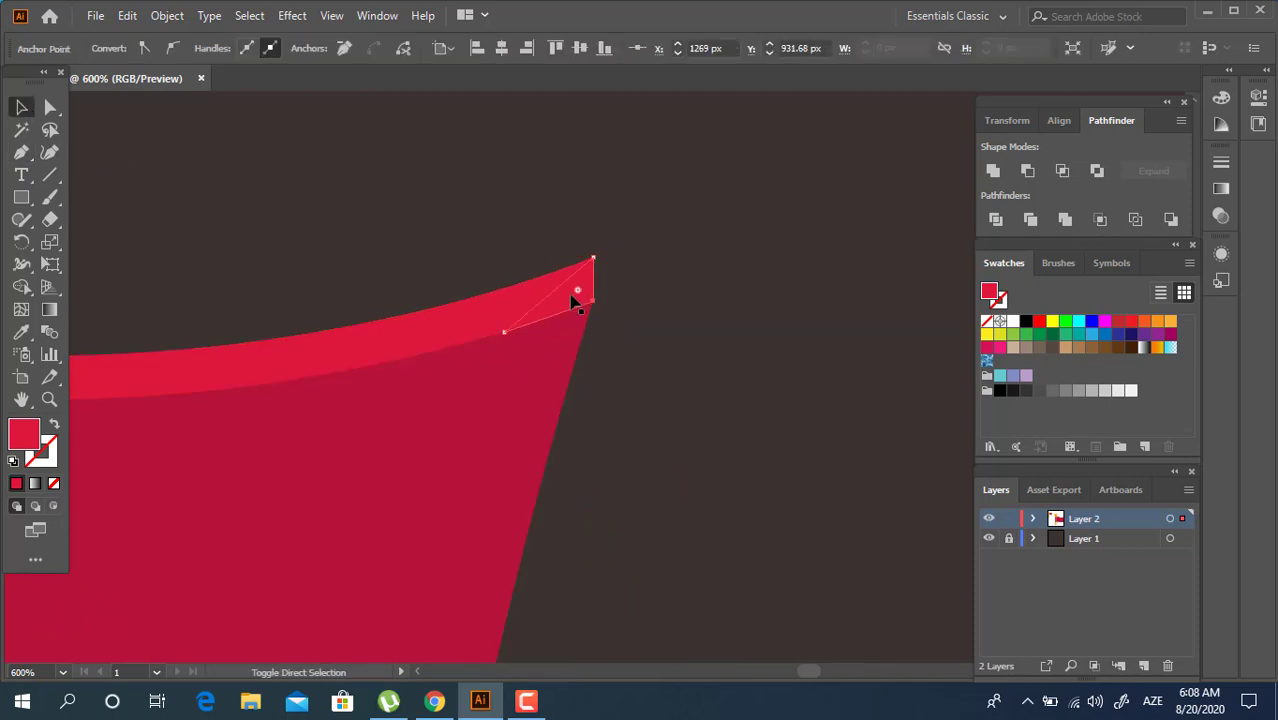
Unite the corner triangle with the bright red shape behind the flag
{"action": "left_click", "coordinate": [575, 302]}
{"action": "left_click_drag", "start_coordinate": [620, 275], "coordinate": [502, 228]}
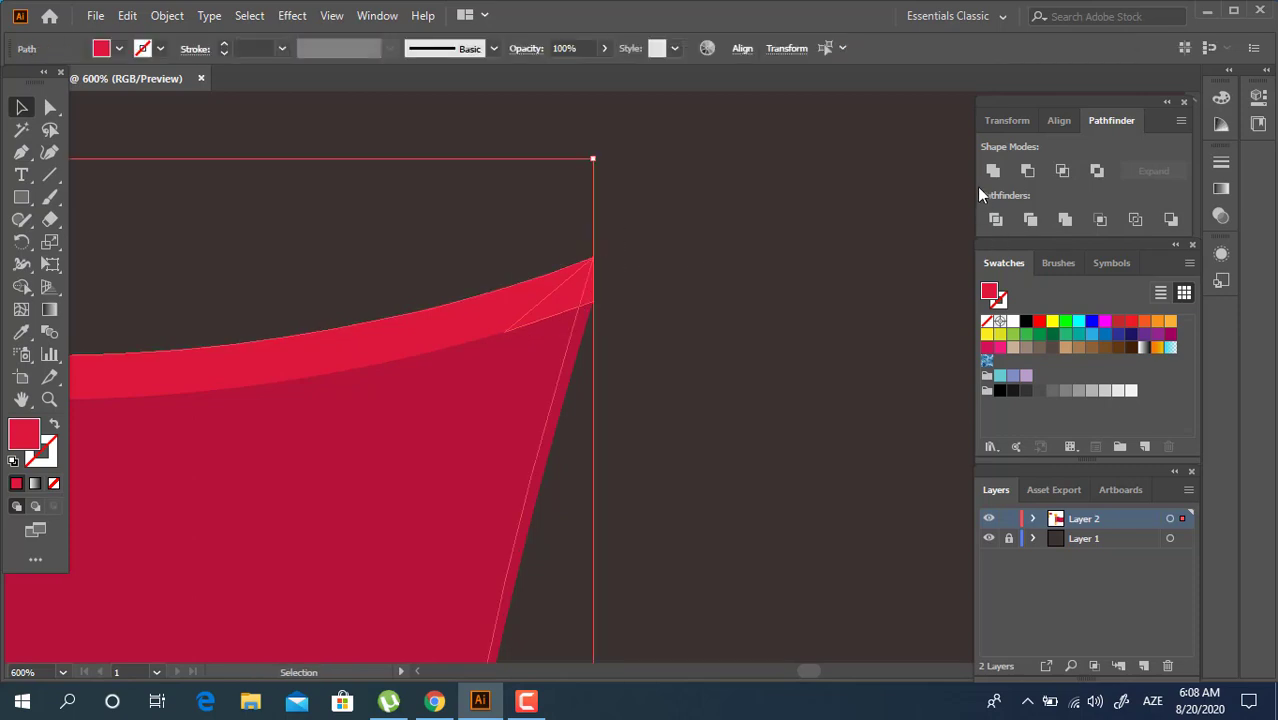
{"action": "left_click", "coordinate": [638, 370]}
Draw a narrow curved bright red highlight strip with the Pen tool along the sleeve's flag-side edge, from its top to its bottom
{"action": "scroll", "coordinate": [628, 356], "scroll_direction": "down", "scroll_amount": 4}
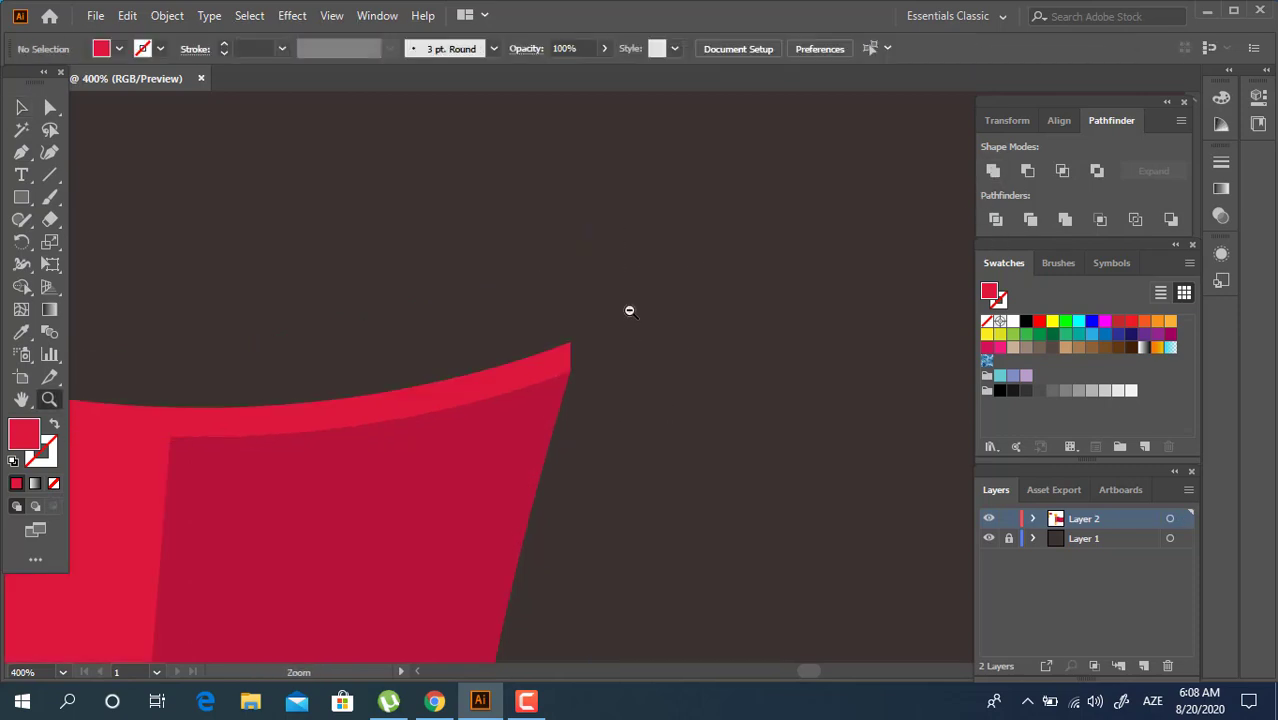
{"action": "scroll", "coordinate": [590, 297], "scroll_direction": "down", "scroll_amount": 3}
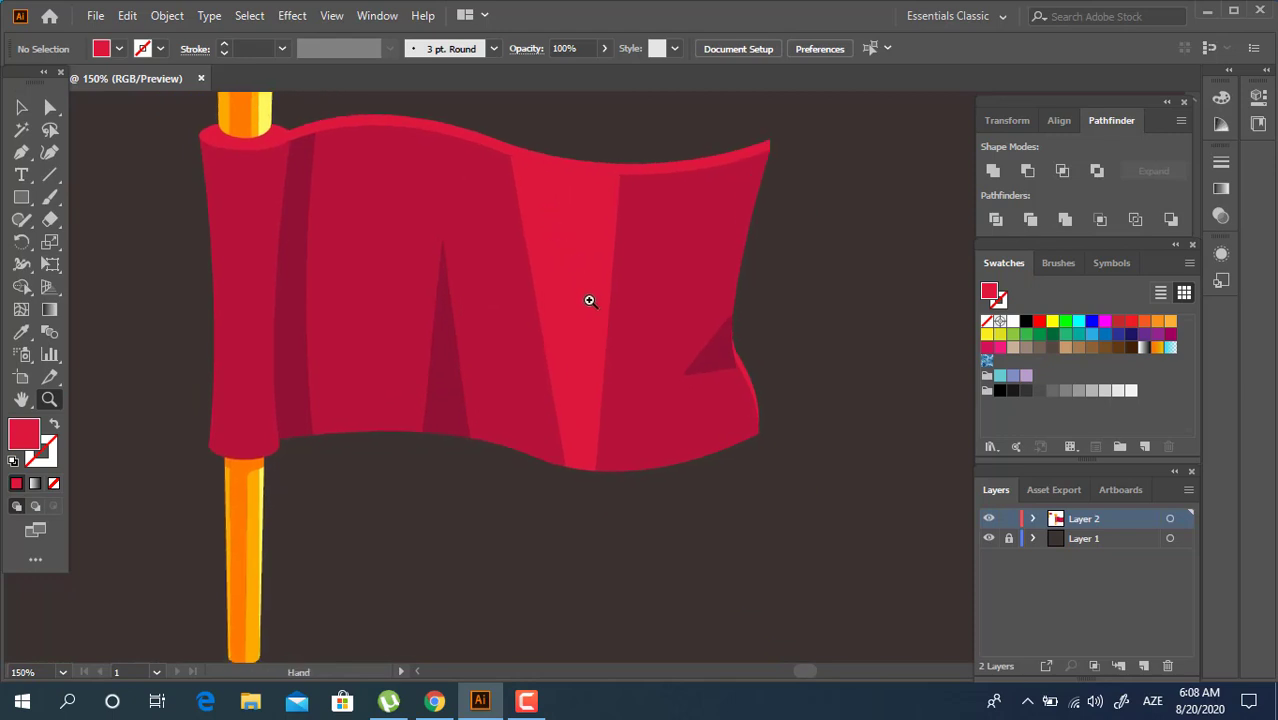
{"action": "scroll", "coordinate": [499, 337], "scroll_direction": "down", "scroll_amount": 1}
{"action": "scroll", "coordinate": [373, 368], "scroll_direction": "right", "scroll_amount": 2}
{"action": "scroll", "coordinate": [373, 368], "scroll_direction": "up", "scroll_amount": 2}
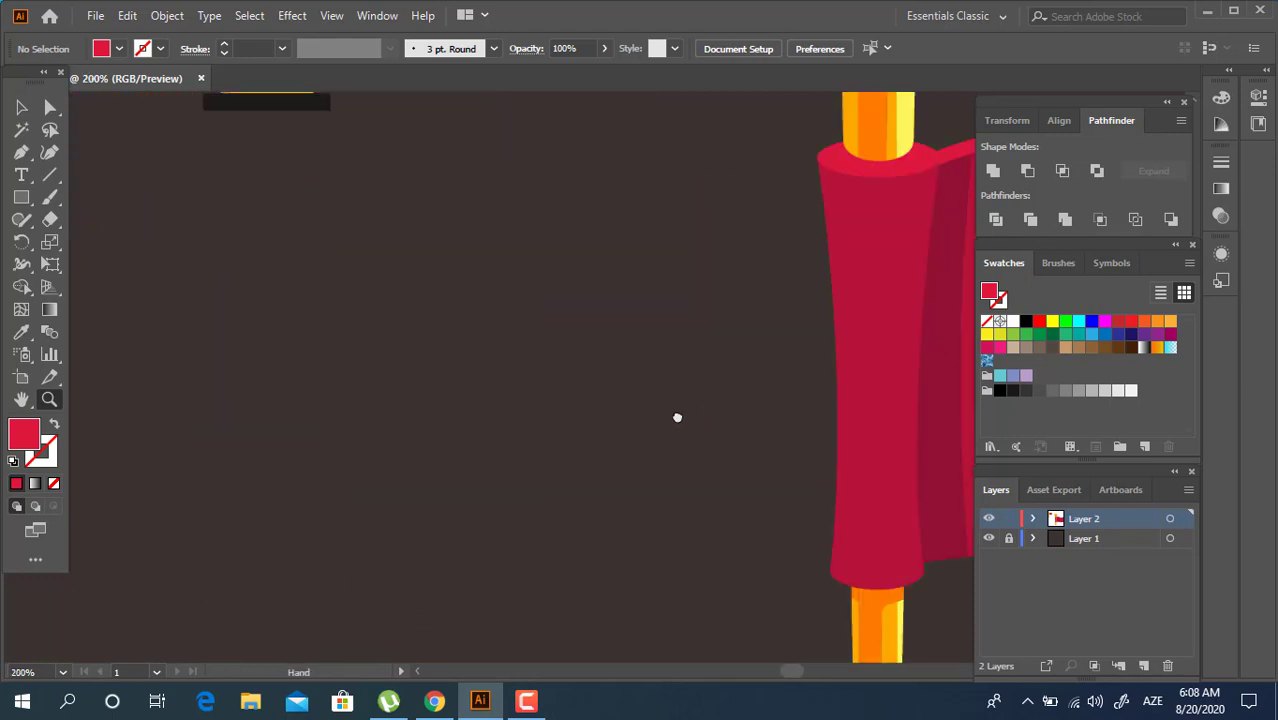
{"action": "scroll", "coordinate": [676, 417], "scroll_direction": "right", "scroll_amount": 4}
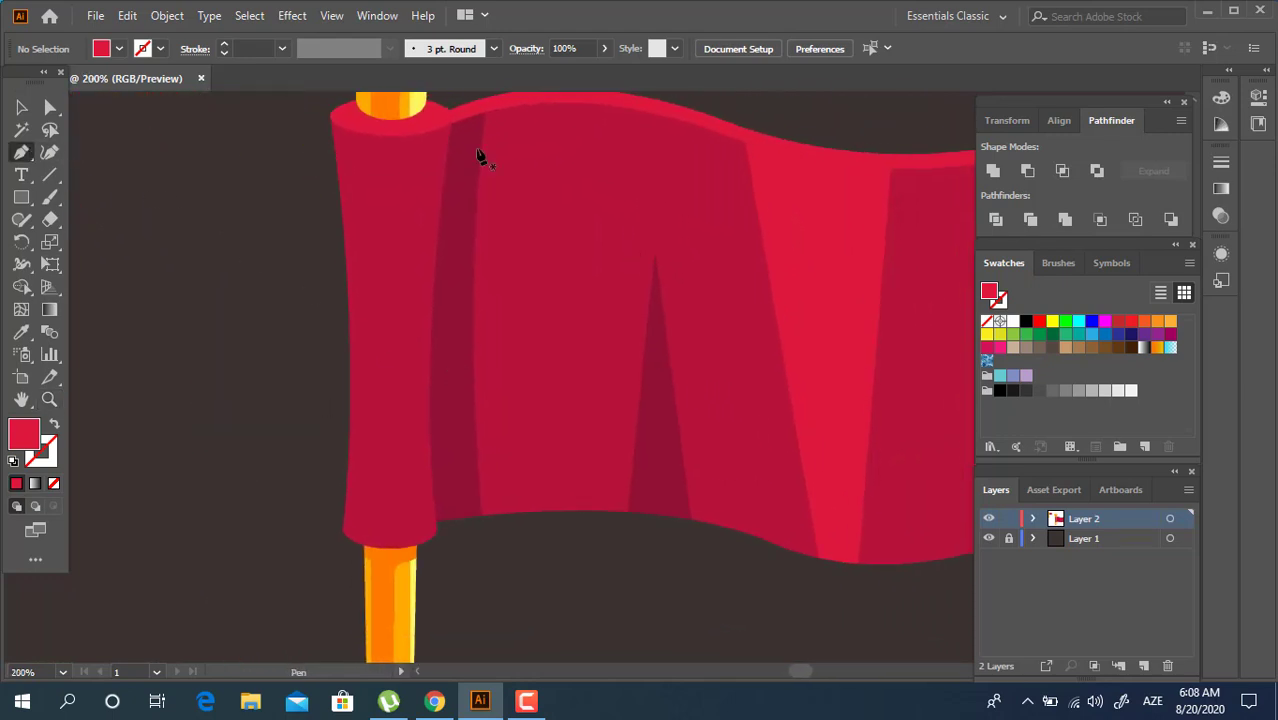
{"action": "left_click", "coordinate": [448, 125]}
{"action": "left_click_drag", "start_coordinate": [420, 345], "coordinate": [416, 410]}
{"action": "left_click_drag", "start_coordinate": [430, 525], "coordinate": [426, 558]}
{"action": "left_click", "coordinate": [414, 549]}
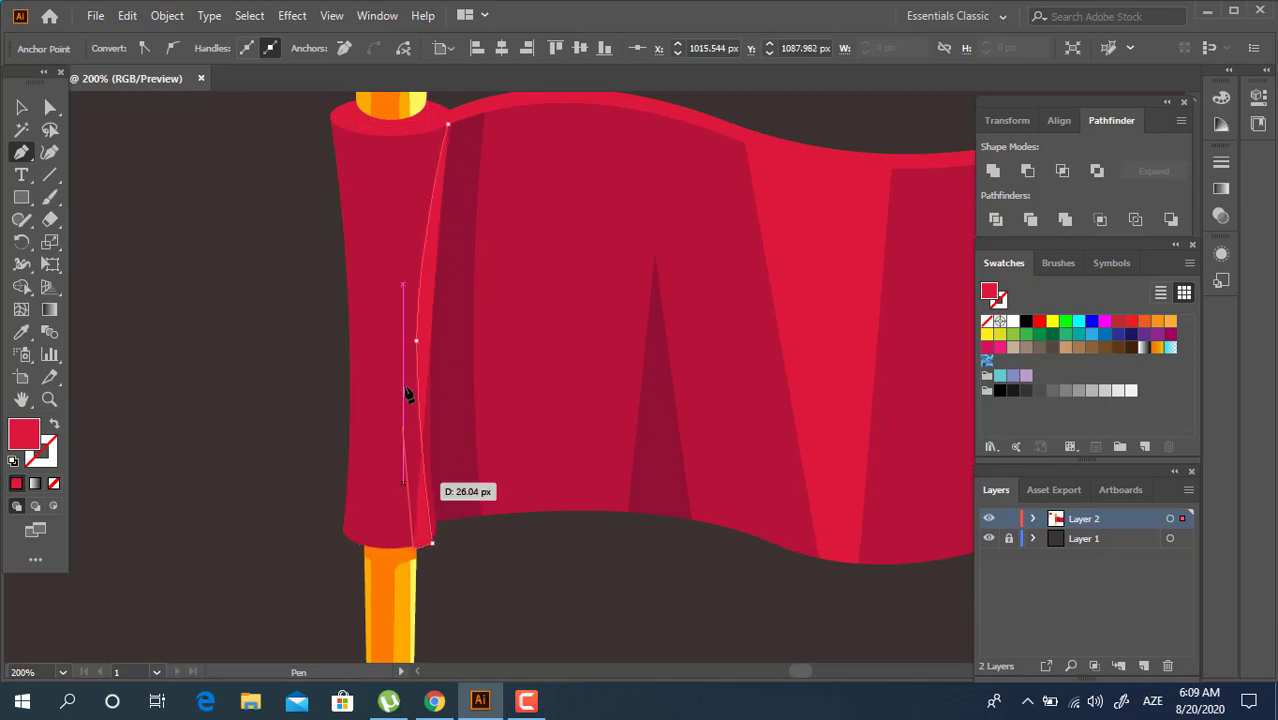
{"action": "left_click_drag", "start_coordinate": [402, 313], "coordinate": [393, 402]}
{"action": "left_click", "coordinate": [446, 123]}
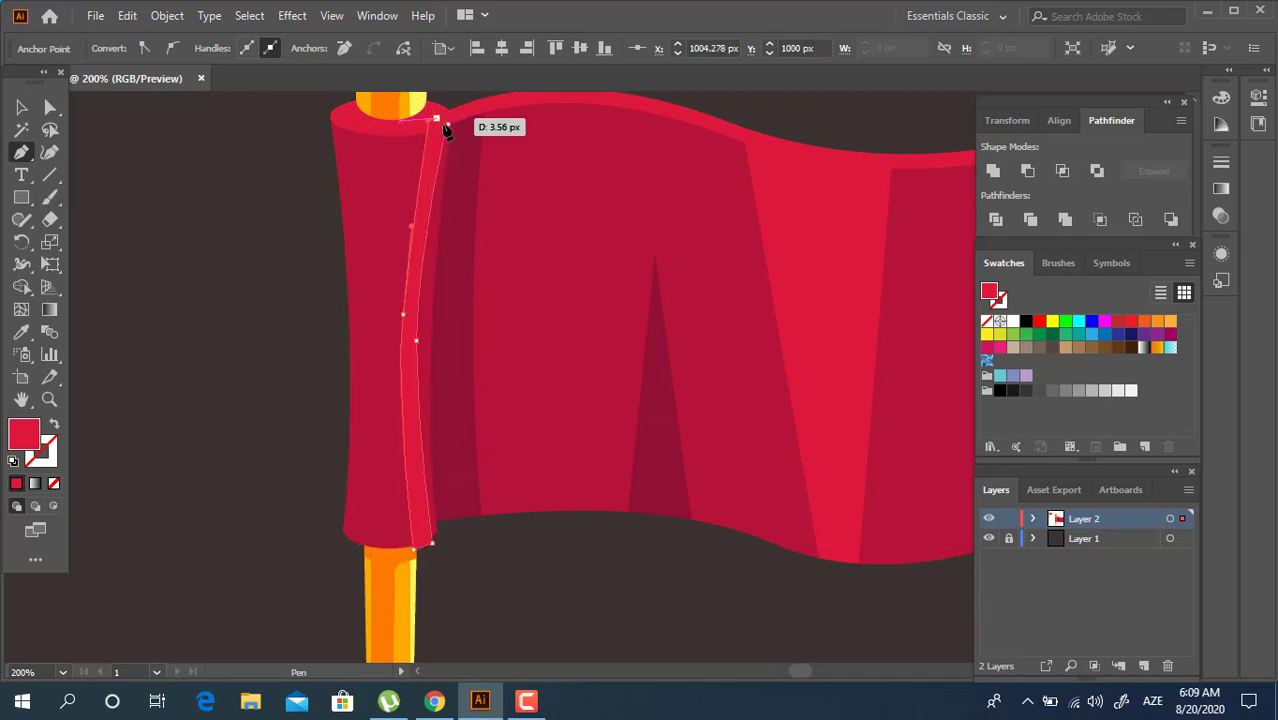
Draw a strip along the sleeve's outer side, extending past its bottom, and fill it with the dark red sampled from the flag's shaded band
{"action": "left_click", "coordinate": [372, 131]}
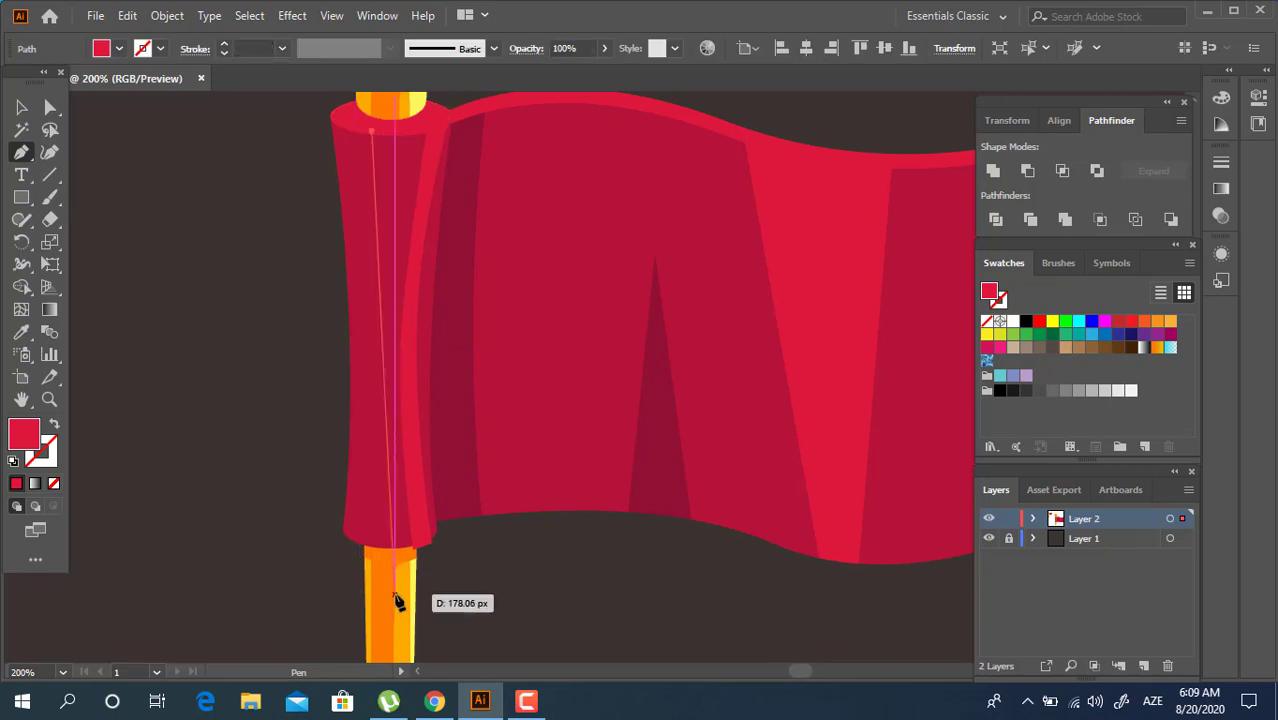
{"action": "left_click", "coordinate": [357, 587]}
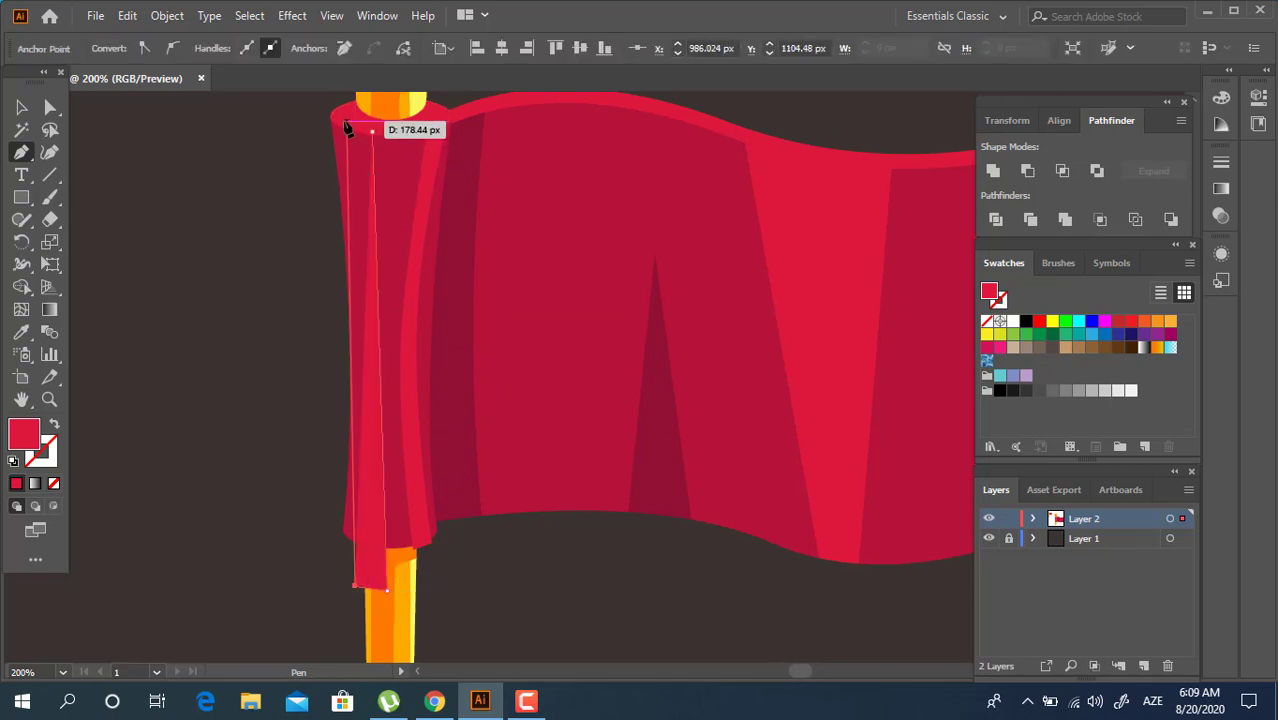
{"action": "left_click_drag", "start_coordinate": [345, 120], "coordinate": [332, 384]}
{"action": "key", "text": "ctrl+z"}
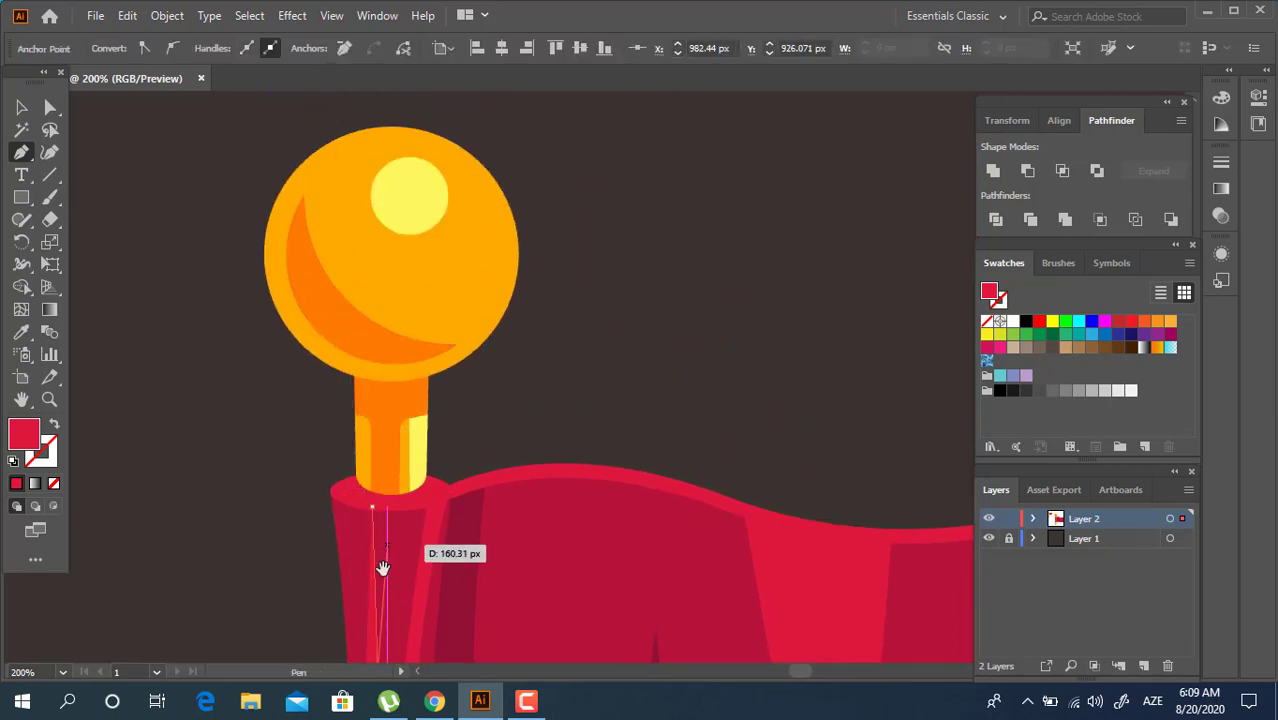
{"action": "left_click_drag", "start_coordinate": [382, 567], "coordinate": [406, 198]}
{"action": "left_click_drag", "start_coordinate": [404, 150], "coordinate": [438, 181]}
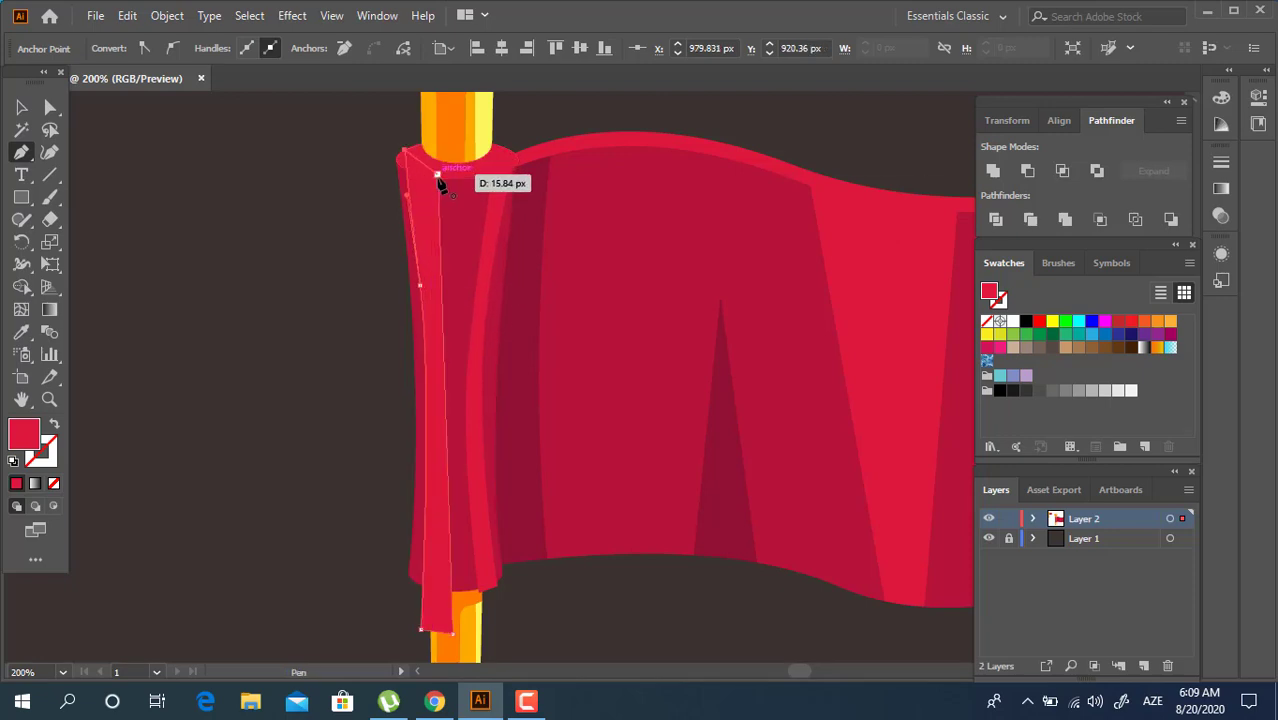
{"action": "left_click", "coordinate": [21, 331]}
{"action": "left_click", "coordinate": [508, 360]}
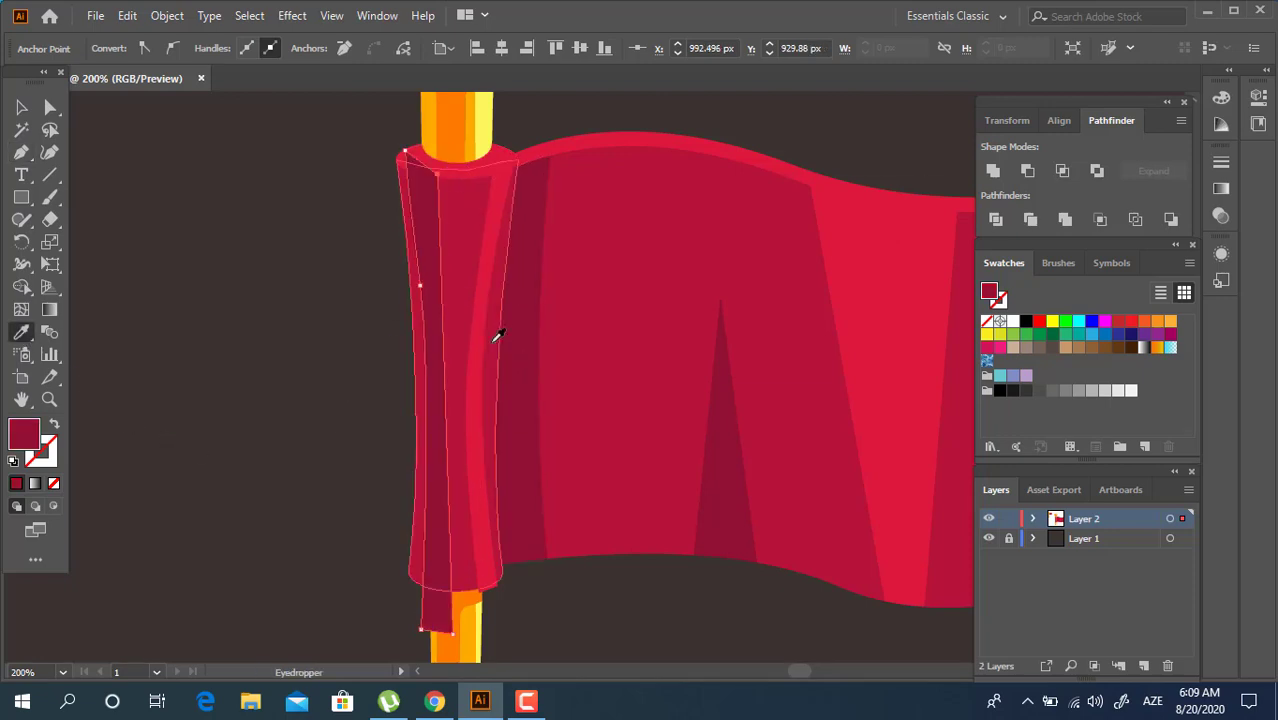
Divide the sleeve together with its dark shadow strip and bright highlight strip, and ungroup the resulting pieces
{"action": "left_click", "coordinate": [33, 107]}
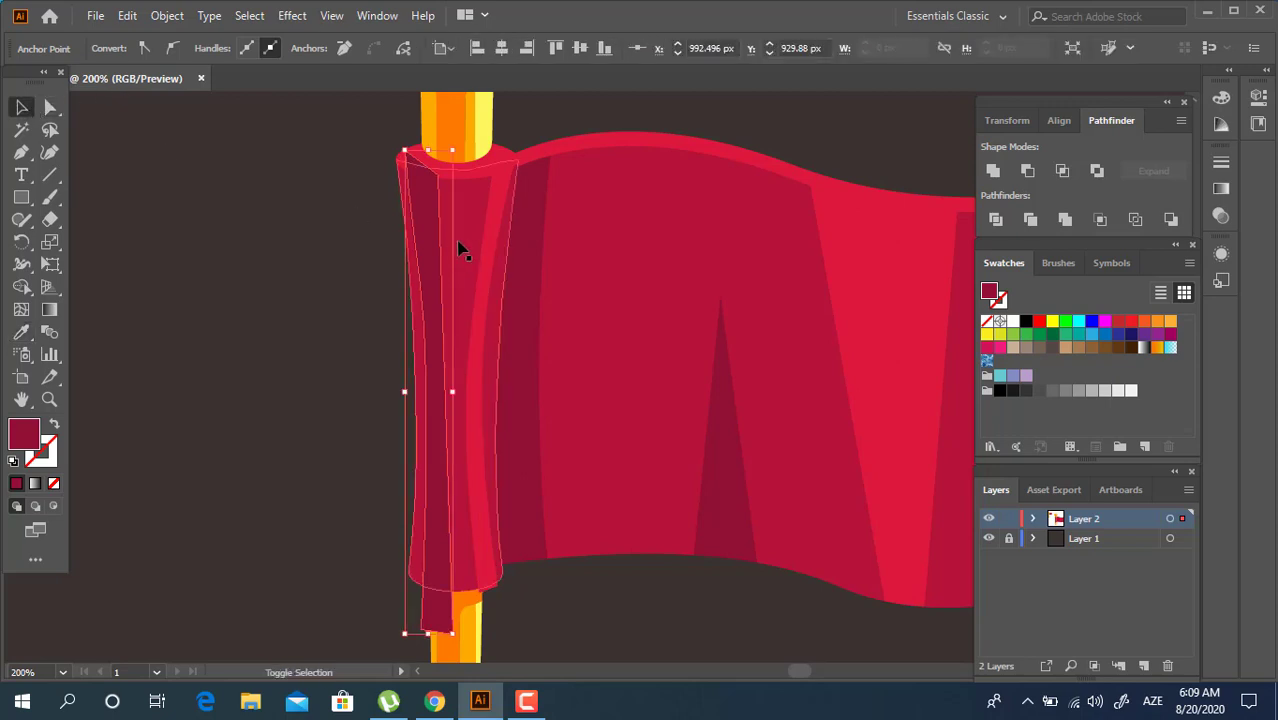
{"action": "left_click", "coordinate": [500, 203], "text": "shift"}
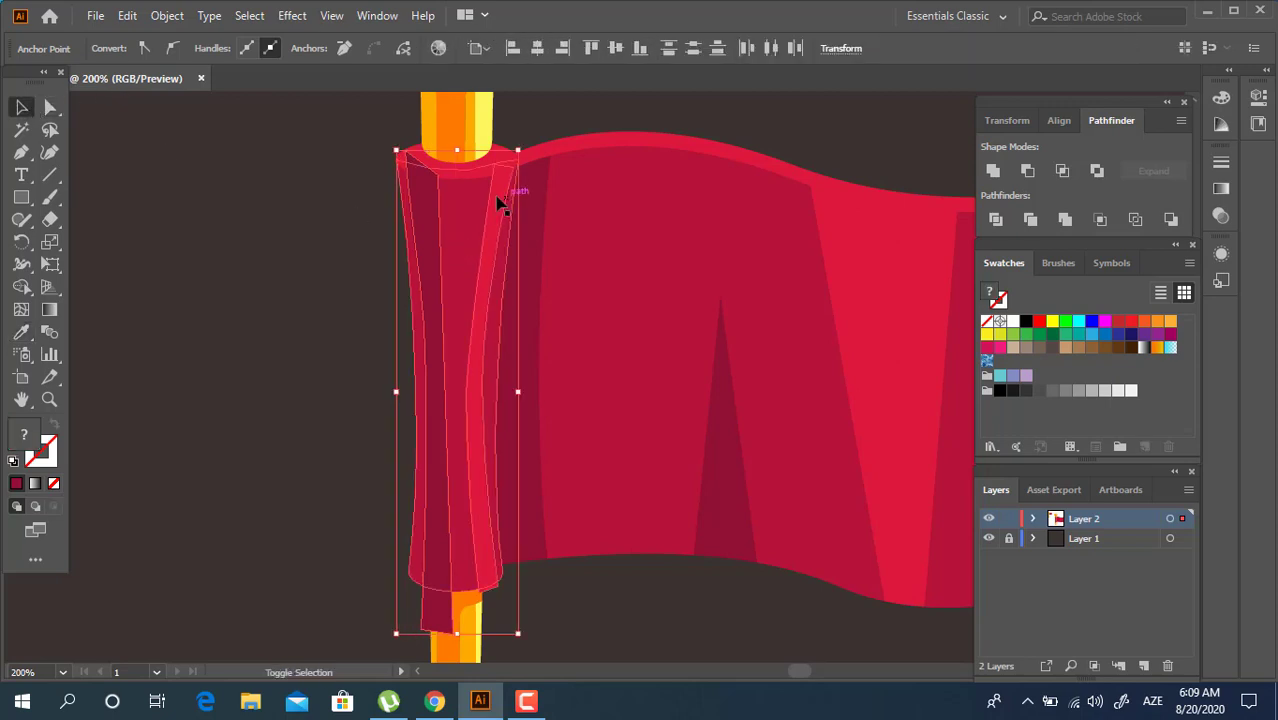
{"action": "left_click", "coordinate": [995, 220]}
{"action": "right_click", "coordinate": [469, 249]}
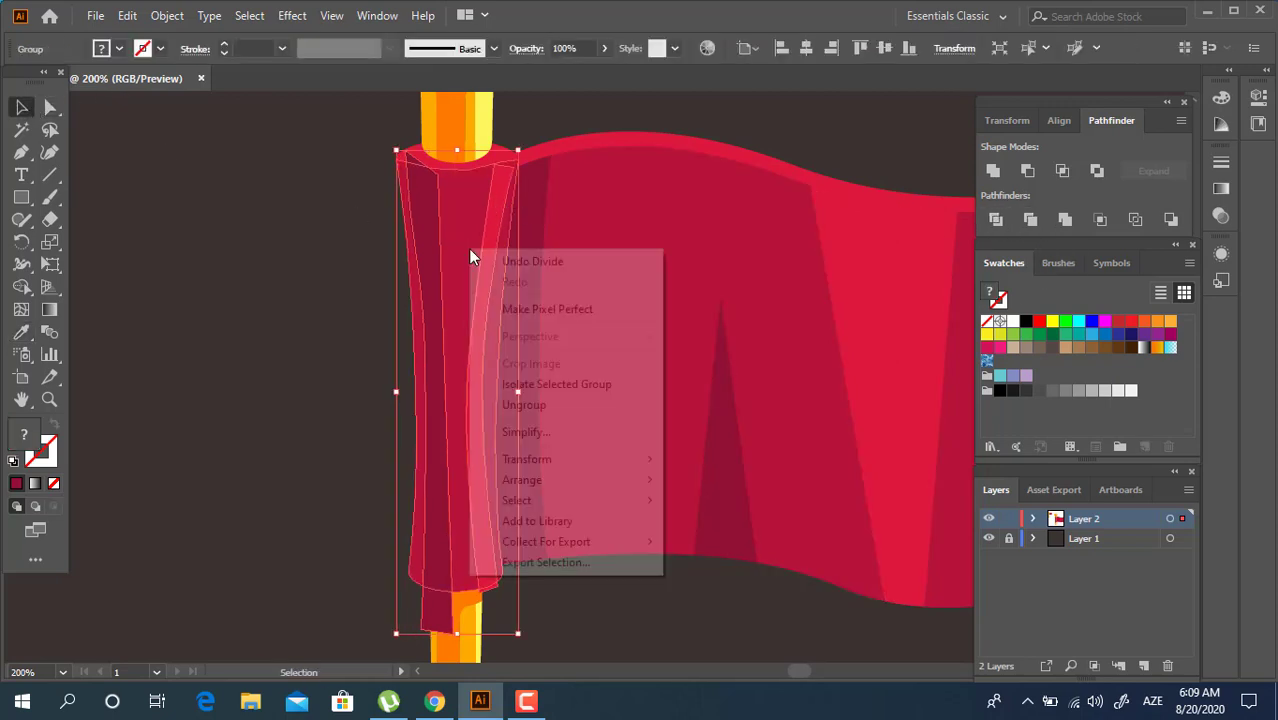
{"action": "left_click", "coordinate": [543, 405]}
Delete the leftover strip pieces that protrude beyond the sleeve's top and bottom edges
{"action": "left_click", "coordinate": [449, 622]}
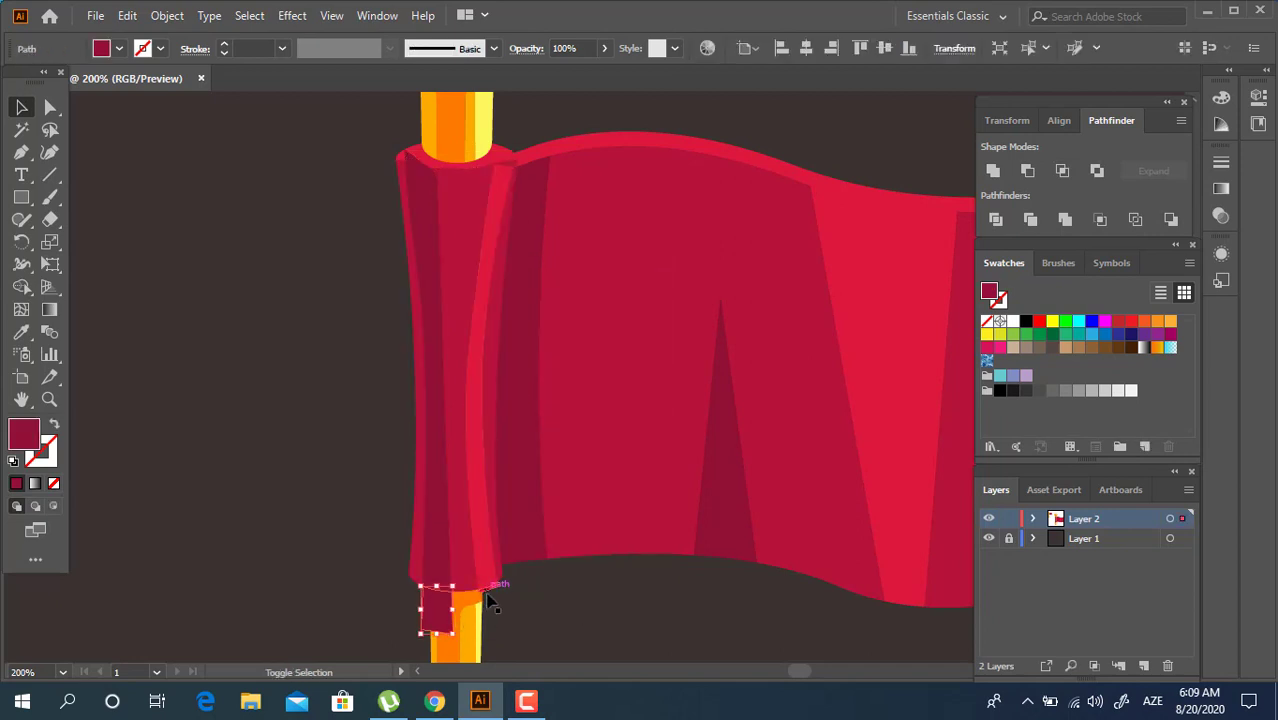
{"action": "left_click", "coordinate": [484, 578], "text": "shift"}
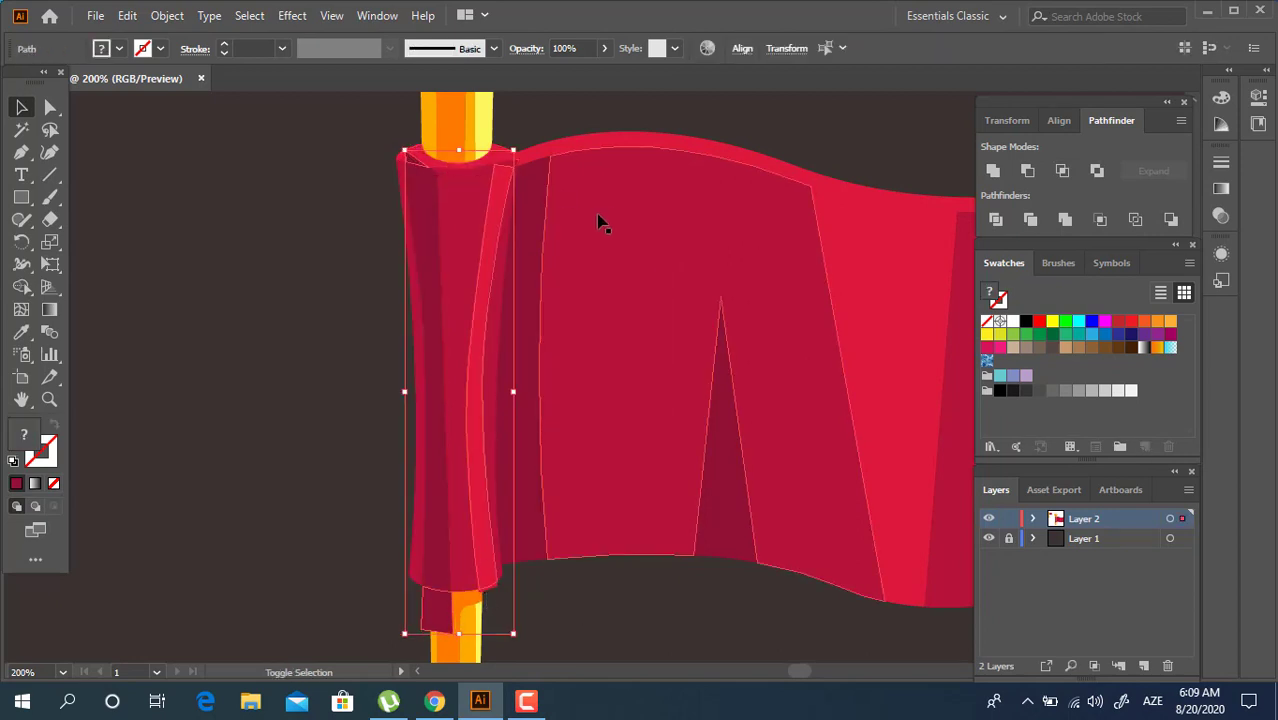
{"action": "key", "text": "F6"}
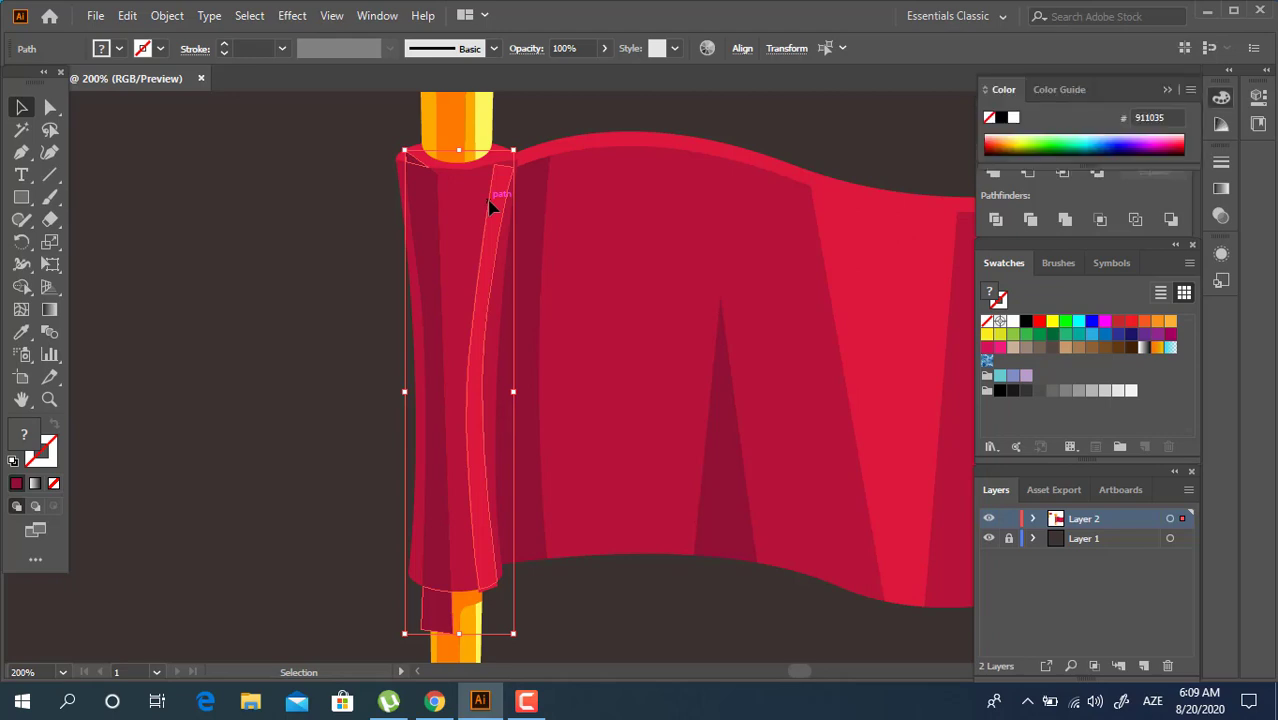
{"action": "left_click", "coordinate": [339, 166]}
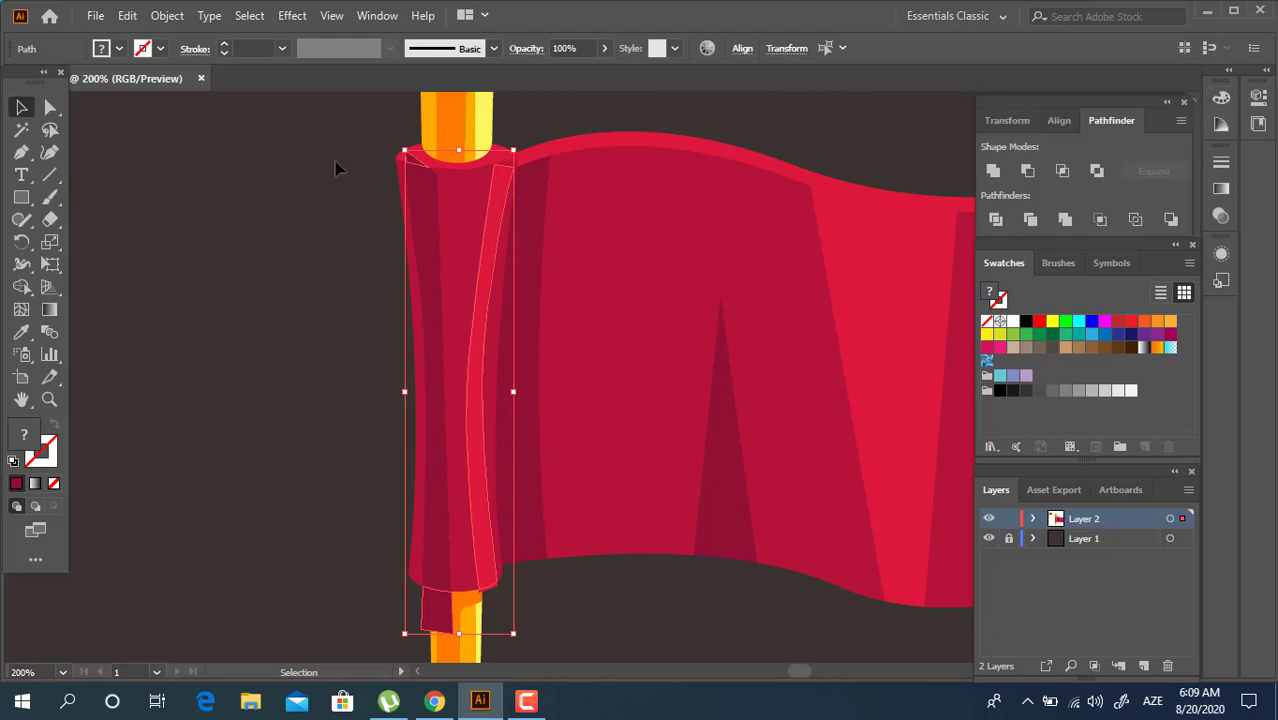
{"action": "left_click", "coordinate": [418, 162]}
{"action": "key", "text": "Delete"}
{"action": "left_click", "coordinate": [446, 609]}
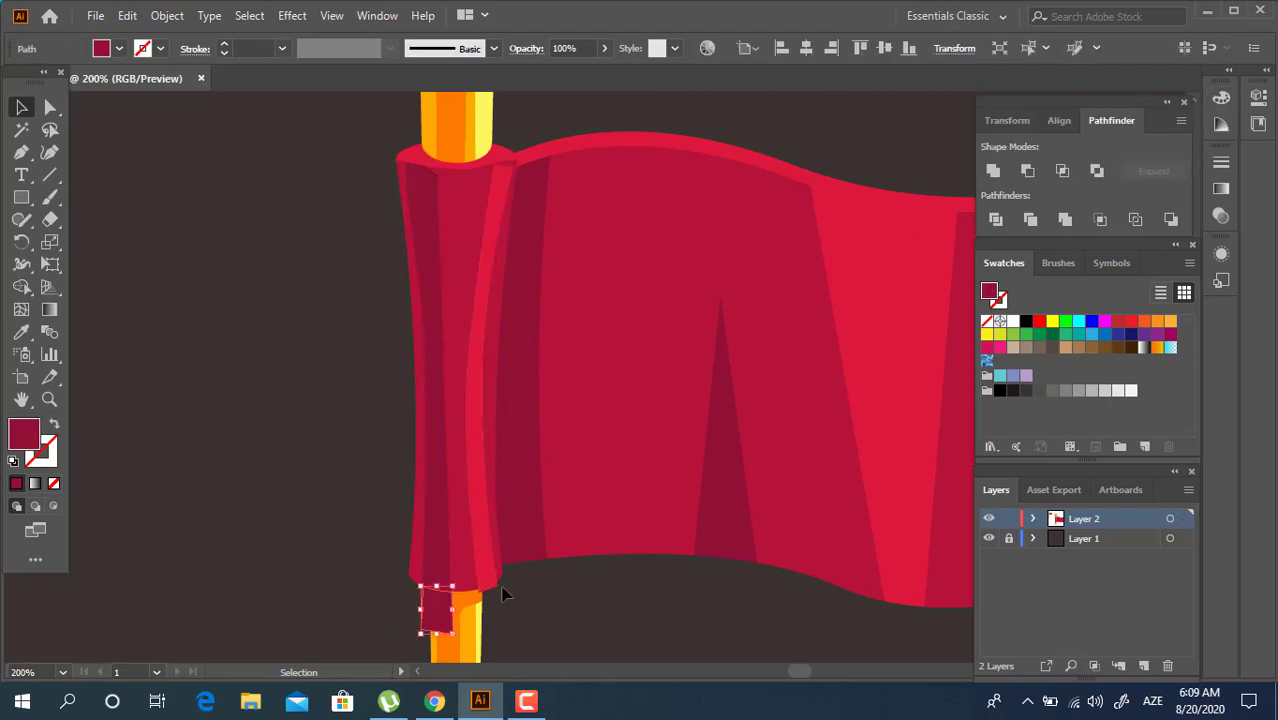
{"action": "key", "text": "Delete"}
{"action": "left_click", "coordinate": [418, 155]}
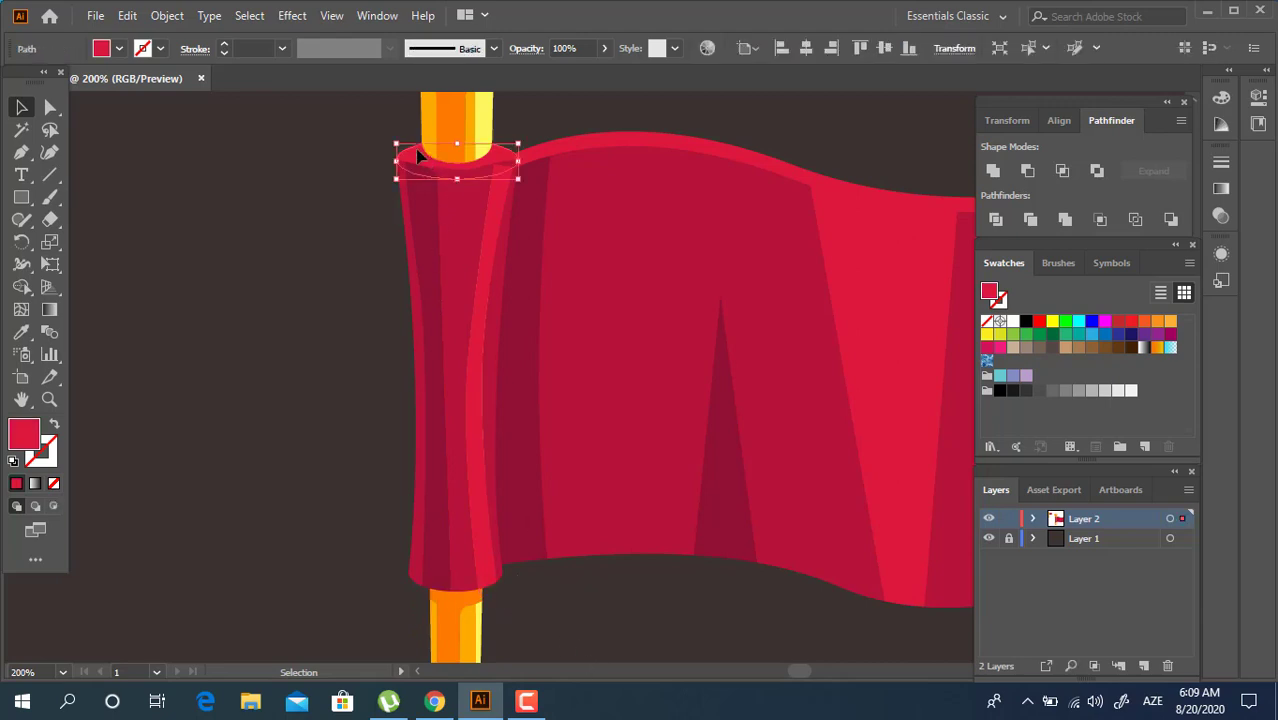
{"action": "key", "text": "v"}
{"action": "key", "text": "z"}
{"action": "key", "text": "ctrl+shift+a"}
Draw a wide flat ellipse centred on the pole's lower end as its base
{"action": "key", "text": "ctrl+minus"}
{"action": "key", "text": "ctrl+minus"}
{"action": "key", "text": "ctrl+minus"}
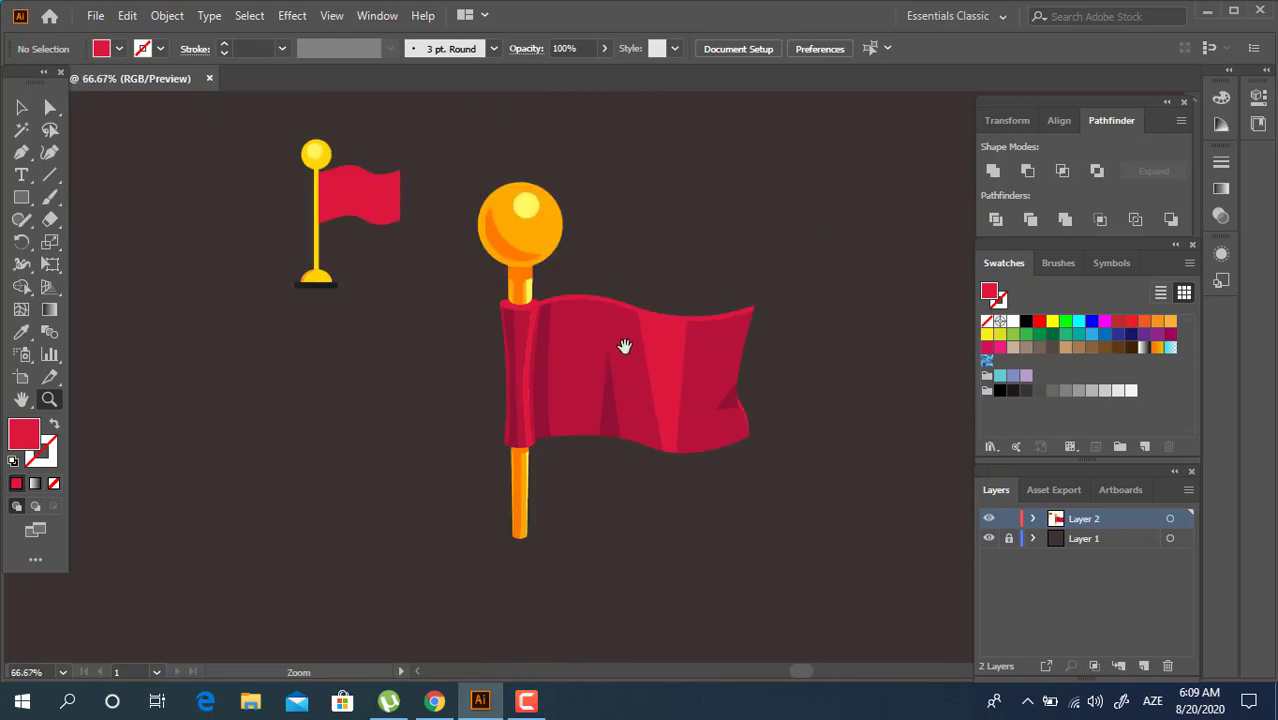
{"action": "left_click_drag", "start_coordinate": [625, 346], "coordinate": [580, 268]}
{"action": "left_click", "coordinate": [518, 385]}
{"action": "left_click", "coordinate": [517, 392]}
{"action": "left_click_drag", "start_coordinate": [635, 522], "coordinate": [408, 286]}
{"action": "left_click", "coordinate": [444, 298]}
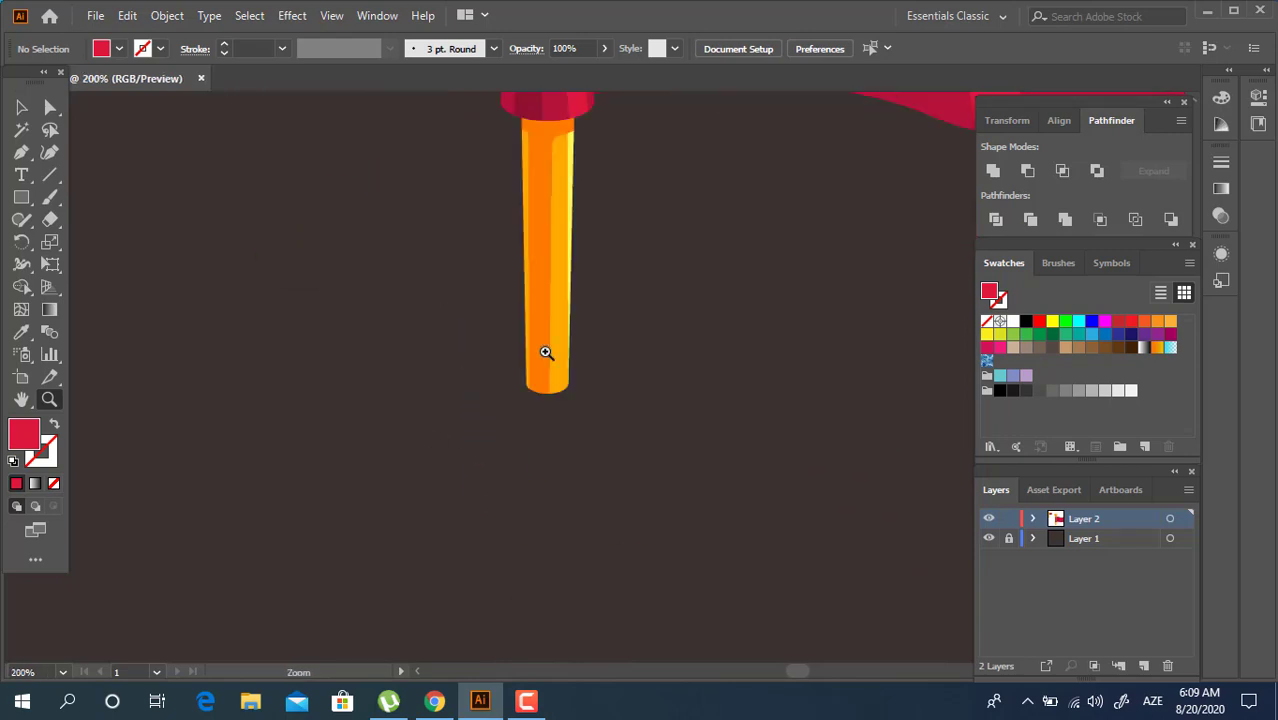
{"action": "left_click_drag", "start_coordinate": [546, 352], "coordinate": [468, 313]}
{"action": "left_click_drag", "start_coordinate": [25, 205], "coordinate": [101, 238]}
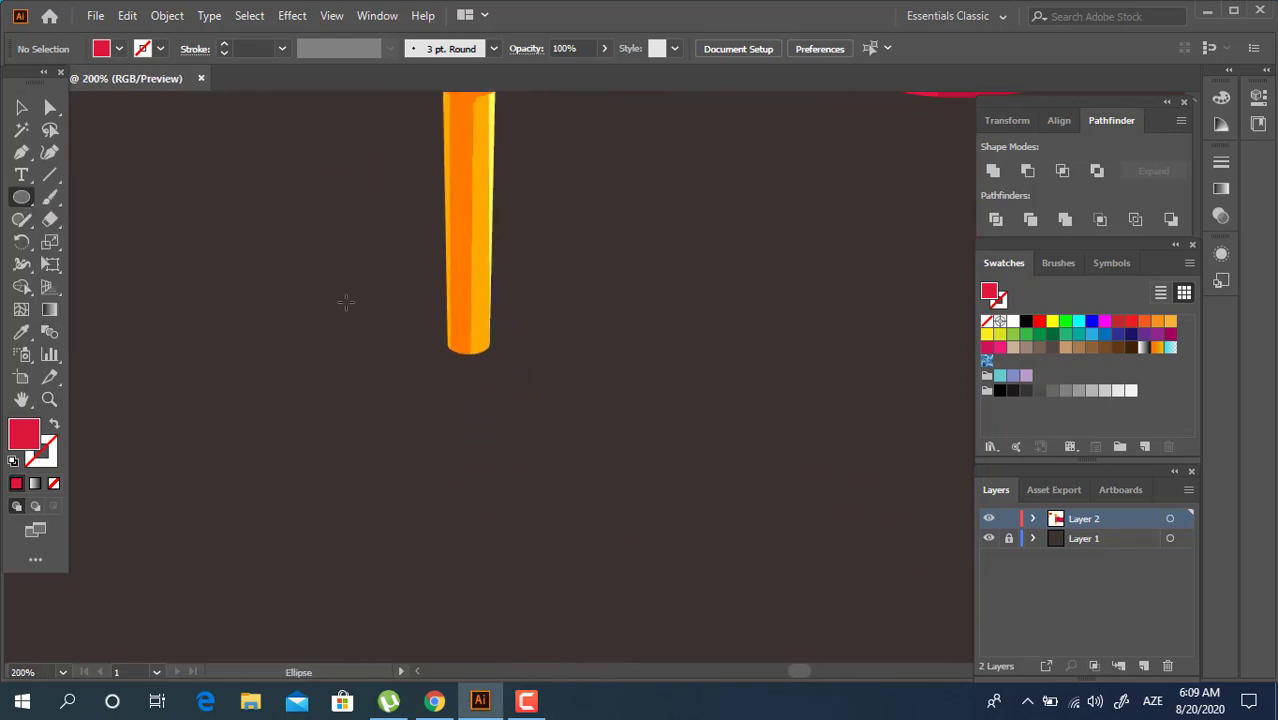
{"action": "left_click_drag", "start_coordinate": [346, 300], "coordinate": [541, 363]}
{"action": "key", "text": "v"}
Fill the base ellipse with the light orange sampled from the pole and send it behind the pole
{"action": "left_click", "coordinate": [22, 332]}
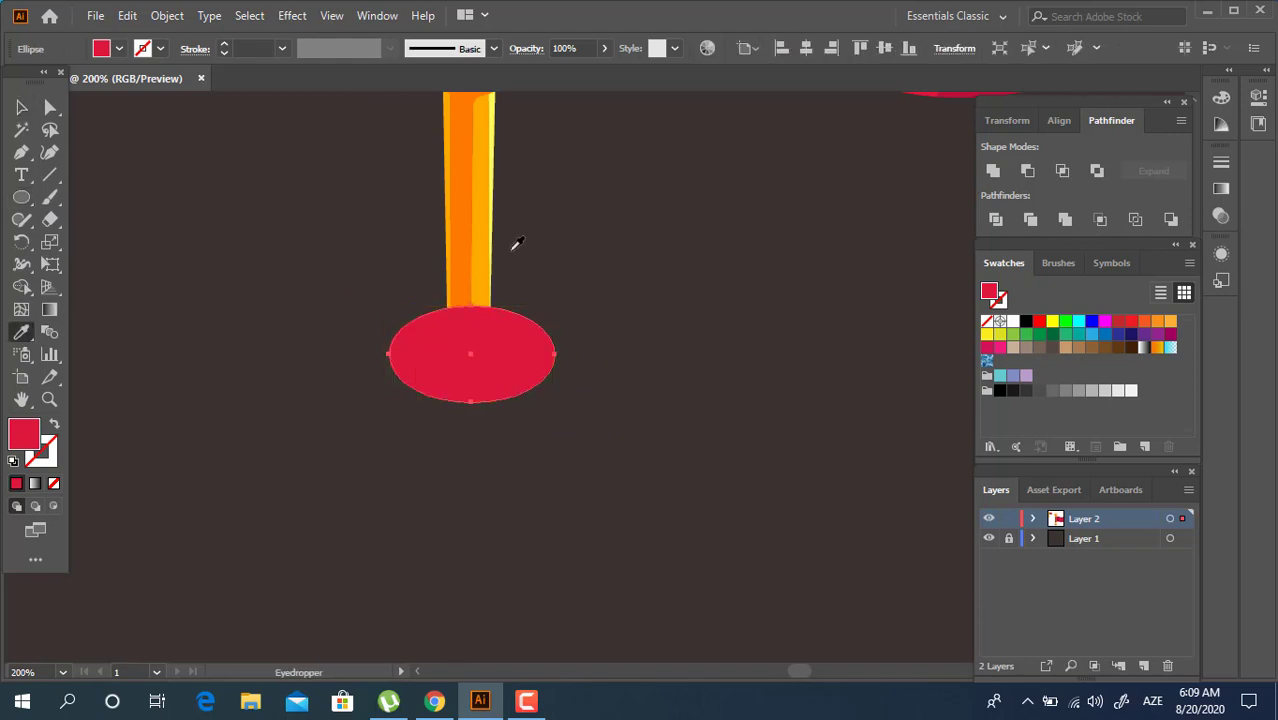
{"action": "left_click", "coordinate": [483, 240]}
{"action": "left_click", "coordinate": [30, 115]}
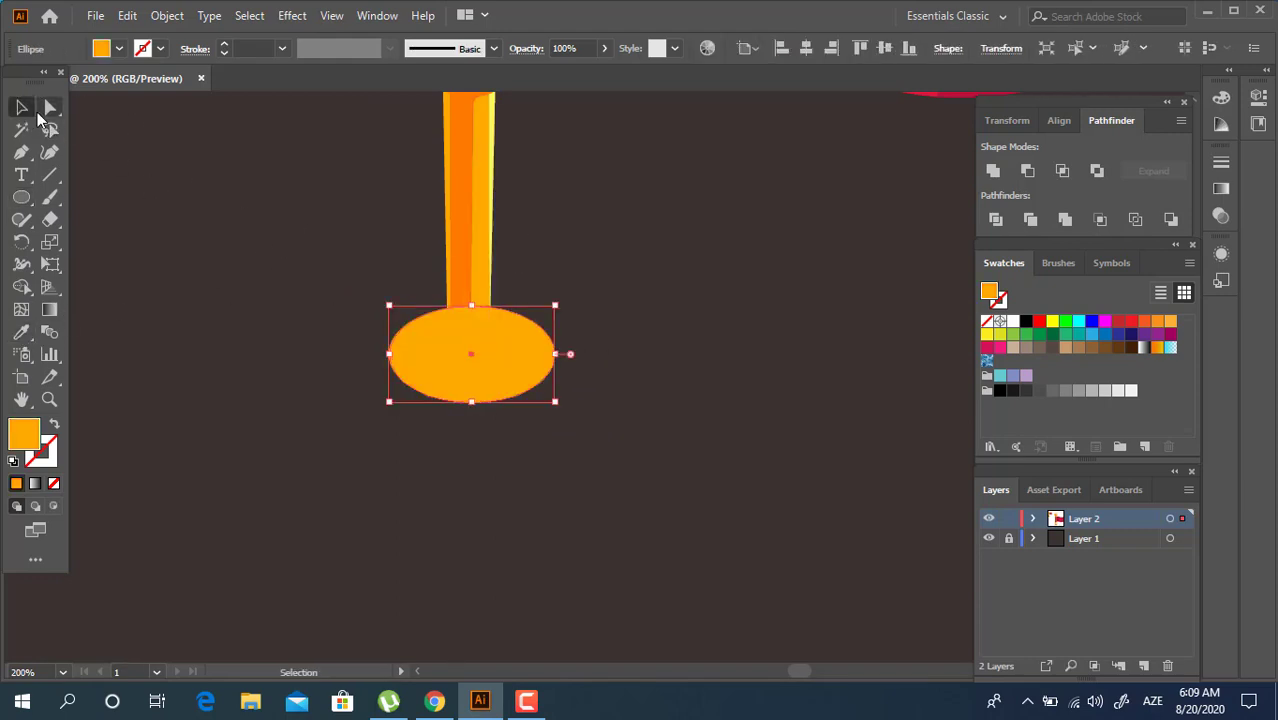
{"action": "key", "text": "ctrl+shift+bracketleft"}
{"action": "left_click", "coordinate": [616, 292]}
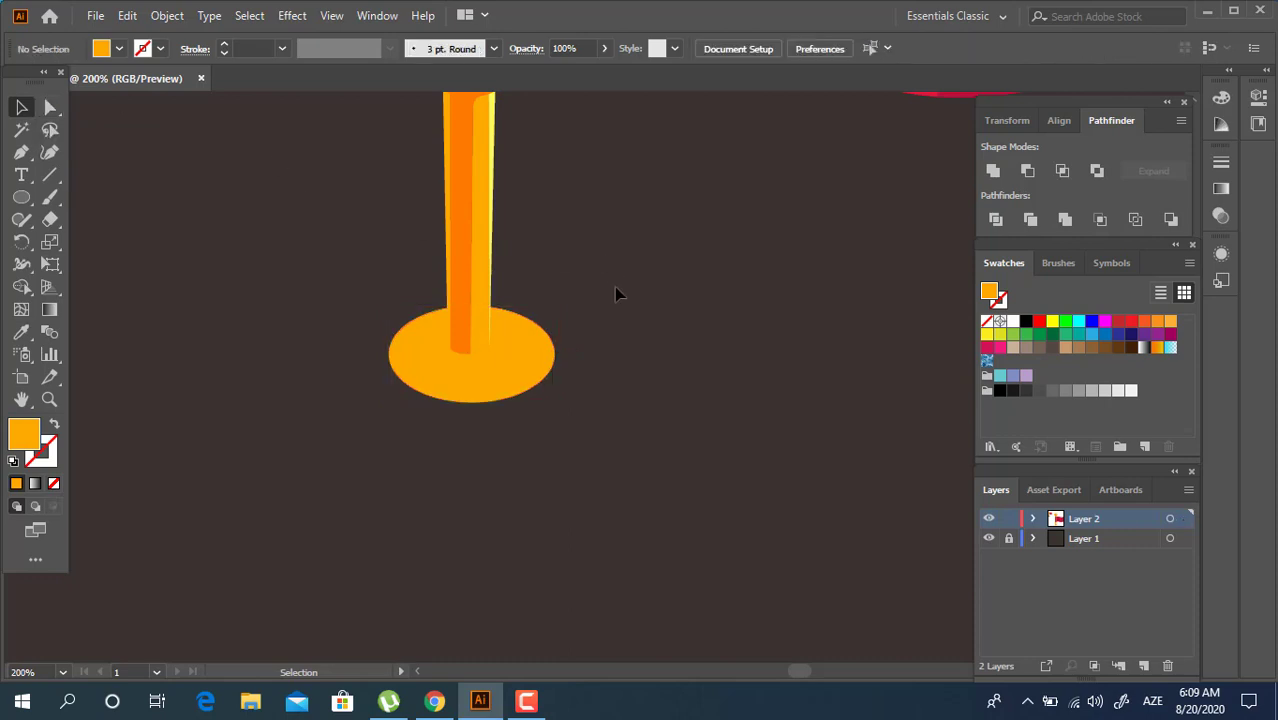
{"action": "left_click", "coordinate": [604, 366]}
{"action": "left_click_drag", "start_coordinate": [541, 433], "coordinate": [604, 437]}
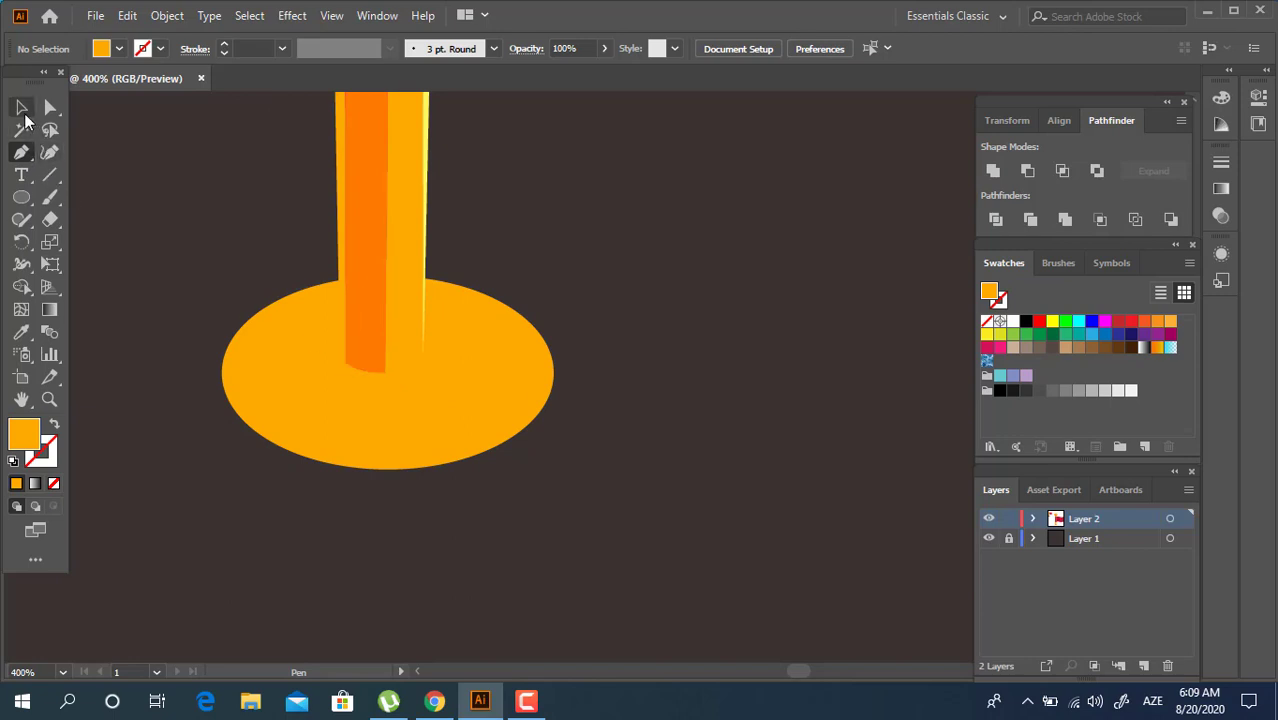
Duplicate the base ellipse slightly offset to the right and draw a closed curved wedge from the pole's foot over its left side
{"action": "left_click_drag", "start_coordinate": [281, 358], "coordinate": [299, 365]}
{"action": "key", "text": "p"}
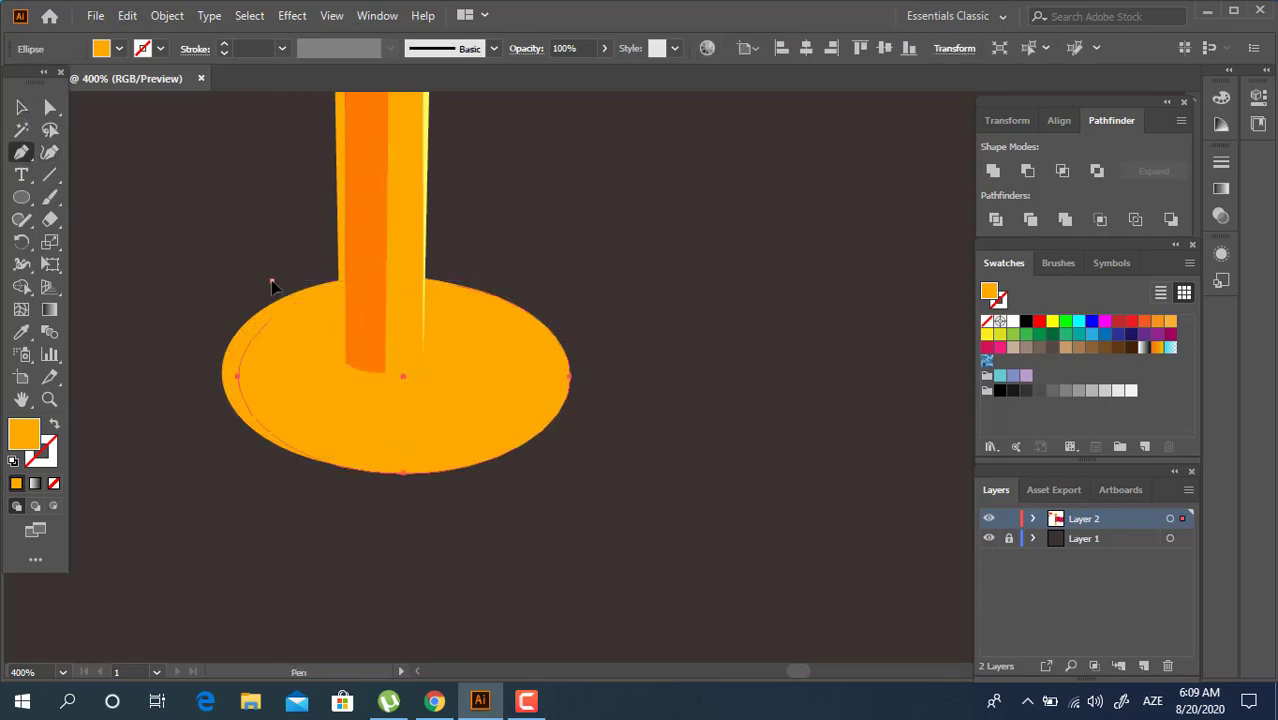
{"action": "left_click", "coordinate": [271, 280]}
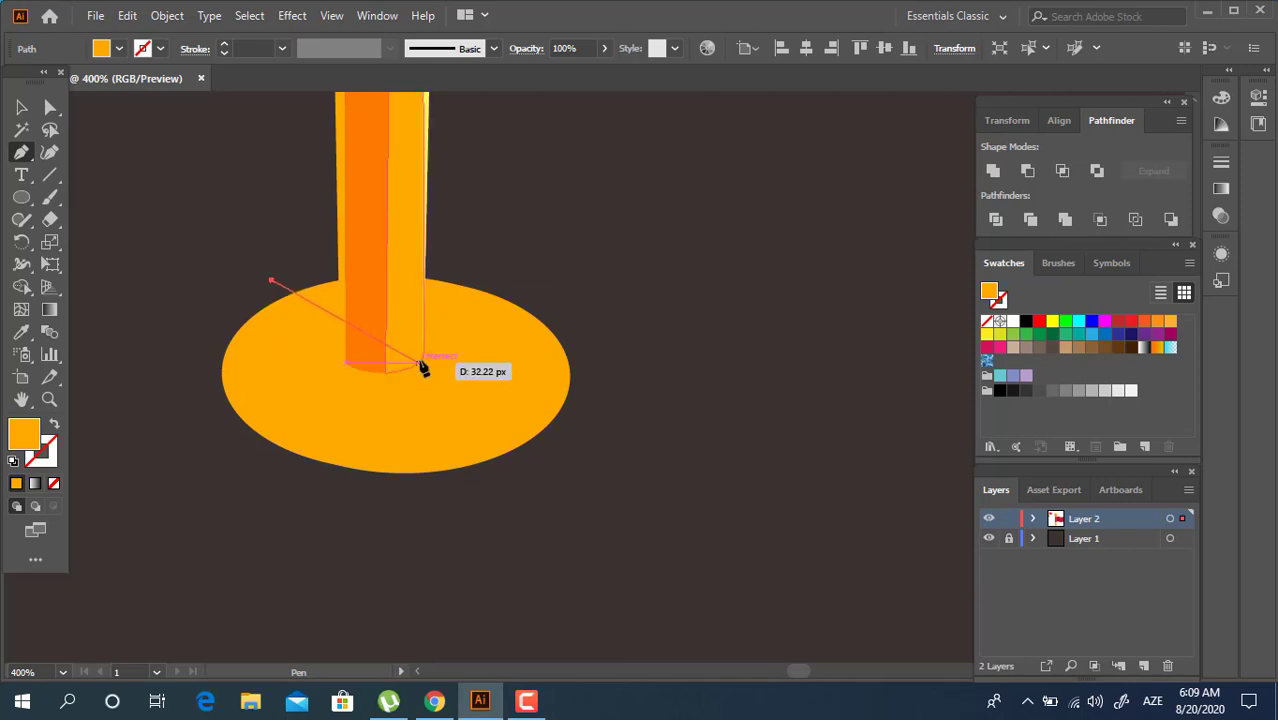
{"action": "left_click", "coordinate": [424, 353]}
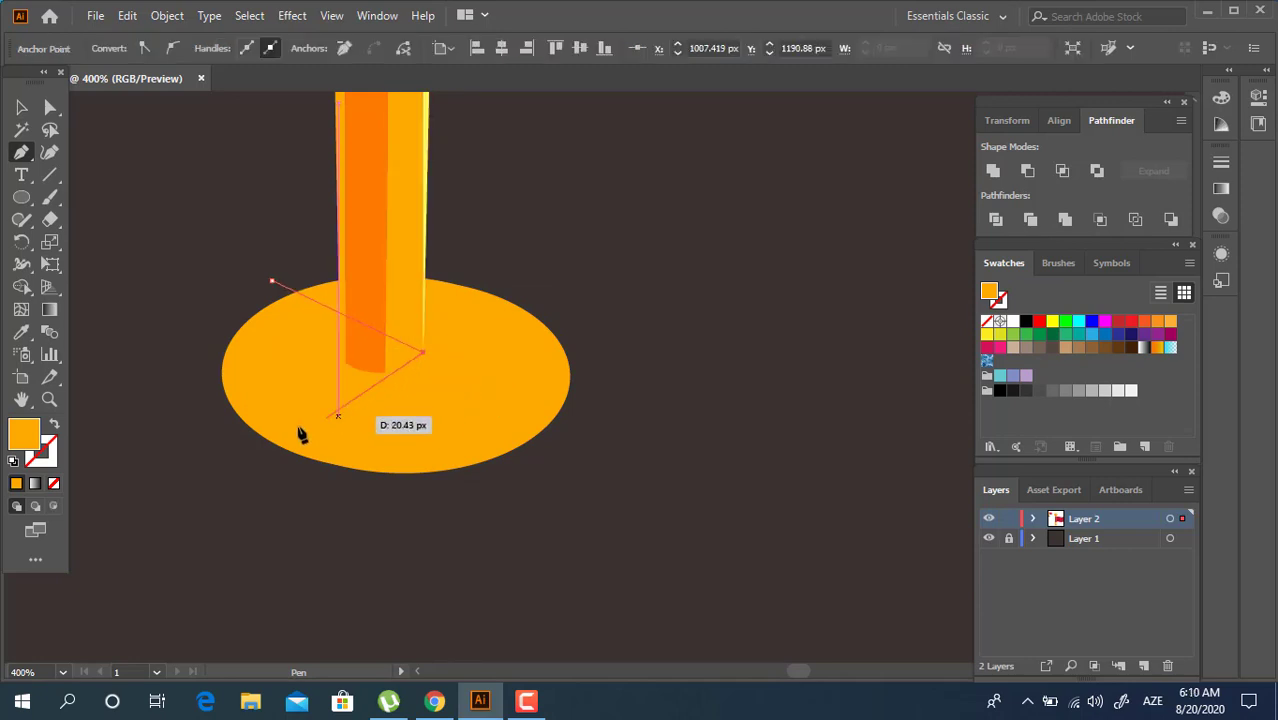
{"action": "left_click", "coordinate": [249, 460]}
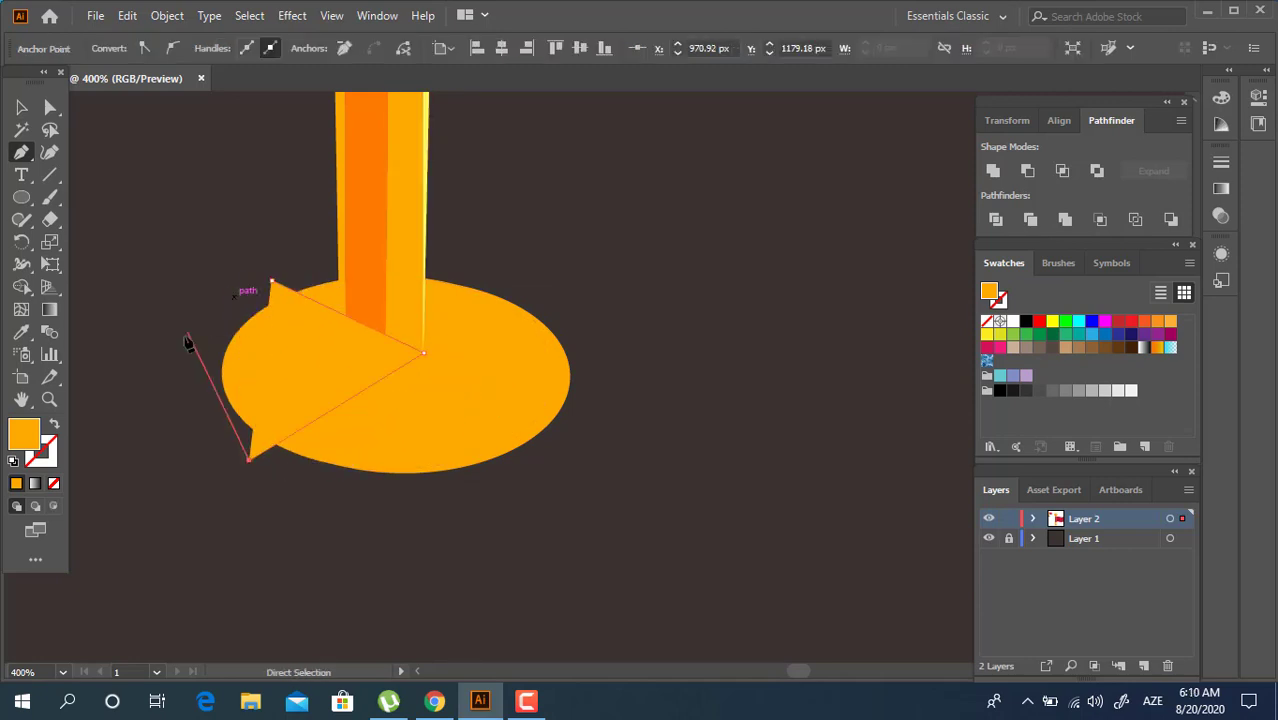
{"action": "left_click_drag", "start_coordinate": [190, 330], "coordinate": [239, 280]}
{"action": "left_click", "coordinate": [272, 281]}
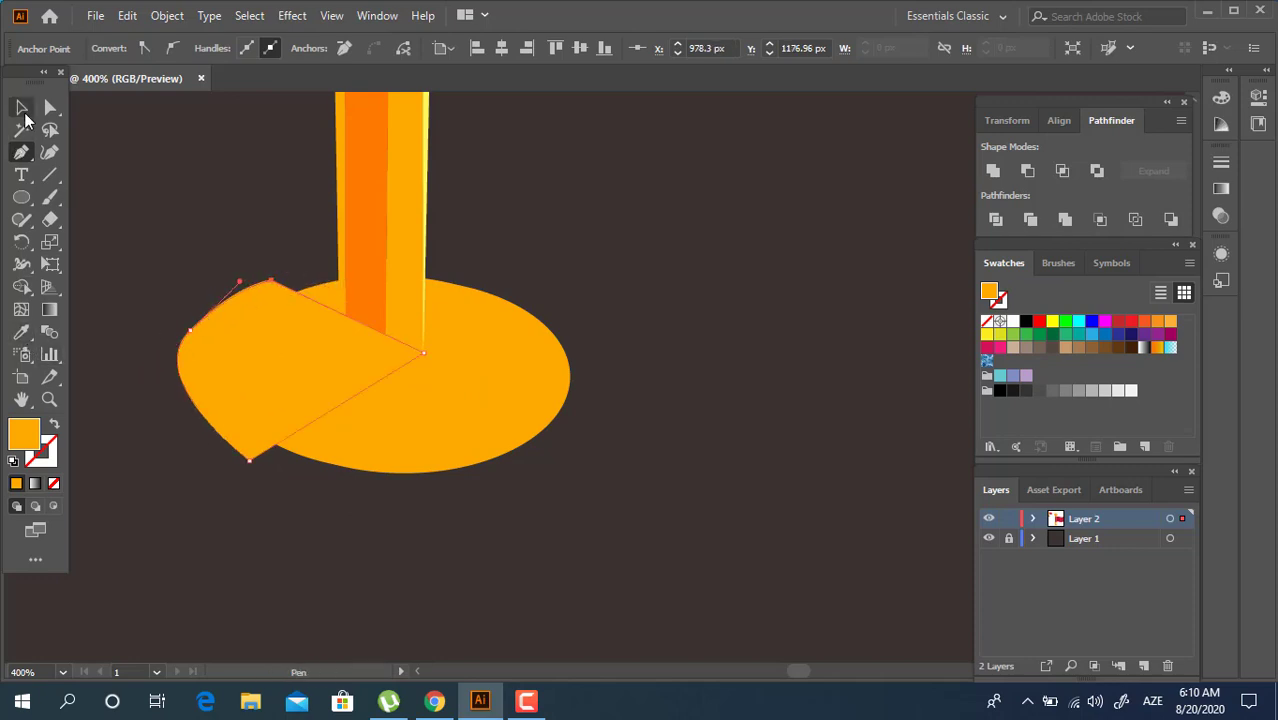
Divide the duplicated ellipse together with the wedge and ungroup the resulting pieces
{"action": "left_click", "coordinate": [23, 110]}
{"action": "left_click", "coordinate": [500, 418], "text": "shift"}
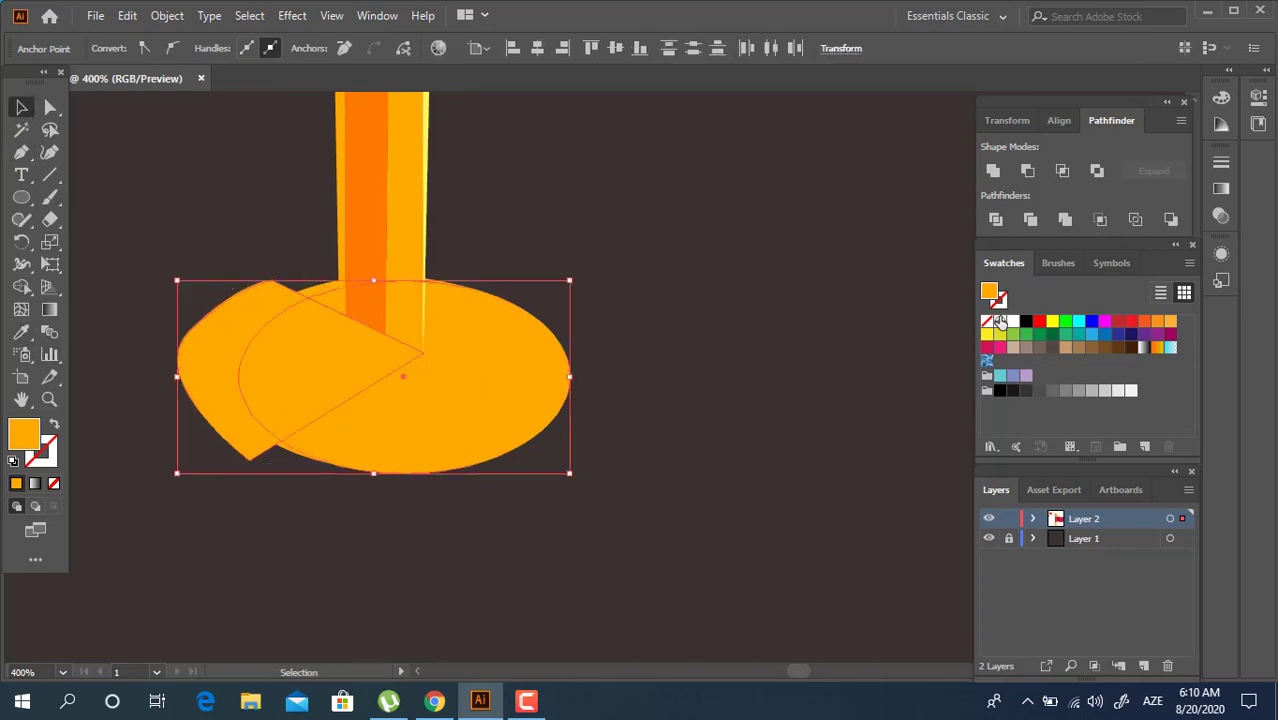
{"action": "left_click", "coordinate": [994, 220]}
{"action": "right_click", "coordinate": [466, 402]}
{"action": "left_click", "coordinate": [558, 238]}
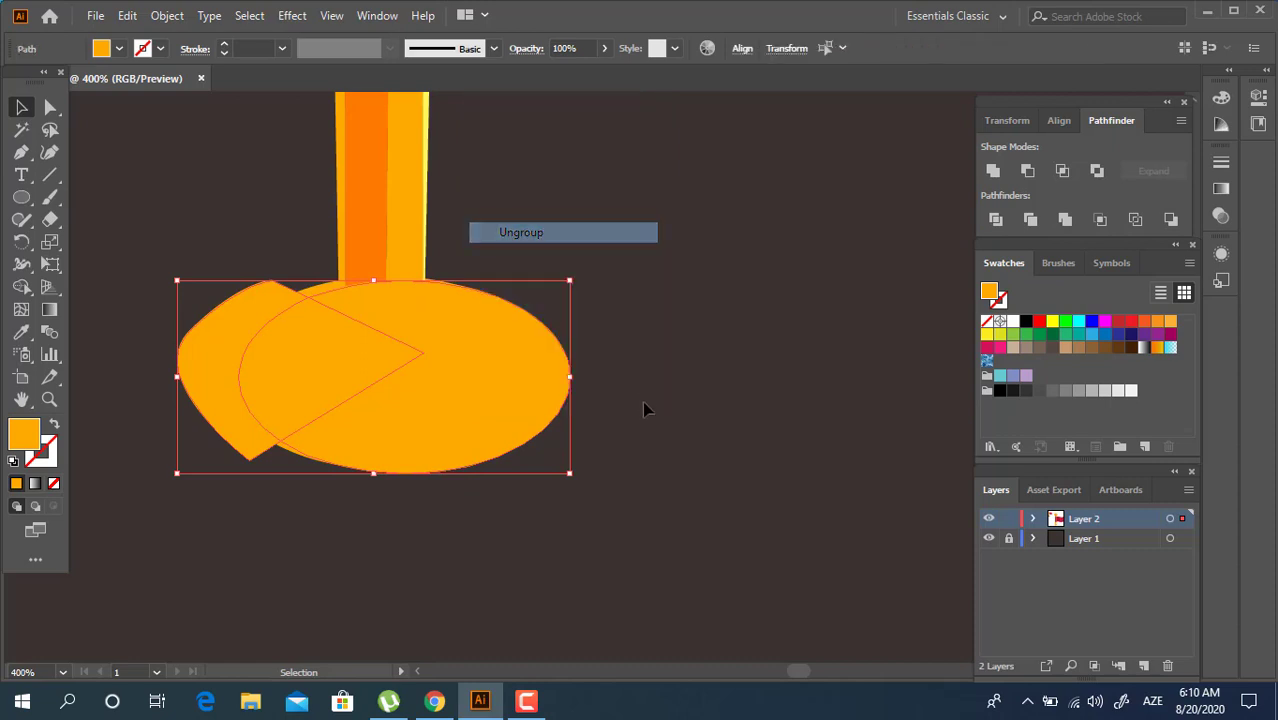
{"action": "left_click", "coordinate": [642, 408]}
Delete the leftover ellipse piece and the wedge part outside it, keeping only their overlap
{"action": "left_click", "coordinate": [511, 386]}
{"action": "key", "text": "Delete"}
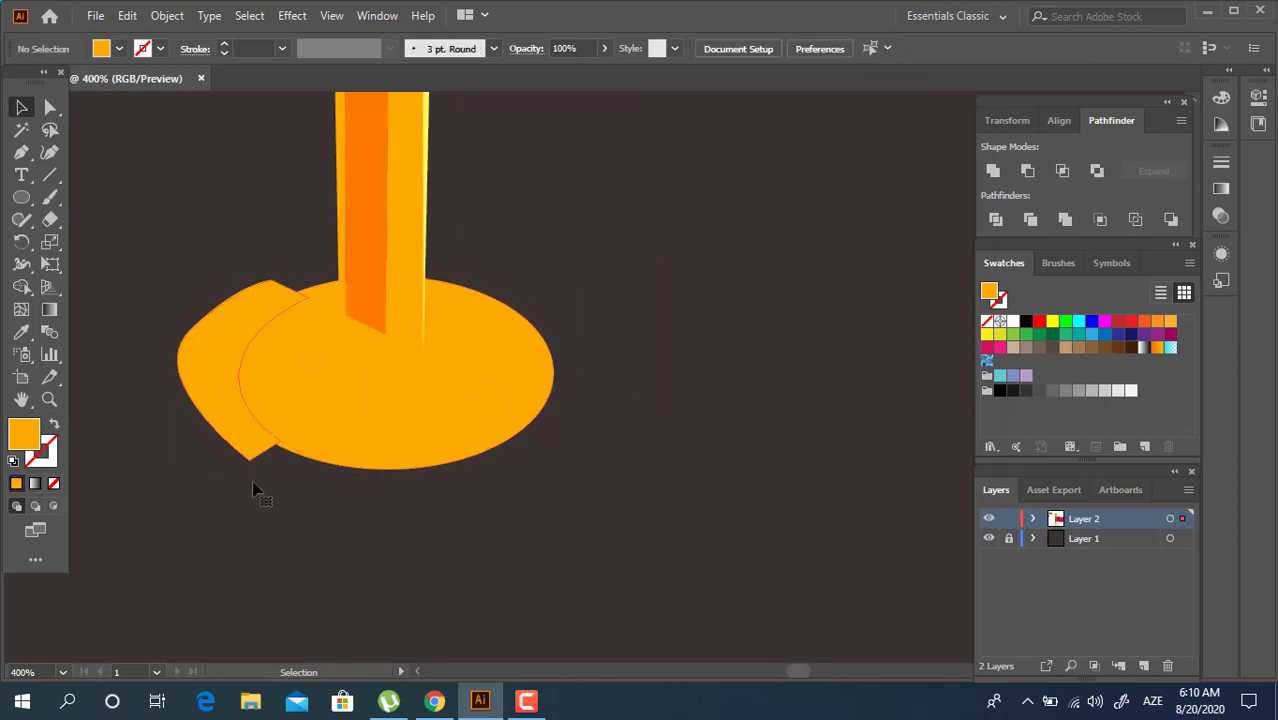
{"action": "left_click", "coordinate": [242, 432]}
{"action": "key", "text": "Delete"}
Fill the remaining wedge with the dark orange sampled from the pole and arrange it between the base ellipse and the pole
{"action": "left_click", "coordinate": [298, 372]}
{"action": "left_click", "coordinate": [21, 334]}
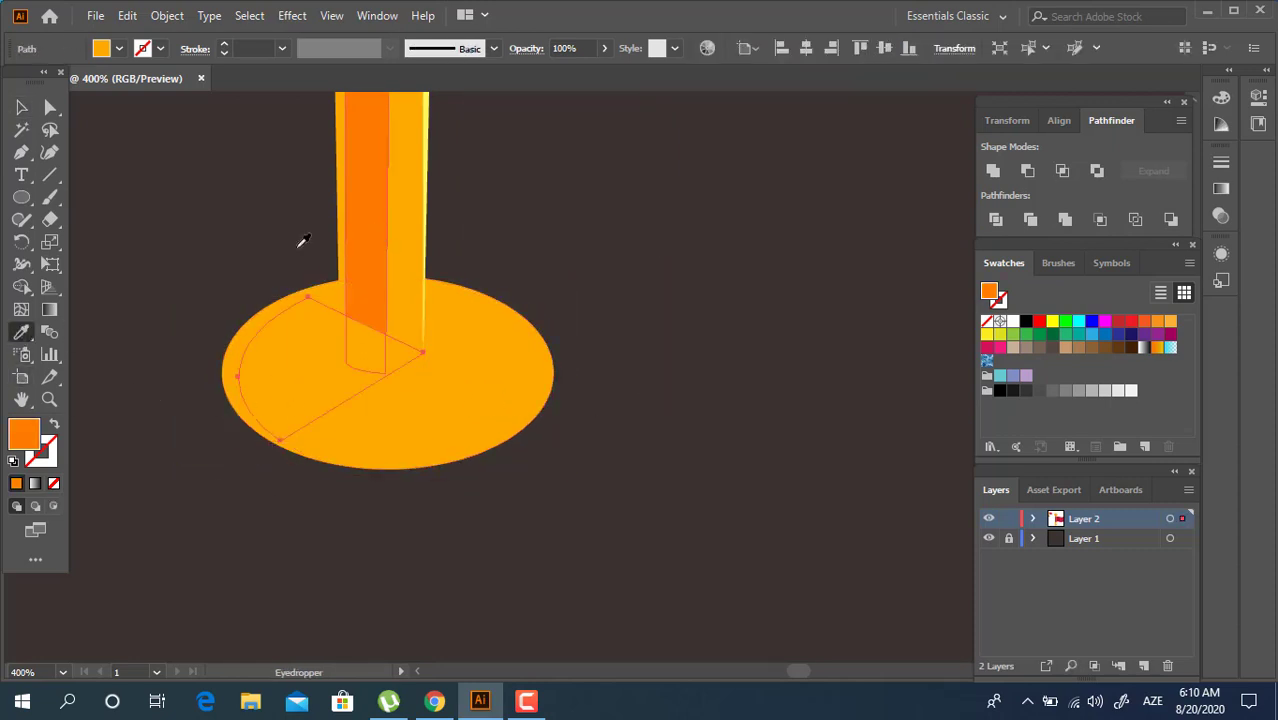
{"action": "left_click", "coordinate": [360, 232]}
{"action": "left_click", "coordinate": [21, 110]}
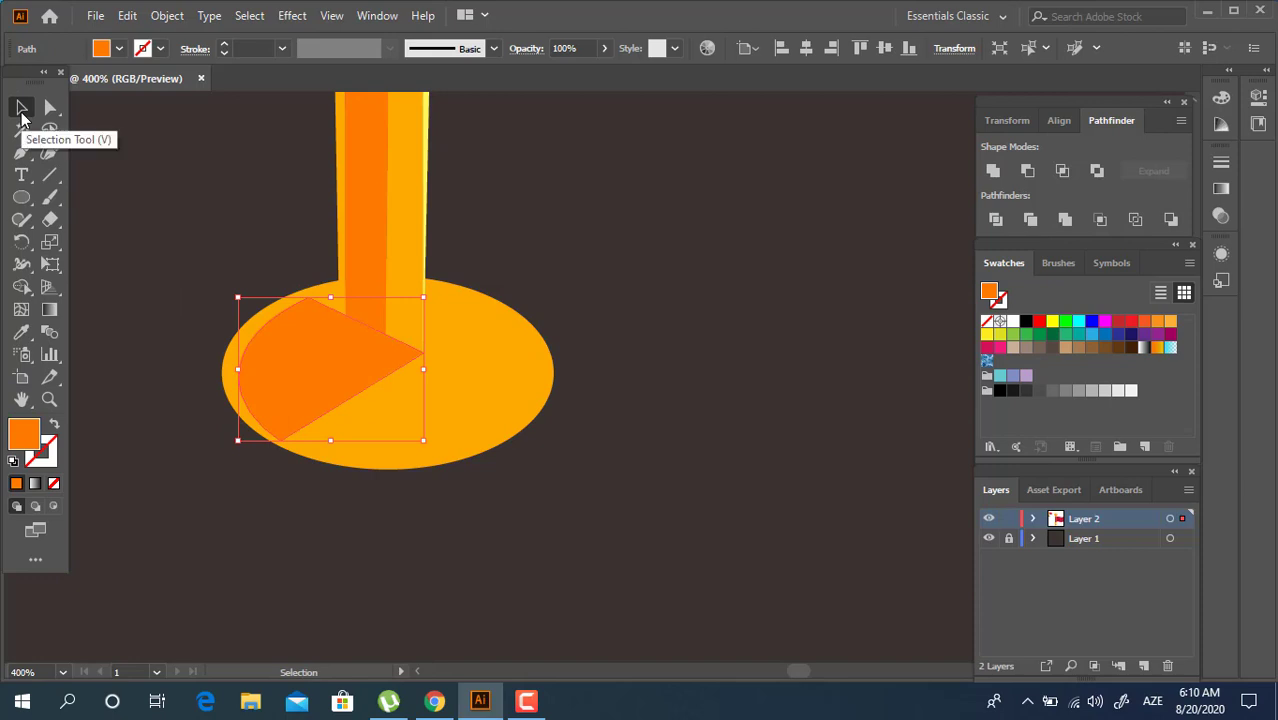
{"action": "key", "text": "ctrl+shift+["}
{"action": "key", "text": "ctrl+]"}
{"action": "left_click", "coordinate": [670, 335]}
{"action": "left_click_drag", "start_coordinate": [675, 368], "coordinate": [712, 380]}
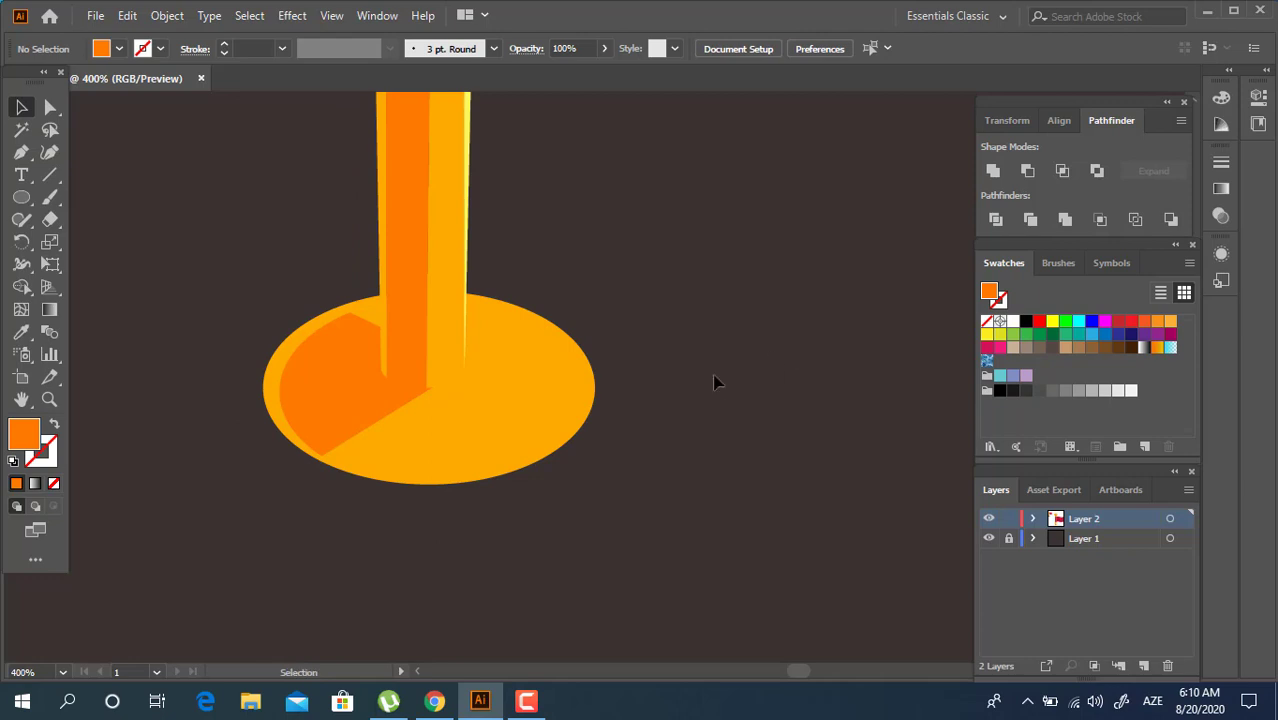
{"action": "left_click", "coordinate": [421, 373]}
{"action": "left_click", "coordinate": [514, 451]}
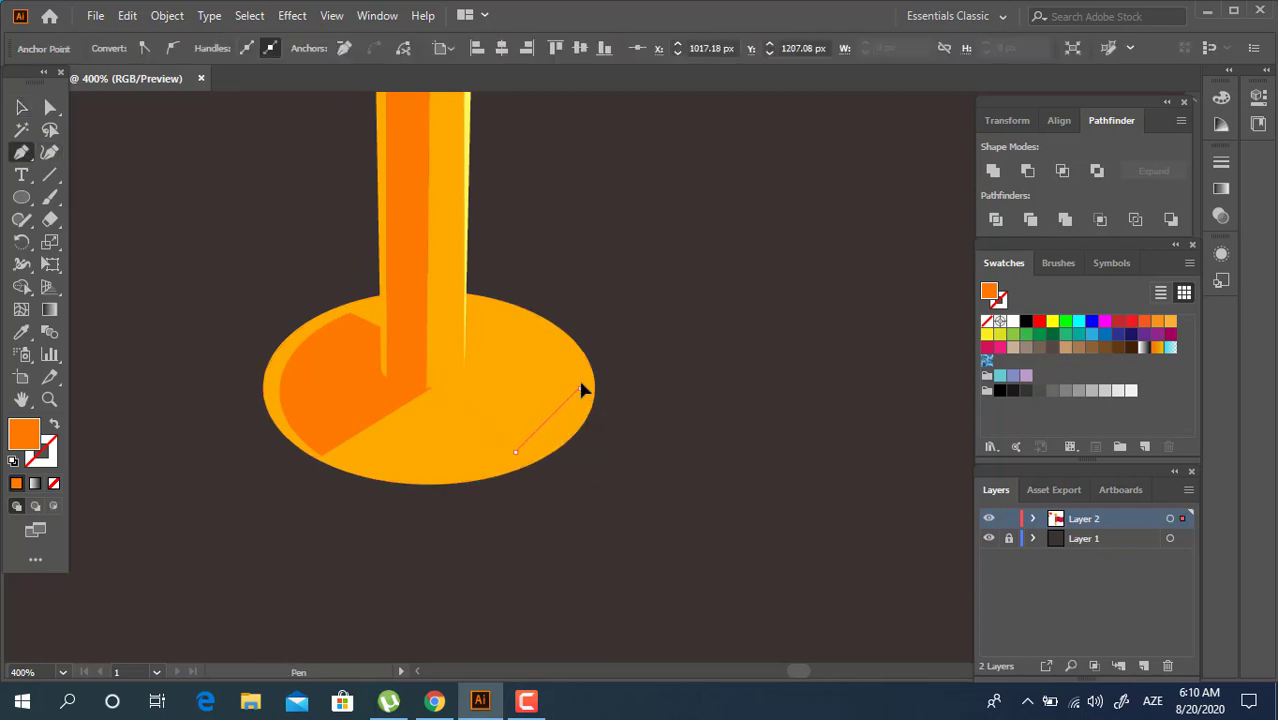
{"action": "left_click_drag", "start_coordinate": [586, 427], "coordinate": [568, 355]}
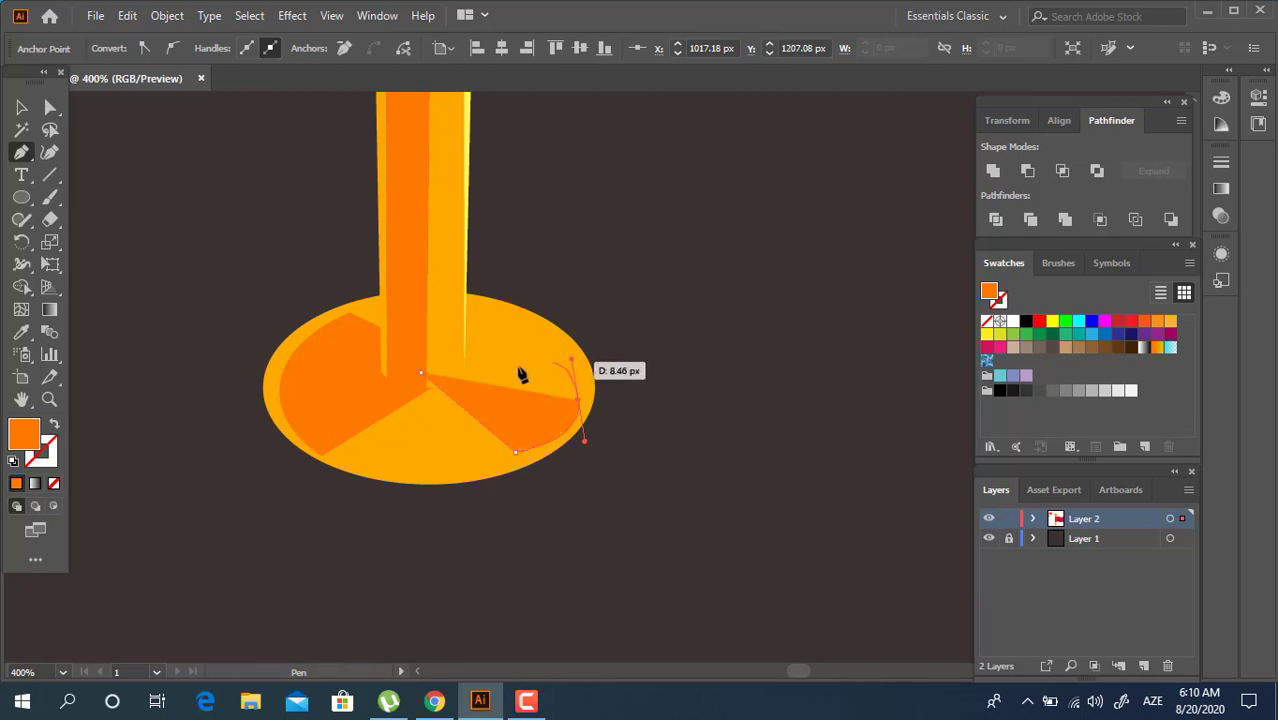
{"action": "key", "text": "ctrl+z"}
{"action": "key", "text": "ctrl+z"}
{"action": "key", "text": "ctrl+z"}
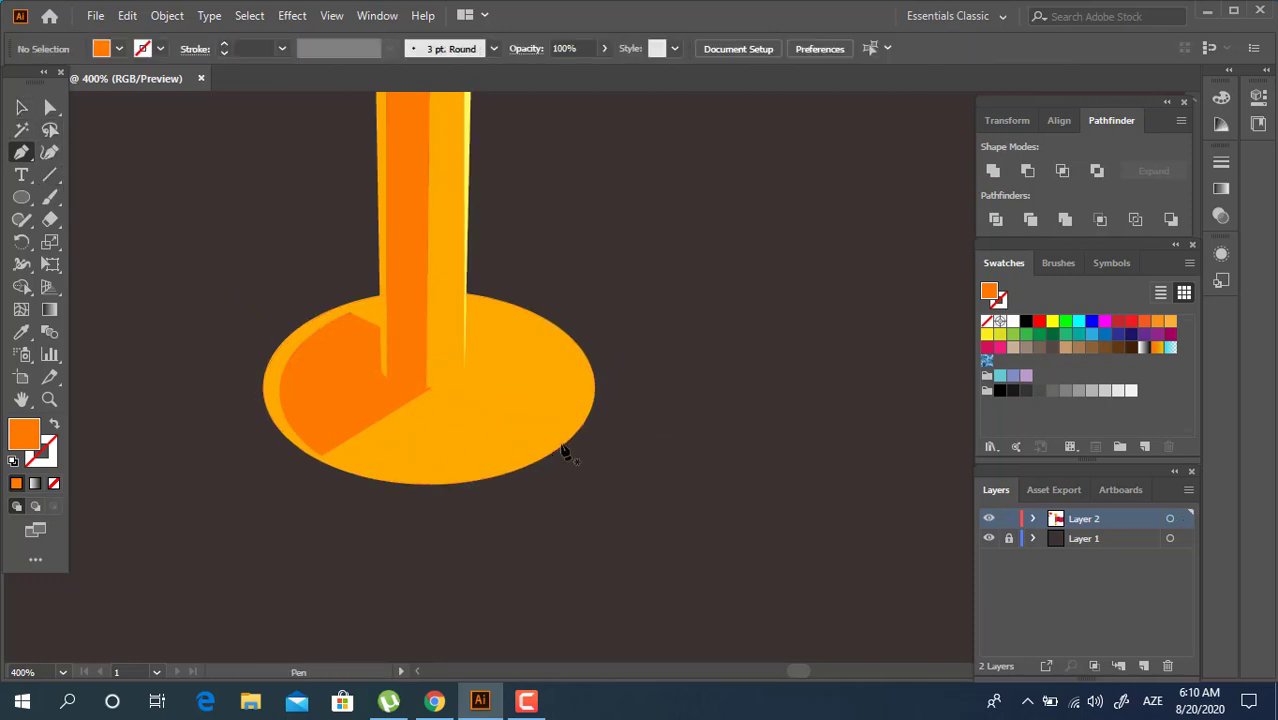
Draw a four-sided wedge from the pole's foot past the base's lower right edge, fill it with the pole's light yellow and place it behind the pole
{"action": "left_click", "coordinate": [574, 477]}
{"action": "left_click", "coordinate": [636, 402]}
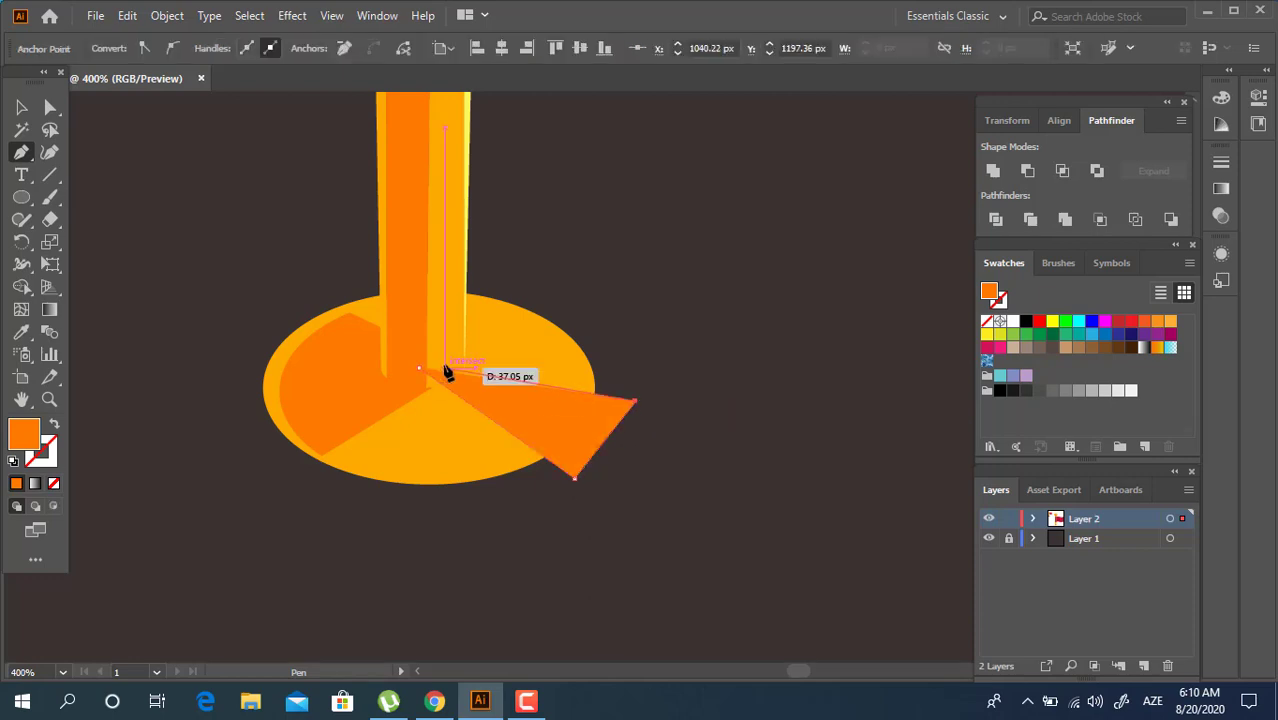
{"action": "left_click_drag", "start_coordinate": [446, 352], "coordinate": [421, 369]}
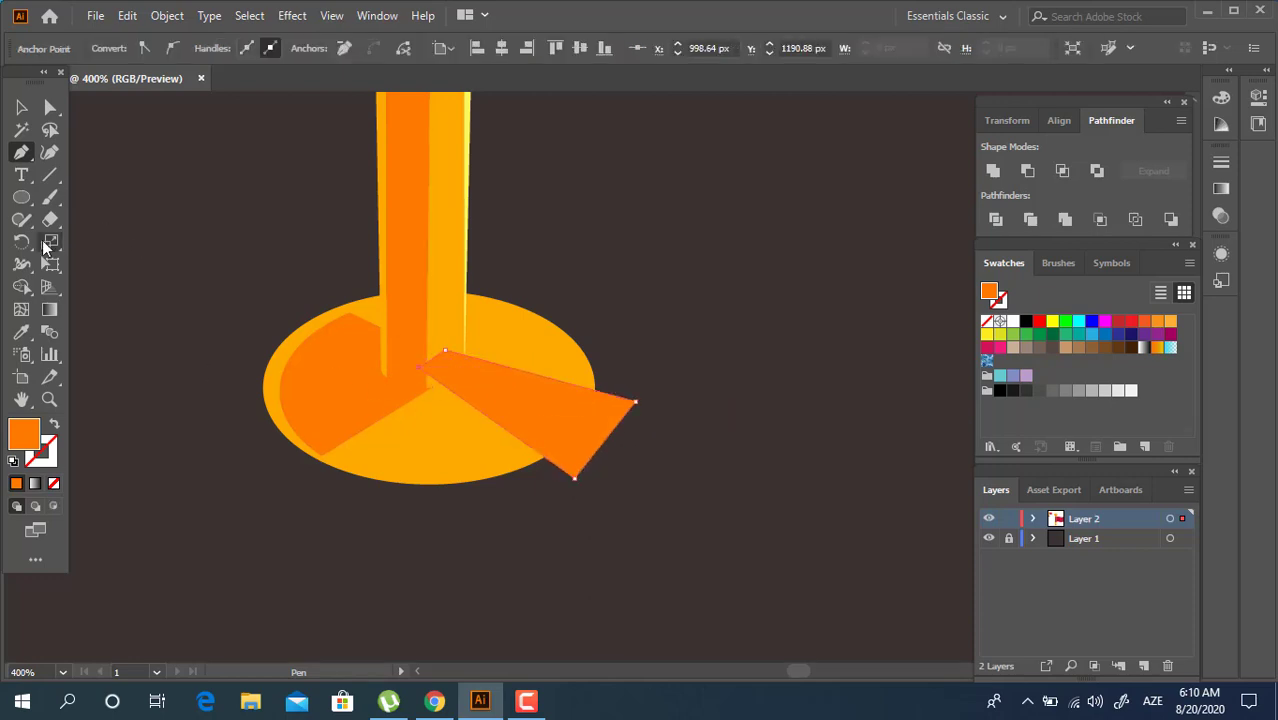
{"action": "left_click", "coordinate": [472, 126]}
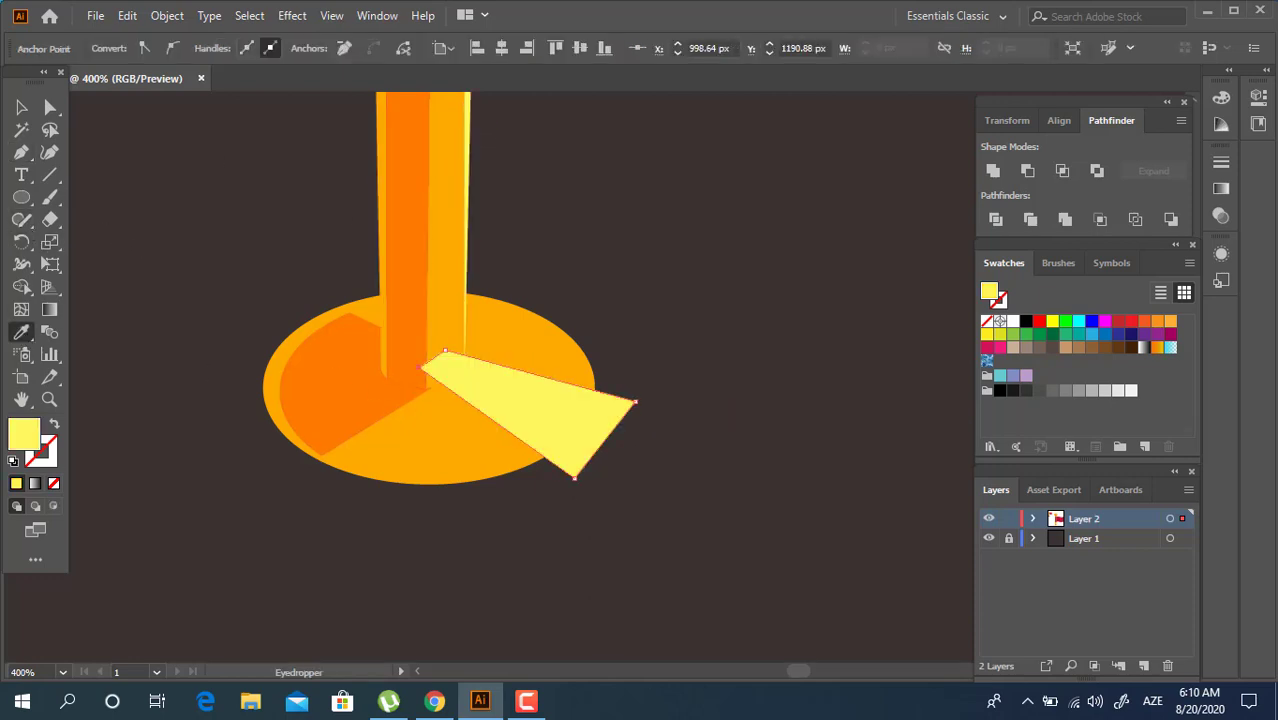
{"action": "left_click", "coordinate": [18, 108]}
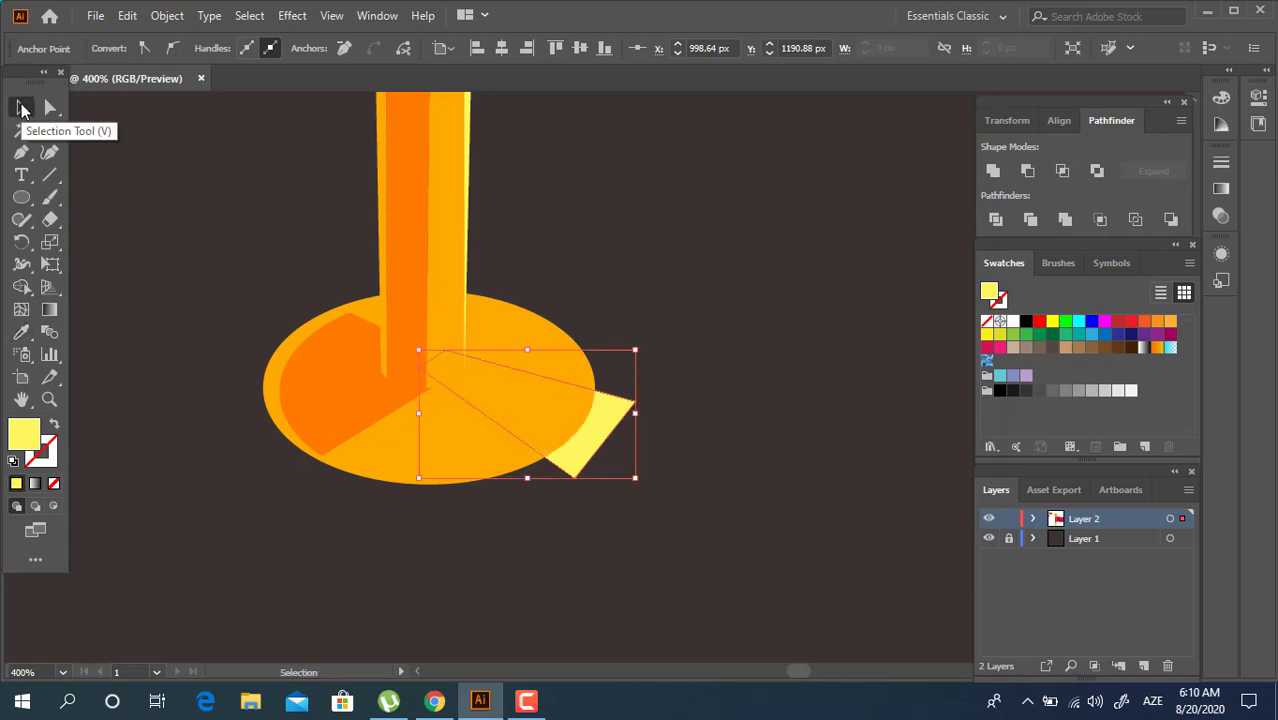
Divide the yellow wedge with the base ellipse, ungroup the pieces and delete the part protruding beyond the base
{"action": "left_click_drag", "start_coordinate": [746, 592], "coordinate": [493, 402]}
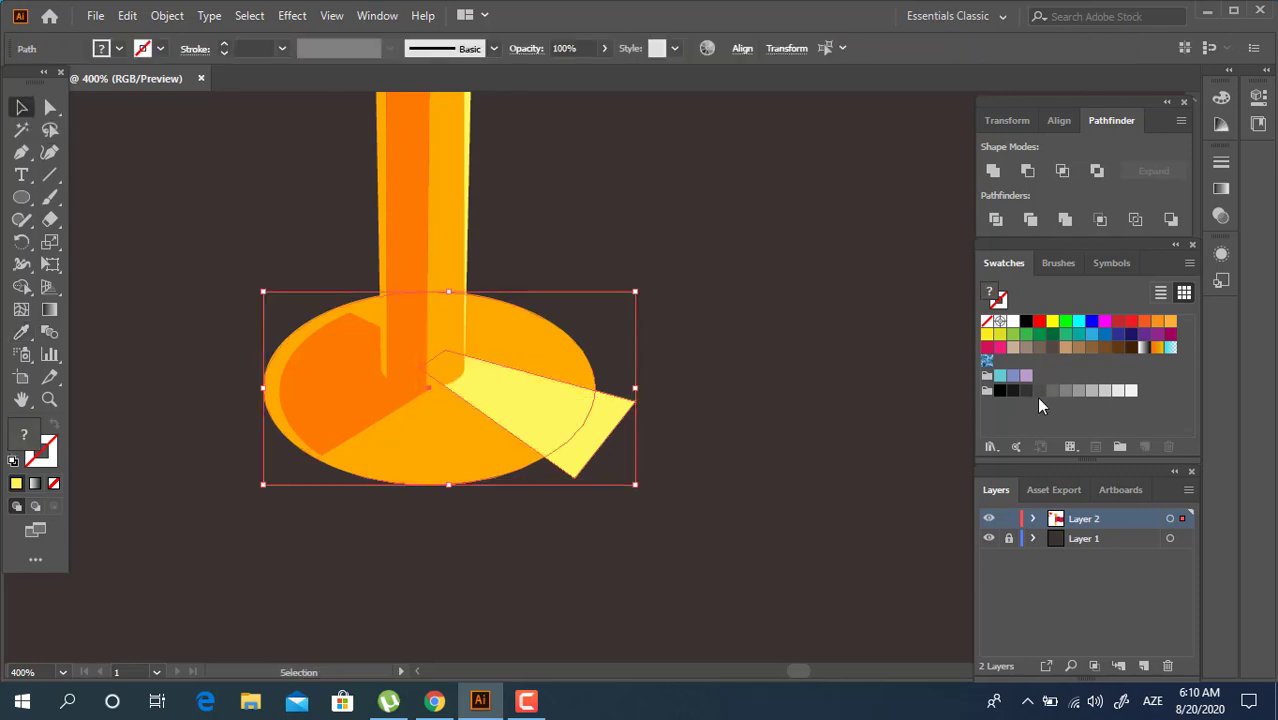
{"action": "left_click", "coordinate": [997, 220]}
{"action": "right_click", "coordinate": [516, 414]}
{"action": "left_click", "coordinate": [620, 241]}
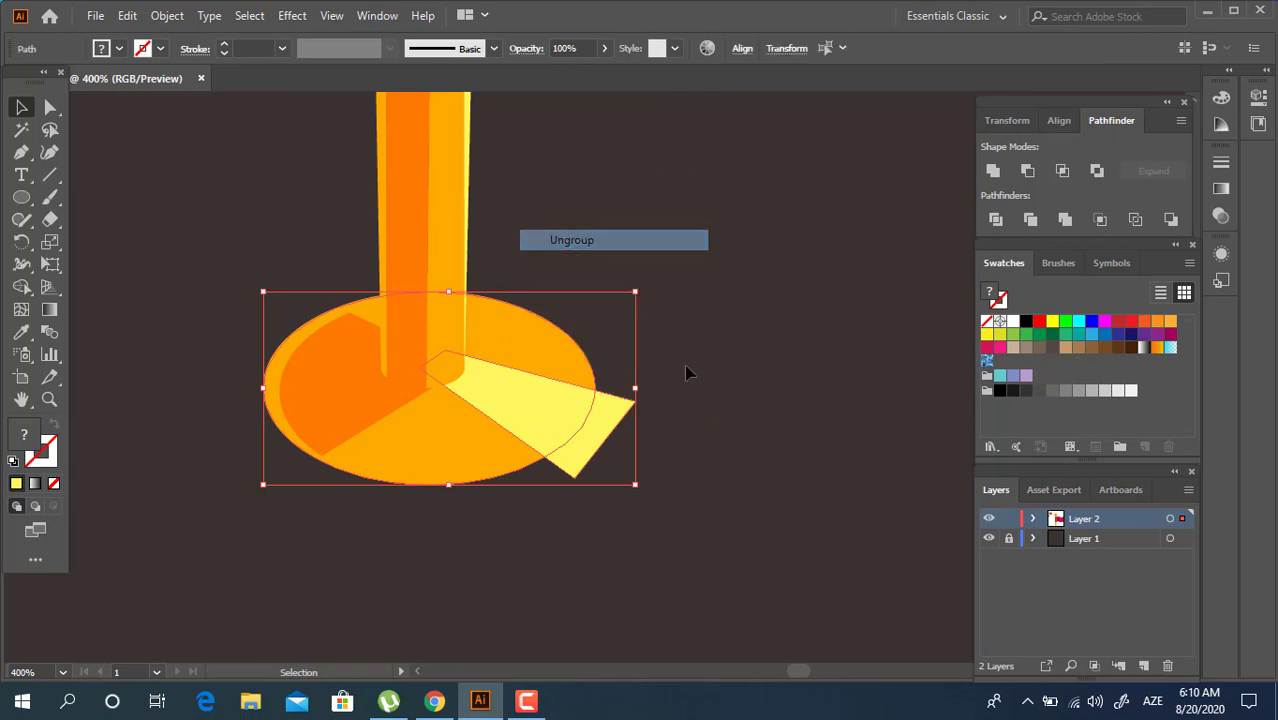
{"action": "left_click", "coordinate": [686, 368]}
{"action": "left_click", "coordinate": [614, 426]}
{"action": "key", "text": "Delete"}
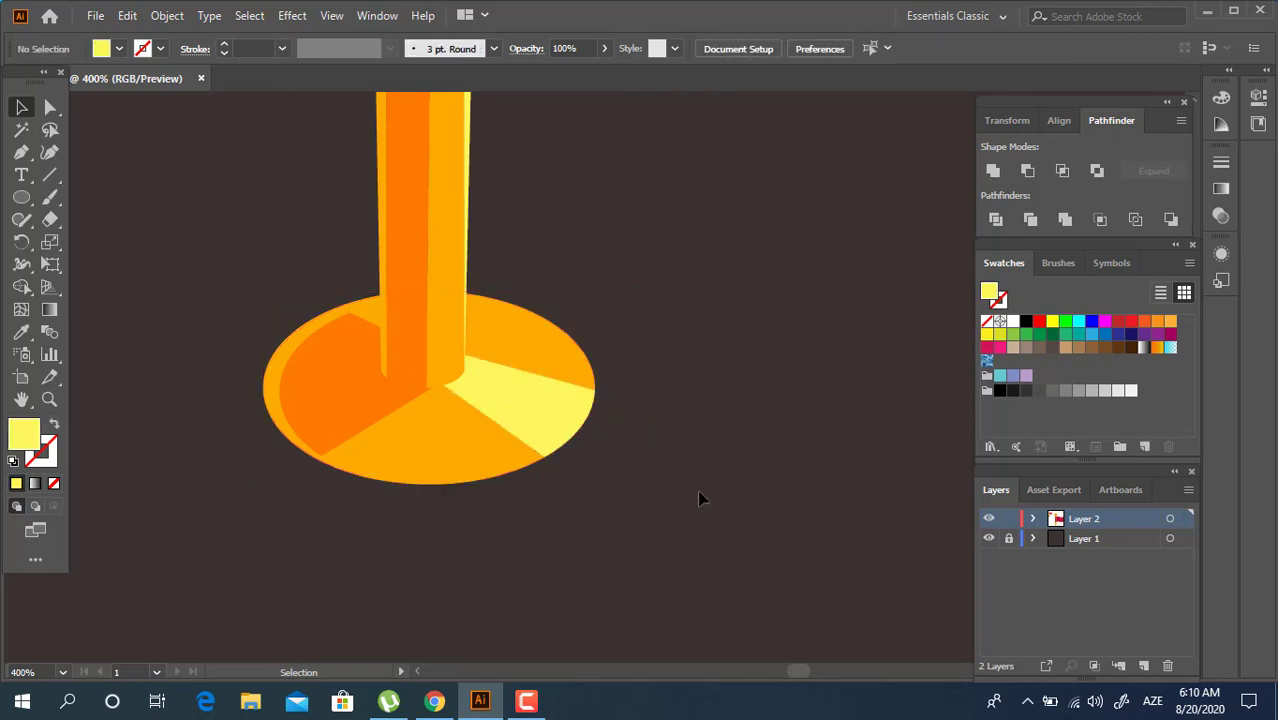
Group the base ellipse with its dark orange and yellow wedges
{"action": "left_click_drag", "start_coordinate": [660, 490], "coordinate": [233, 428]}
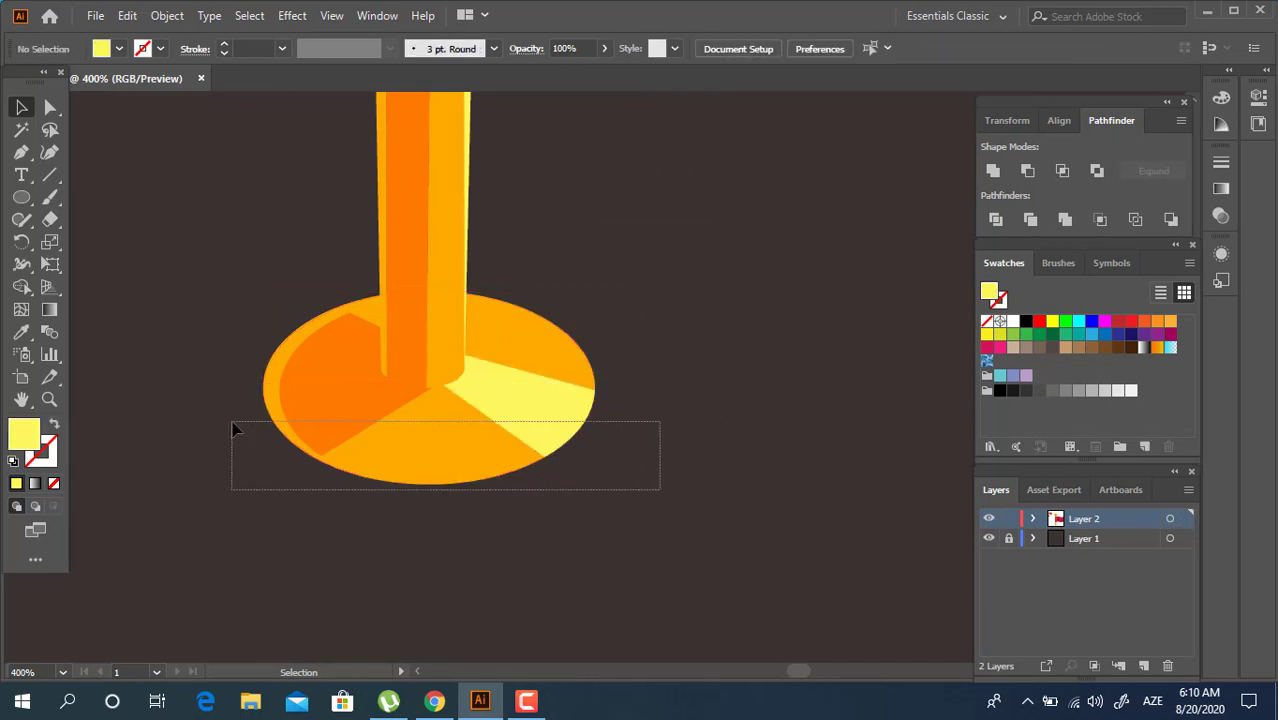
{"action": "right_click", "coordinate": [573, 414]}
{"action": "left_click", "coordinate": [650, 130]}
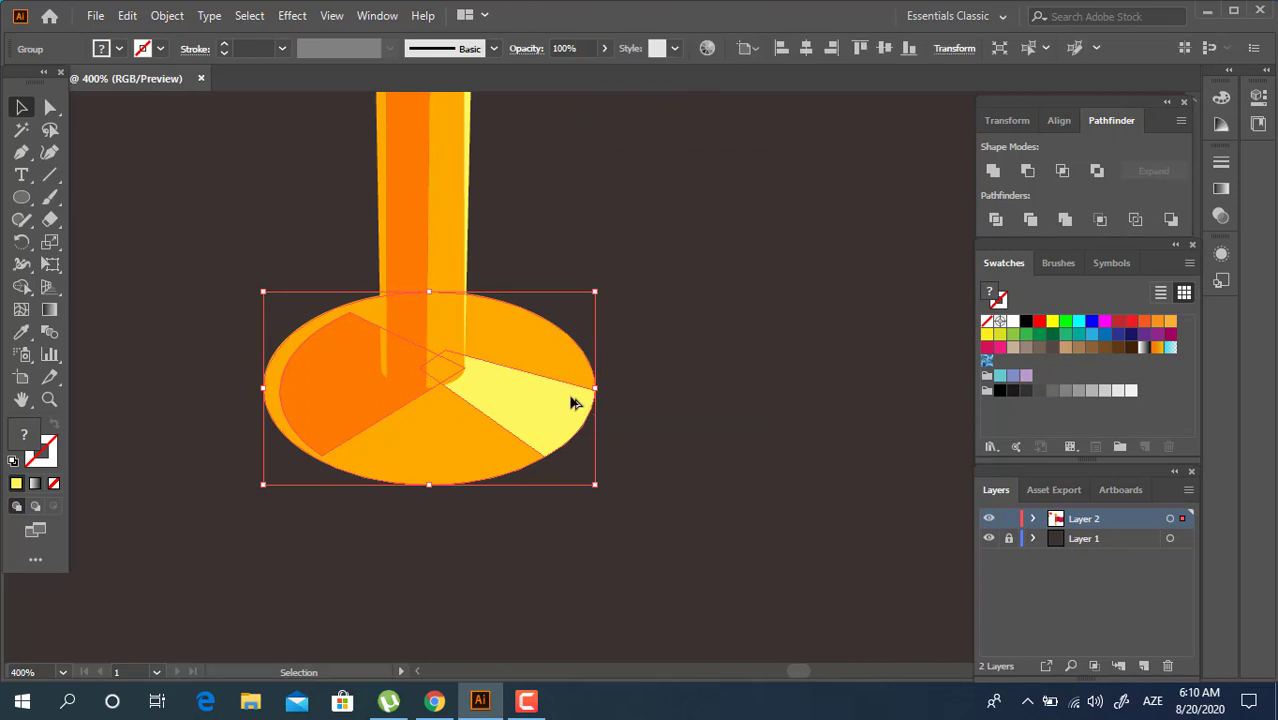
Make a slightly wider copy of the base just below it, unite it into one shape and send it to the back
{"action": "left_click_drag", "start_coordinate": [570, 396], "coordinate": [607, 403]}
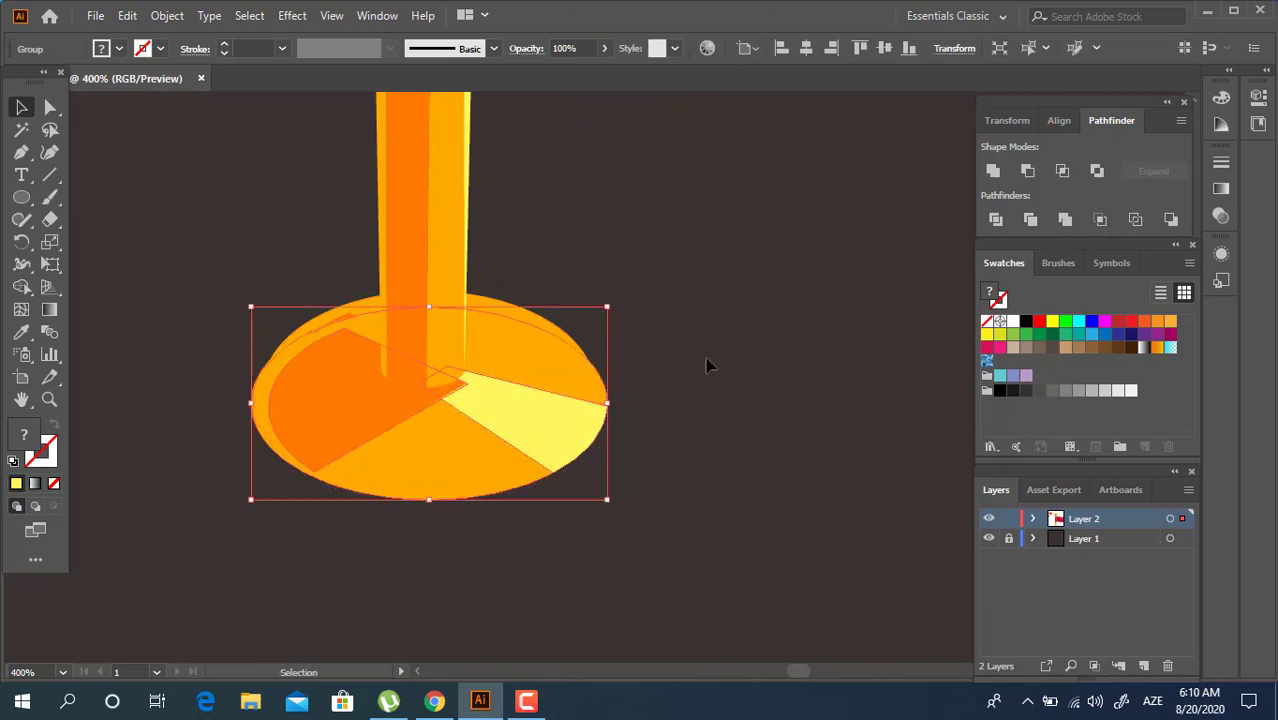
{"action": "left_click", "coordinate": [996, 173]}
{"action": "key", "text": "ctrl+shift+bracketleft"}
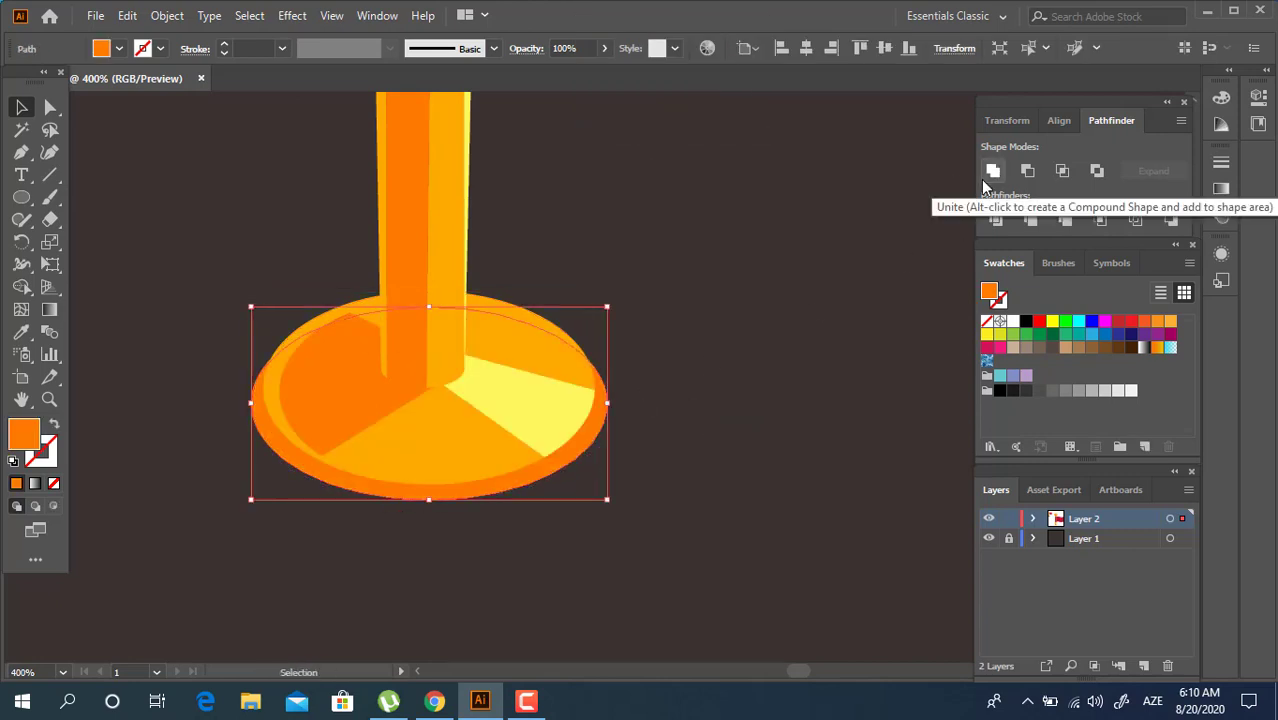
Fill the united ellipse behind the base with a near-black colour as a shadow
{"action": "double_click", "coordinate": [31, 432]}
{"action": "type", "text": "23201E"}
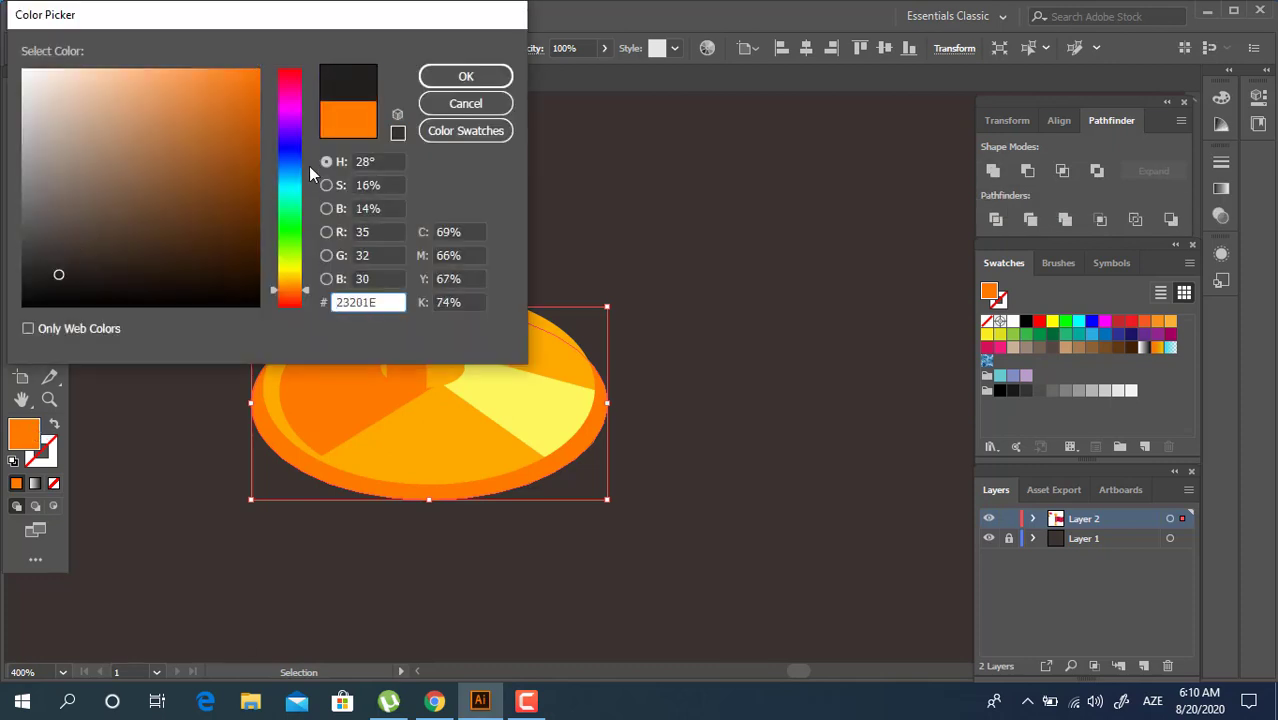
{"action": "left_click", "coordinate": [289, 158]}
{"action": "left_click", "coordinate": [495, 77]}
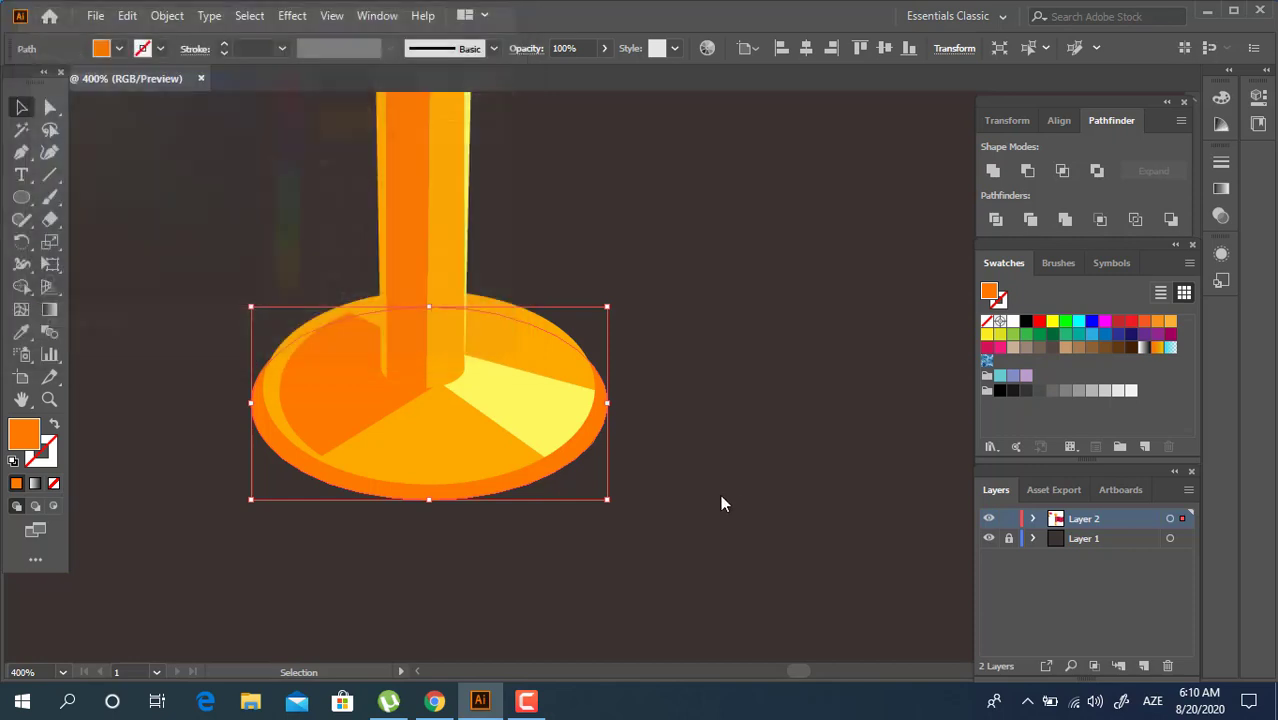
{"action": "left_click", "coordinate": [648, 469]}
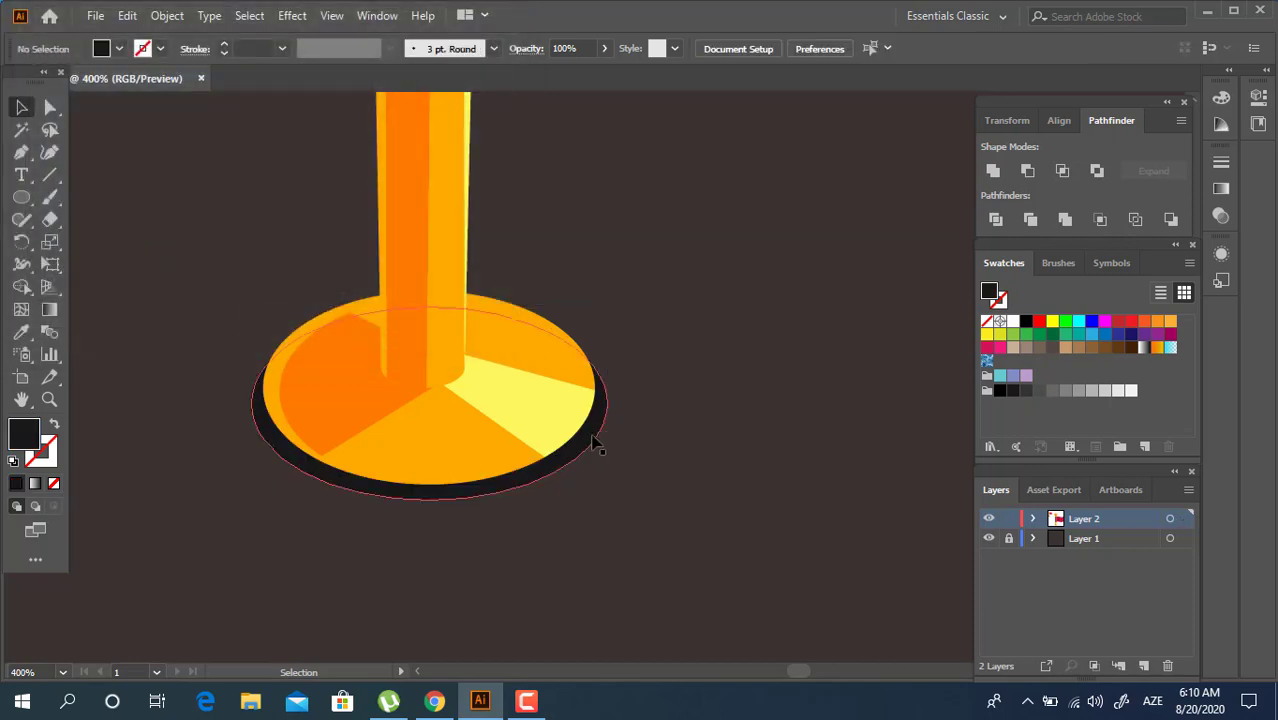
Adjust the width of the dark shadow ellipse under the base
{"action": "left_click", "coordinate": [430, 505]}
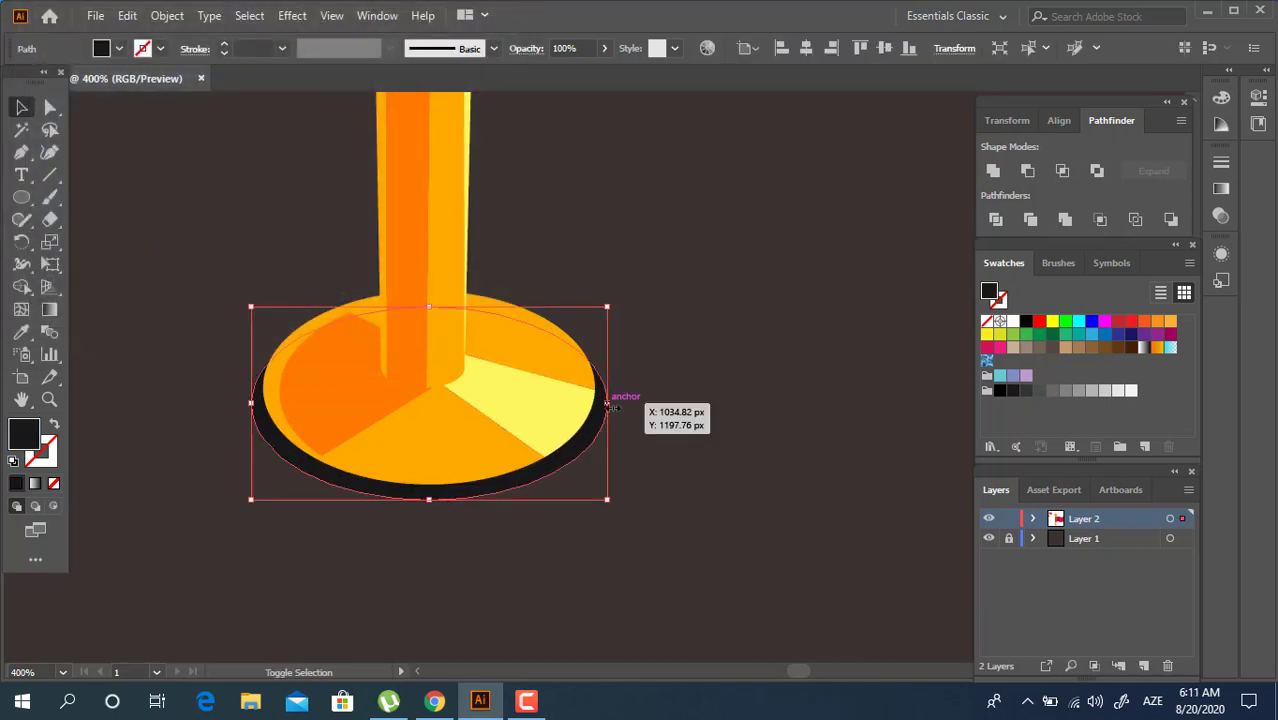
{"action": "left_click_drag", "start_coordinate": [607, 403], "coordinate": [536, 522]}
{"action": "left_click", "coordinate": [710, 515]}
Group all parts of the second flag, from the ball down to the base shadow
{"action": "key", "text": "z"}
{"action": "key", "text": "v"}
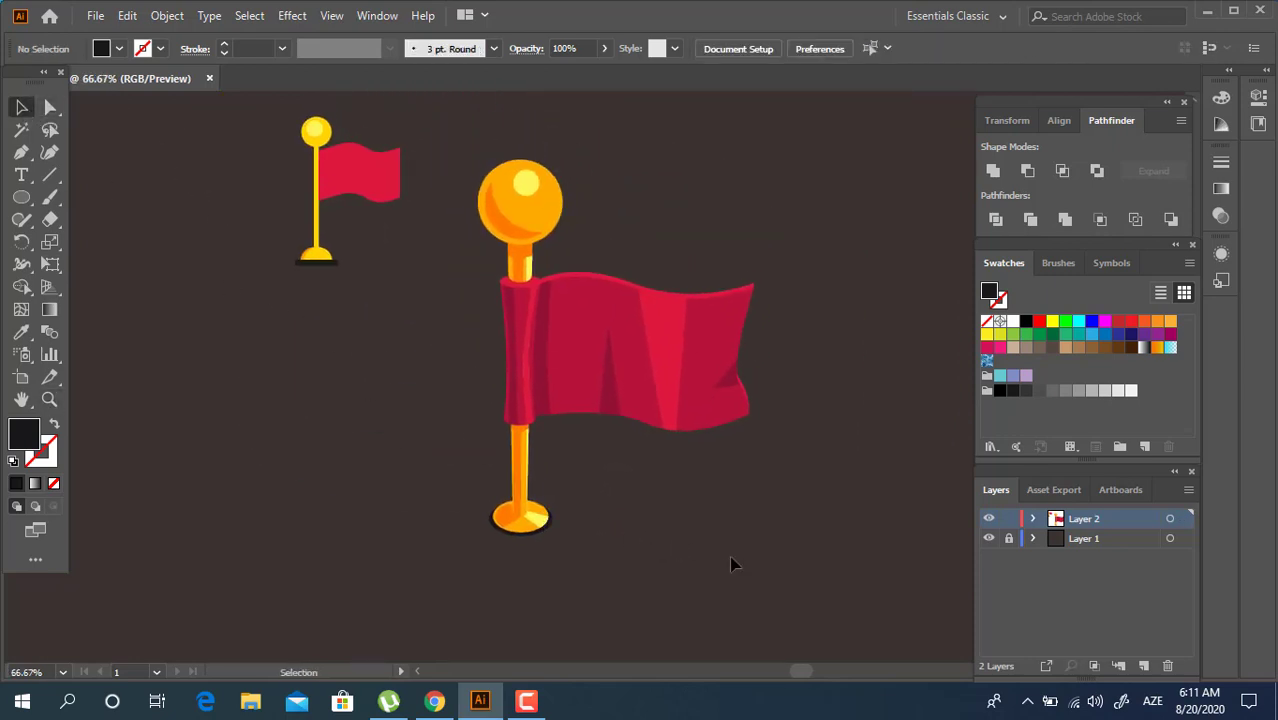
{"action": "left_click_drag", "start_coordinate": [739, 562], "coordinate": [460, 180]}
{"action": "right_click", "coordinate": [632, 379]}
{"action": "left_click", "coordinate": [688, 513]}
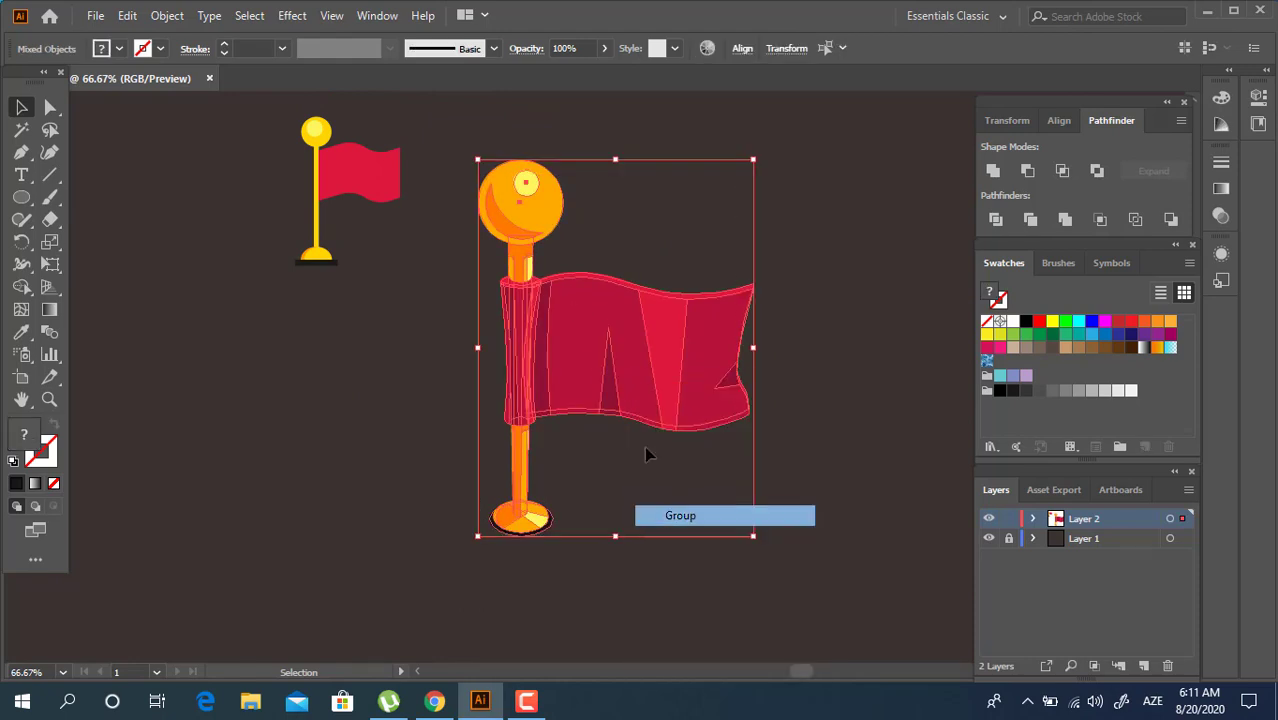
Place the two flags side by side and enlarge the simple flag to nearly the height of the detailed one
{"action": "left_click_drag", "start_coordinate": [555, 425], "coordinate": [643, 410]}
{"action": "left_click_drag", "start_coordinate": [360, 165], "coordinate": [331, 347]}
{"action": "left_click_drag", "start_coordinate": [372, 446], "coordinate": [443, 520]}
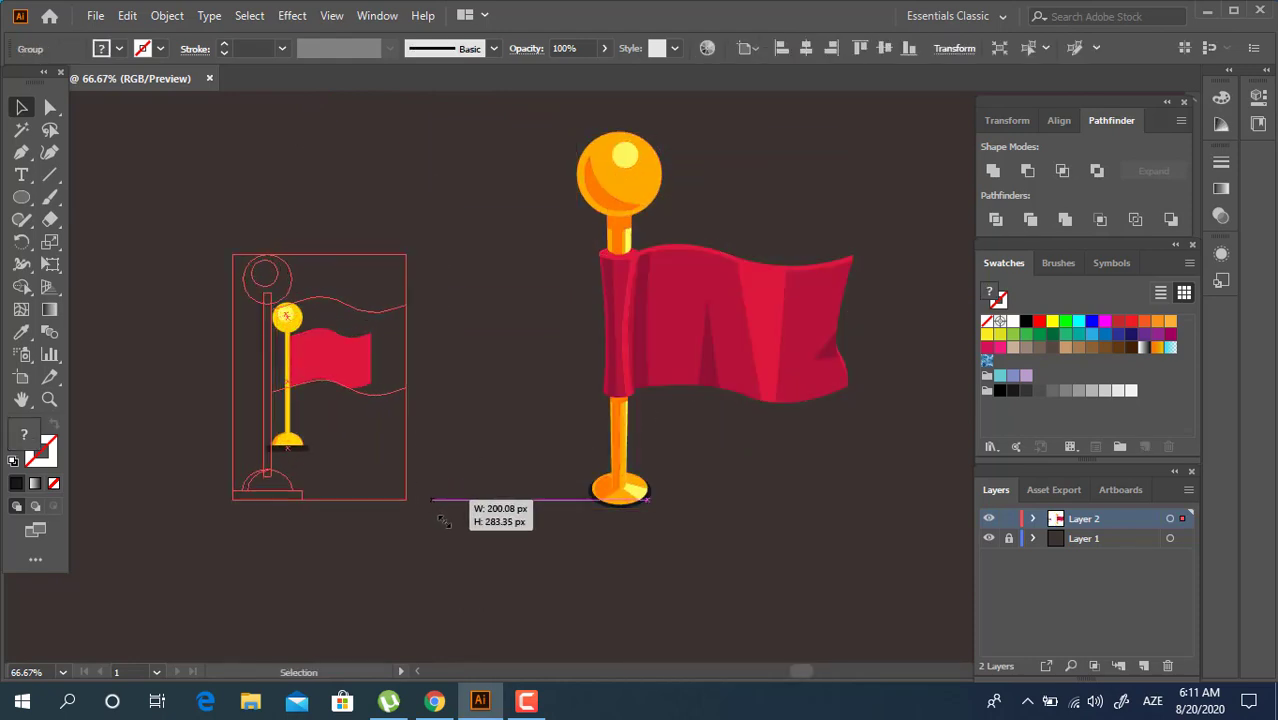
{"action": "left_click", "coordinate": [640, 514]}
{"action": "left_click_drag", "start_coordinate": [630, 491], "coordinate": [630, 512]}
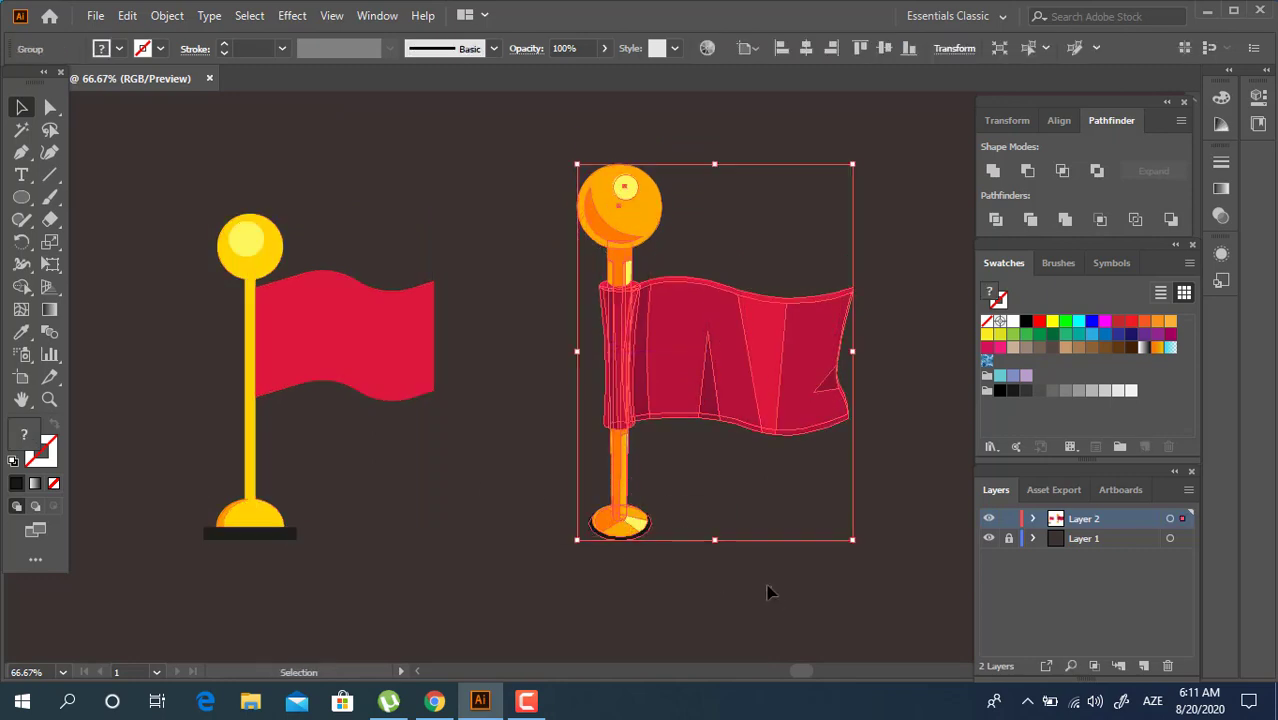
Align both flags to each other by their vertical centres and show them together in the view
{"action": "left_click_drag", "start_coordinate": [856, 600], "coordinate": [188, 177]}
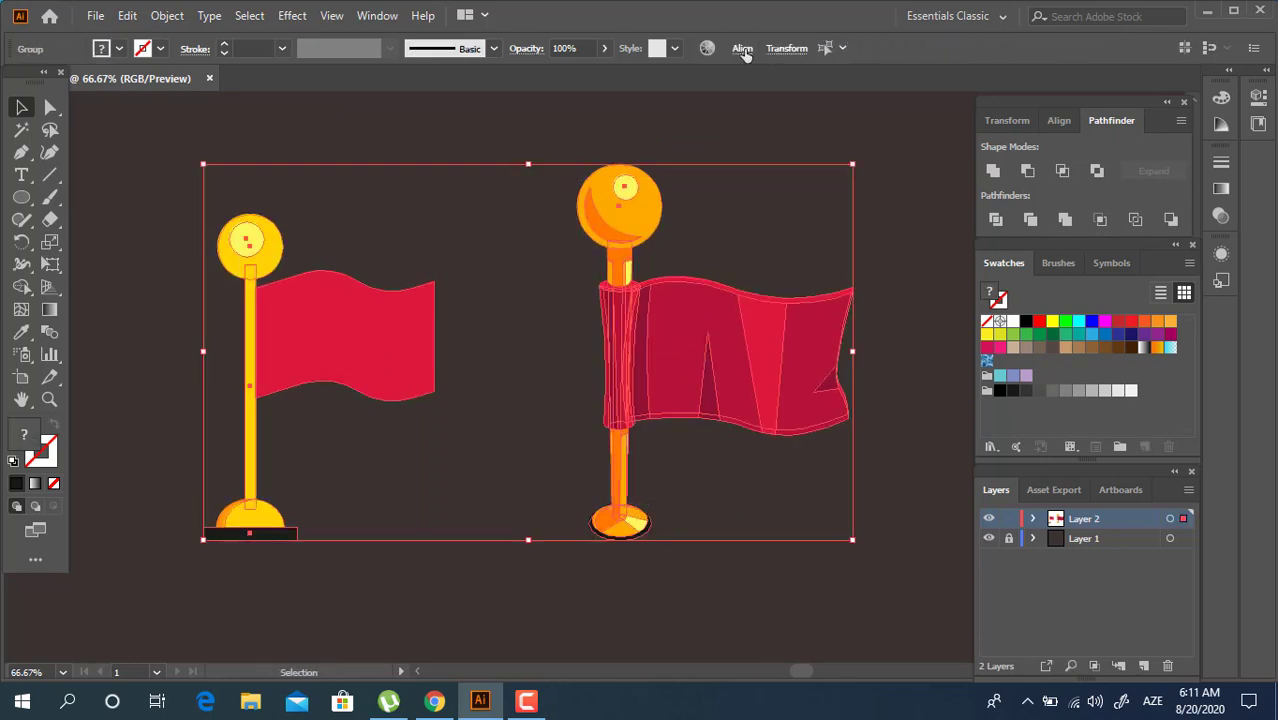
{"action": "left_click", "coordinate": [743, 48]}
{"action": "left_click", "coordinate": [702, 103]}
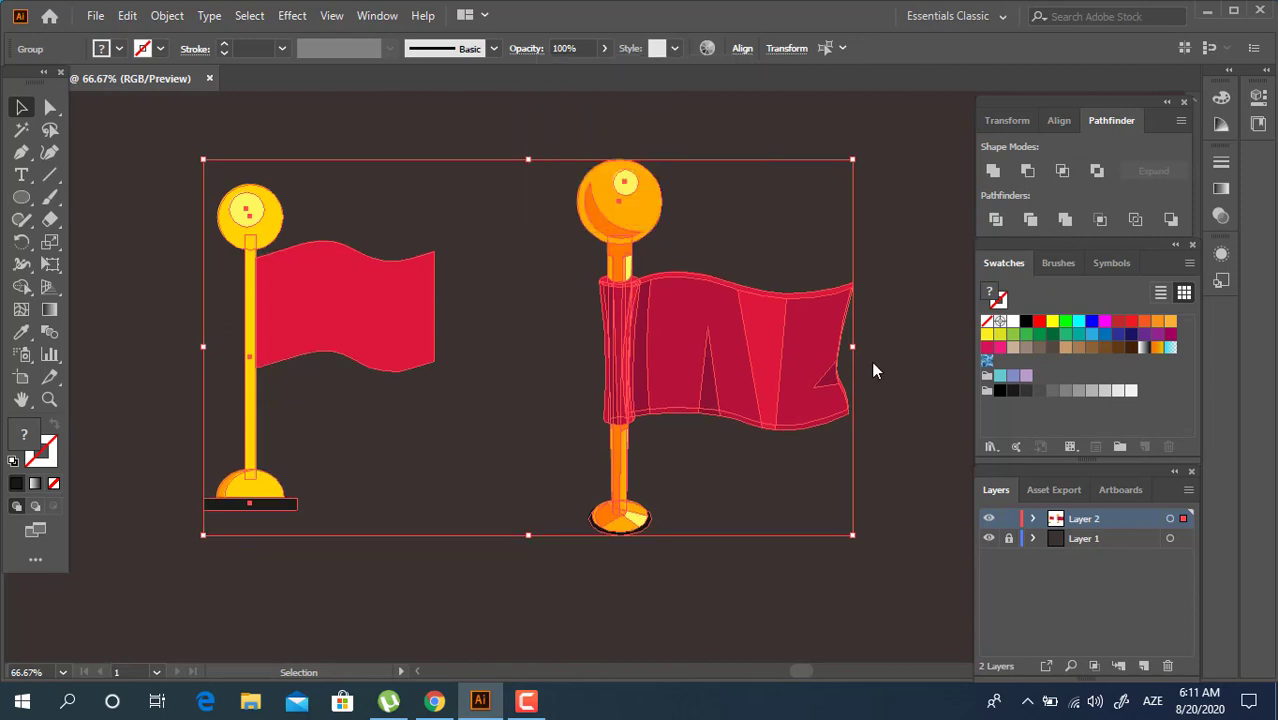
{"action": "left_click", "coordinate": [655, 564]}
{"action": "key", "text": "z"}
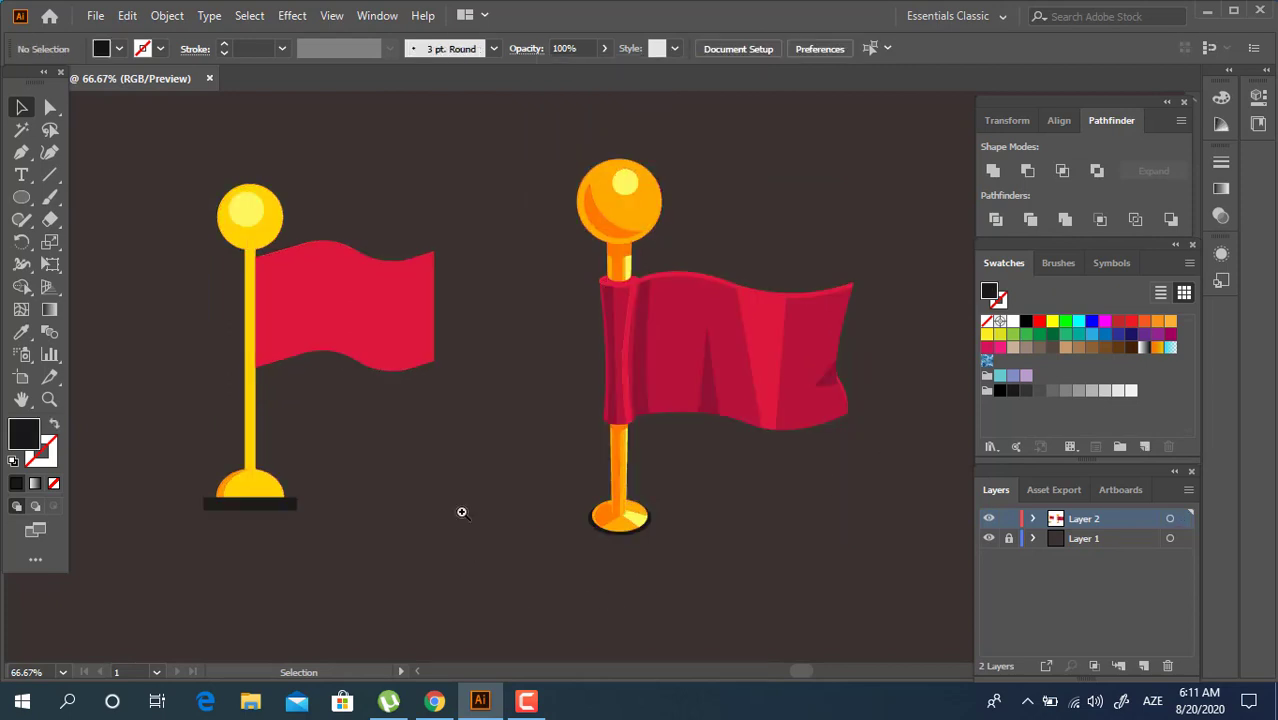
{"action": "left_click", "coordinate": [462, 489], "text": "alt"}
{"action": "left_click_drag", "start_coordinate": [507, 477], "coordinate": [419, 547]}
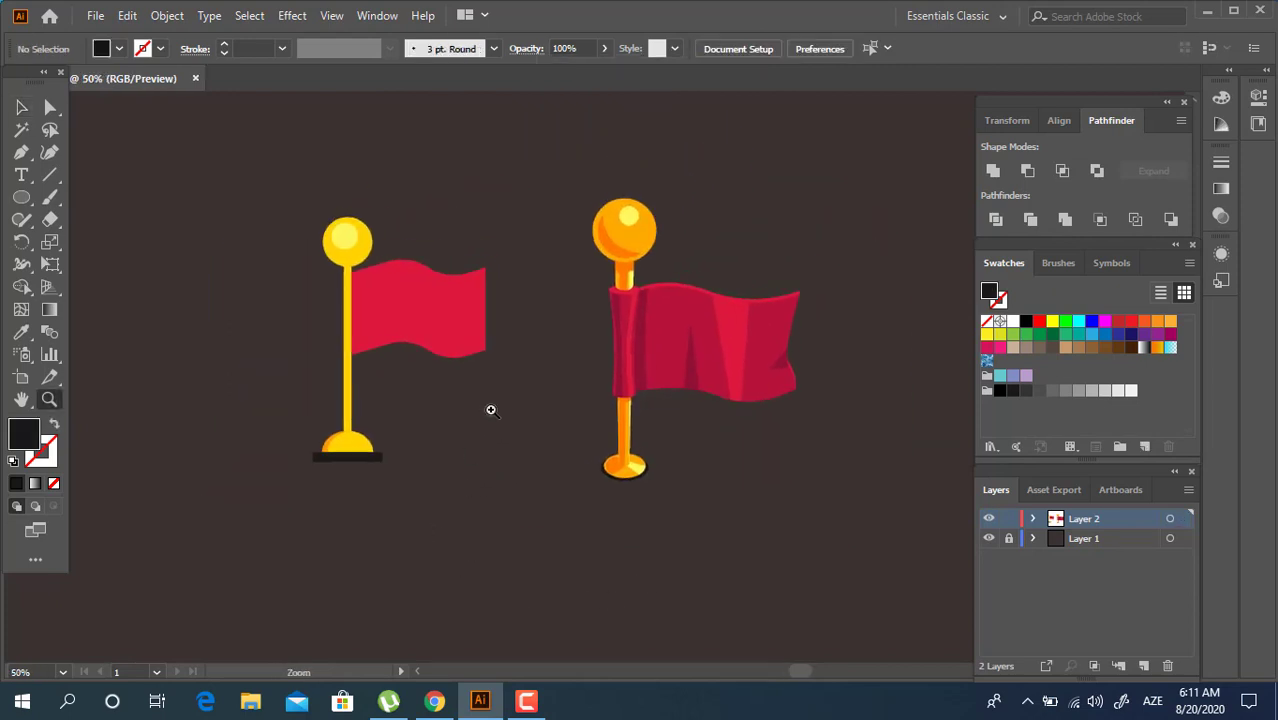